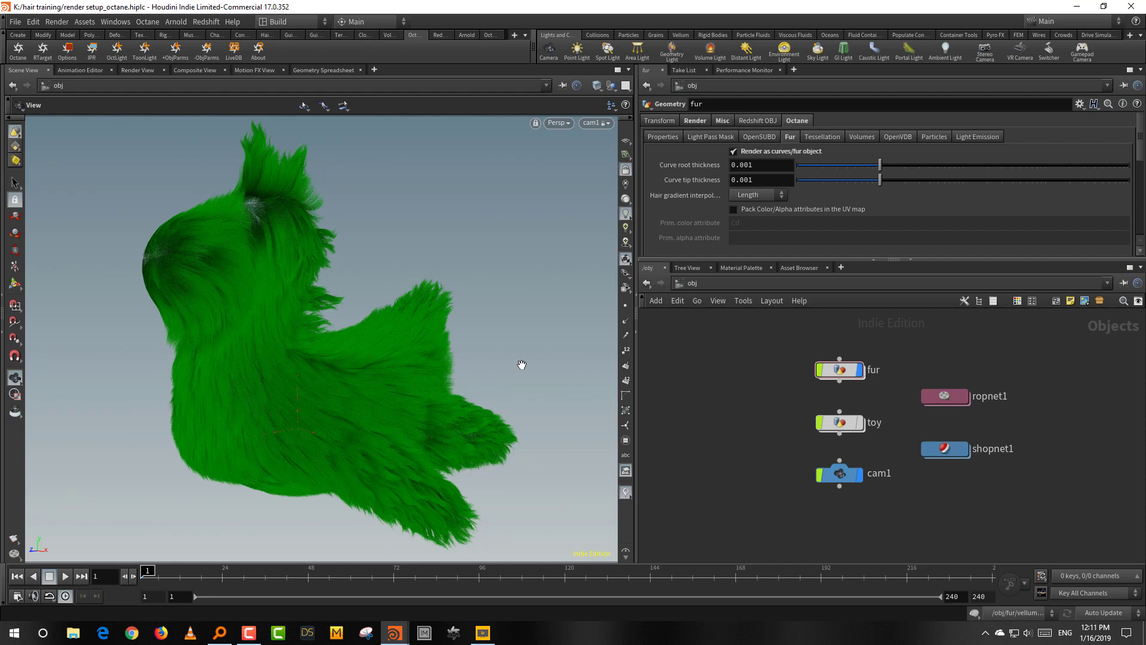
{"action": "left_click_drag", "start_coordinate": [457, 370], "coordinate": [460, 360]}
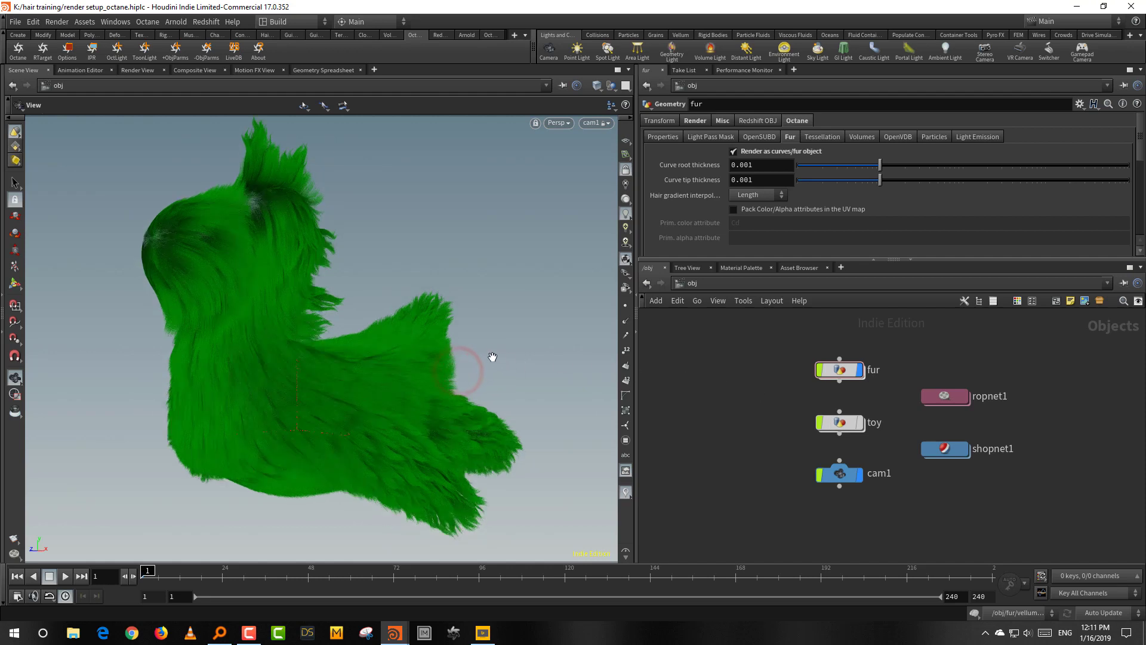
{"action": "middle_click_drag", "start_coordinate": [465, 338], "coordinate": [461, 346]}
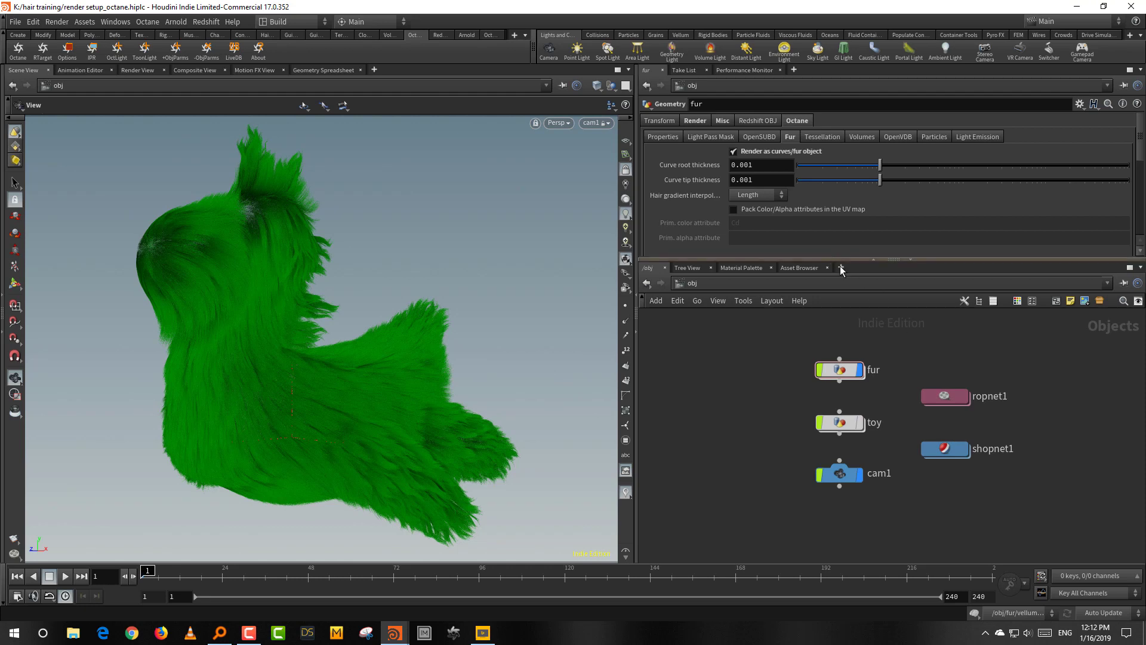
{"action": "left_click_drag", "start_coordinate": [859, 260], "coordinate": [860, 276]}
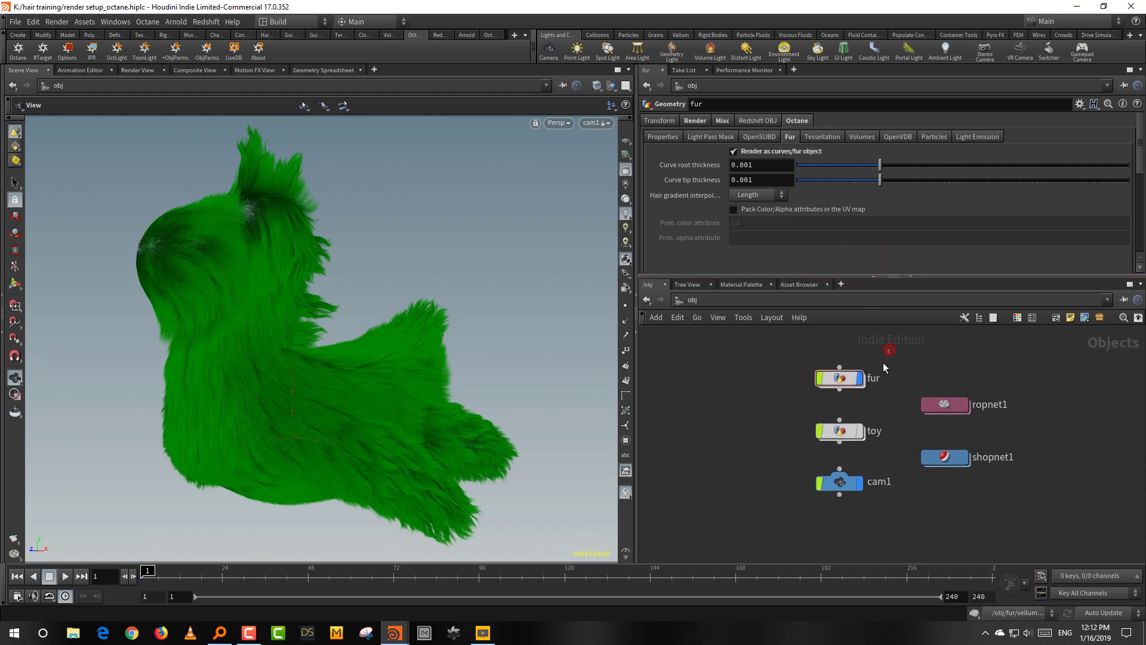
{"action": "left_click_drag", "start_coordinate": [889, 350], "coordinate": [829, 402]}
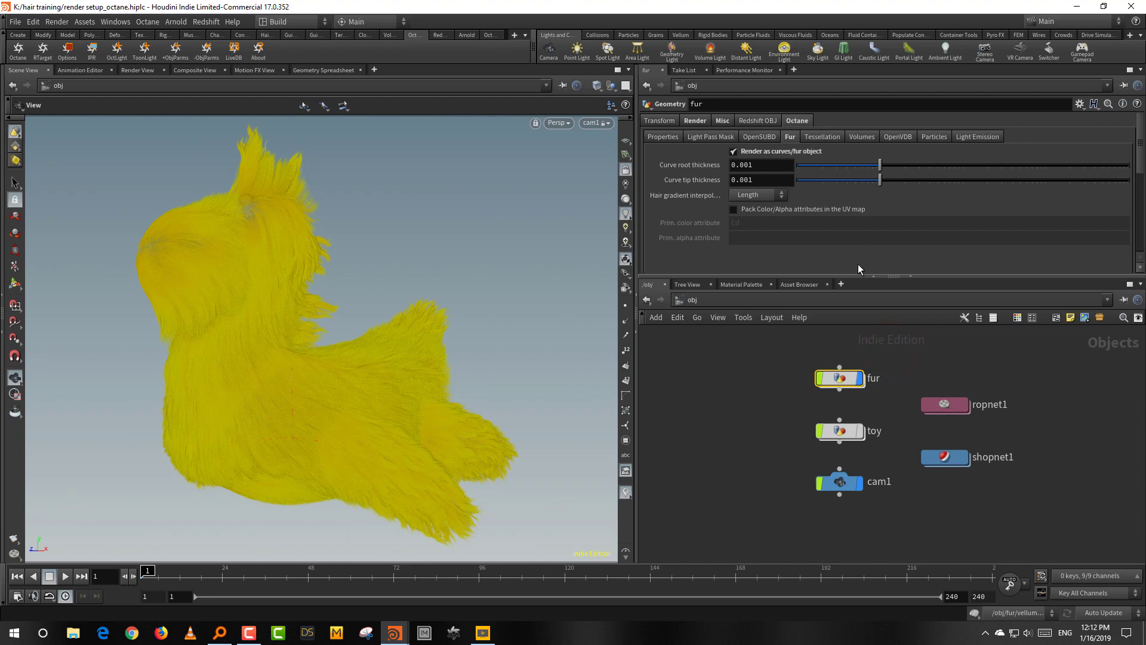
{"action": "left_click_drag", "start_coordinate": [893, 350], "coordinate": [802, 394]}
{"action": "left_click", "coordinate": [742, 360]}
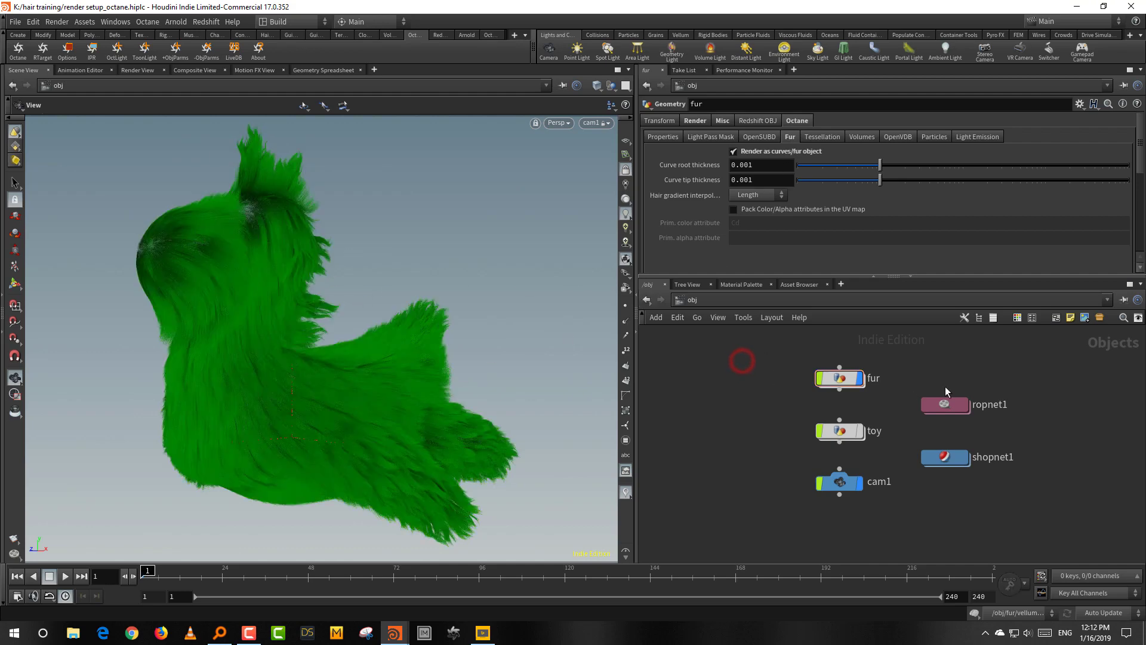
Open the fur object's network and select the testgeometry_rubbertoy1 node at the start of the chain.
{"action": "double_click", "coordinate": [847, 379]}
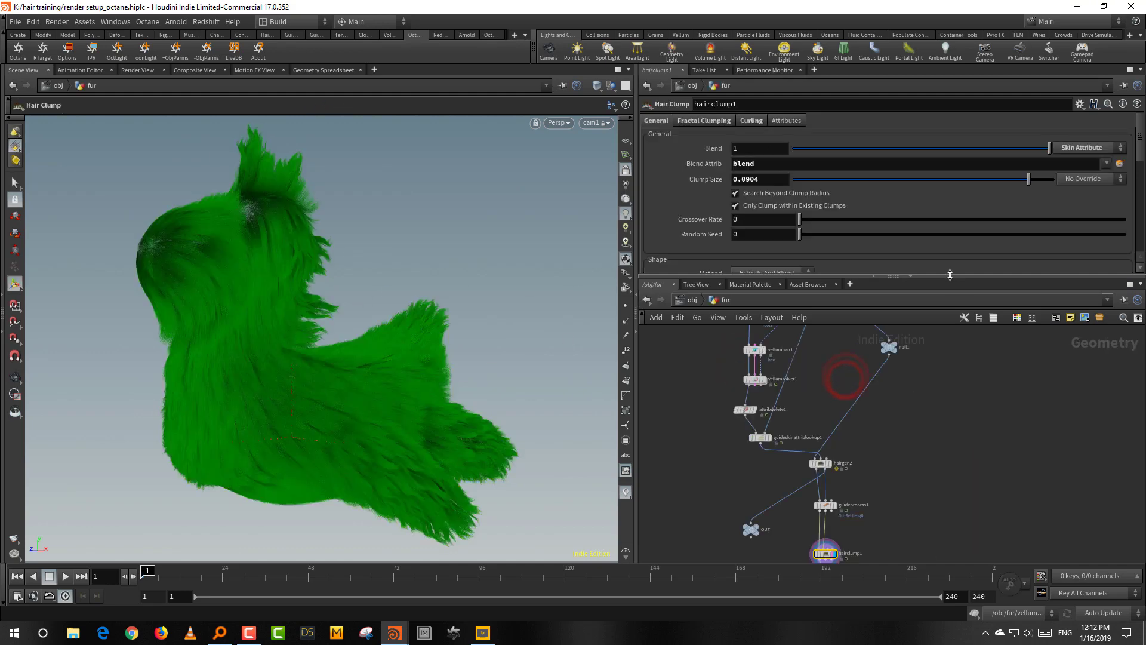
{"action": "middle_click_drag", "start_coordinate": [950, 425], "coordinate": [942, 506]}
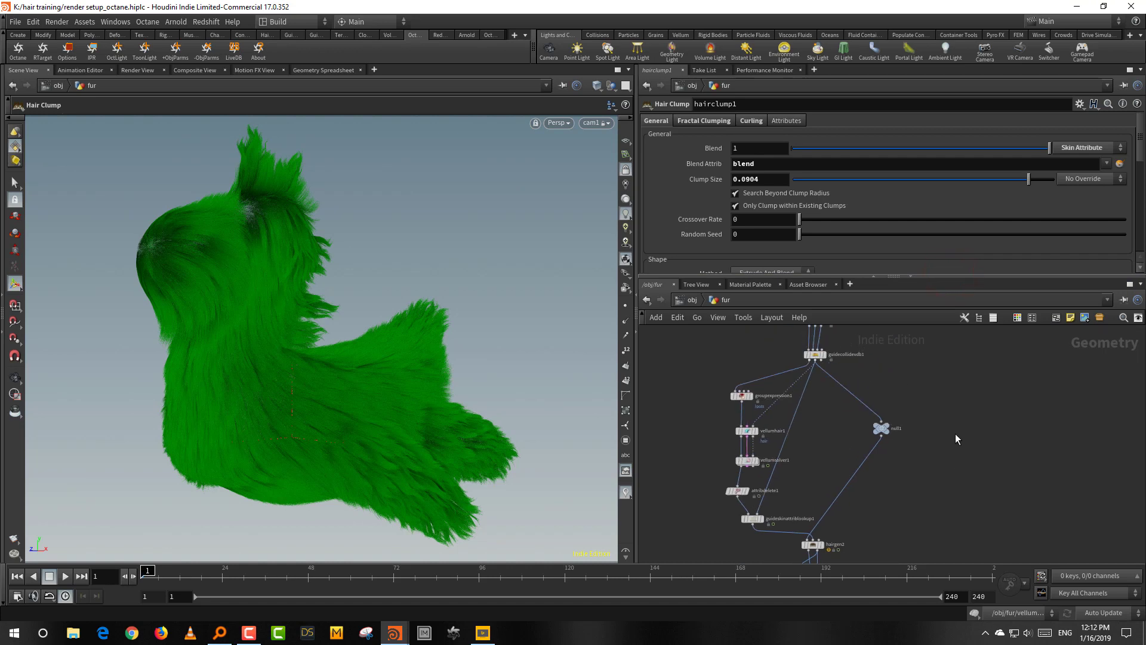
{"action": "scroll", "coordinate": [955, 434], "scroll_direction": "down", "scroll_amount": 2}
{"action": "middle_click_drag", "start_coordinate": [954, 418], "coordinate": [947, 447]}
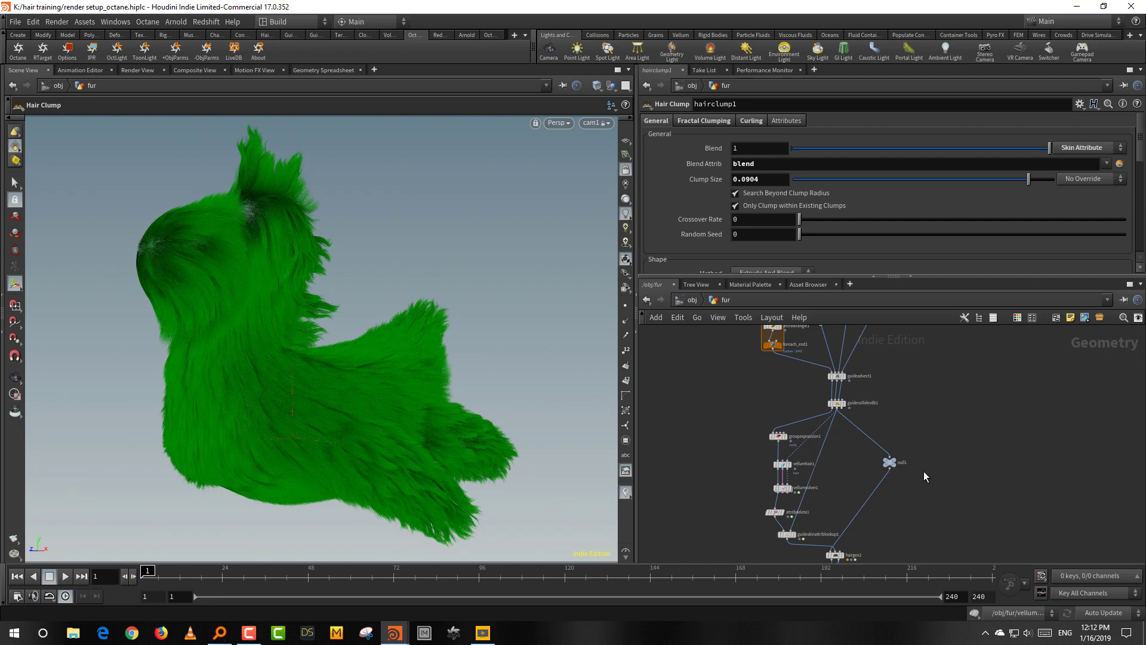
{"action": "mouse_move", "coordinate": [930, 425]}
{"action": "middle_mouse_down"}
{"action": "mouse_move", "coordinate": [923, 457]}
{"action": "mouse_move", "coordinate": [923, 432]}
{"action": "middle_mouse_up"}
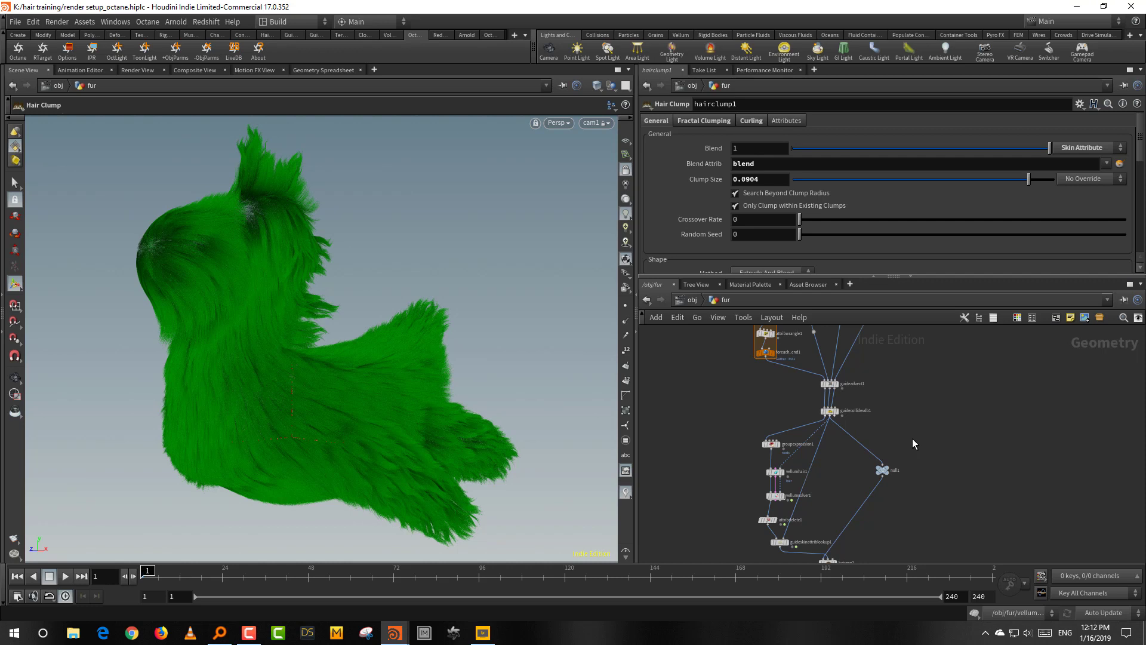
{"action": "middle_click_drag", "start_coordinate": [942, 412], "coordinate": [939, 558]}
{"action": "middle_click_drag", "start_coordinate": [924, 384], "coordinate": [920, 500]}
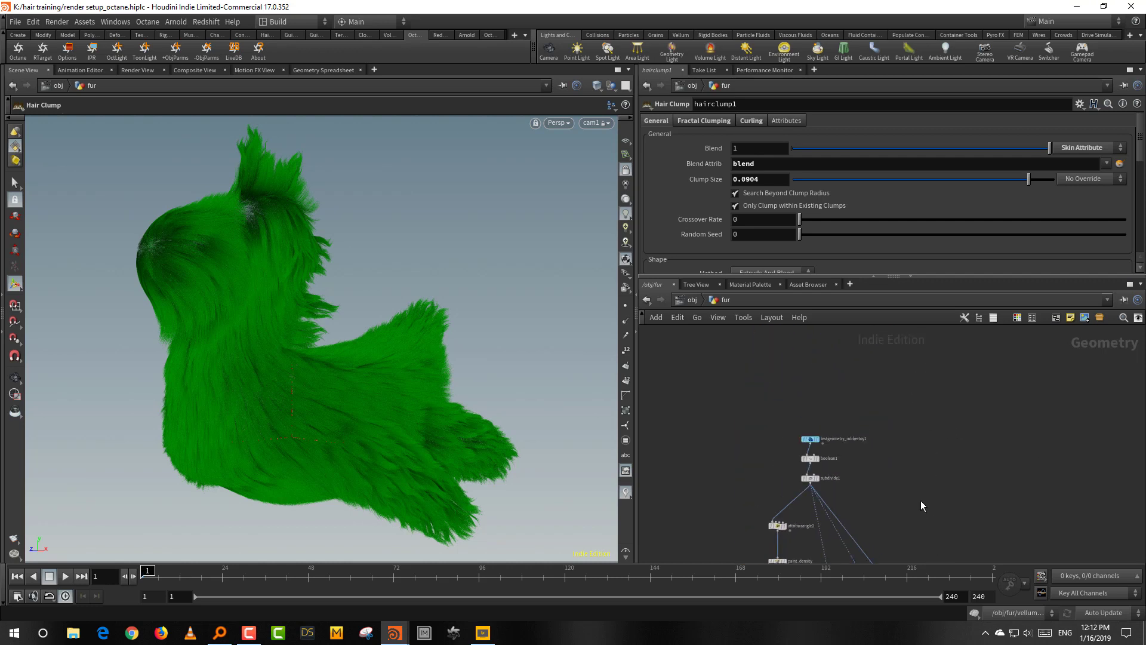
{"action": "right_click_drag", "start_coordinate": [888, 454], "coordinate": [904, 385]}
{"action": "left_click_drag", "start_coordinate": [814, 394], "coordinate": [660, 452]}
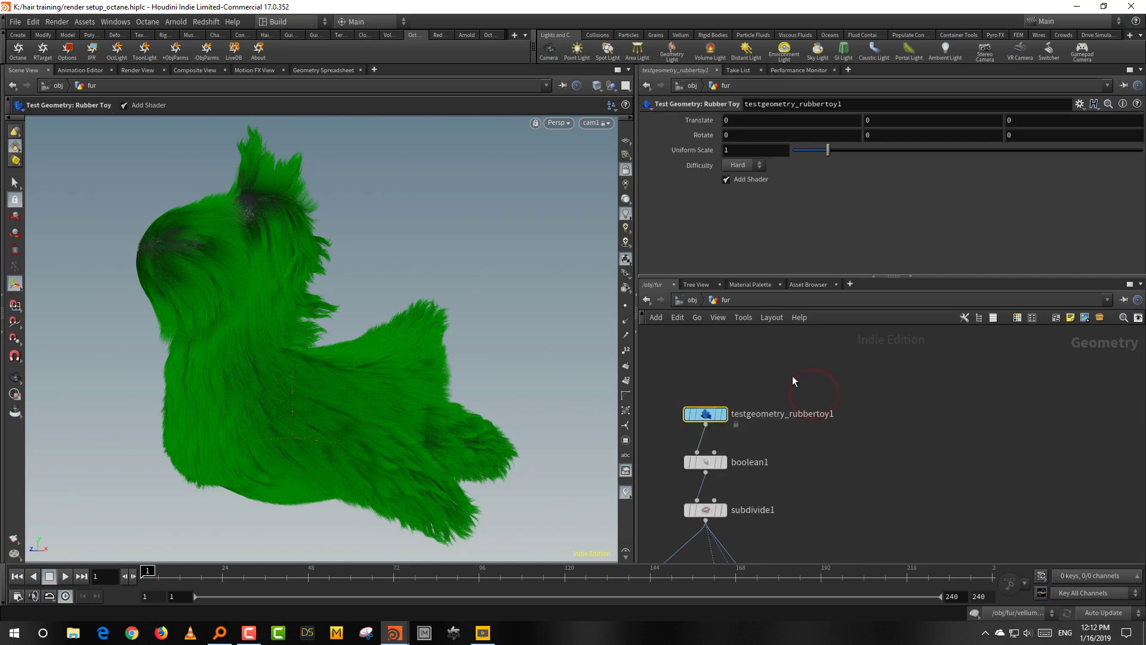
Check the node info of testgeometry_rubbertoy1 and display that node's geometry in the viewport.
{"action": "middle_click_drag", "start_coordinate": [793, 379], "coordinate": [914, 383]}
{"action": "left_click", "coordinate": [793, 419]}
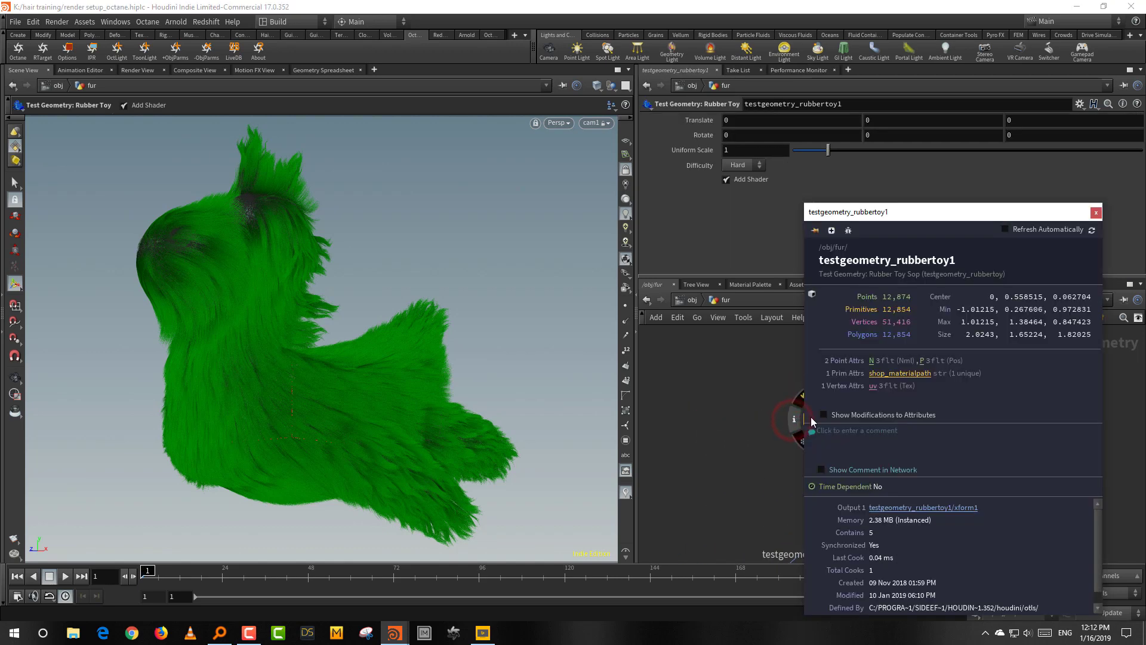
{"action": "left_click", "coordinate": [736, 388]}
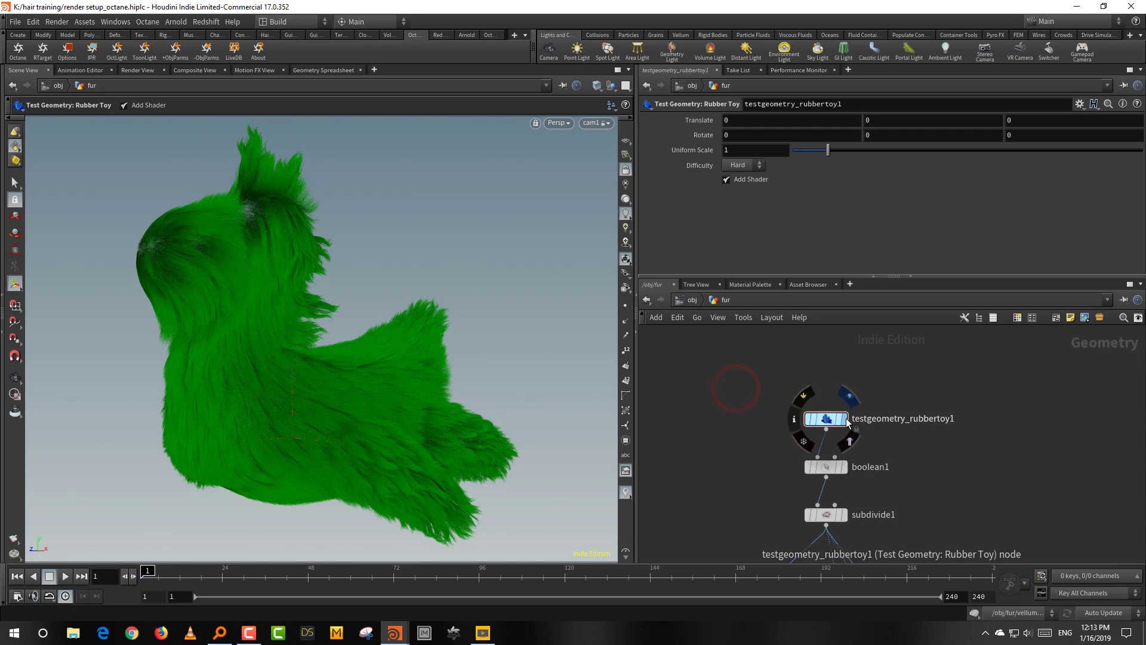
{"action": "left_click", "coordinate": [845, 419]}
{"action": "left_click", "coordinate": [888, 384]}
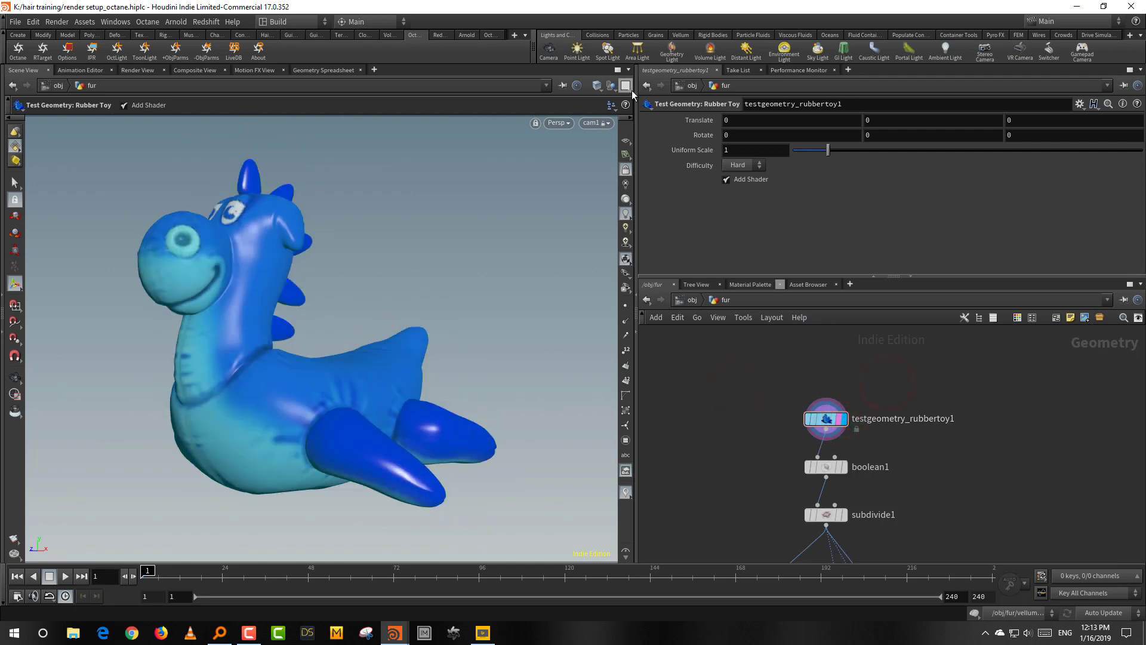
Split the scene view into two side-by-side viewports and show the rubber toy's UV layout in the second one.
{"action": "left_click", "coordinate": [625, 86]}
{"action": "left_click", "coordinate": [681, 222]}
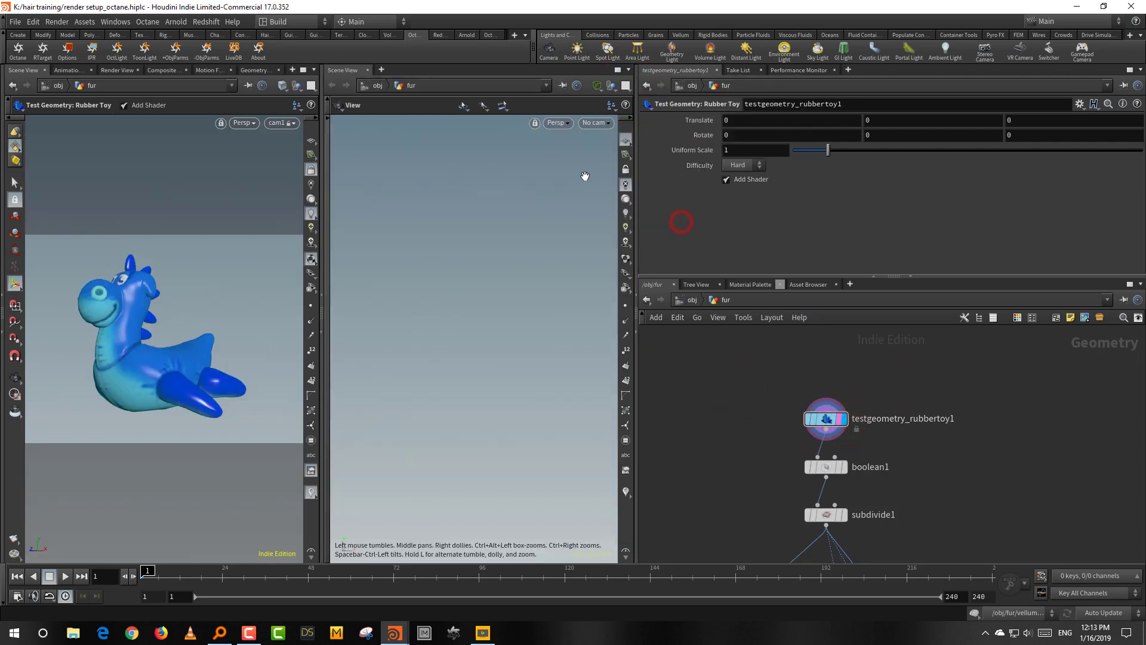
{"action": "left_click", "coordinate": [560, 124]}
{"action": "left_click", "coordinate": [577, 148]}
{"action": "left_click", "coordinate": [657, 192]}
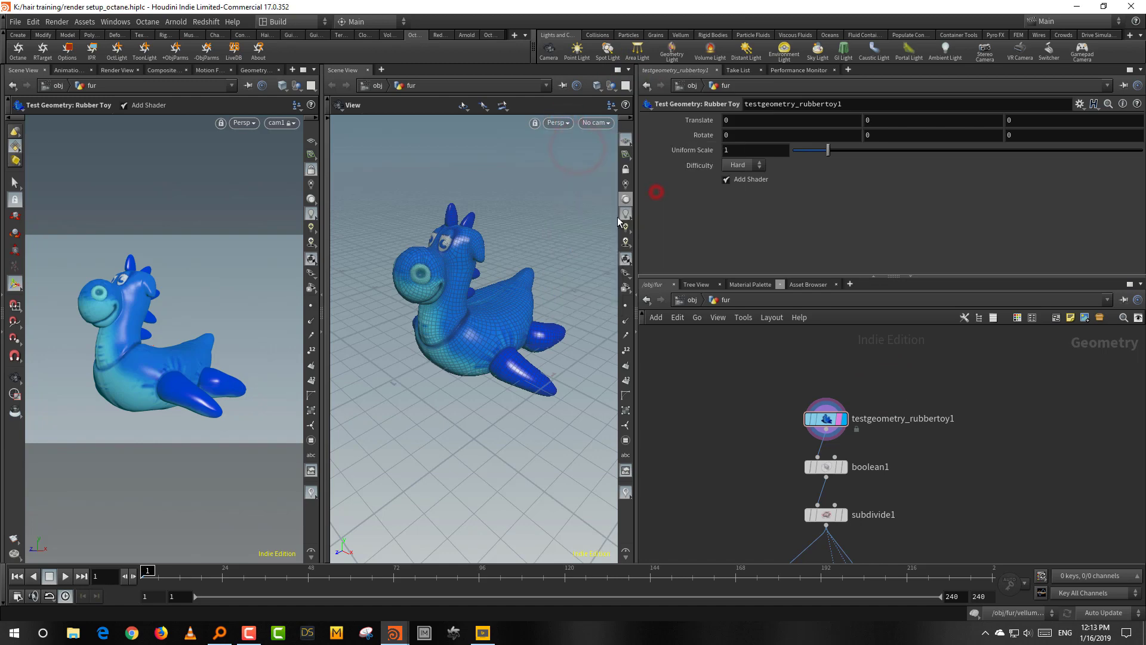
{"action": "scroll", "coordinate": [504, 274], "scroll_direction": "up", "scroll_amount": 5}
{"action": "middle_click_drag", "start_coordinate": [564, 224], "coordinate": [484, 256]}
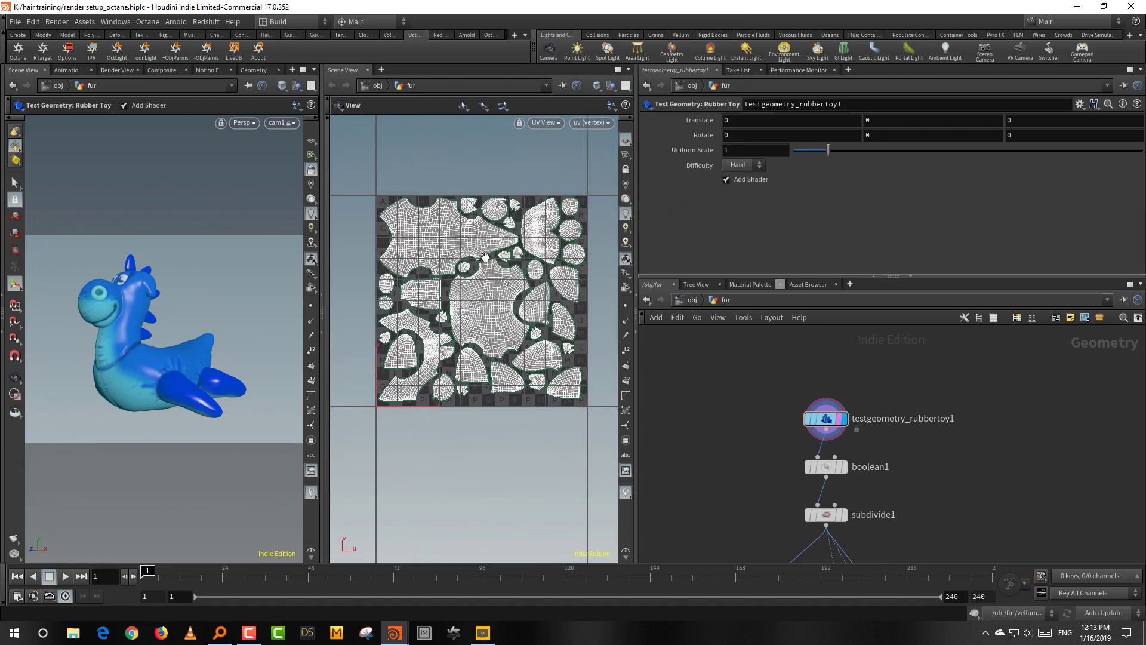
Follow the fur network down to the hairclump1 node and display its output.
{"action": "left_click_drag", "start_coordinate": [823, 275], "coordinate": [836, 198]}
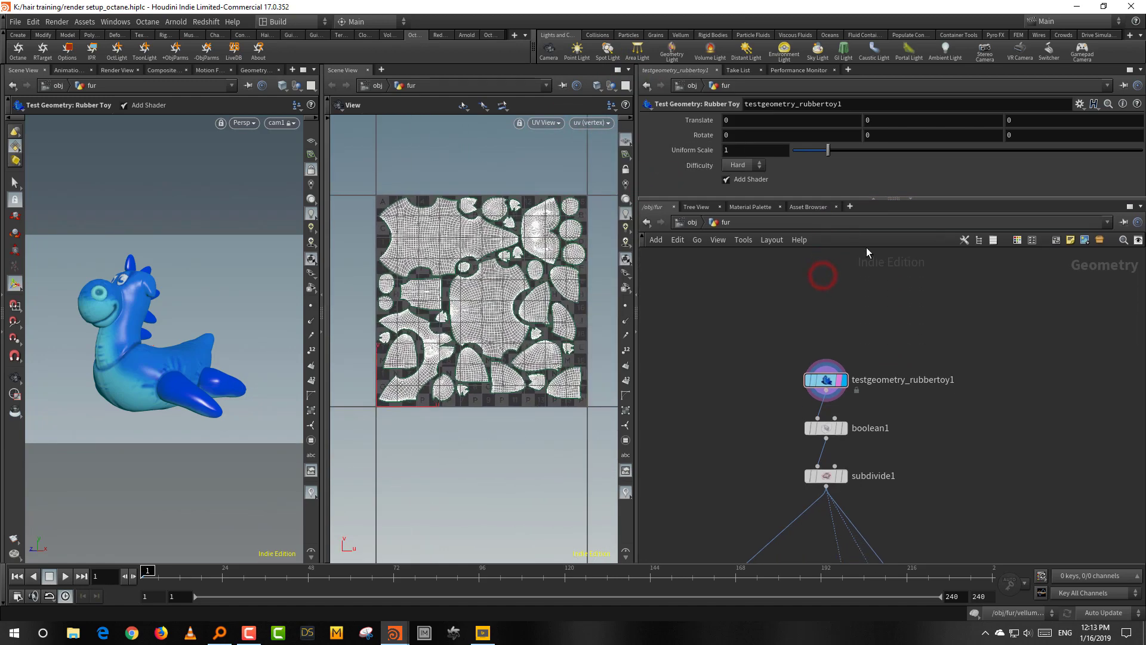
{"action": "middle_click_drag", "start_coordinate": [962, 418], "coordinate": [915, 280]}
{"action": "middle_click_drag", "start_coordinate": [980, 487], "coordinate": [930, 298]}
{"action": "right_click_drag", "start_coordinate": [1002, 360], "coordinate": [993, 467]}
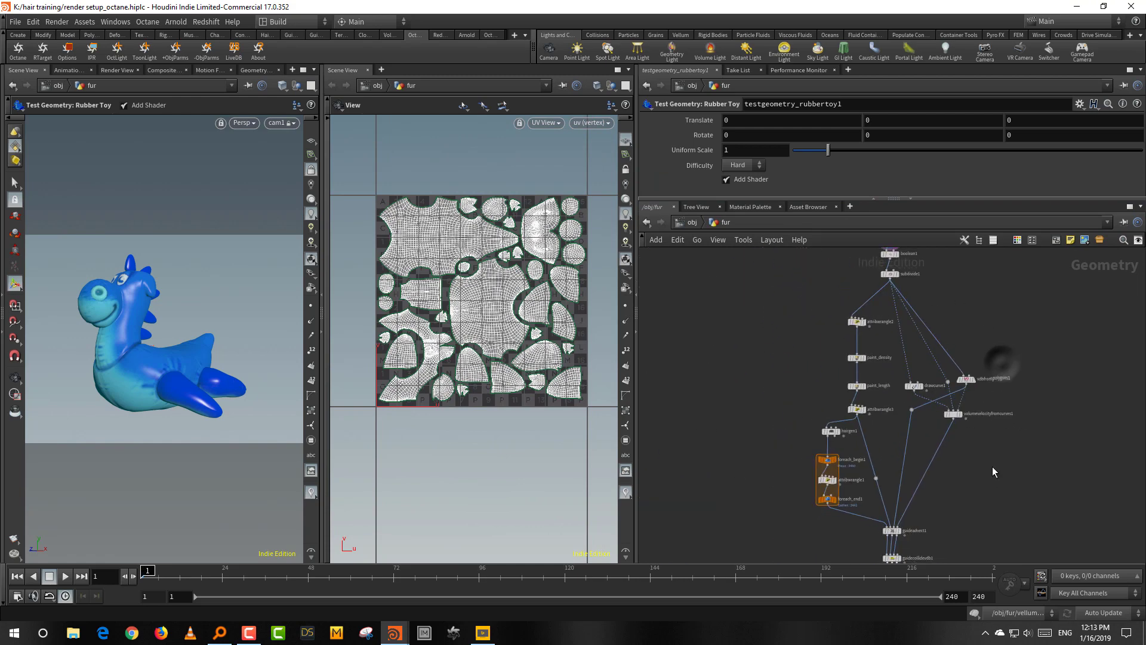
{"action": "middle_click_drag", "start_coordinate": [989, 538], "coordinate": [940, 399]}
{"action": "middle_click_drag", "start_coordinate": [949, 457], "coordinate": [955, 413]}
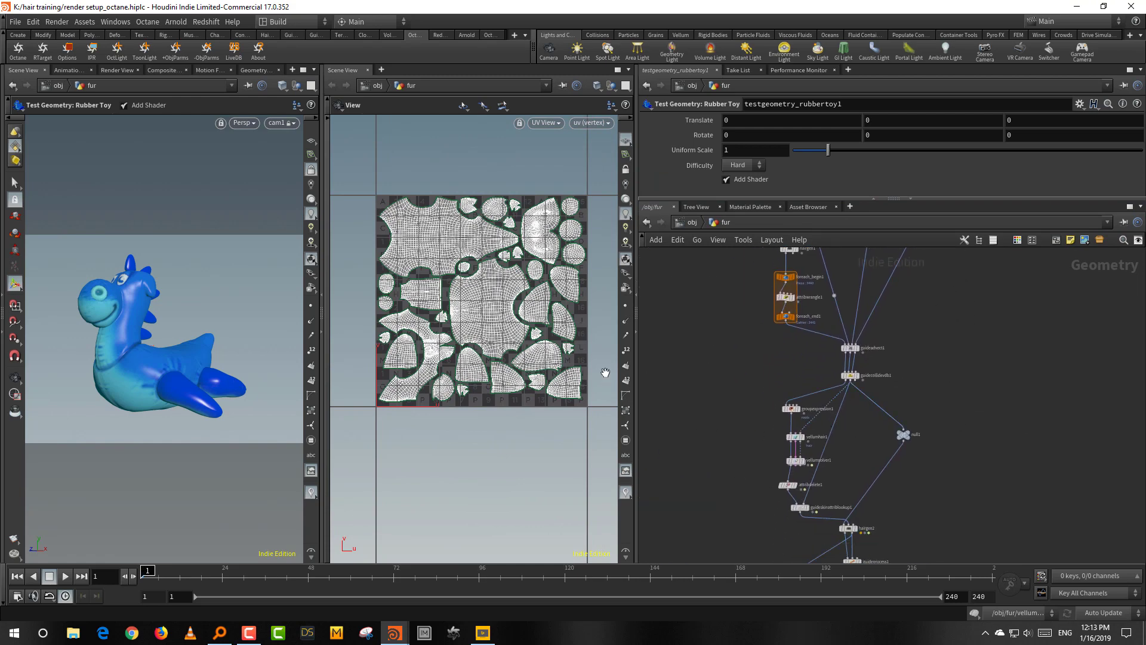
{"action": "middle_click_drag", "start_coordinate": [924, 486], "coordinate": [914, 401]}
{"action": "middle_click_drag", "start_coordinate": [901, 440], "coordinate": [918, 394]}
{"action": "right_click_drag", "start_coordinate": [895, 442], "coordinate": [936, 325]}
{"action": "left_click", "coordinate": [835, 502]}
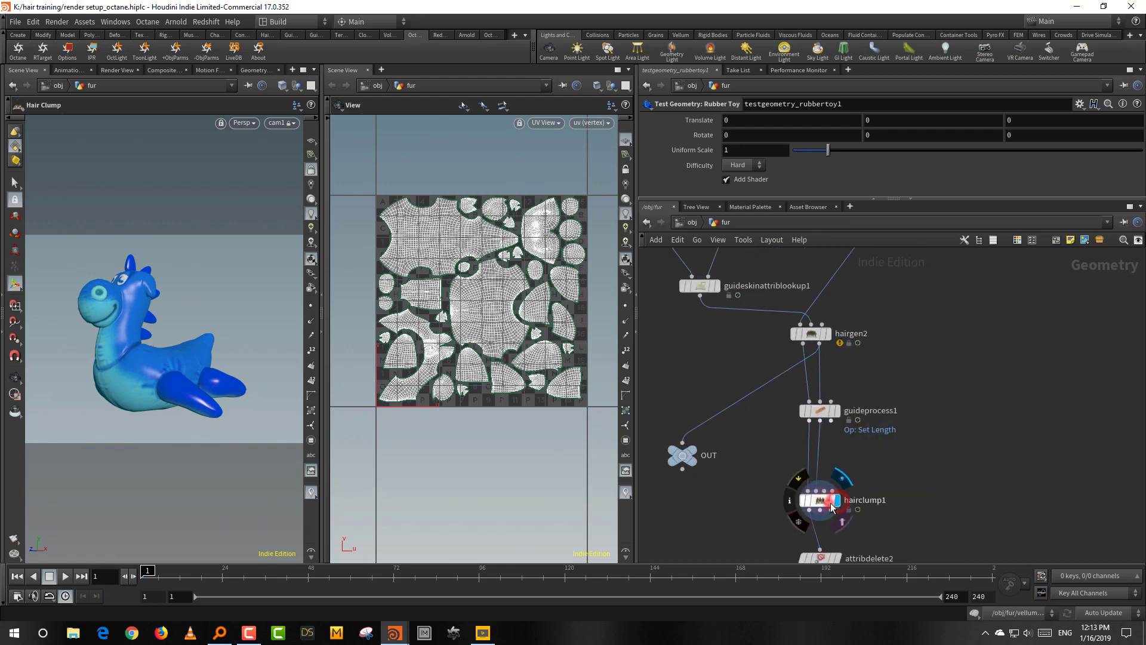
{"action": "left_click", "coordinate": [830, 503]}
{"action": "left_click_drag", "start_coordinate": [916, 466], "coordinate": [912, 454]}
{"action": "left_click_drag", "start_coordinate": [964, 413], "coordinate": [963, 418]}
Select the hairgen2 node and display its output in the viewports.
{"action": "middle_click_drag", "start_coordinate": [926, 370], "coordinate": [915, 479]}
{"action": "left_click", "coordinate": [806, 445]}
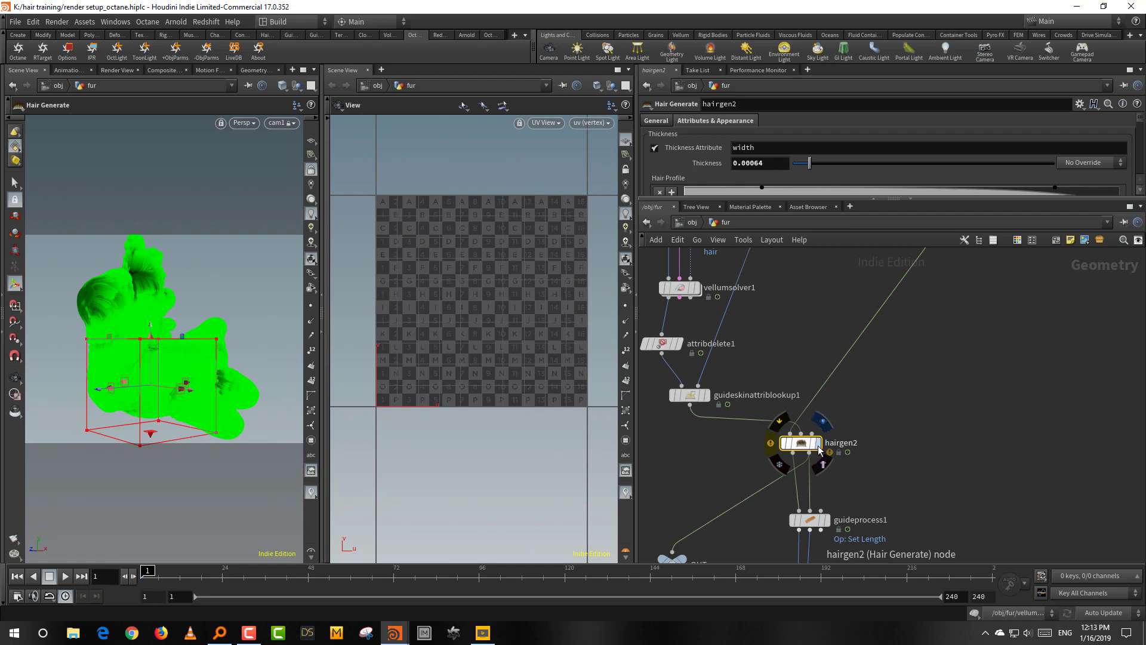
{"action": "left_click", "coordinate": [822, 422]}
{"action": "left_click_drag", "start_coordinate": [818, 448], "coordinate": [815, 449]}
Examine hairgen2's incoming connections and its Source Attribute Transfer settings, including the choices for Vertex Attributes.
{"action": "left_click_drag", "start_coordinate": [796, 198], "coordinate": [818, 276]}
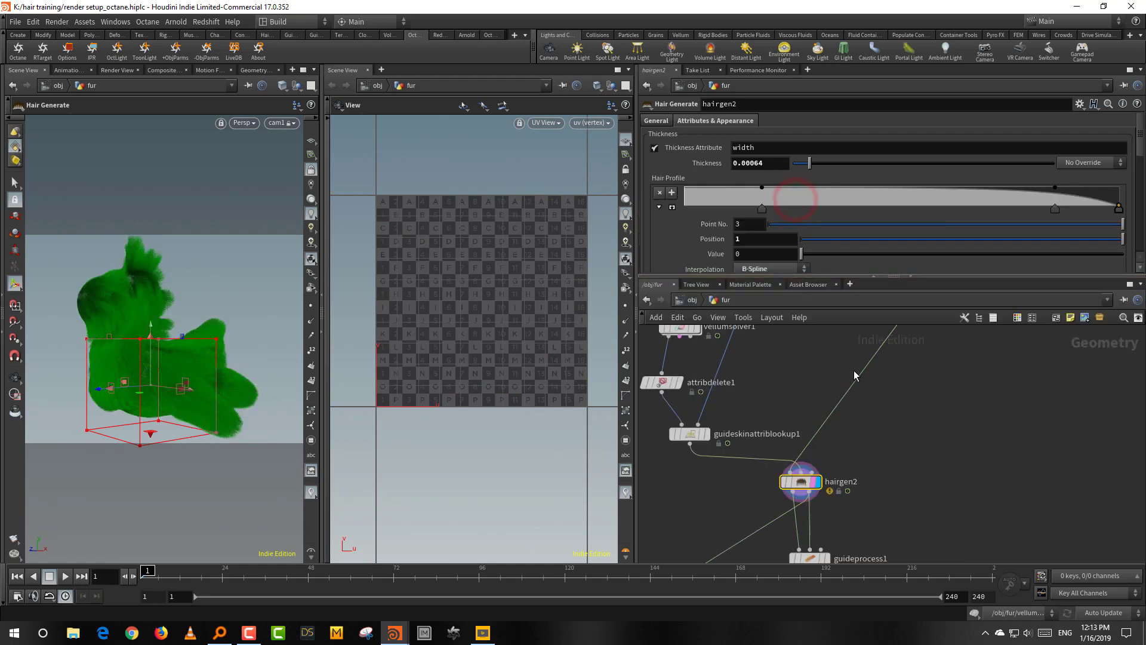
{"action": "middle_click_drag", "start_coordinate": [914, 426], "coordinate": [909, 569]}
{"action": "middle_click_drag", "start_coordinate": [845, 419], "coordinate": [849, 451]}
{"action": "right_click_drag", "start_coordinate": [849, 451], "coordinate": [838, 460]}
{"action": "middle_click_drag", "start_coordinate": [838, 460], "coordinate": [840, 399]}
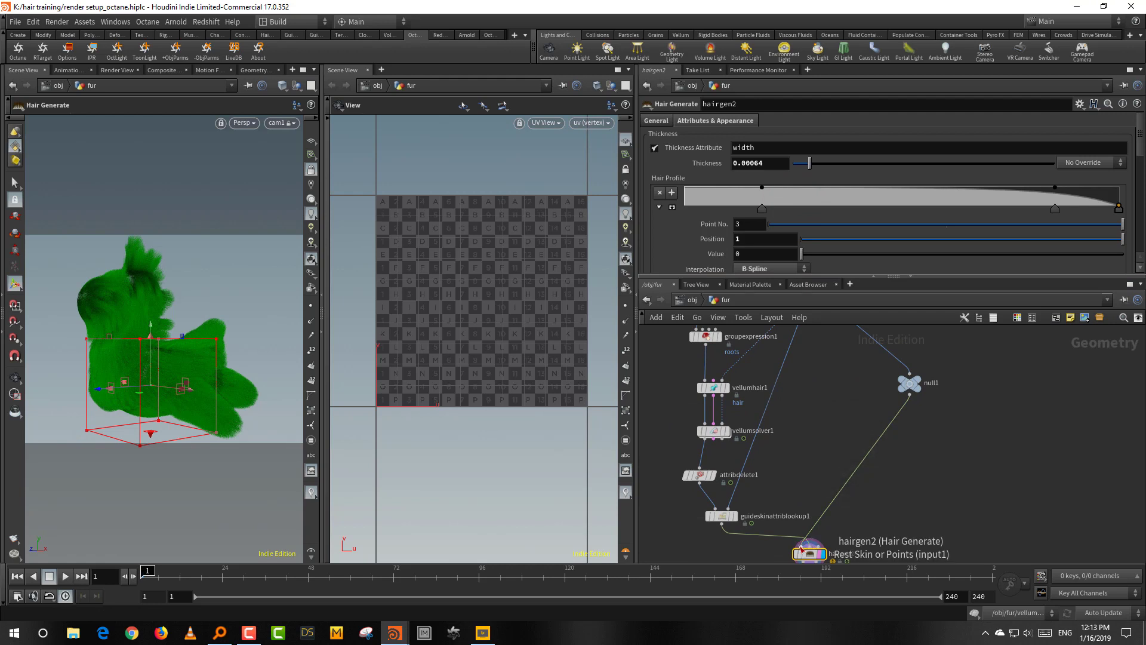
{"action": "left_click", "coordinate": [869, 523]}
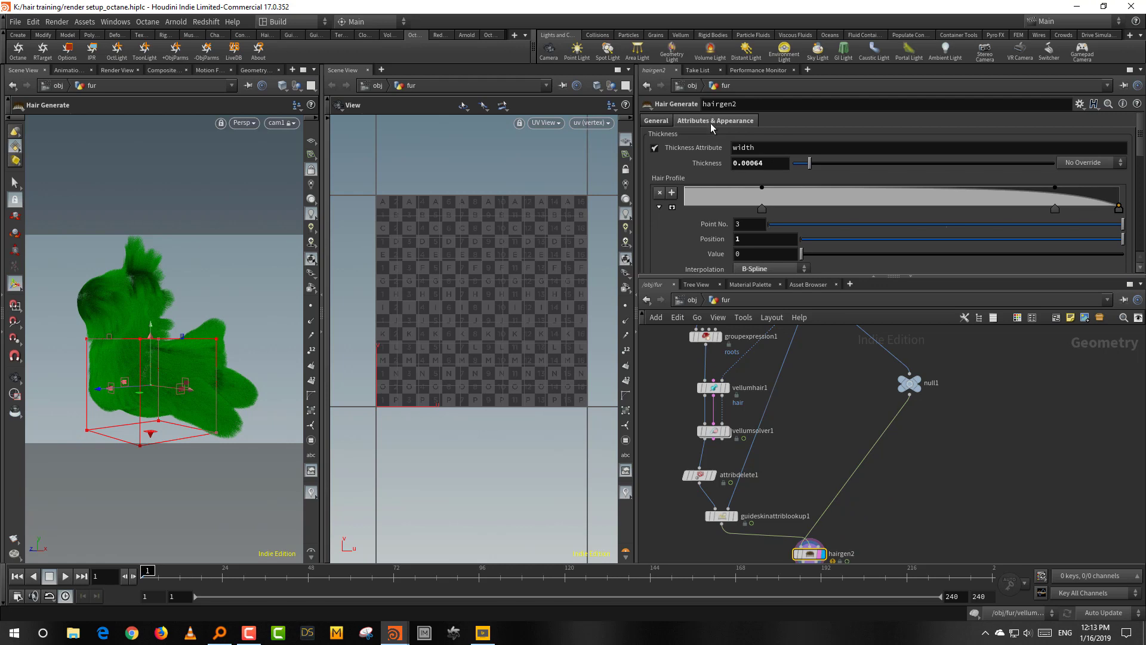
{"action": "left_click", "coordinate": [656, 121]}
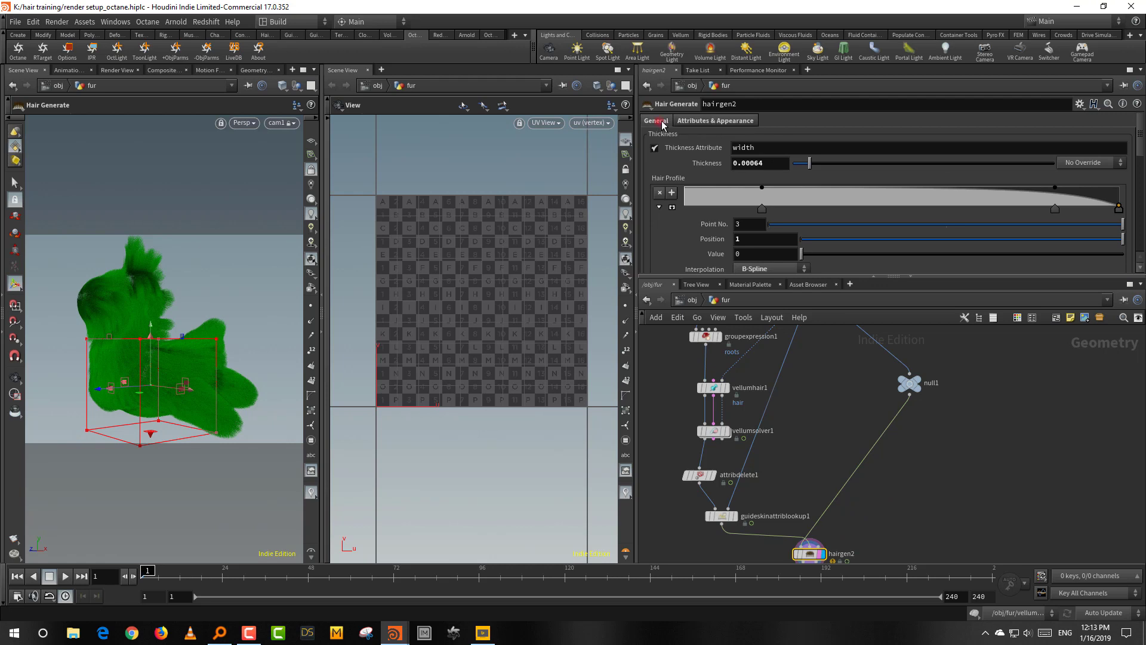
{"action": "left_click", "coordinate": [724, 121]}
{"action": "left_click_drag", "start_coordinate": [944, 275], "coordinate": [944, 345]}
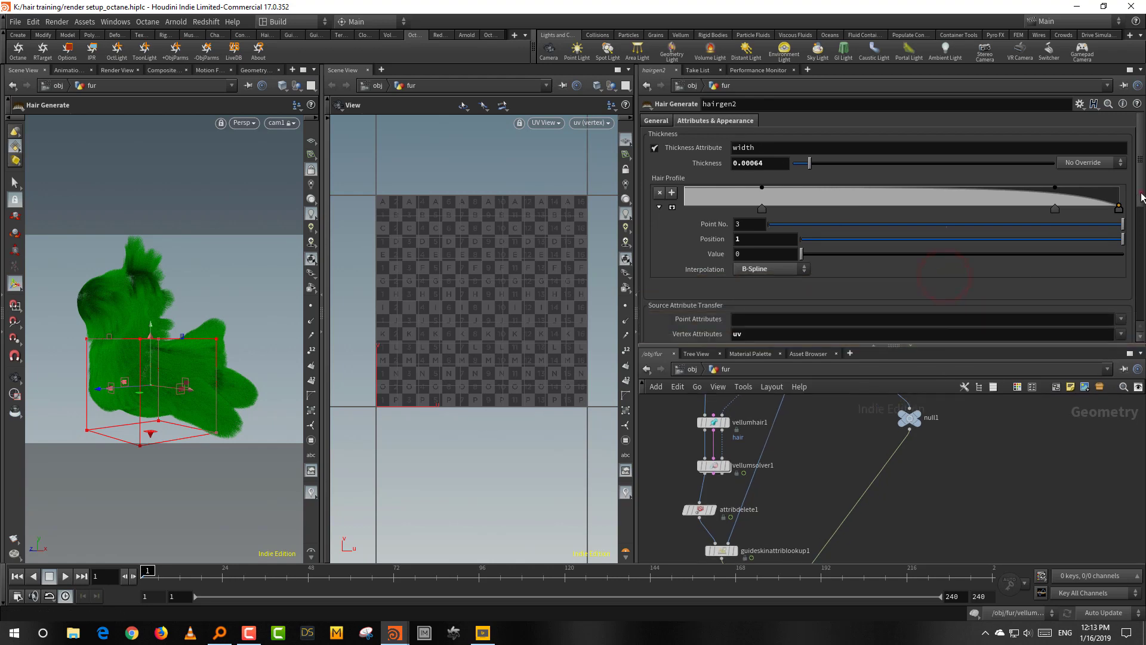
{"action": "scroll", "coordinate": [1056, 225], "scroll_direction": "down", "scroll_amount": 5}
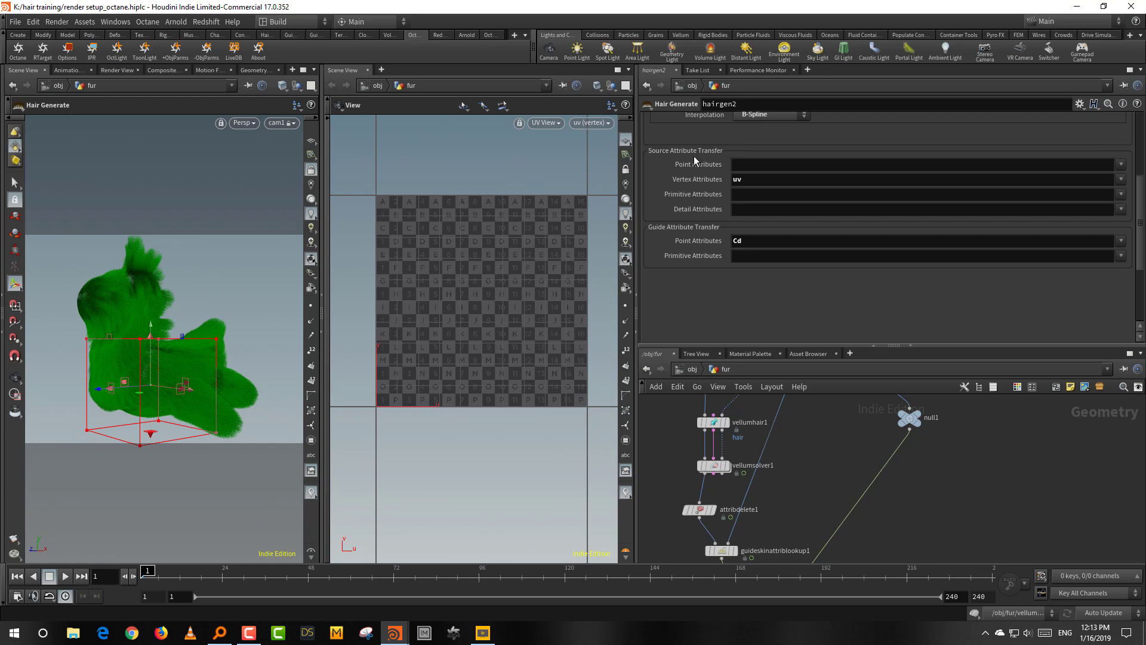
{"action": "left_click", "coordinate": [1122, 179]}
{"action": "left_click", "coordinate": [1110, 139]}
Inspect the node info of hairgen2 to see which attributes the generated hair carries.
{"action": "middle_click_drag", "start_coordinate": [929, 536], "coordinate": [934, 425]}
{"action": "scroll", "coordinate": [904, 450], "scroll_direction": "up", "scroll_amount": 3}
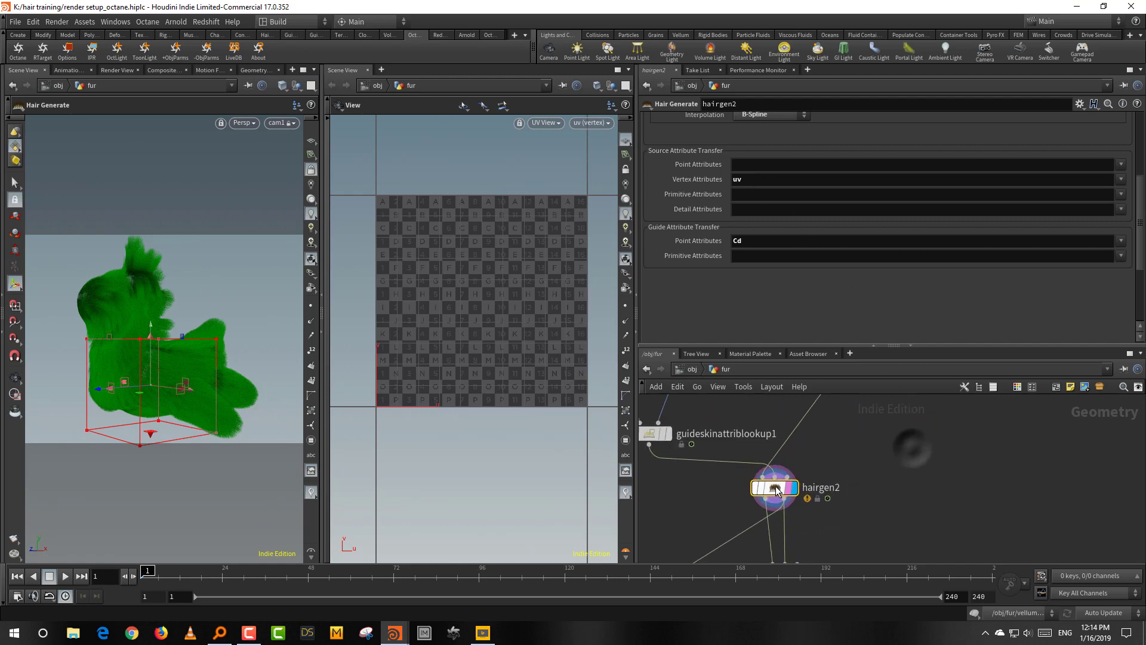
{"action": "left_click", "coordinate": [743, 489]}
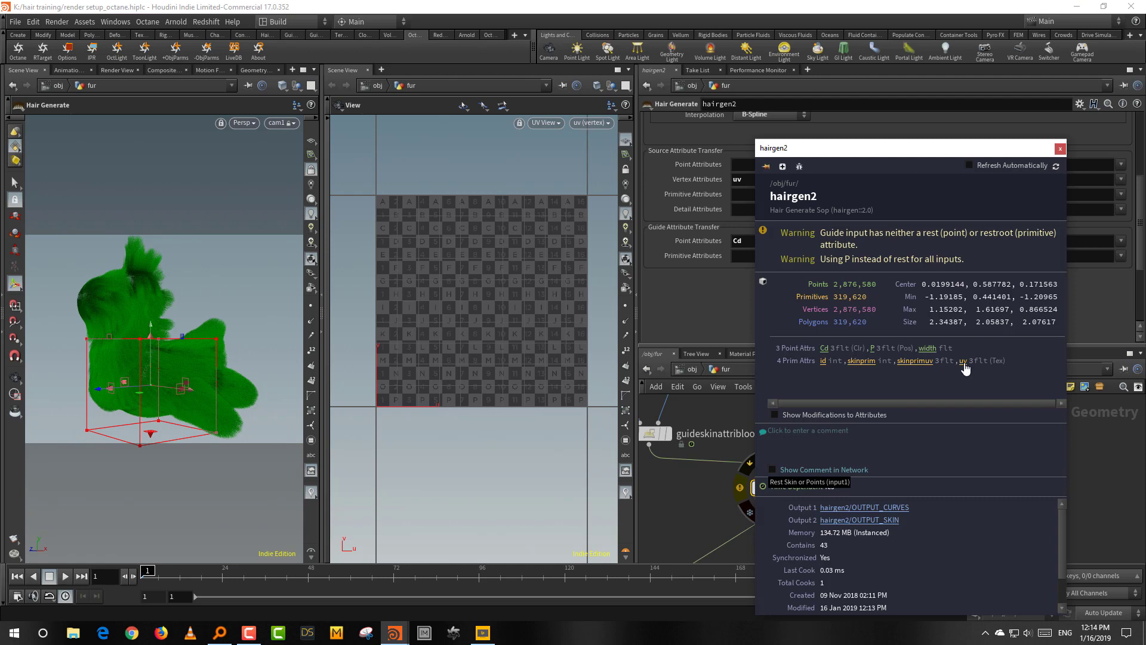
{"action": "left_click", "coordinate": [679, 513]}
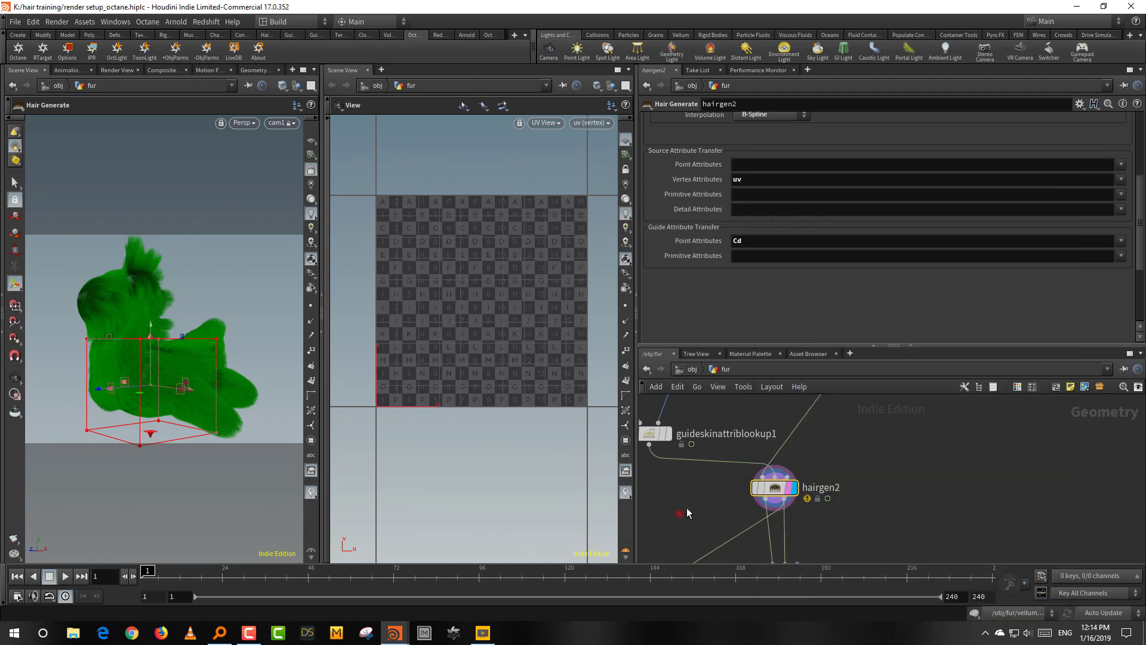
Make hairclump1 the displayed node of the fur network again.
{"action": "left_click_drag", "start_coordinate": [934, 345], "coordinate": [934, 269]}
{"action": "middle_click_drag", "start_coordinate": [872, 499], "coordinate": [893, 392]}
{"action": "middle_click_drag", "start_coordinate": [875, 452], "coordinate": [884, 370]}
{"action": "left_click", "coordinate": [831, 454]}
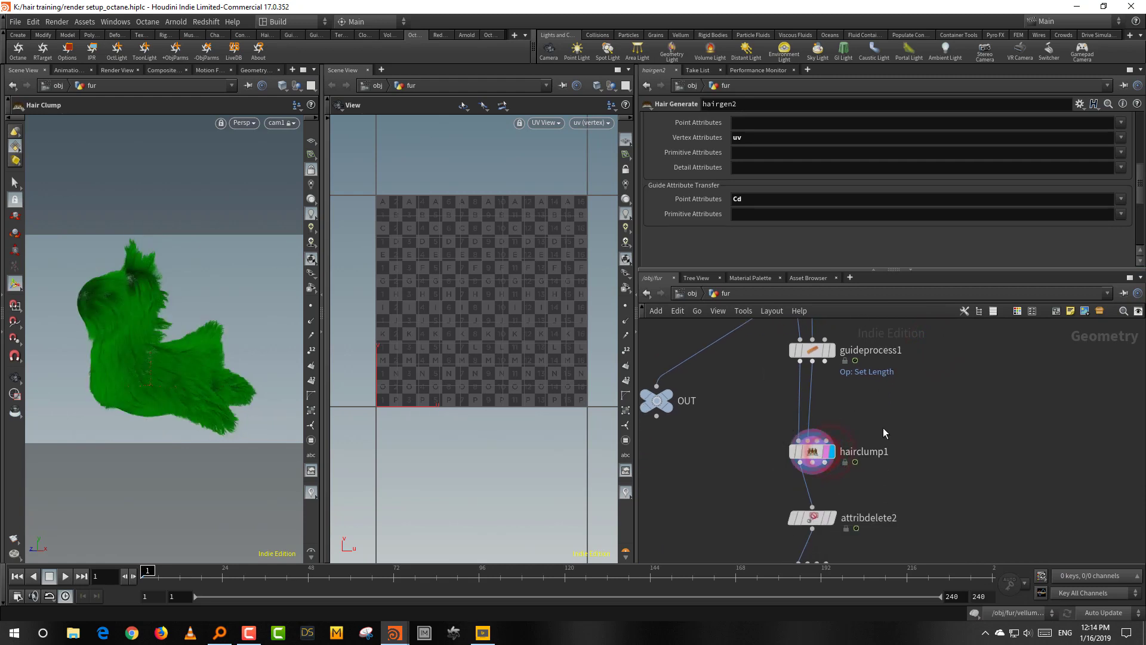
{"action": "left_click", "coordinate": [827, 457]}
Return to the object level and merge the two viewports back into a single scene view.
{"action": "left_click", "coordinate": [694, 295]}
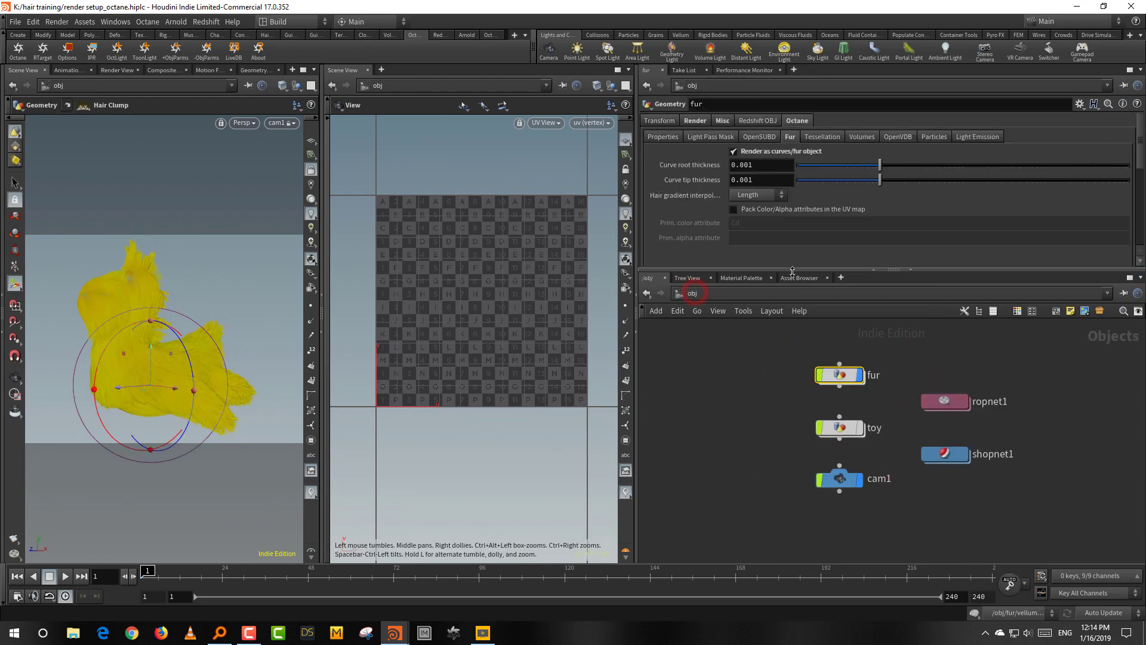
{"action": "left_click_drag", "start_coordinate": [796, 270], "coordinate": [794, 233]}
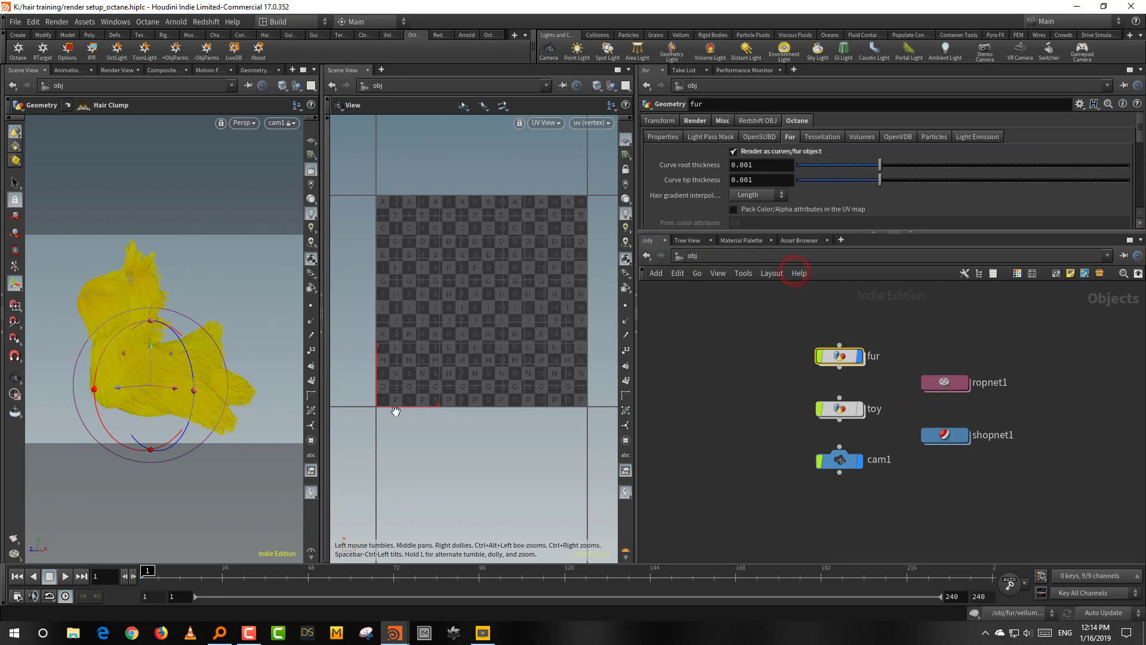
{"action": "left_click", "coordinate": [323, 329]}
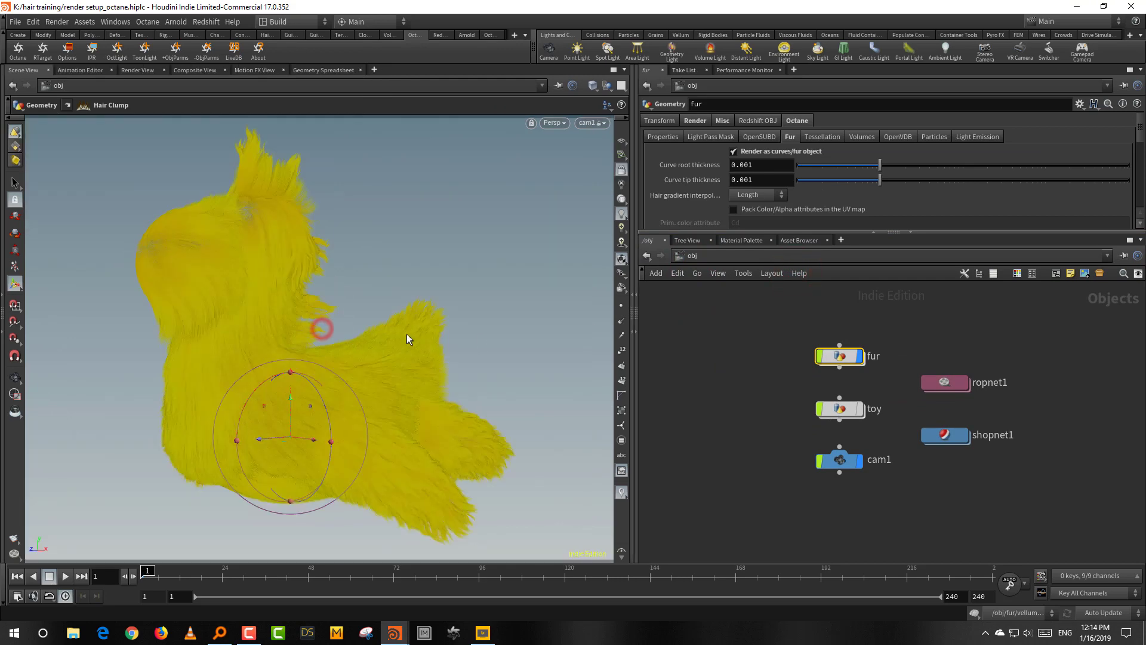
Reduce the hair Density of hairgen2 in the fur network to 12128.
{"action": "double_click", "coordinate": [840, 356]}
{"action": "left_click_drag", "start_coordinate": [842, 358], "coordinate": [694, 424]}
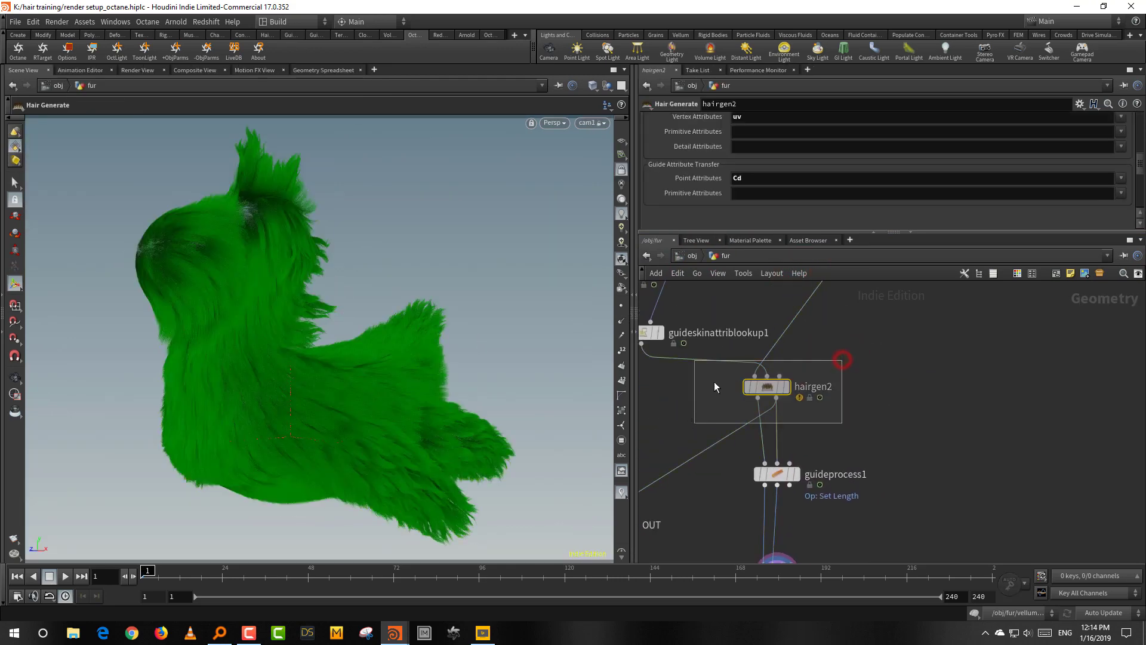
{"action": "left_click_drag", "start_coordinate": [764, 233], "coordinate": [763, 357]}
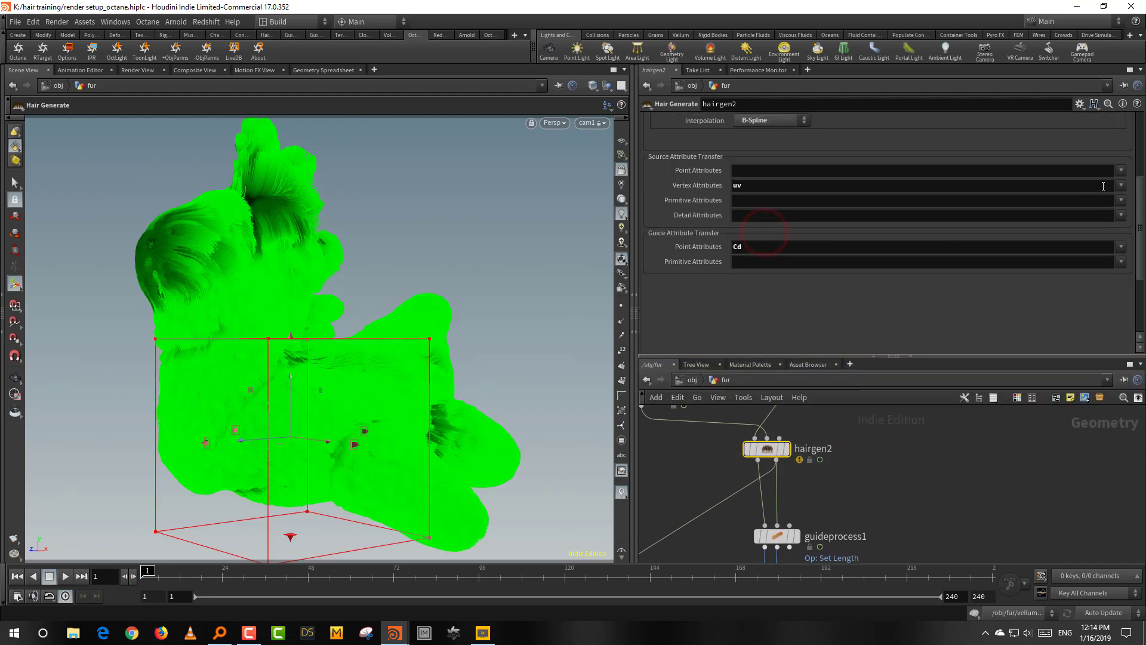
{"action": "left_click_drag", "start_coordinate": [1140, 203], "coordinate": [1139, 125]}
{"action": "left_click", "coordinate": [659, 121]}
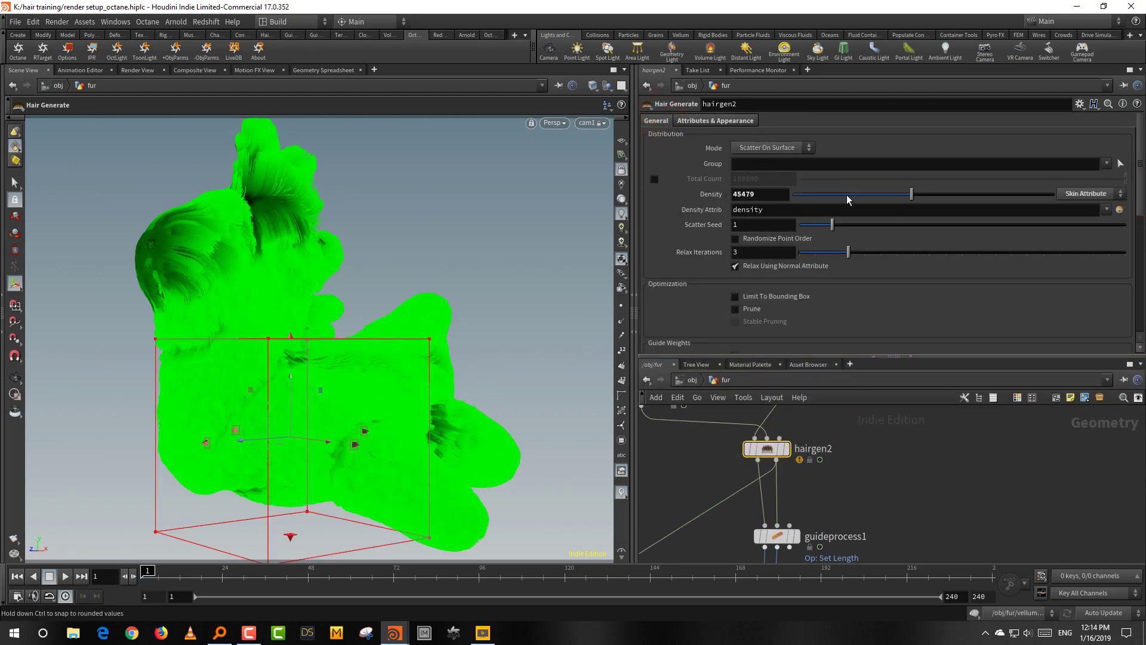
{"action": "left_click_drag", "start_coordinate": [848, 197], "coordinate": [824, 194]}
{"action": "left_click", "coordinate": [888, 471]}
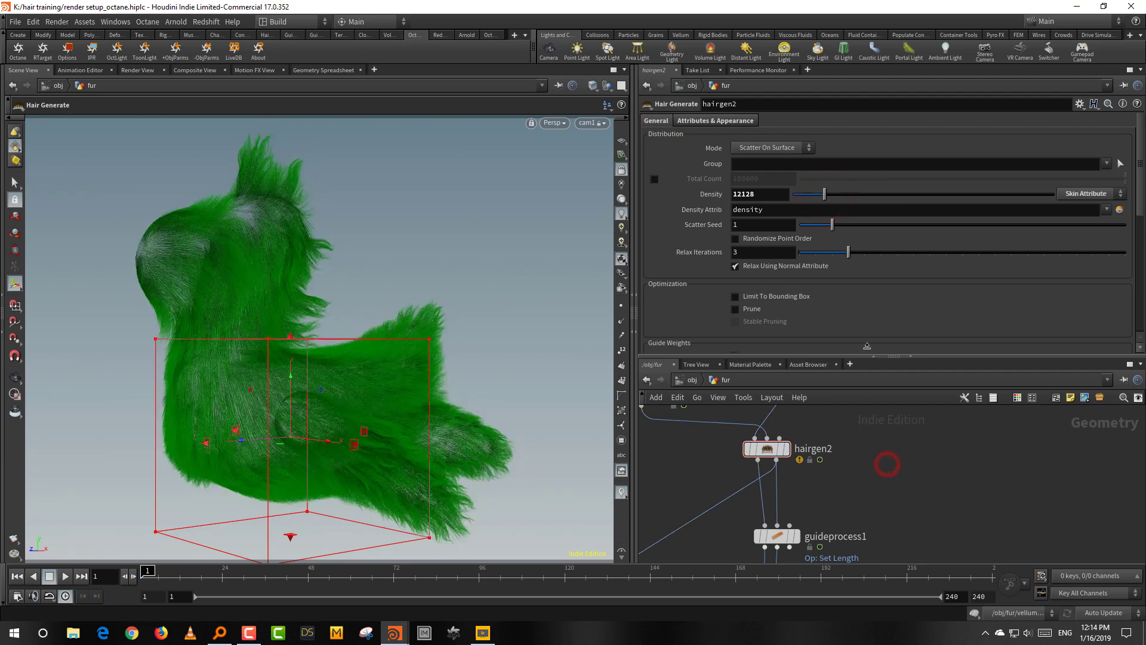
Increase the hair Thickness of hairgen2 and return to the object level.
{"action": "left_click", "coordinate": [724, 121]}
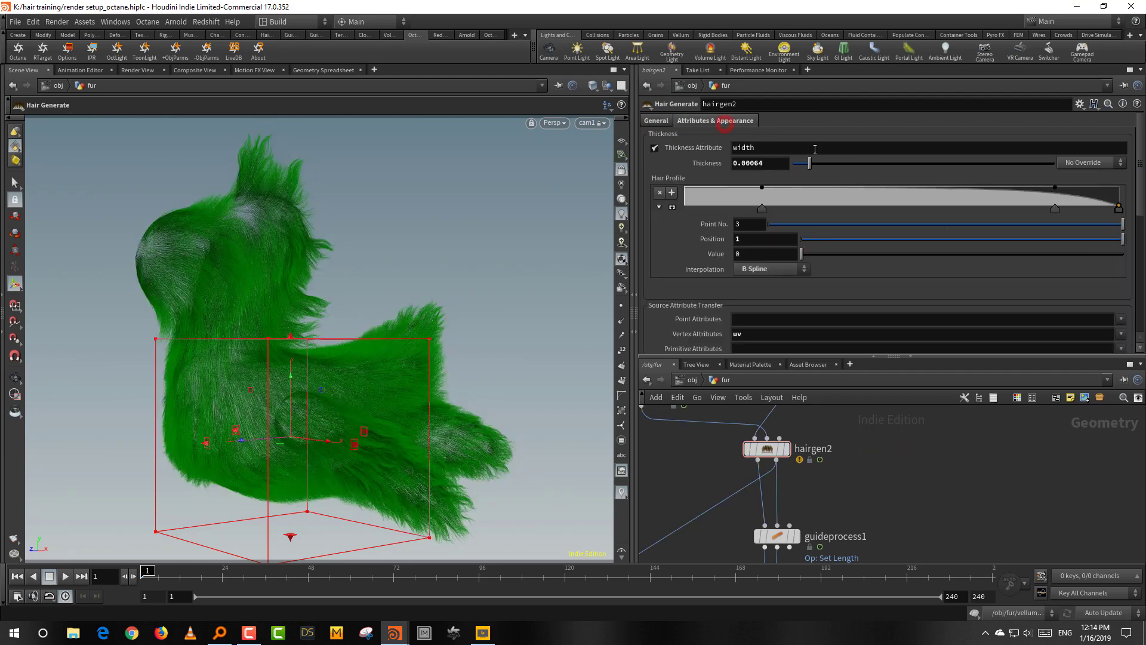
{"action": "left_click", "coordinate": [856, 164]}
{"action": "left_click_drag", "start_coordinate": [753, 357], "coordinate": [755, 297]}
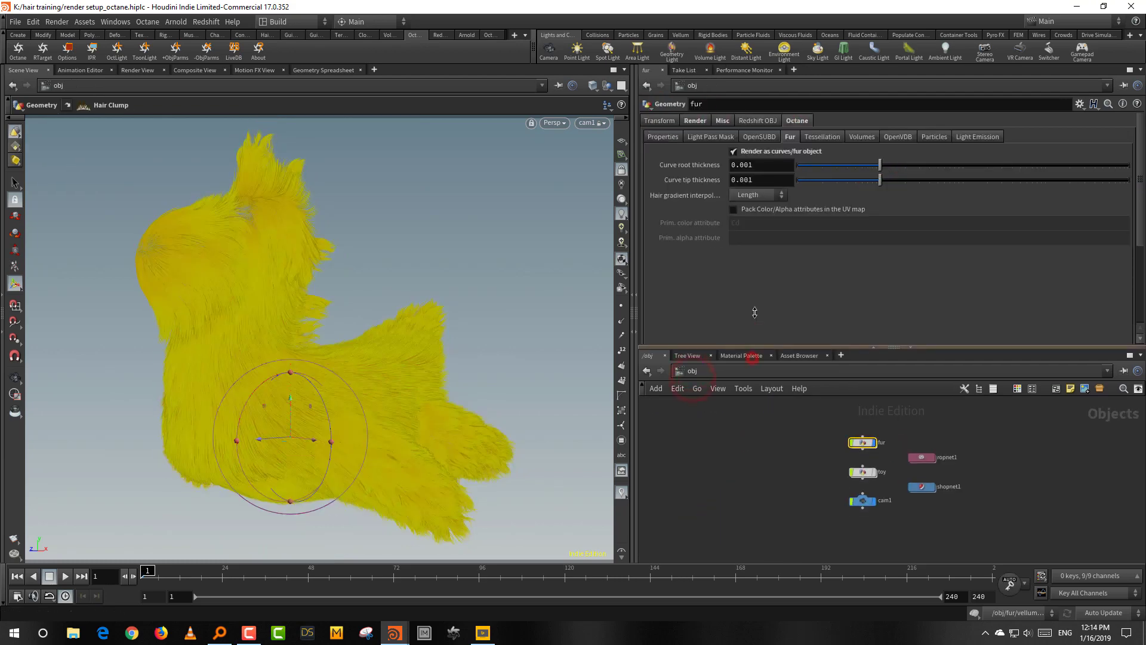
Open the render network inside shopnet1 and inspect the environment's image texture settings in NT_TEX_IMAGE1.
{"action": "left_click", "coordinate": [980, 379]}
{"action": "right_click_drag", "start_coordinate": [910, 507], "coordinate": [933, 472]}
{"action": "middle_click_drag", "start_coordinate": [935, 433], "coordinate": [908, 482]}
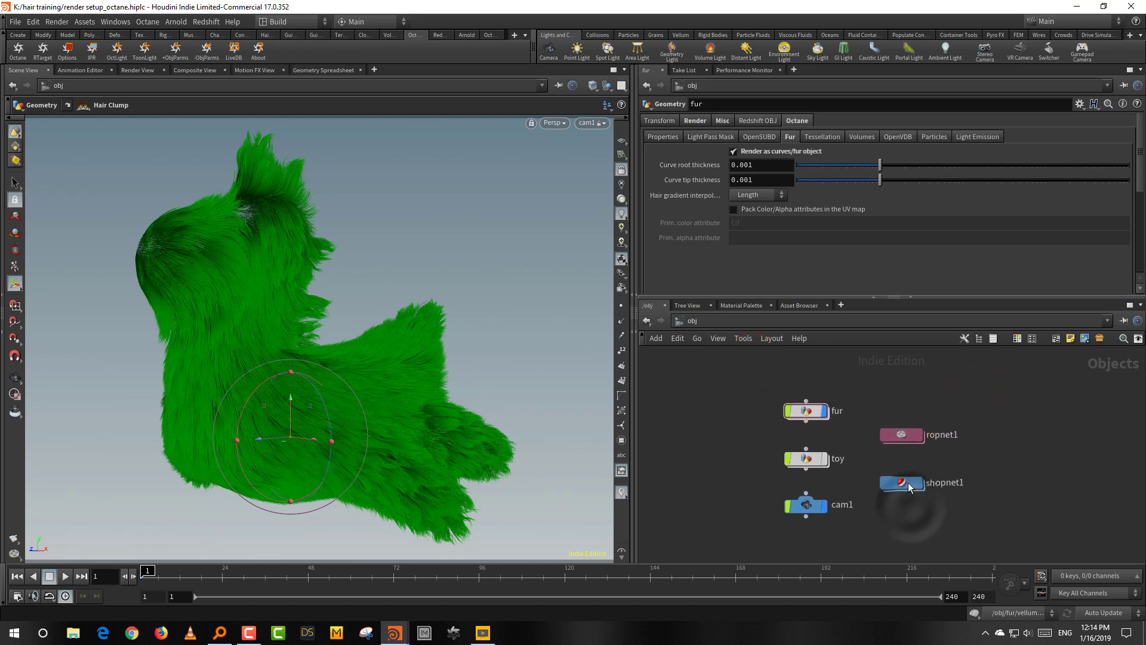
{"action": "double_click", "coordinate": [916, 482]}
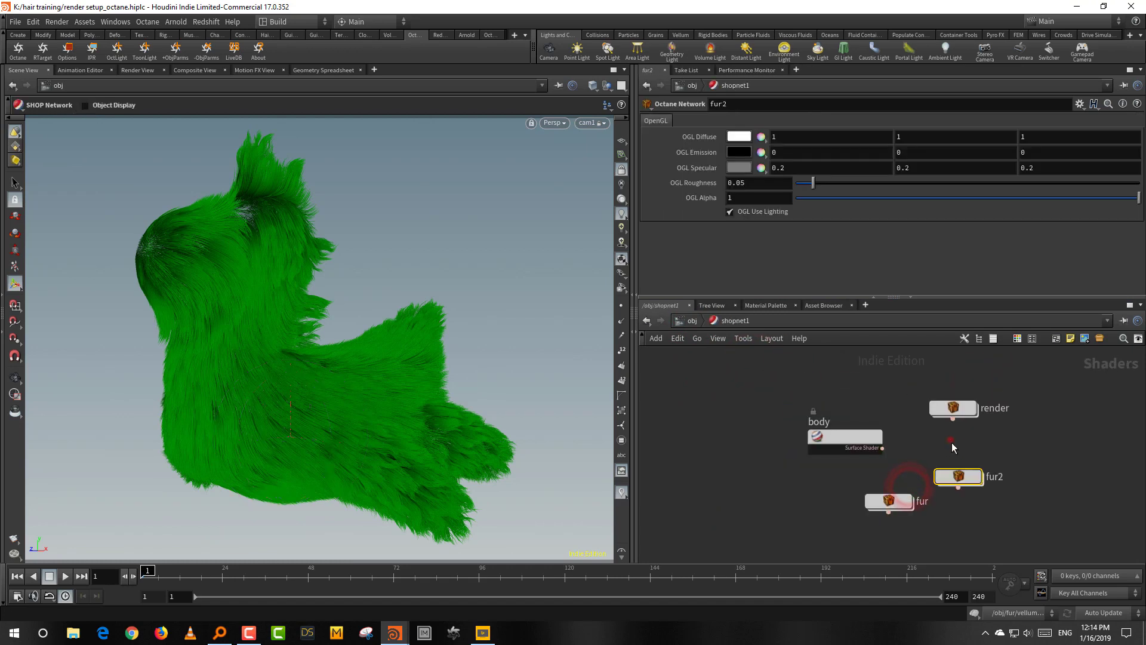
{"action": "double_click", "coordinate": [953, 408]}
{"action": "left_click_drag", "start_coordinate": [710, 386], "coordinate": [799, 470]}
{"action": "right_click_drag", "start_coordinate": [828, 401], "coordinate": [844, 428]}
{"action": "left_click_drag", "start_coordinate": [847, 404], "coordinate": [830, 464]}
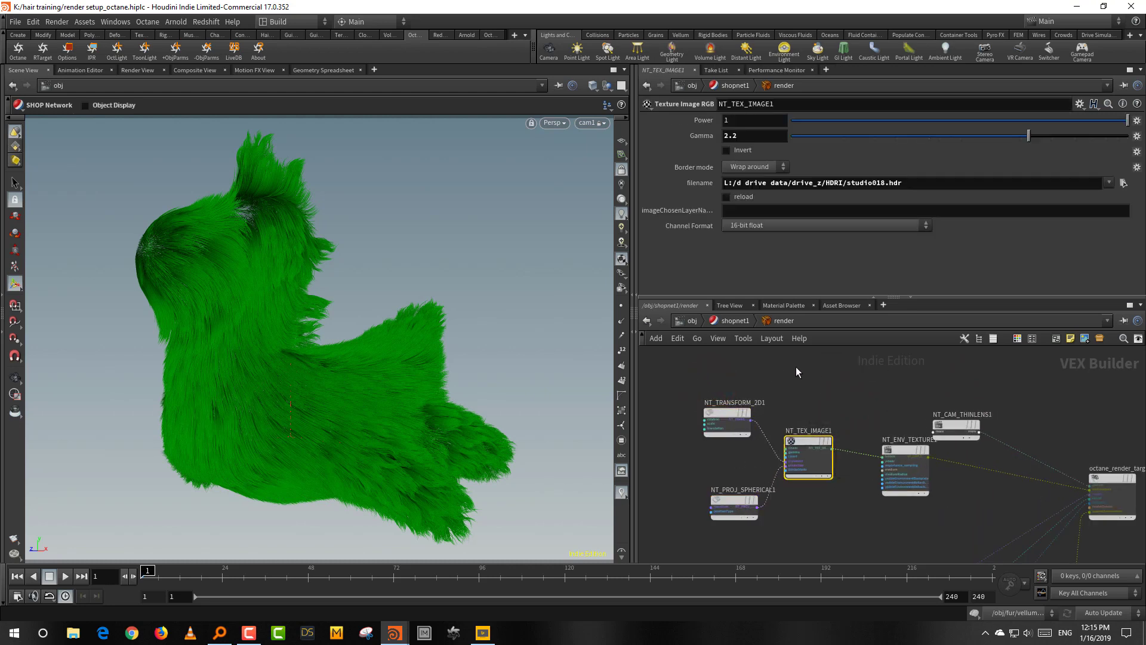
Tidy the render network by moving NT_CAM_THINLENS1 upward and lining NT_ENV_TEXTURE1 up with NT_TEX_IMAGE1.
{"action": "left_click", "coordinate": [862, 368]}
{"action": "left_click_drag", "start_coordinate": [953, 422], "coordinate": [963, 376]}
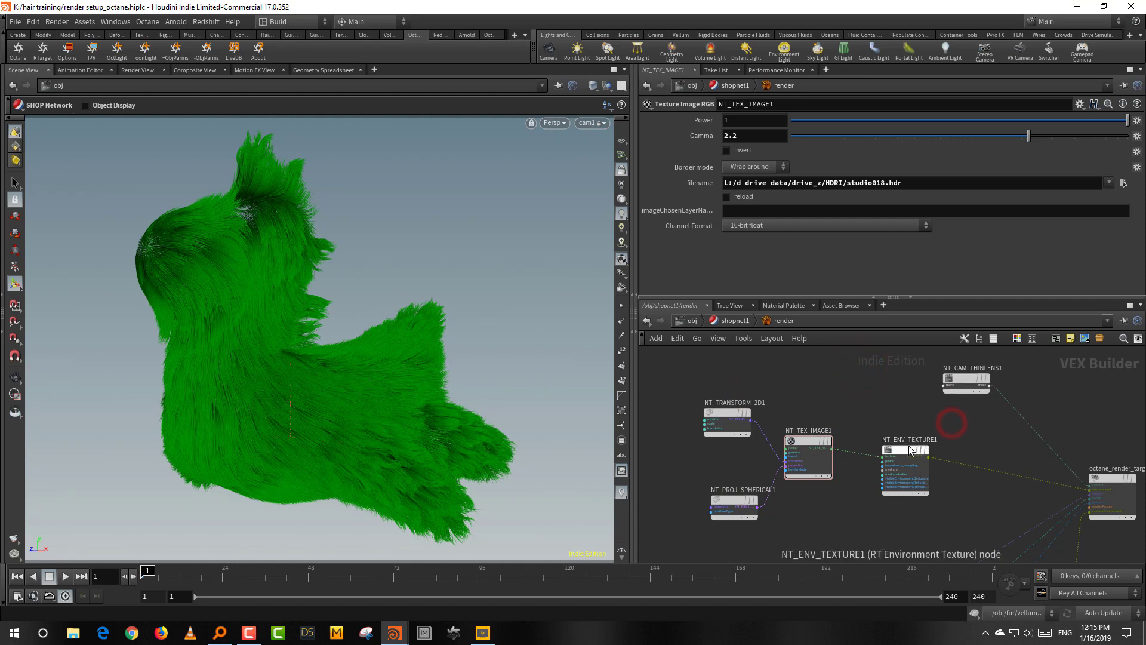
{"action": "left_click_drag", "start_coordinate": [903, 449], "coordinate": [903, 443]}
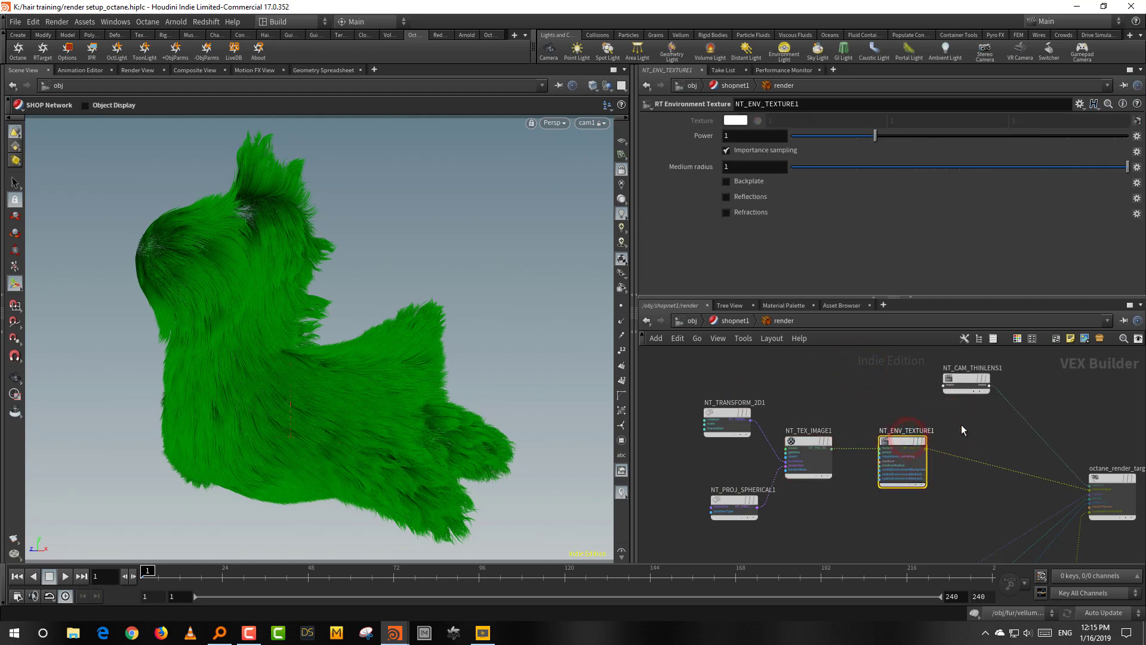
{"action": "left_click", "coordinate": [971, 416]}
{"action": "middle_click_drag", "start_coordinate": [834, 367], "coordinate": [870, 393]}
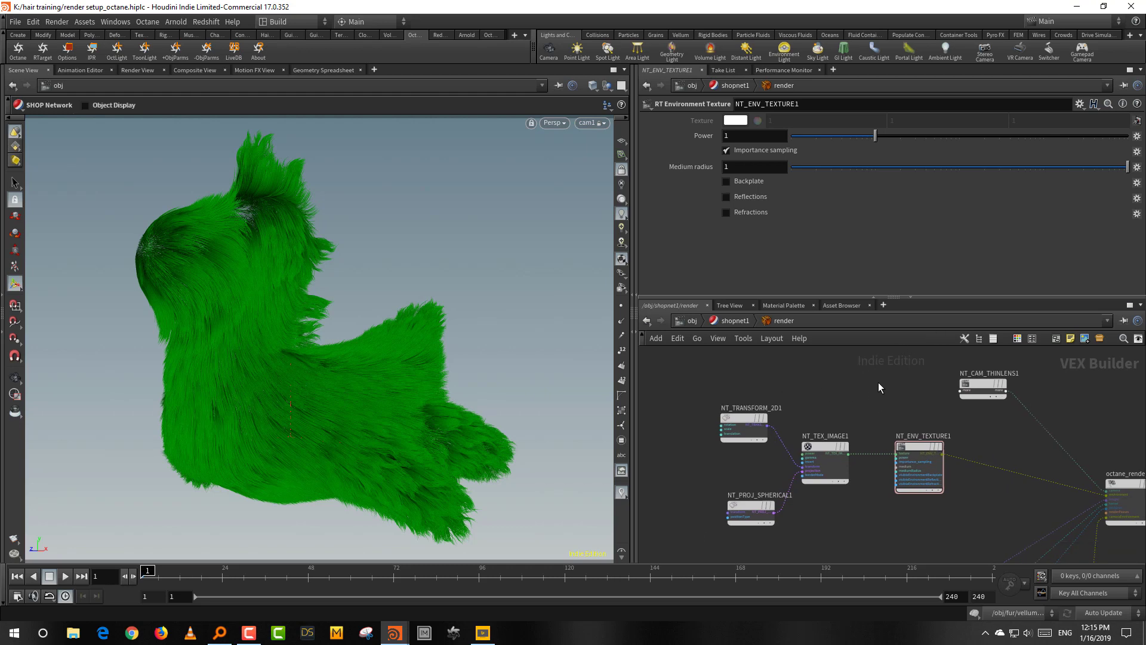
Set both the diffuse depth and the specular depth of the path tracing kernel in the render network to 2.
{"action": "left_click", "coordinate": [724, 322]}
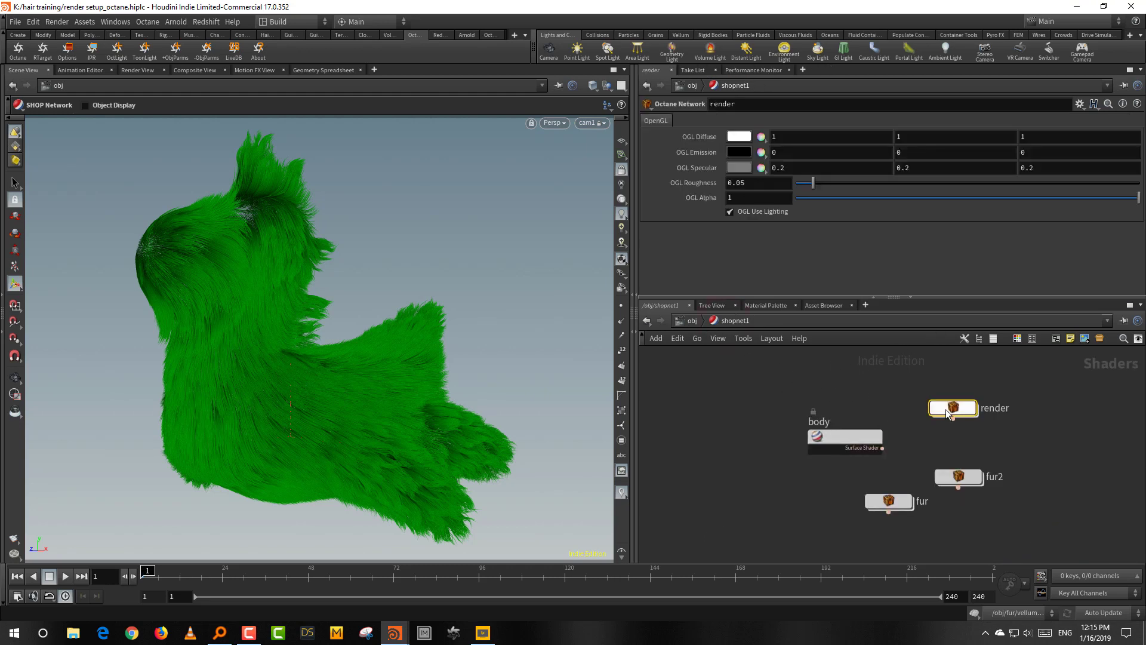
{"action": "double_click", "coordinate": [952, 409]}
{"action": "left_click_drag", "start_coordinate": [698, 381], "coordinate": [940, 528]}
{"action": "middle_click_drag", "start_coordinate": [983, 413], "coordinate": [951, 292]}
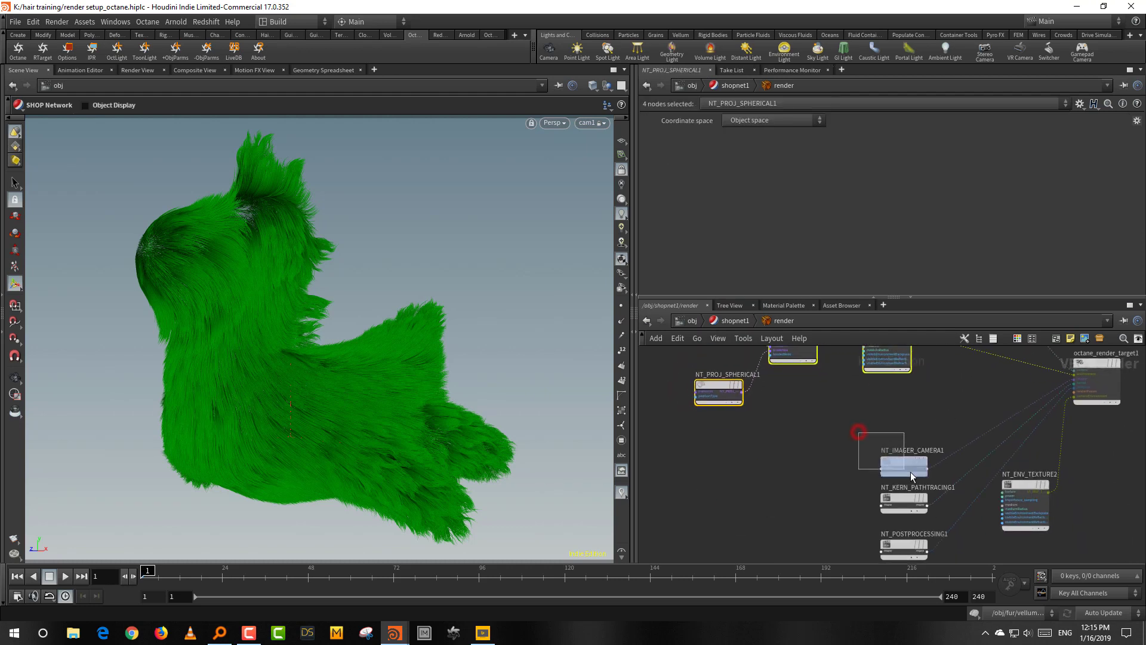
{"action": "left_click_drag", "start_coordinate": [911, 472], "coordinate": [924, 508]}
{"action": "left_click", "coordinate": [820, 153]}
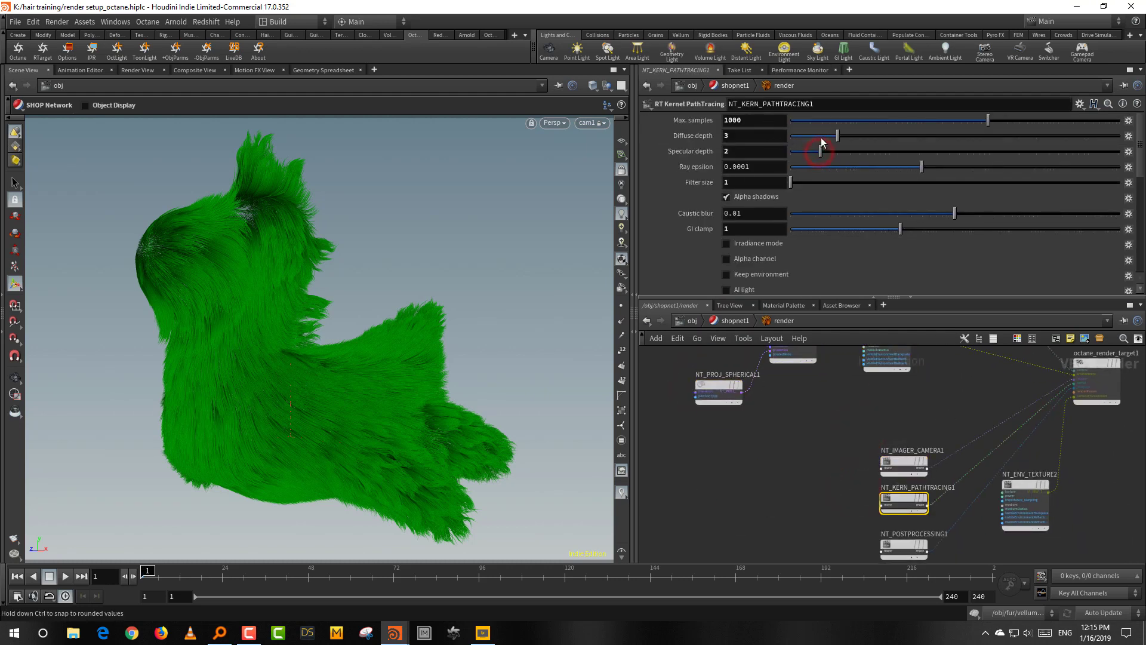
{"action": "left_click", "coordinate": [837, 151]}
{"action": "left_click", "coordinate": [820, 136]}
{"action": "left_click", "coordinate": [820, 152]}
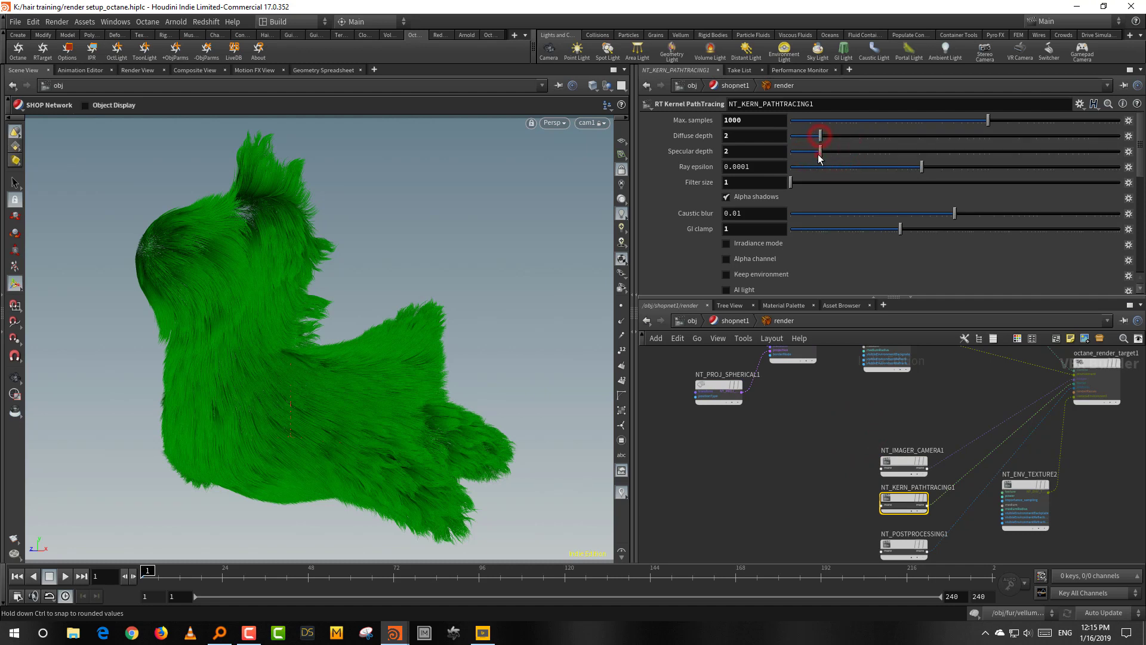
Open the fur2 material network in shopnet1 and review the settings of its glossy material.
{"action": "left_click", "coordinate": [733, 320]}
{"action": "left_click", "coordinate": [757, 472]}
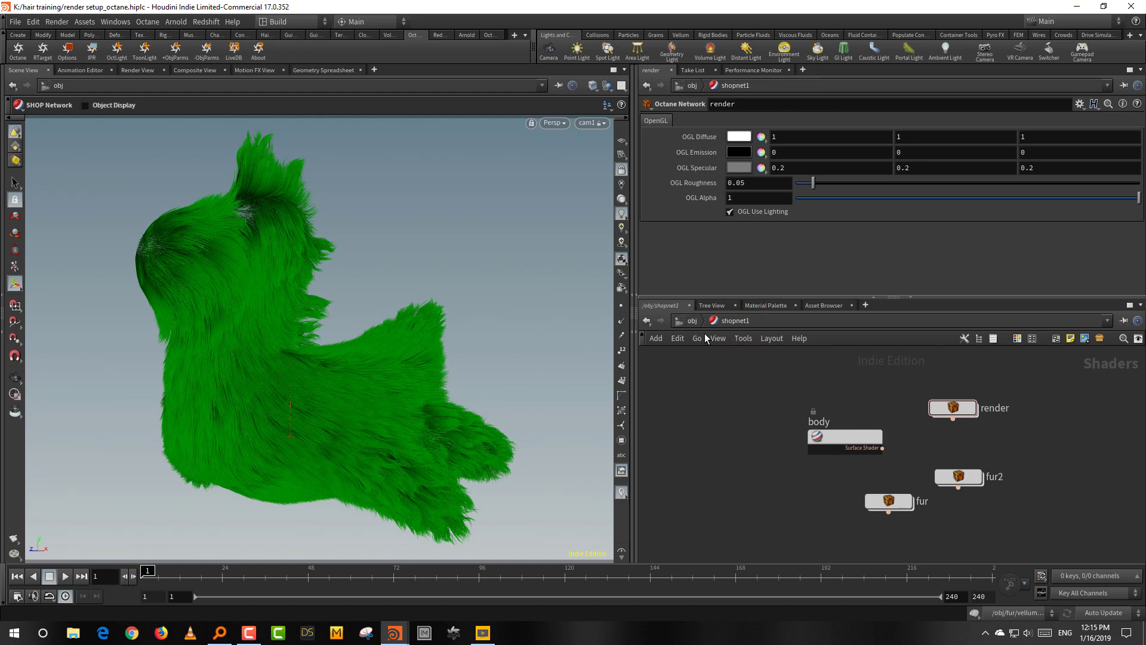
{"action": "double_click", "coordinate": [970, 470]}
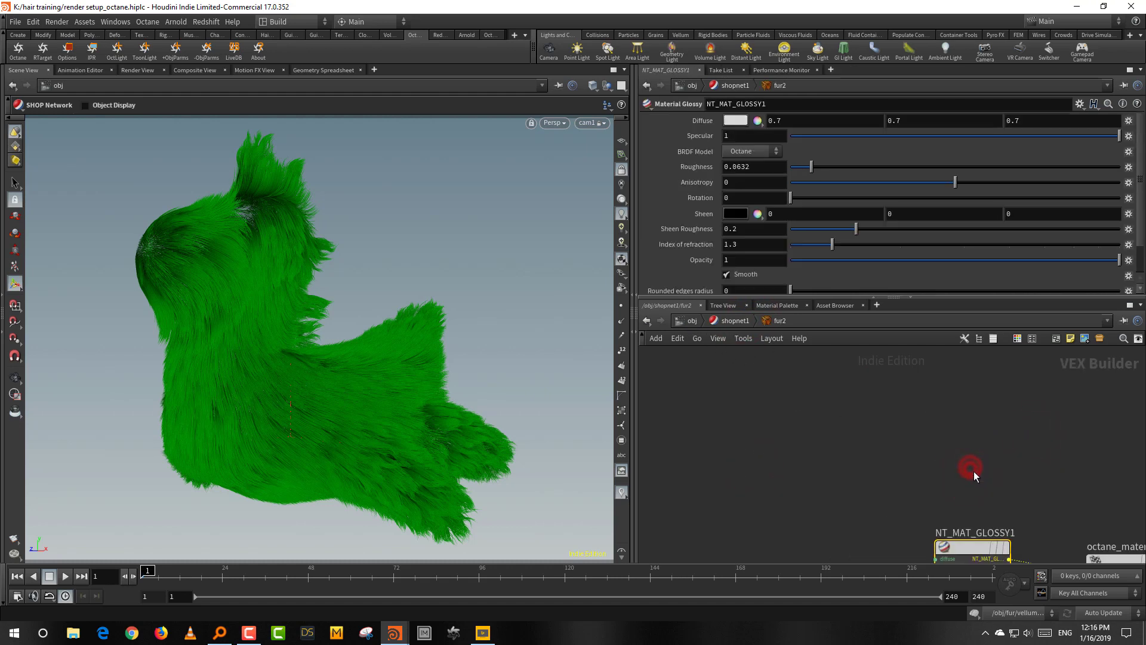
{"action": "middle_click_drag", "start_coordinate": [1000, 470], "coordinate": [868, 365]}
{"action": "left_click", "coordinate": [915, 412]}
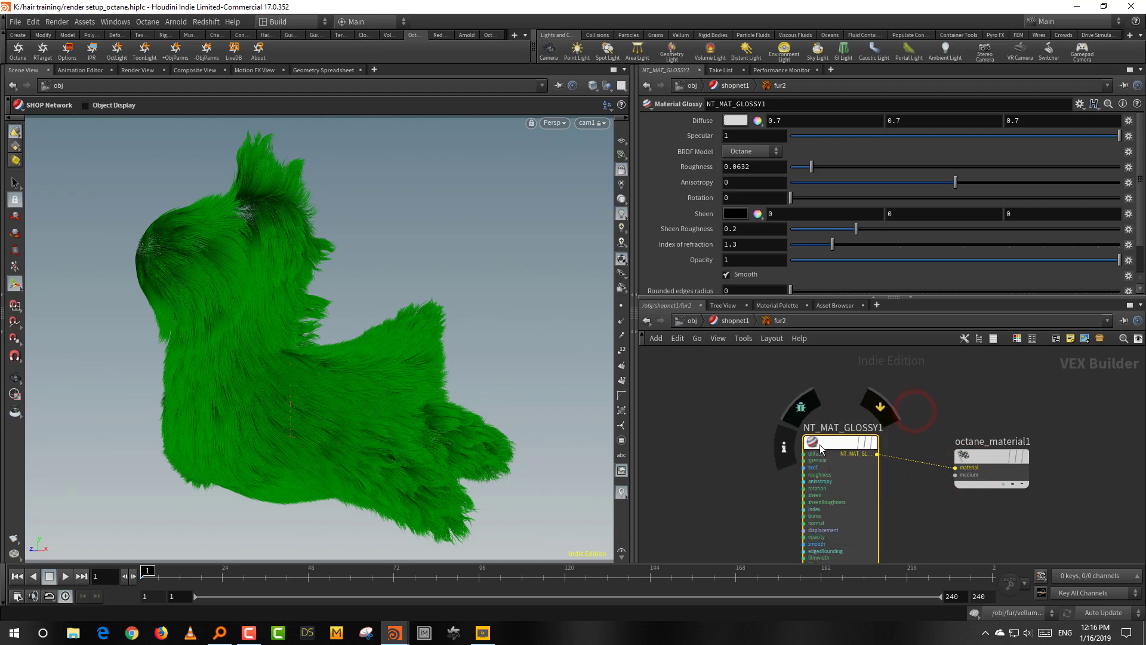
Return to the object level and start the Octane IPR render of the fur.
{"action": "left_click", "coordinate": [731, 322]}
{"action": "left_click", "coordinate": [692, 321]}
{"action": "left_click", "coordinate": [707, 384]}
{"action": "left_click", "coordinate": [93, 51]}
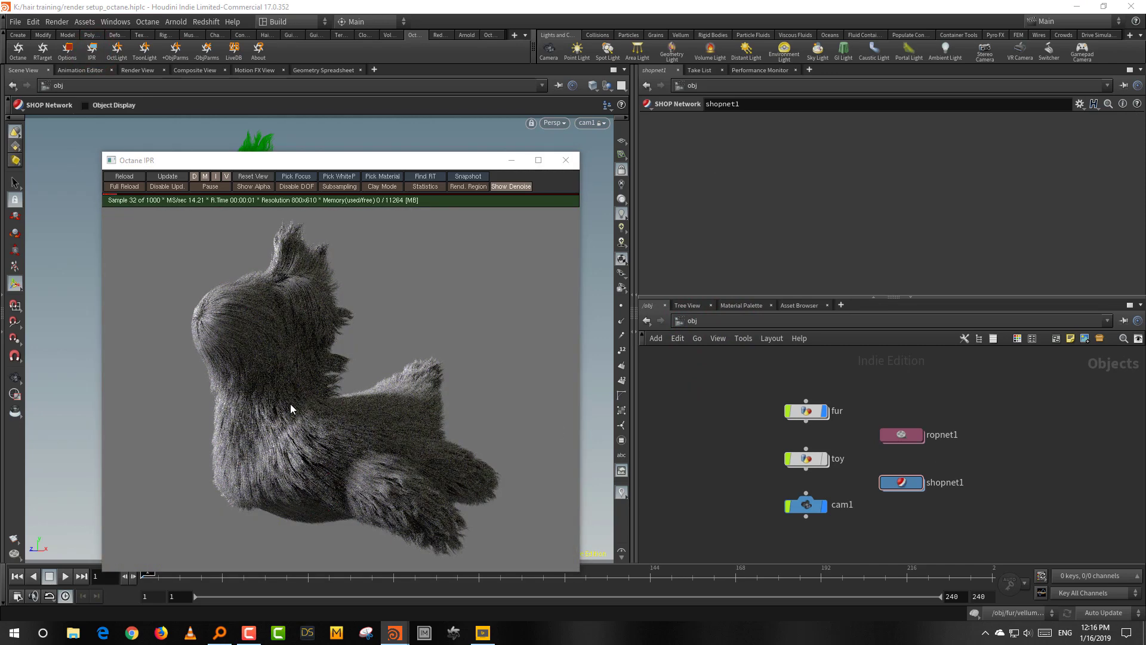
Shift the HDRI lighting by setting the first Translation value of NT_TRANSFORM_2D1 in the render network to 0.22.
{"action": "double_click", "coordinate": [902, 436]}
{"action": "left_click", "coordinate": [693, 320]}
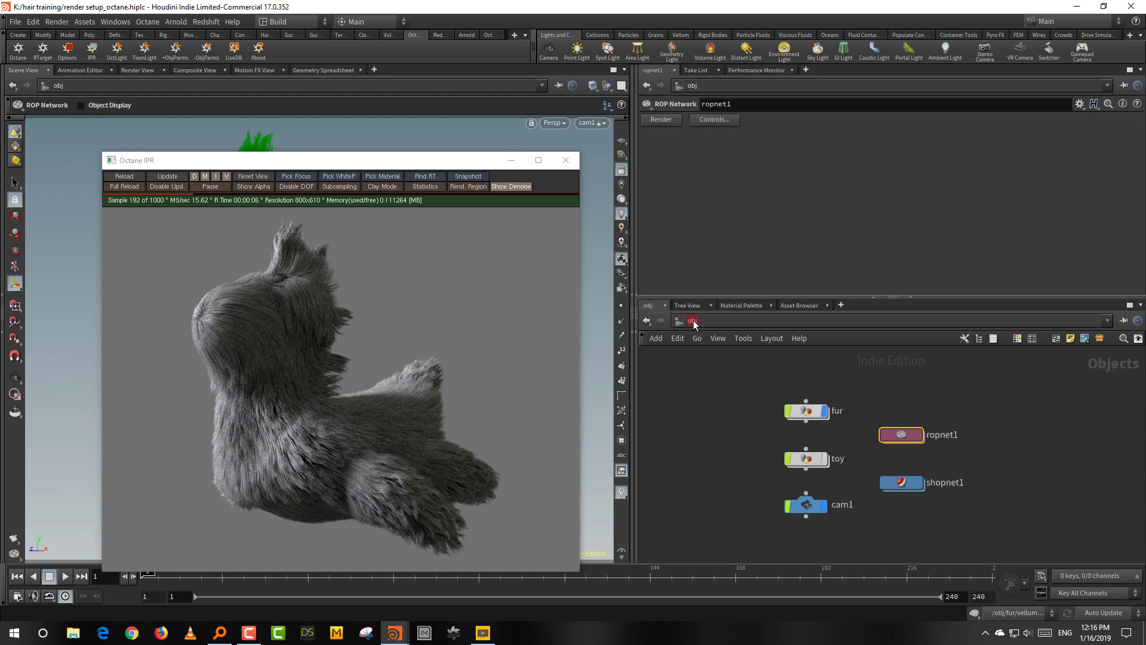
{"action": "double_click", "coordinate": [898, 482]}
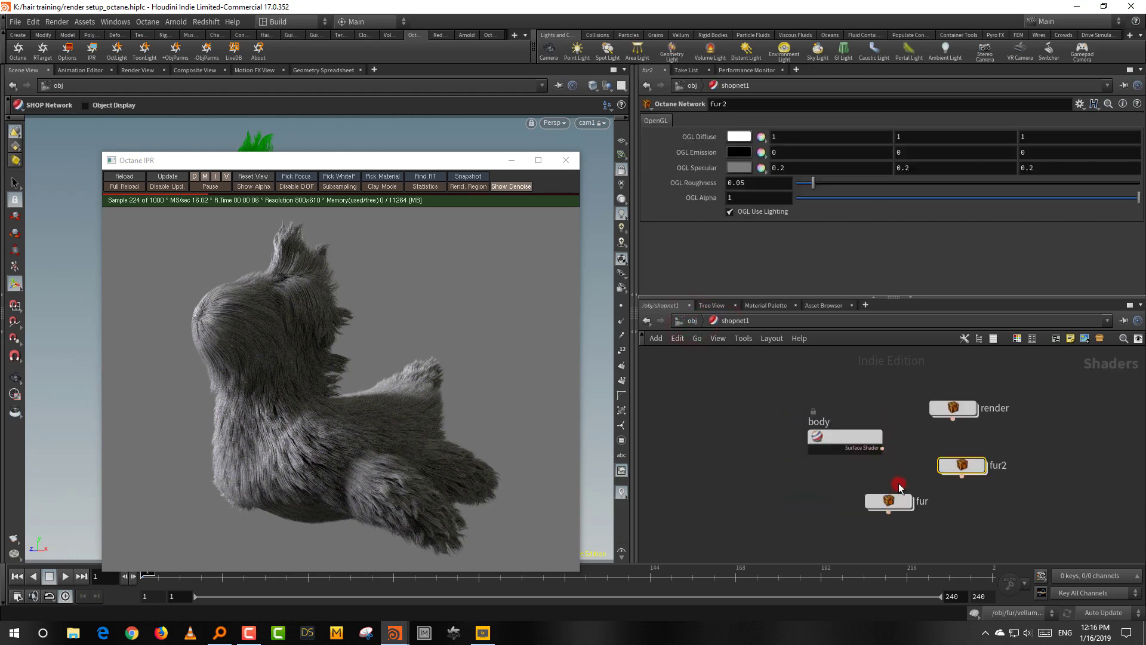
{"action": "double_click", "coordinate": [957, 407]}
{"action": "middle_click_drag", "start_coordinate": [816, 425], "coordinate": [835, 561]}
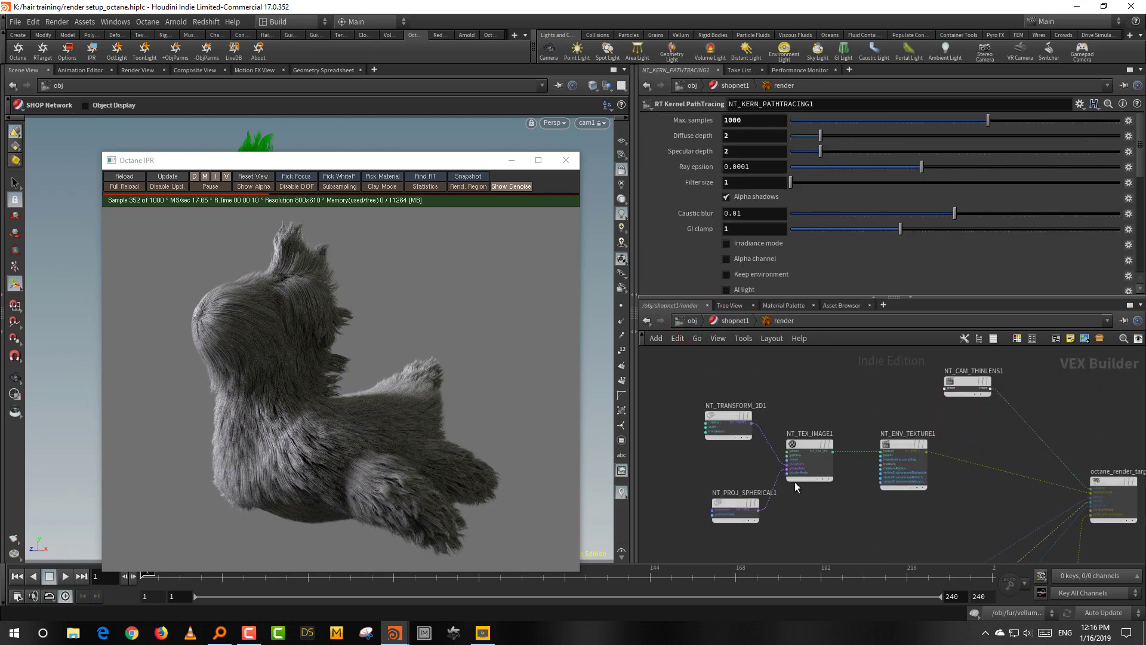
{"action": "left_click", "coordinate": [806, 451]}
{"action": "left_click", "coordinate": [733, 422]}
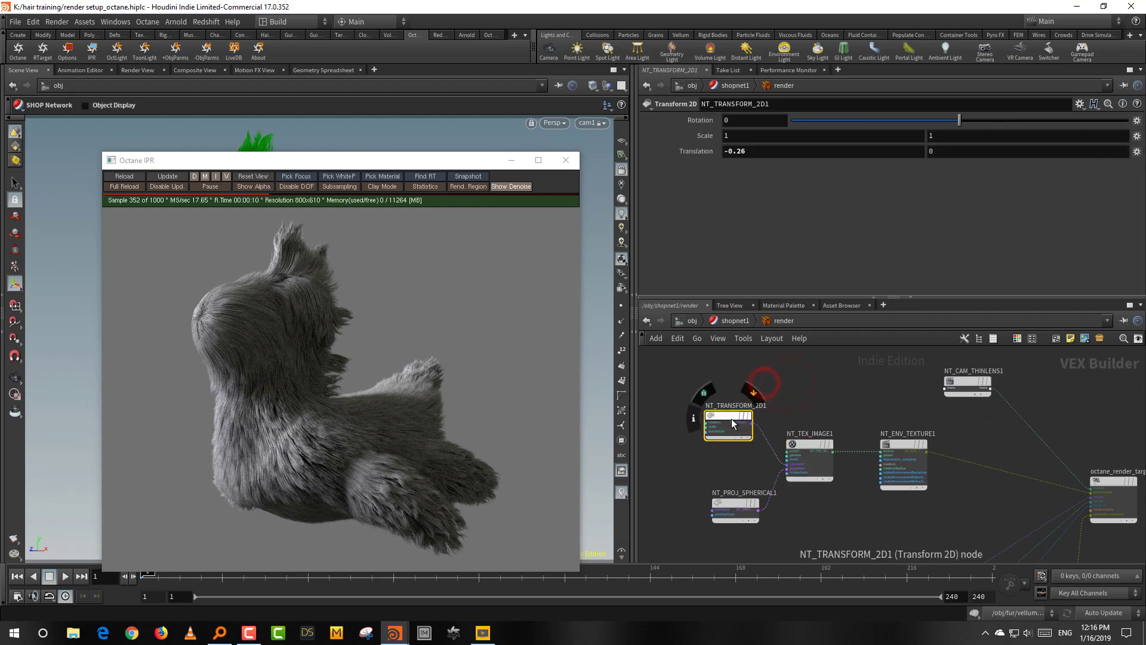
{"action": "middle_click_drag", "start_coordinate": [760, 151], "coordinate": [993, 167]}
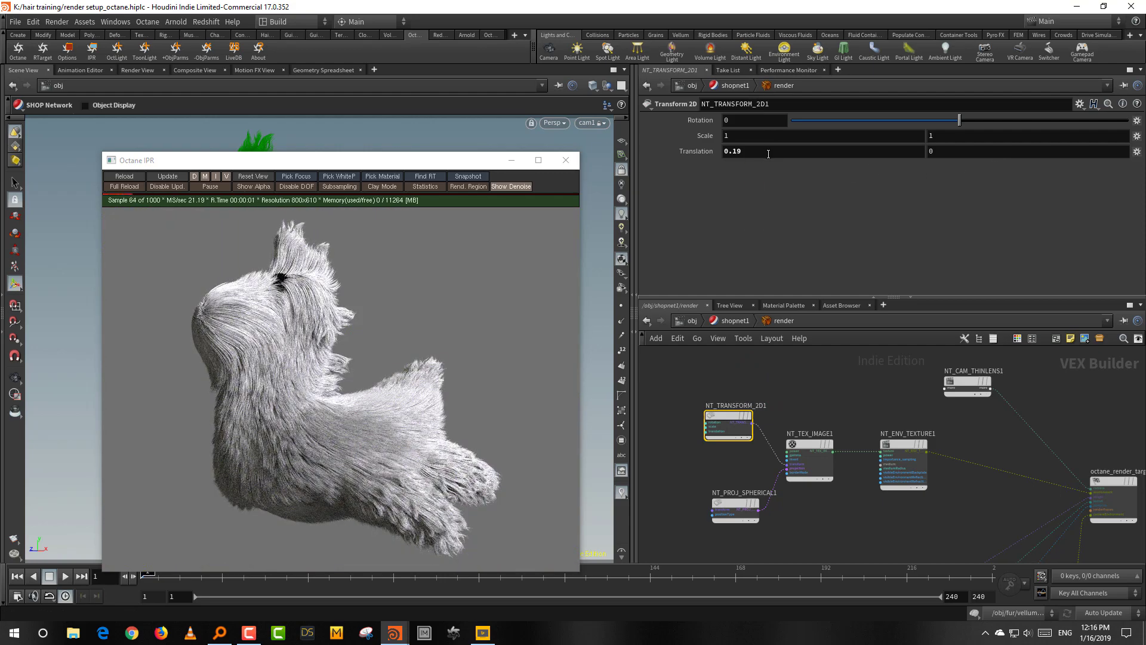
{"action": "middle_click_drag", "start_coordinate": [769, 152], "coordinate": [800, 174]}
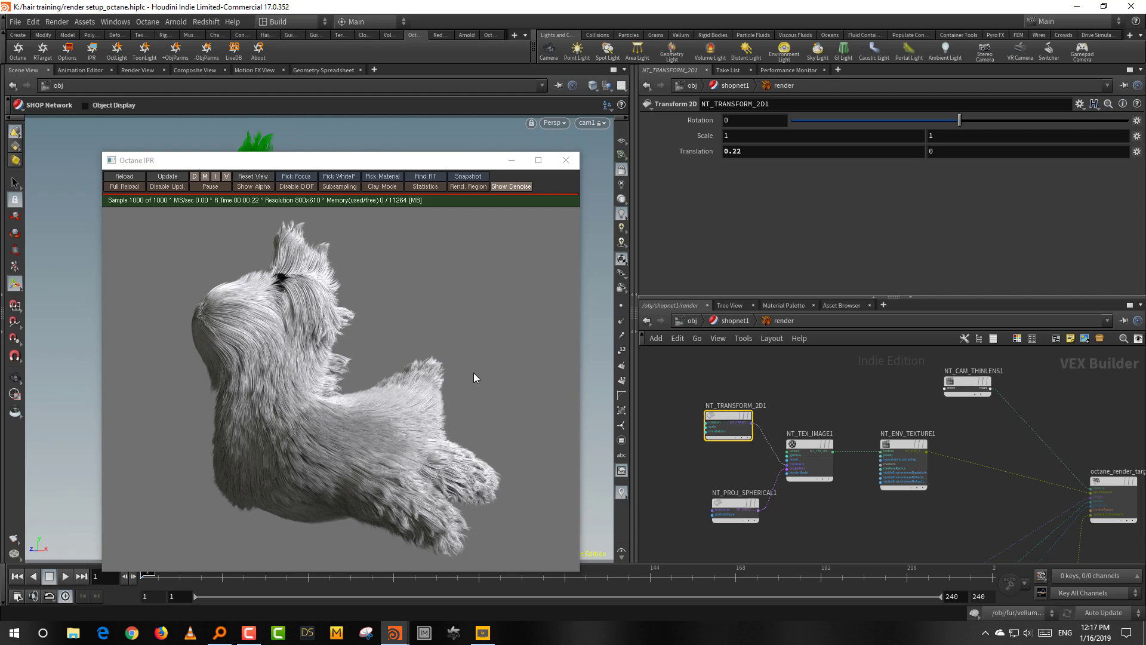
Examine the rendered fur strands up close around the head and ears, then the whole toy again.
{"action": "scroll", "coordinate": [191, 283], "scroll_direction": "up", "scroll_amount": 10}
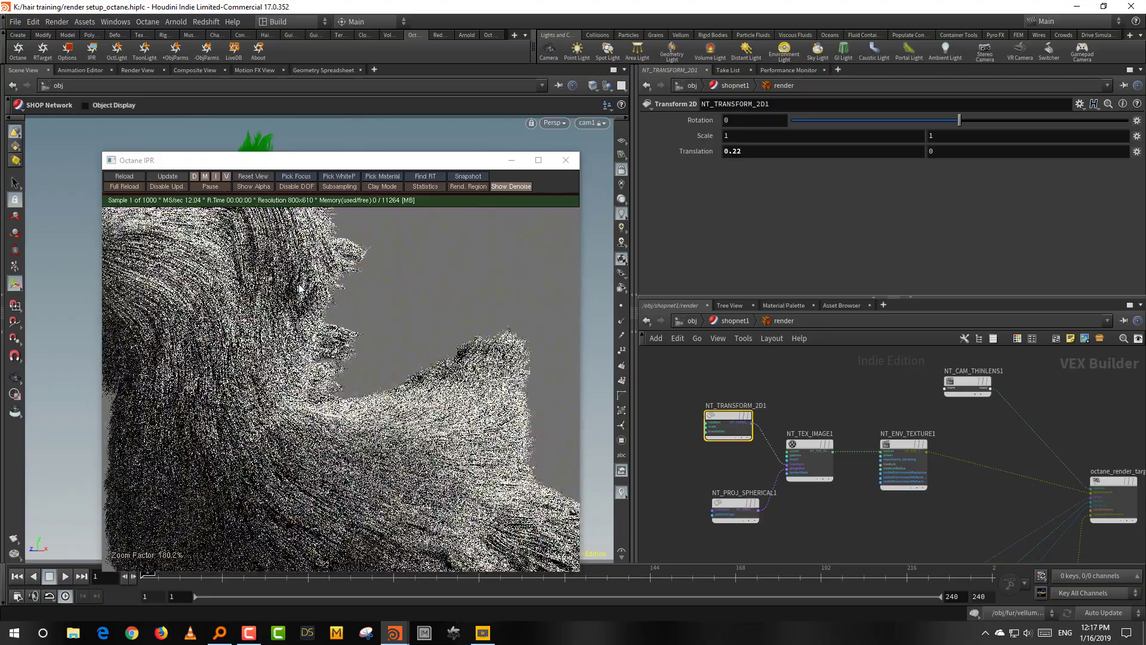
{"action": "left_click_drag", "start_coordinate": [277, 282], "coordinate": [415, 421]}
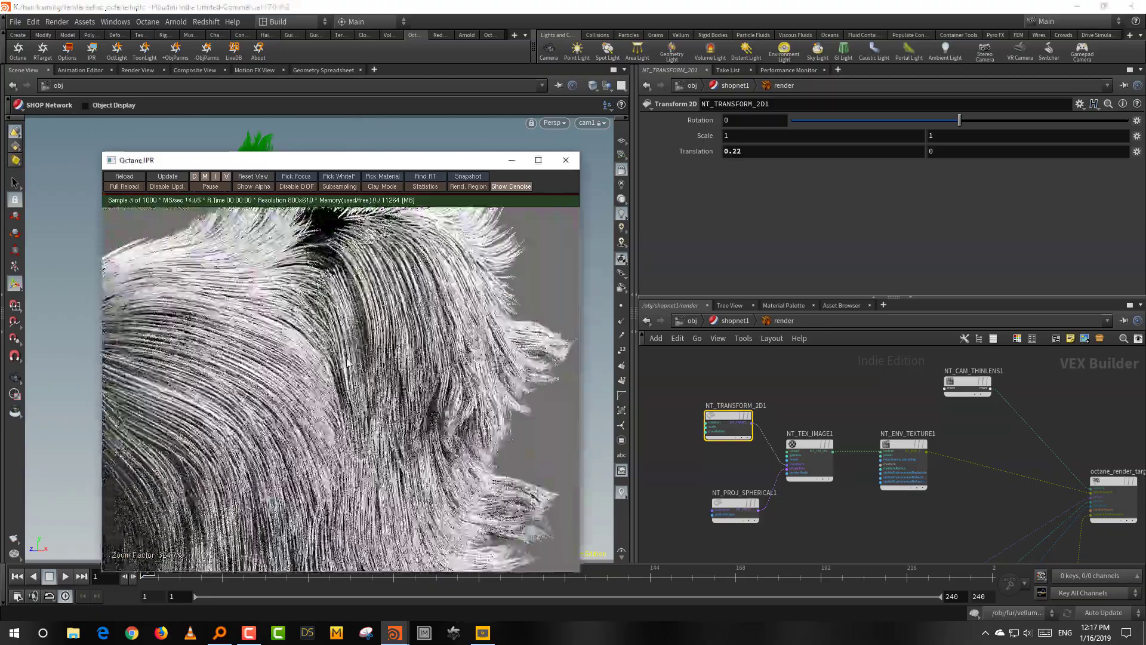
{"action": "left_click_drag", "start_coordinate": [348, 360], "coordinate": [392, 430]}
{"action": "scroll", "coordinate": [403, 376], "scroll_direction": "up", "scroll_amount": 6}
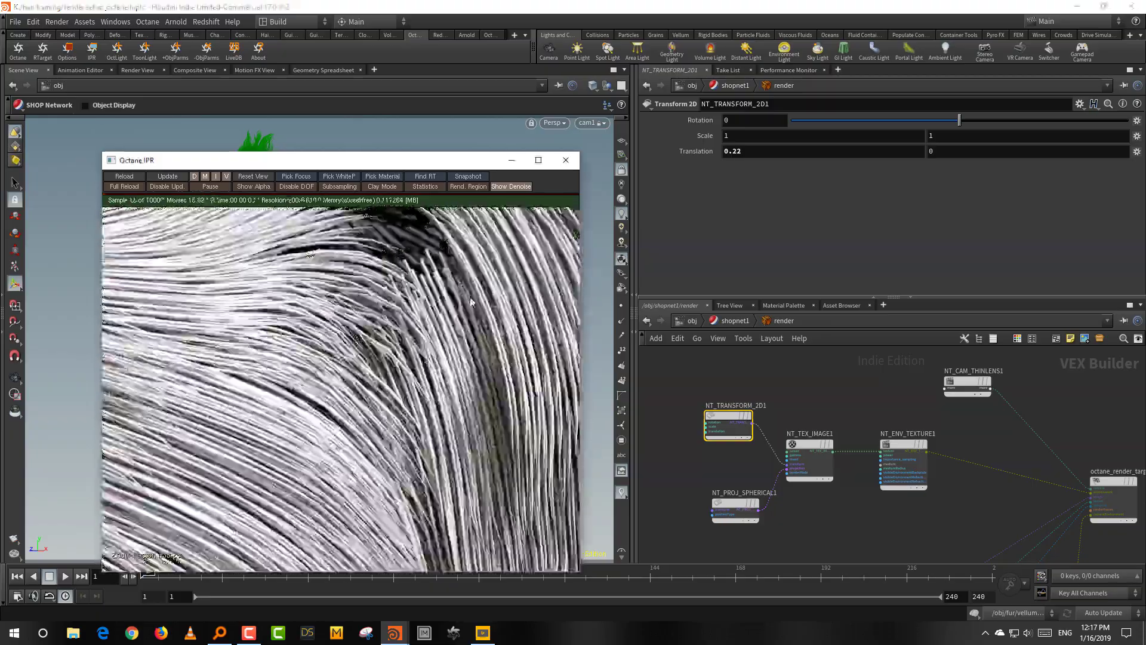
{"action": "left_click_drag", "start_coordinate": [475, 283], "coordinate": [440, 348]}
{"action": "left_click_drag", "start_coordinate": [445, 260], "coordinate": [362, 406]}
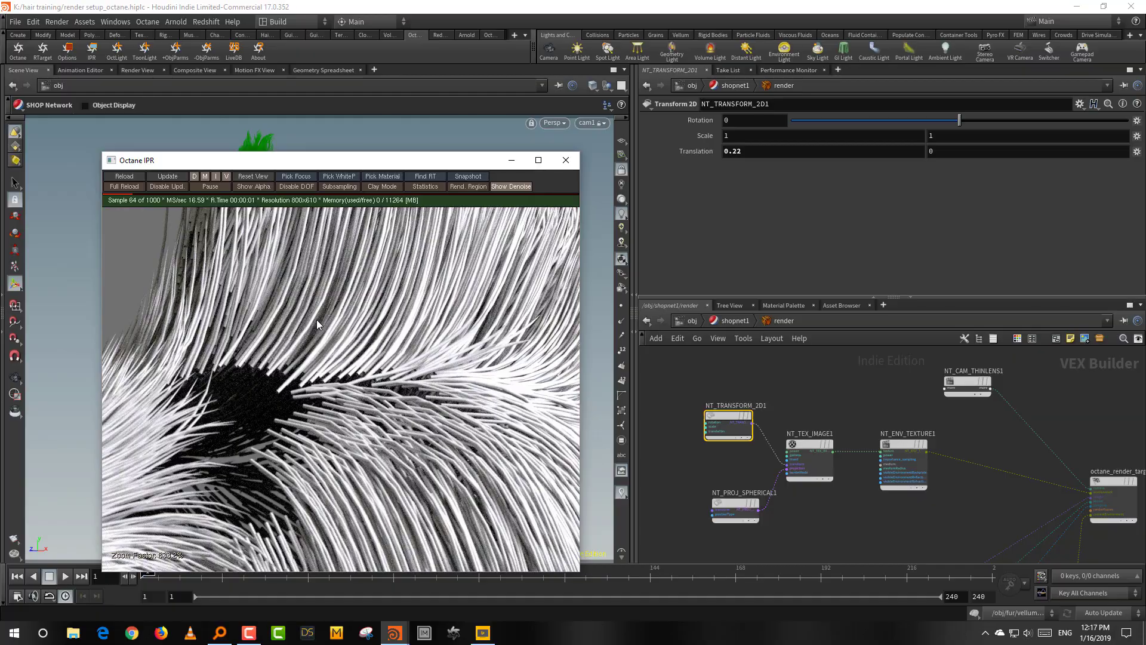
{"action": "scroll", "coordinate": [378, 303], "scroll_direction": "down", "scroll_amount": 6}
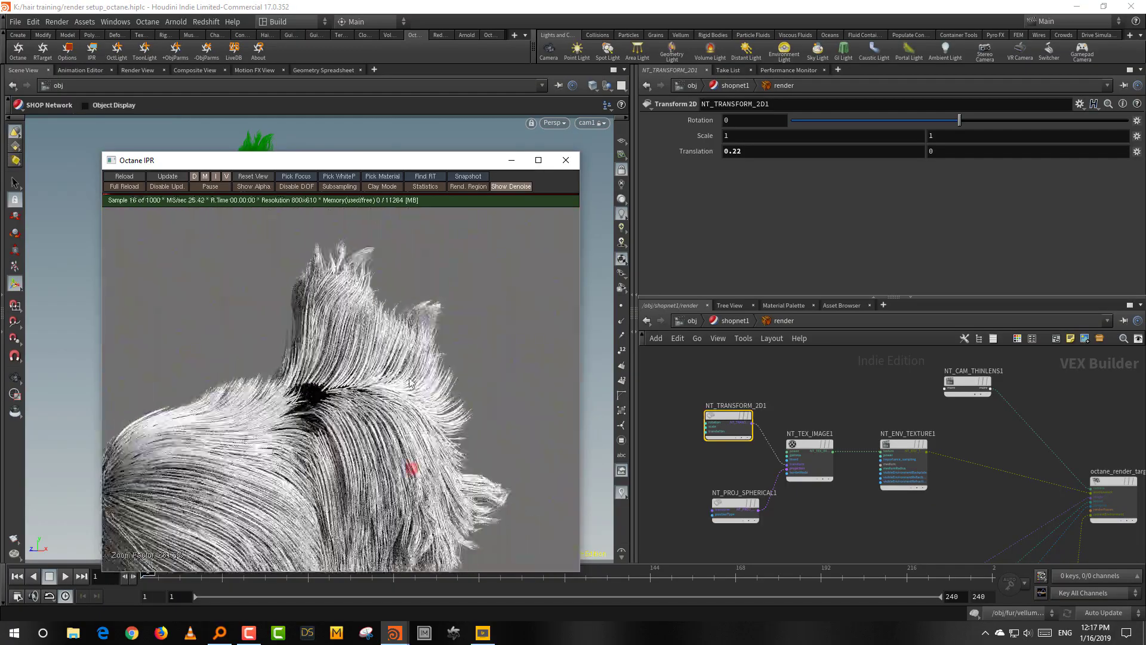
{"action": "left_click_drag", "start_coordinate": [412, 468], "coordinate": [417, 303]}
{"action": "scroll", "coordinate": [419, 308], "scroll_direction": "down", "scroll_amount": 5}
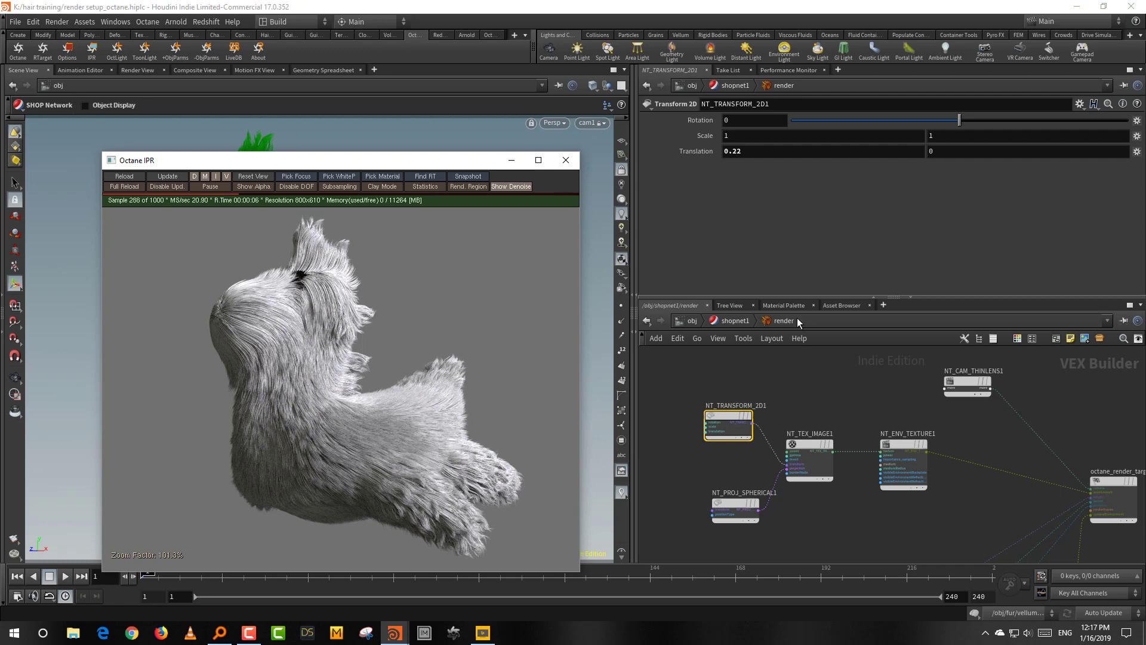
Open the fur2 material network in shopnet1 and set the glossy material's Diffuse colour to black.
{"action": "left_click", "coordinate": [735, 320]}
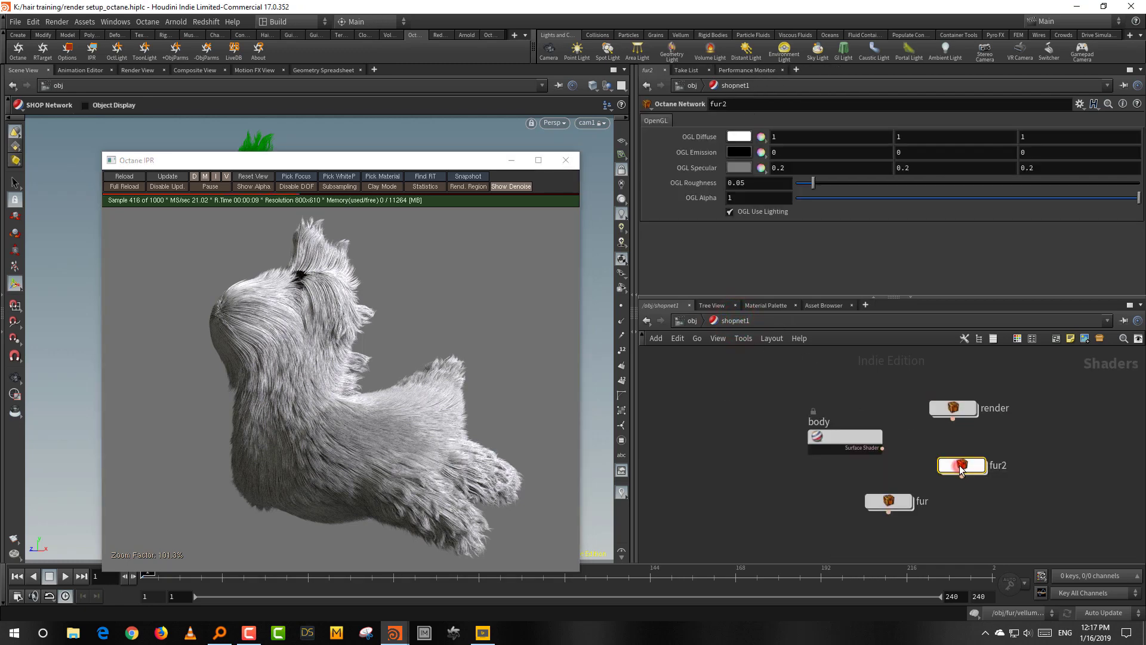
{"action": "double_click", "coordinate": [962, 465]}
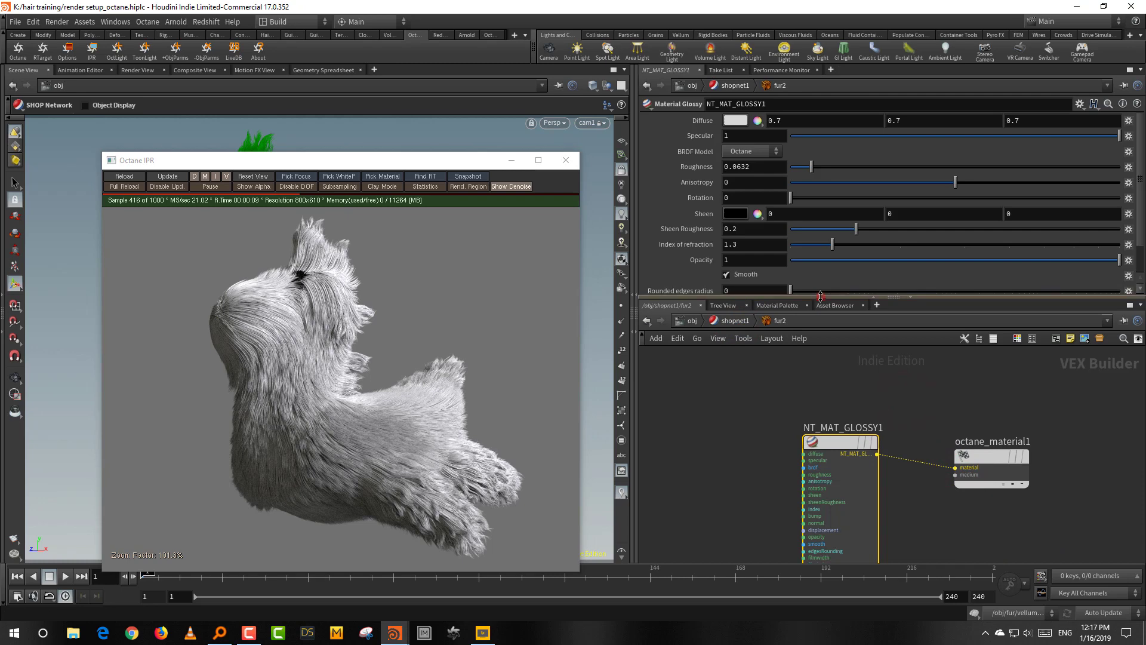
{"action": "left_click_drag", "start_coordinate": [820, 297], "coordinate": [836, 367]}
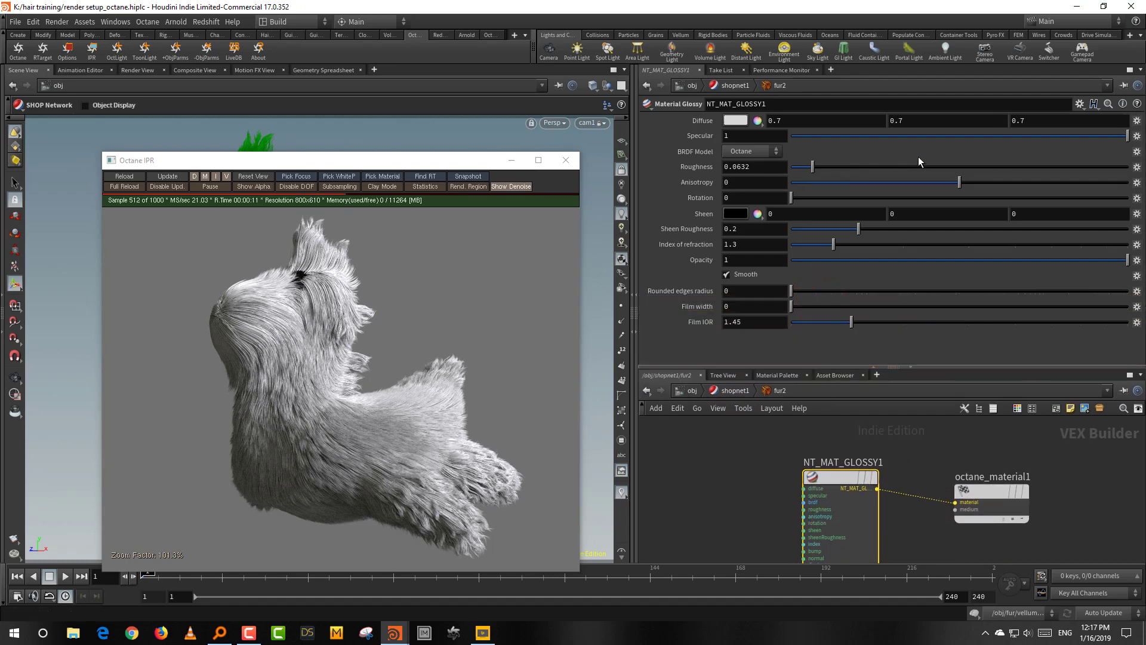
{"action": "left_click", "coordinate": [739, 122]}
{"action": "left_click_drag", "start_coordinate": [909, 269], "coordinate": [788, 277]}
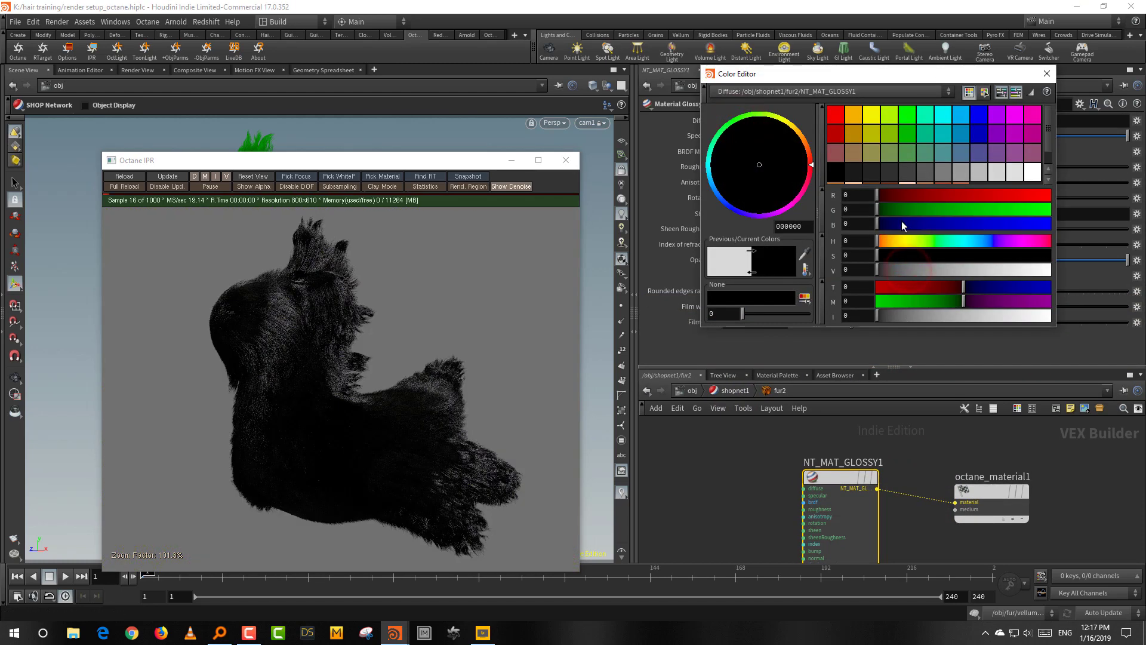
{"action": "left_click", "coordinate": [1047, 73]}
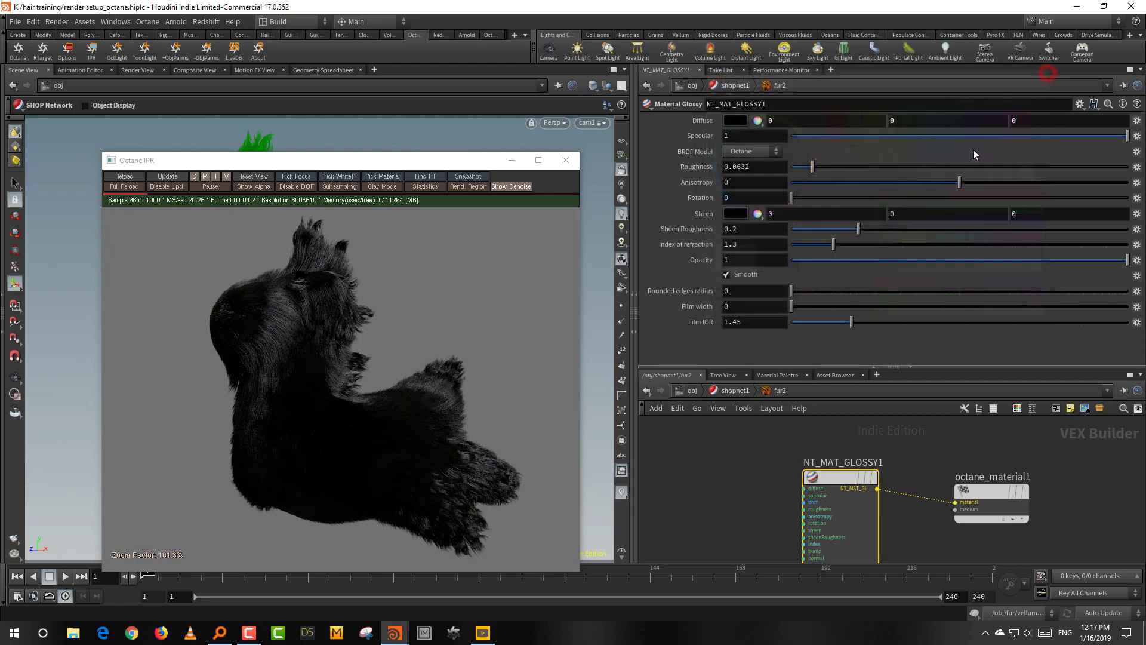
Set the glossy material's Roughness to 0.044 and its Index of refraction to 1.645.
{"action": "mouse_move", "coordinate": [814, 168]}
{"action": "left_mouse_down"}
{"action": "mouse_move", "coordinate": [852, 170]}
{"action": "mouse_move", "coordinate": [806, 173]}
{"action": "left_mouse_up"}
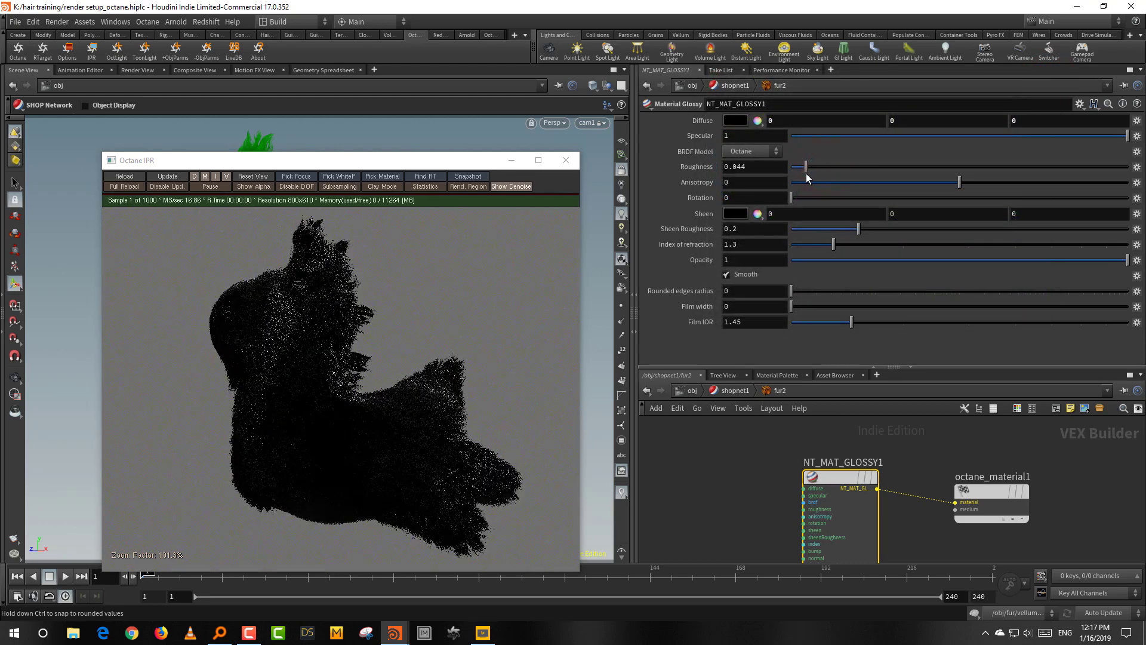
{"action": "left_click_drag", "start_coordinate": [834, 245], "coordinate": [885, 249]}
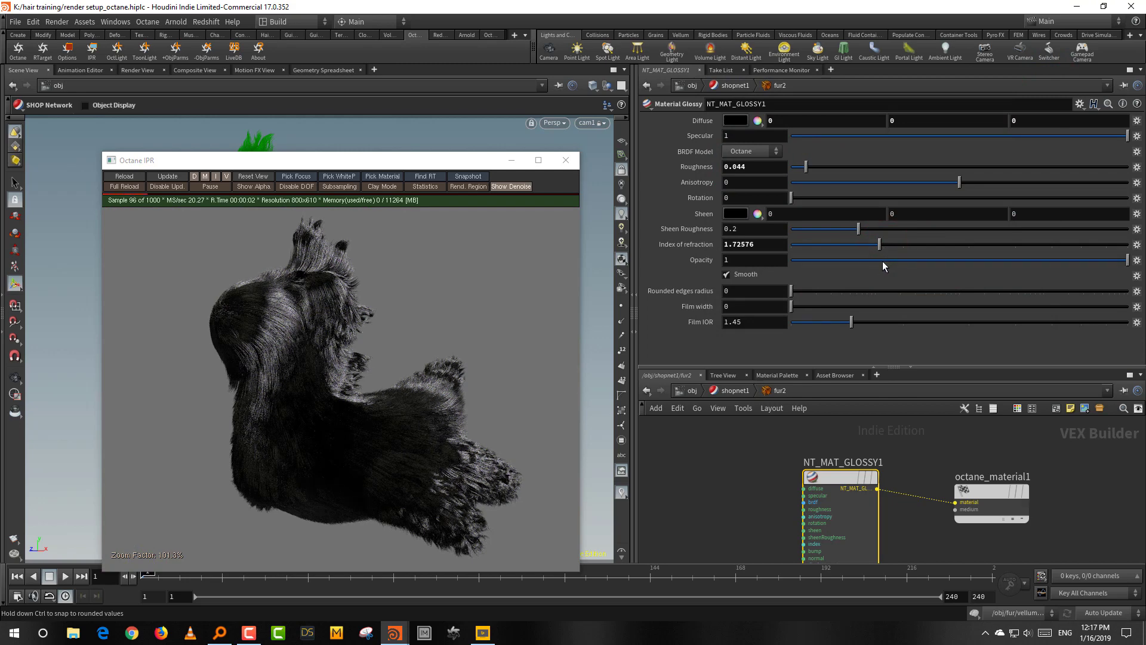
{"action": "left_click", "coordinate": [872, 243]}
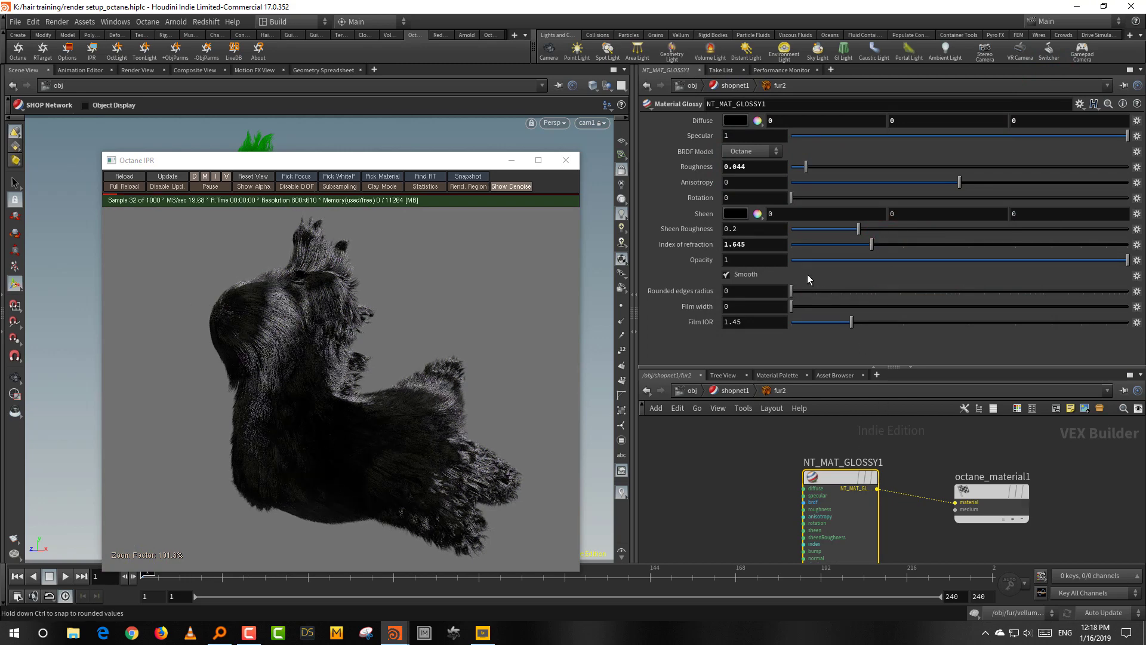
Brighten the glossy material's Diffuse colour to near white, with a value of 0.962.
{"action": "left_click", "coordinate": [741, 119]}
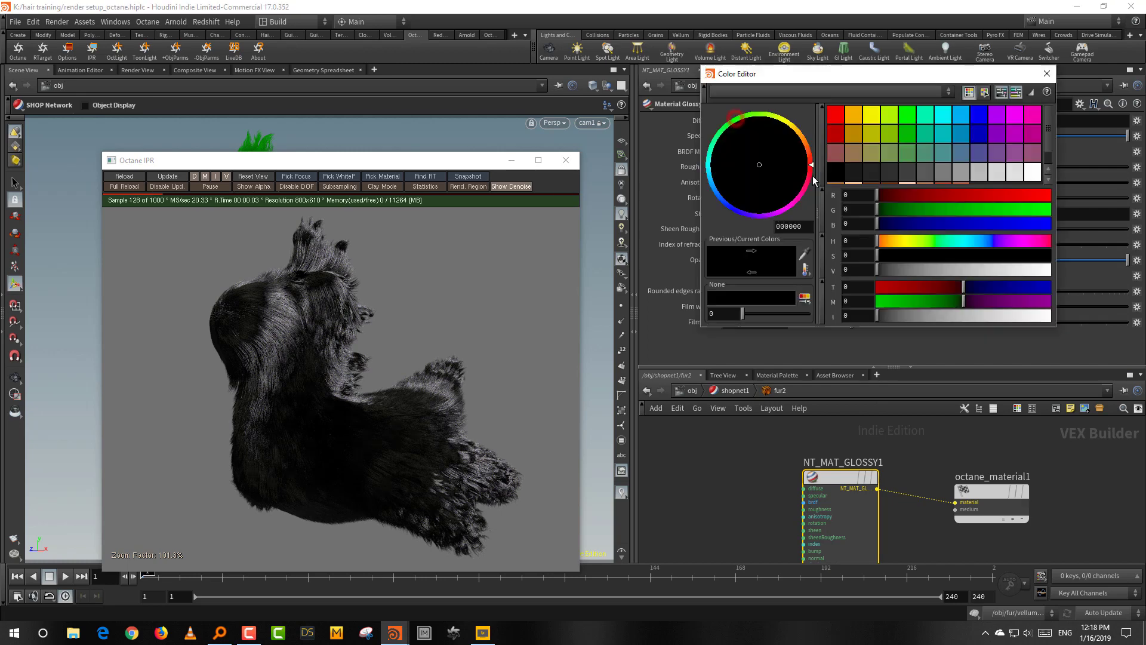
{"action": "left_click_drag", "start_coordinate": [1038, 271], "coordinate": [1044, 271]}
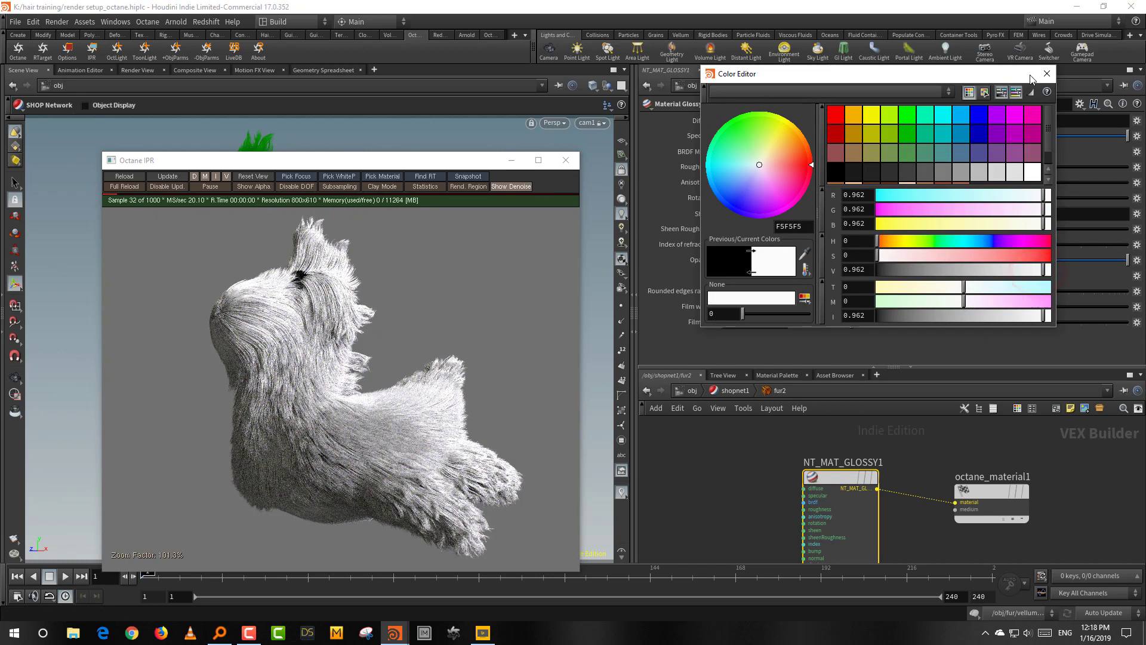
{"action": "left_click", "coordinate": [1047, 74]}
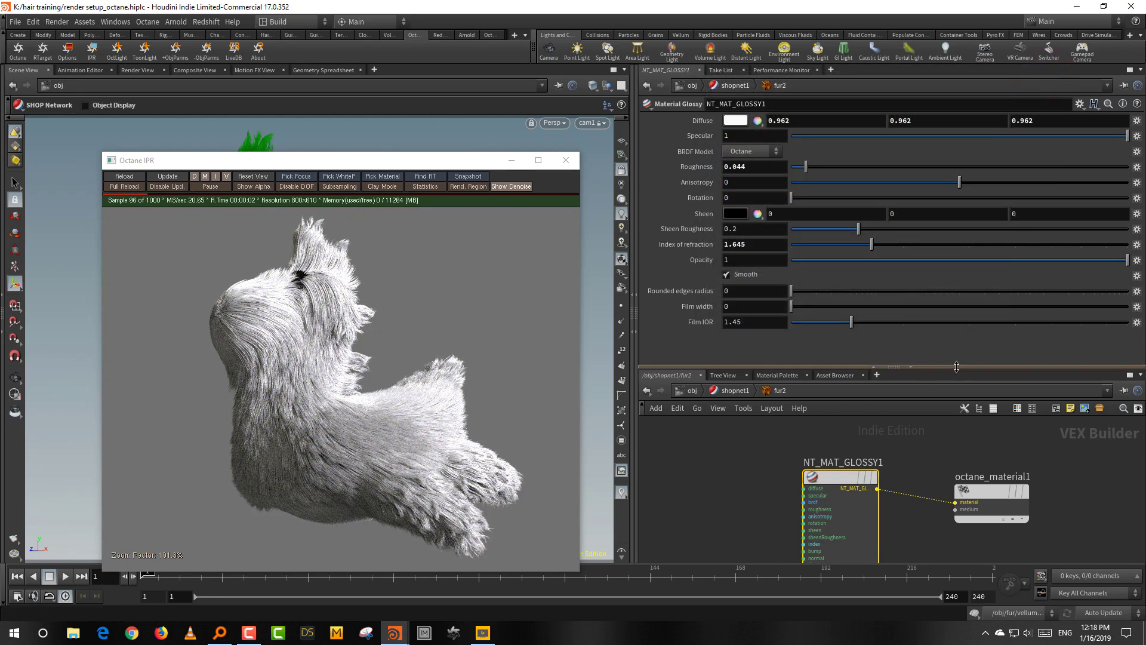
Add a Texture Image RGB node beside the glossy material and load K:/elf/textures/c2.jpg as its image file.
{"action": "left_click_drag", "start_coordinate": [957, 367], "coordinate": [957, 346]}
{"action": "left_click", "coordinate": [910, 411]}
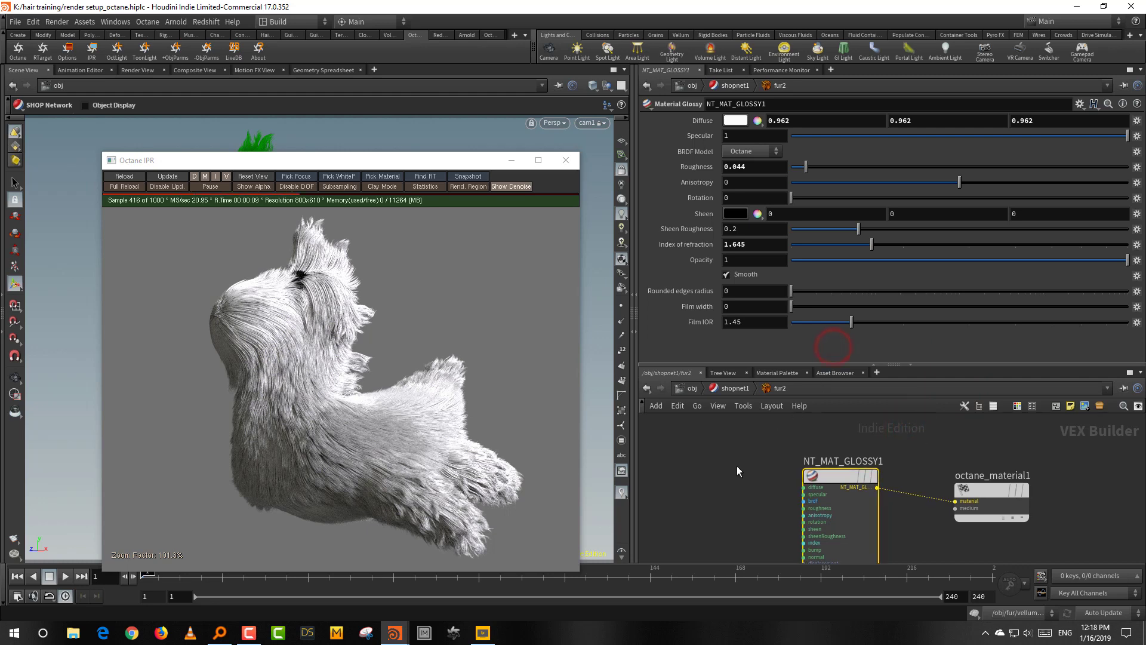
{"action": "middle_click_drag", "start_coordinate": [737, 467], "coordinate": [770, 449]}
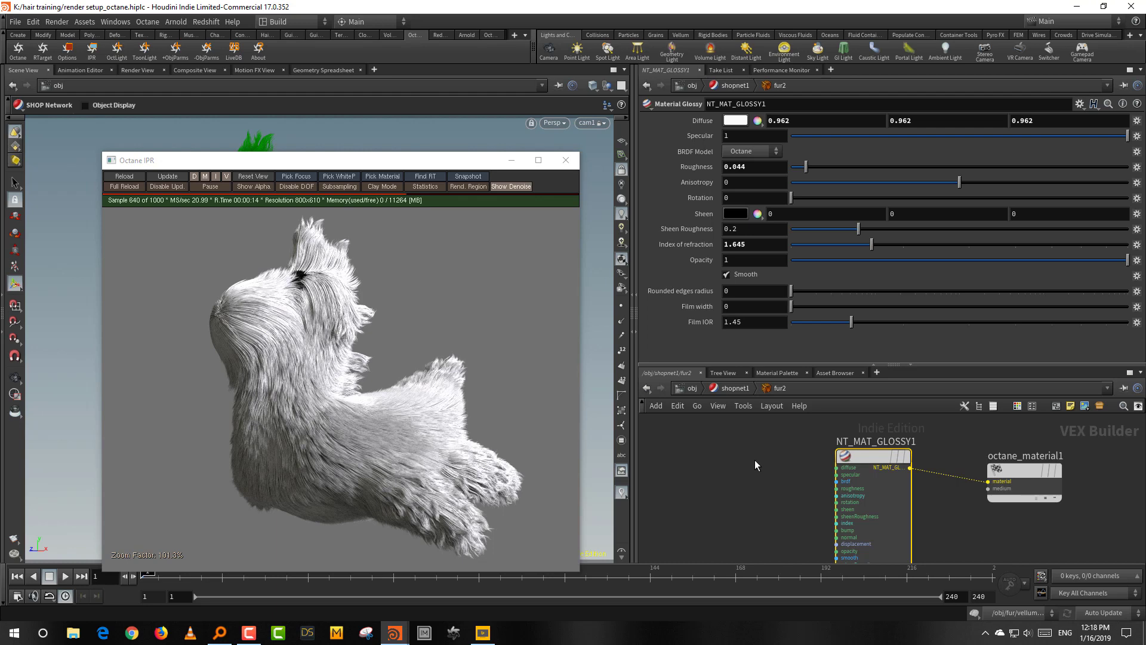
{"action": "left_click", "coordinate": [749, 430]}
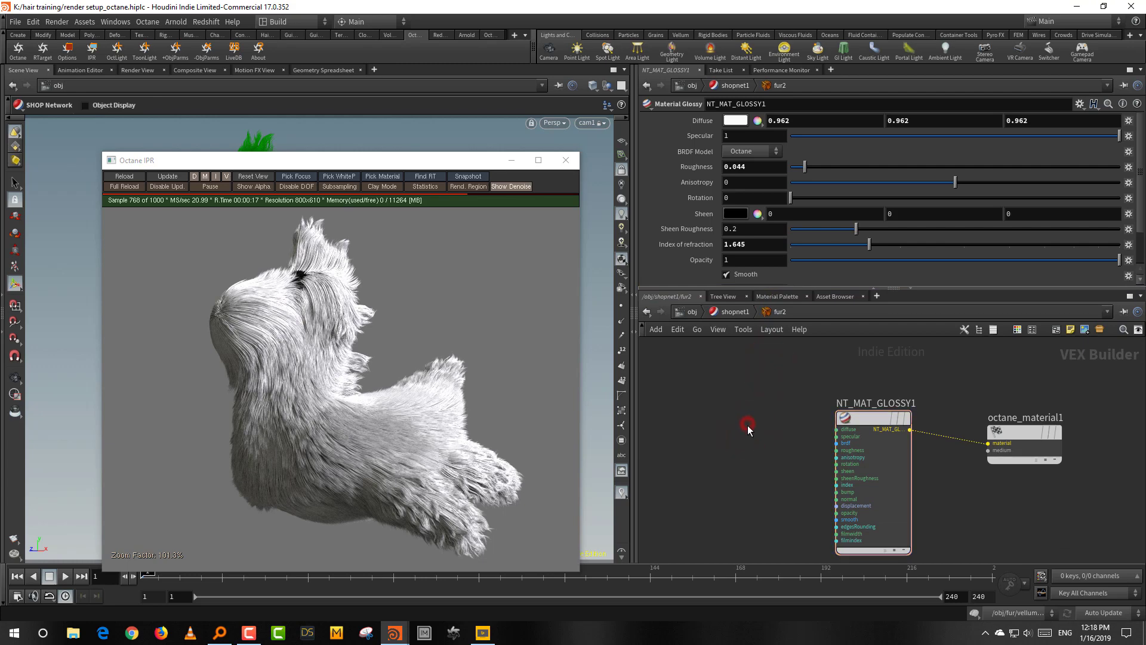
{"action": "key", "text": "Tab"}
{"action": "type", "text": "te"}
{"action": "mouse_move", "coordinate": [770, 389]}
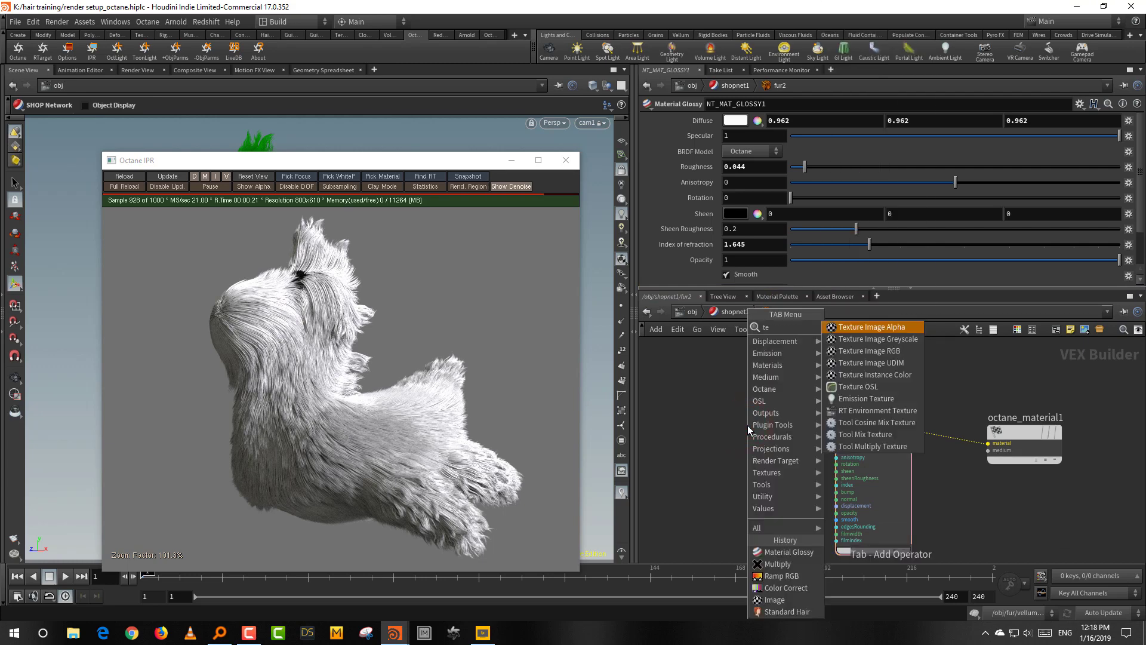
{"action": "left_click", "coordinate": [868, 352]}
{"action": "left_click", "coordinate": [689, 412]}
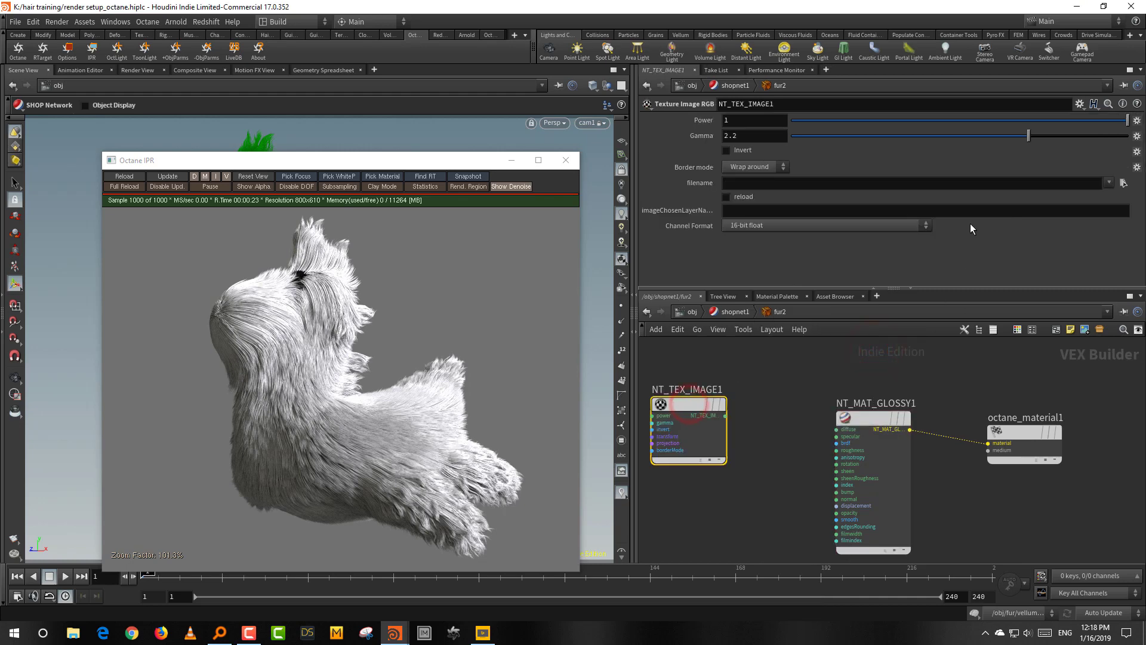
{"action": "left_click", "coordinate": [1107, 182]}
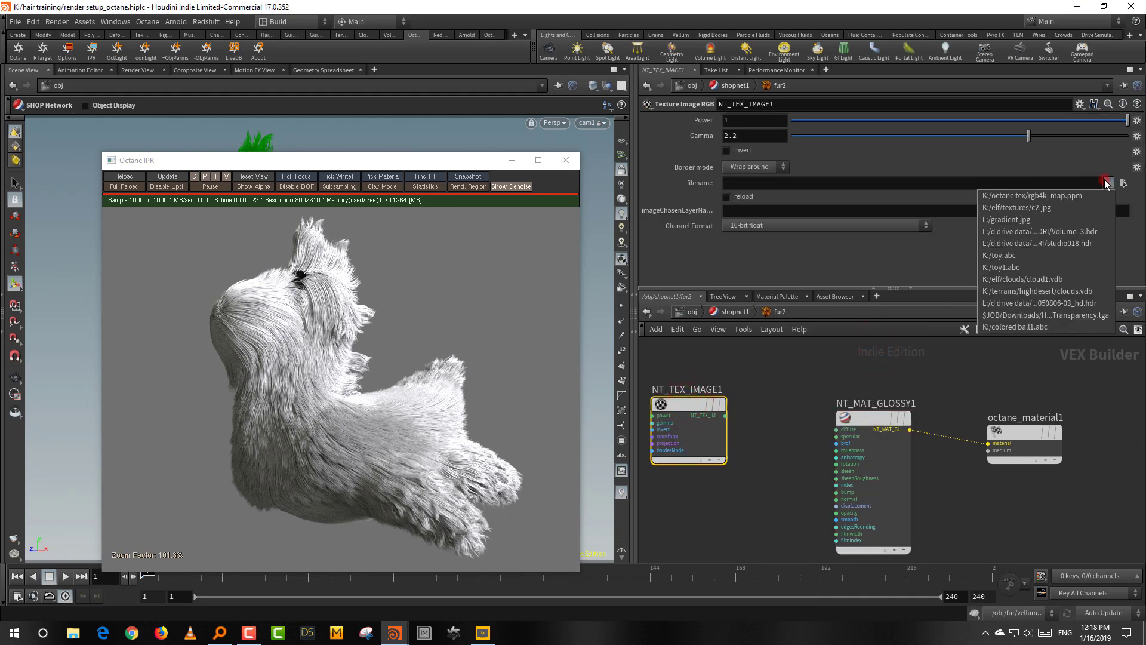
{"action": "left_click", "coordinate": [1070, 206]}
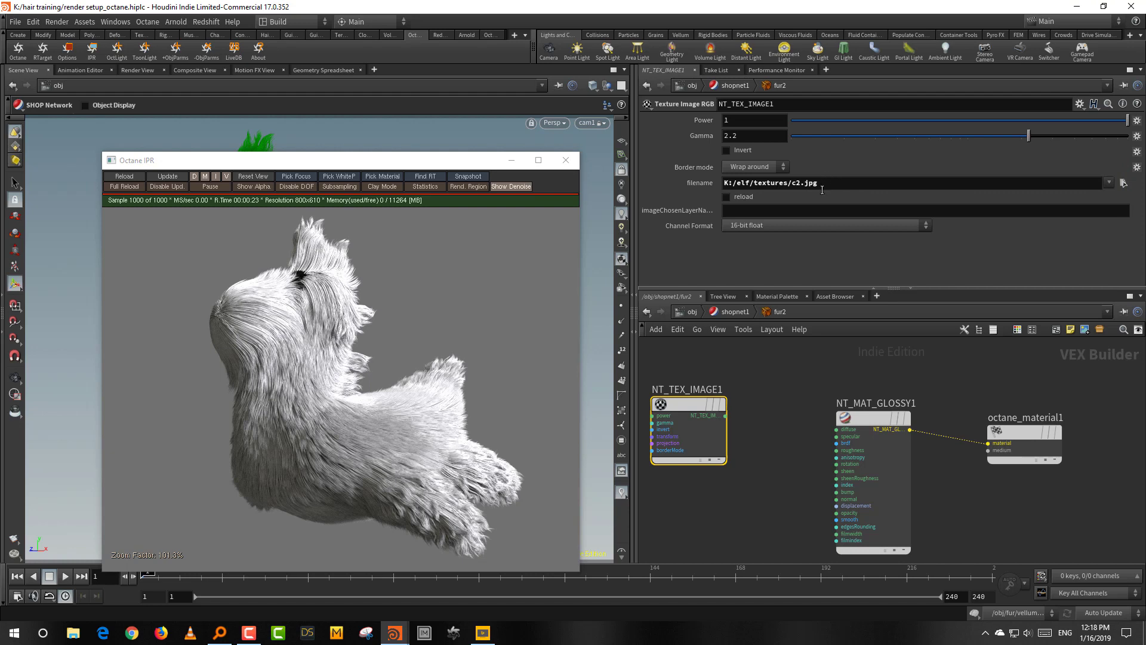
Connect the image texture to the glossy material's diffuse input, update the render, and set the texture's Gamma to 6.48611.
{"action": "left_click", "coordinate": [759, 399]}
{"action": "scroll", "coordinate": [769, 400], "scroll_direction": "up", "scroll_amount": 2}
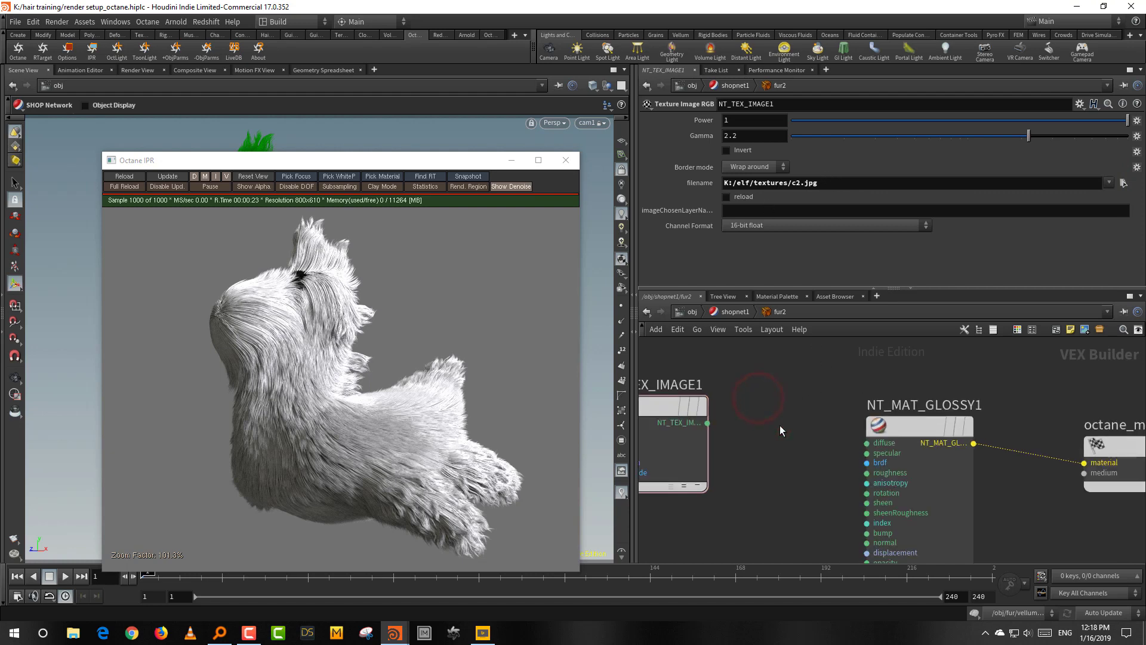
{"action": "left_click_drag", "start_coordinate": [708, 423], "coordinate": [867, 443]}
{"action": "left_click", "coordinate": [167, 178]}
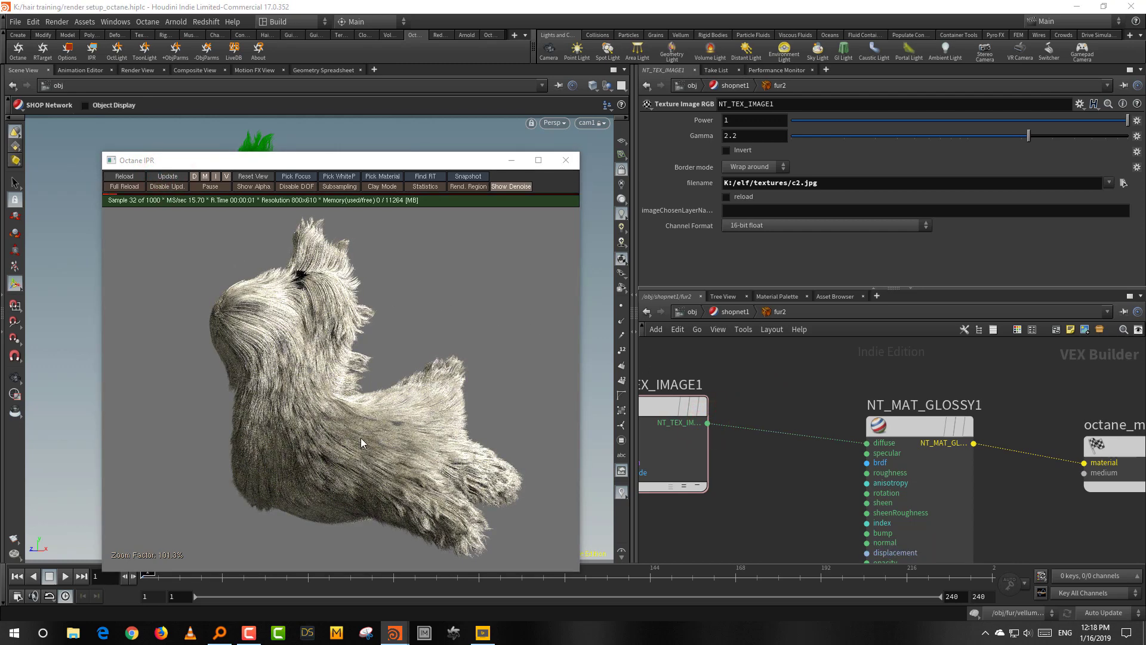
{"action": "left_click", "coordinate": [1076, 136]}
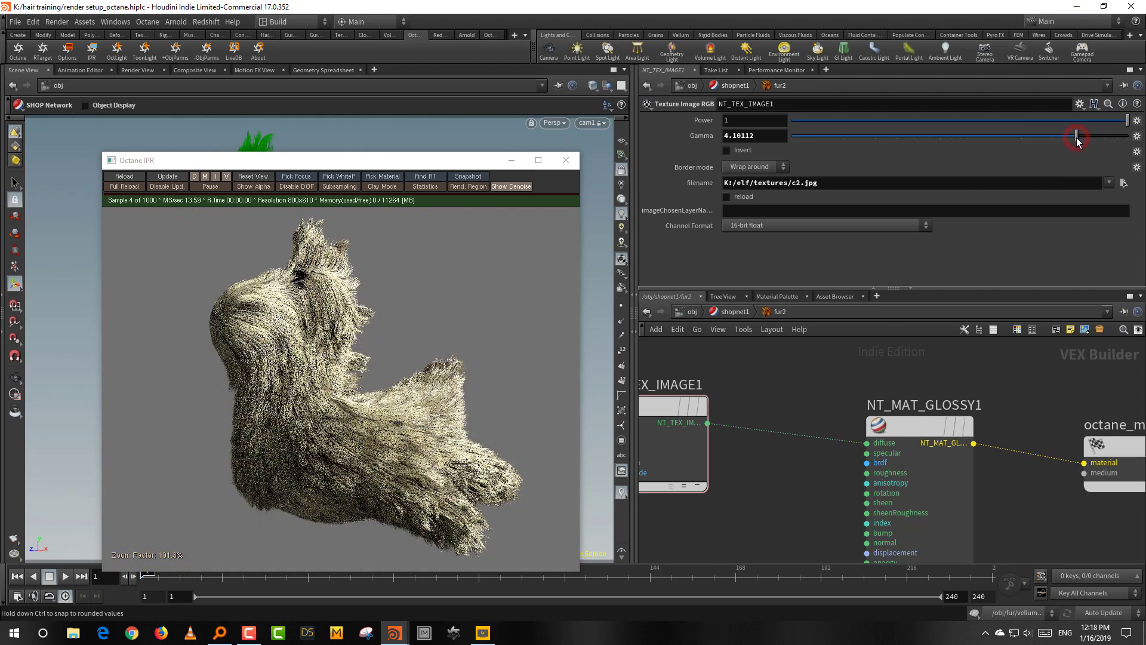
{"action": "left_click", "coordinate": [1111, 137]}
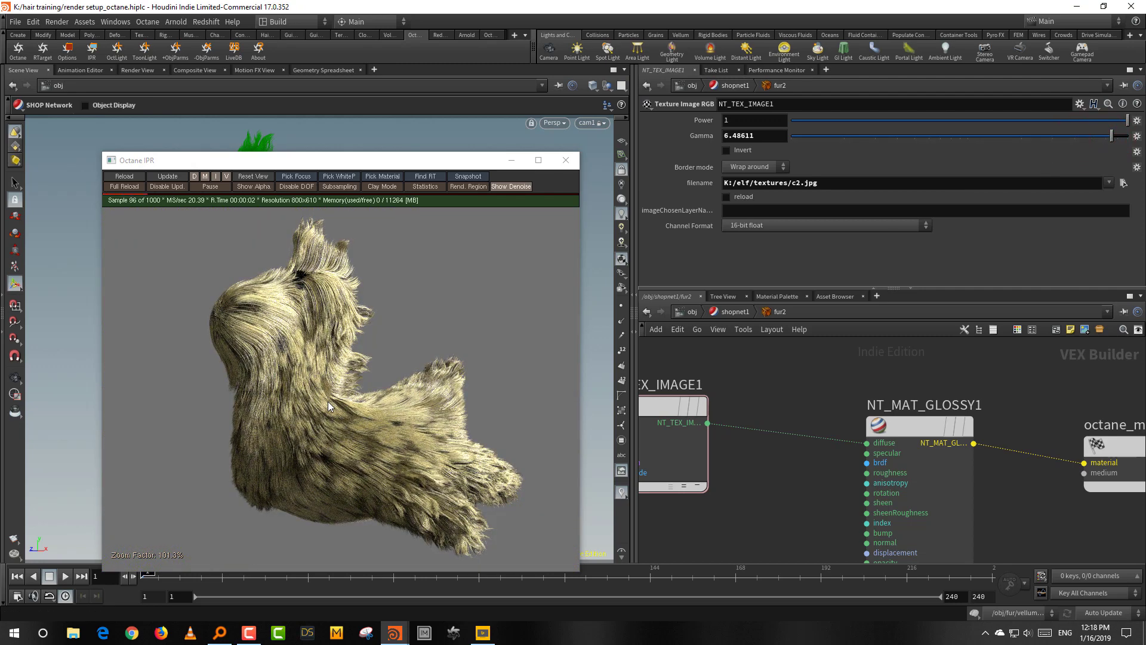
Insert a Tool ColorCorrection node between the image texture and the material's diffuse input, with Invert enabled.
{"action": "middle_click_drag", "start_coordinate": [809, 499], "coordinate": [974, 478]}
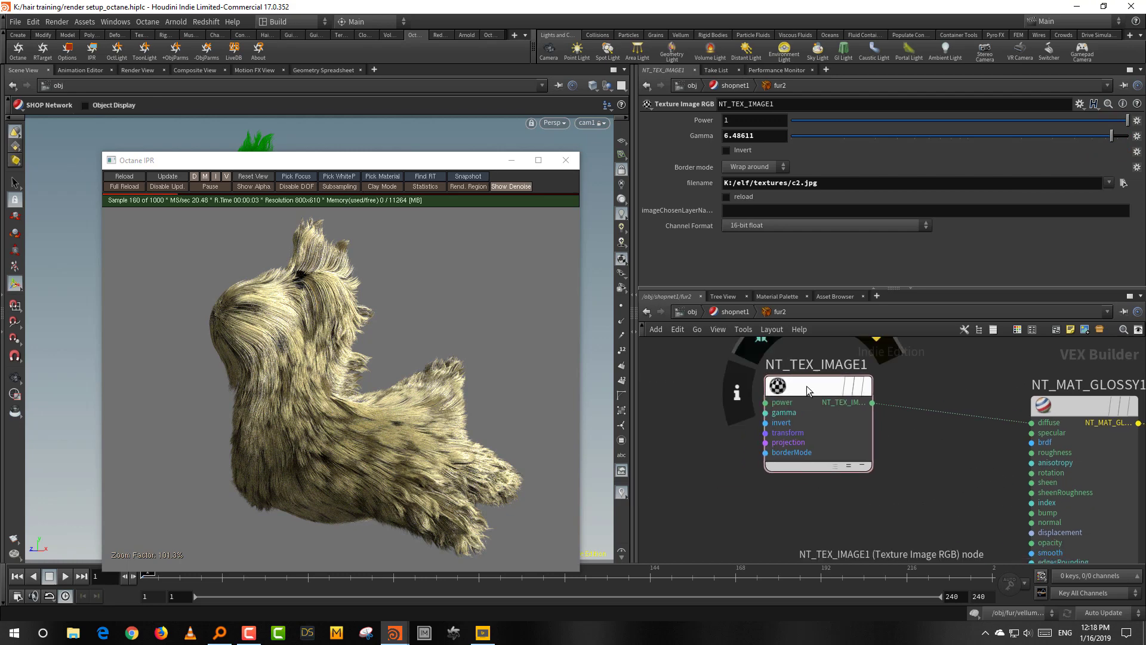
{"action": "left_click_drag", "start_coordinate": [805, 385], "coordinate": [734, 405]}
{"action": "key", "text": "Tab"}
{"action": "type", "text": "c"}
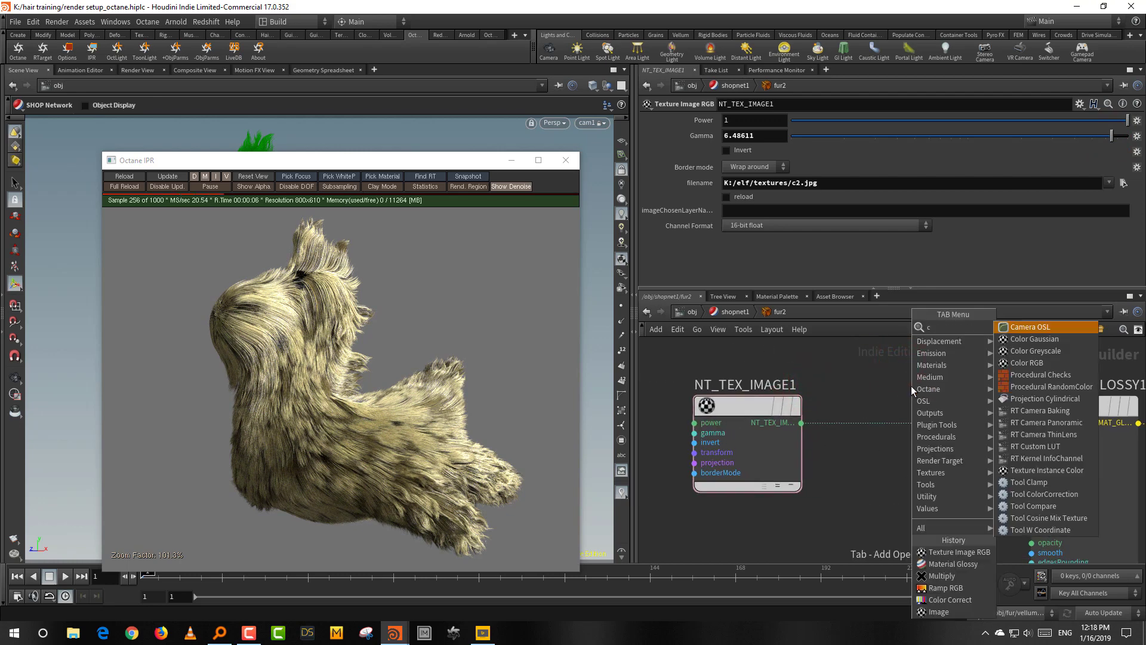
{"action": "type", "text": "olo"}
{"action": "left_click", "coordinate": [1042, 387]}
{"action": "left_click", "coordinate": [933, 403]}
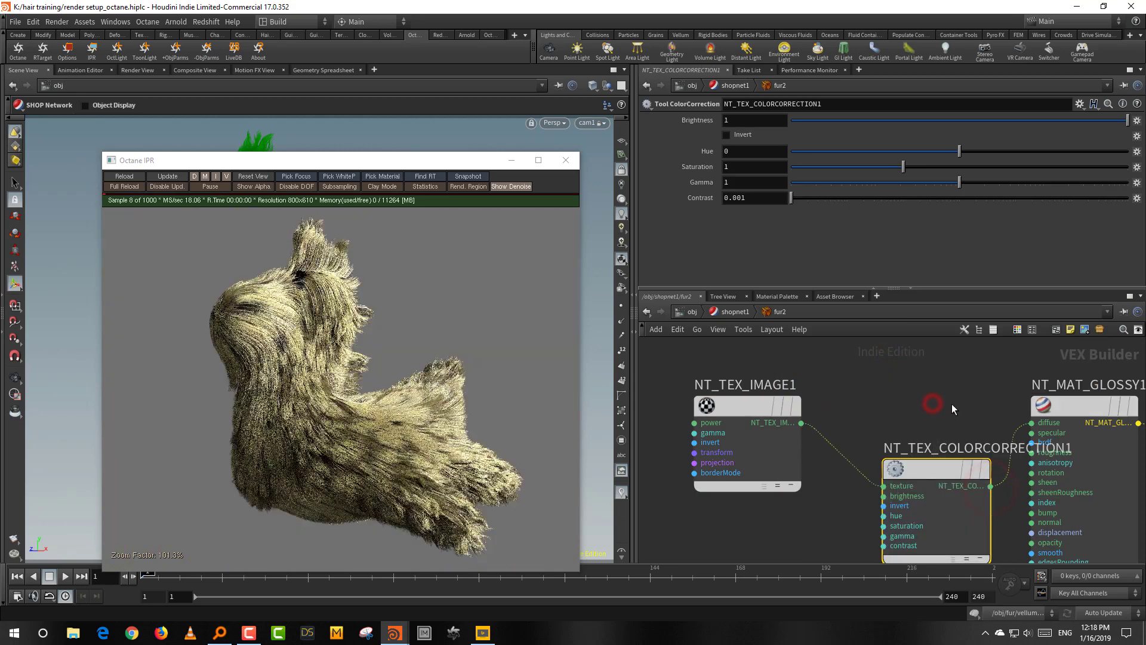
{"action": "left_click", "coordinate": [727, 134]}
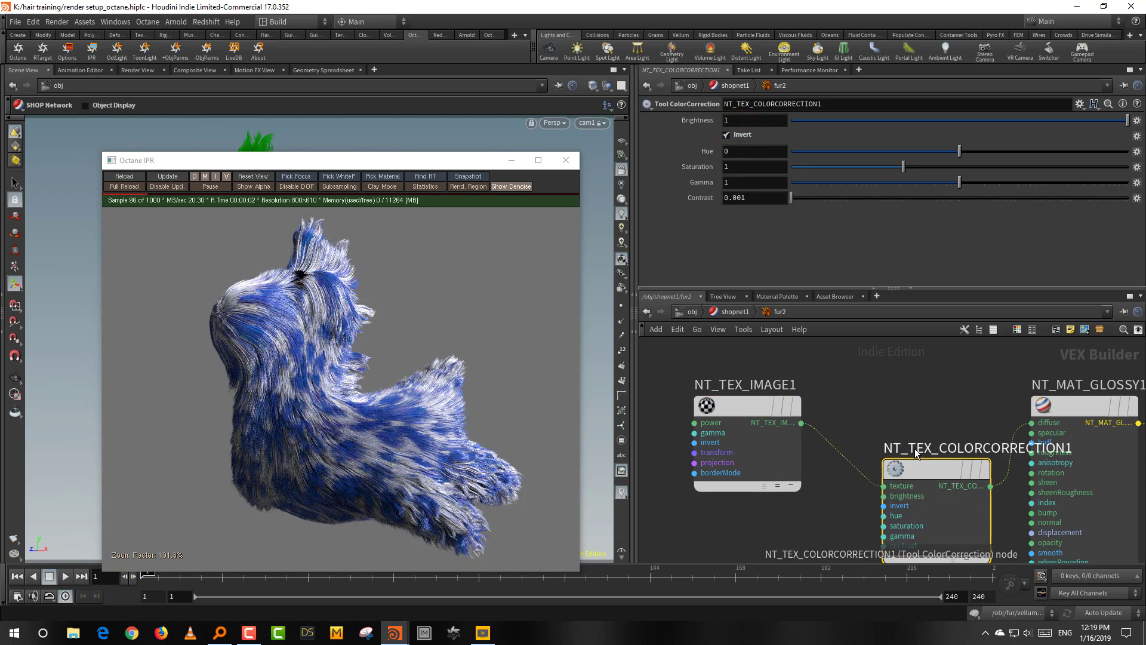
Line up the image texture and colour correction nodes and move them both lower in the network, clearing space beside the glossy material.
{"action": "left_click_drag", "start_coordinate": [915, 470], "coordinate": [898, 407]}
{"action": "left_click_drag", "start_coordinate": [724, 363], "coordinate": [858, 544]}
{"action": "left_click", "coordinate": [869, 471]}
{"action": "right_click_drag", "start_coordinate": [872, 409], "coordinate": [878, 439]}
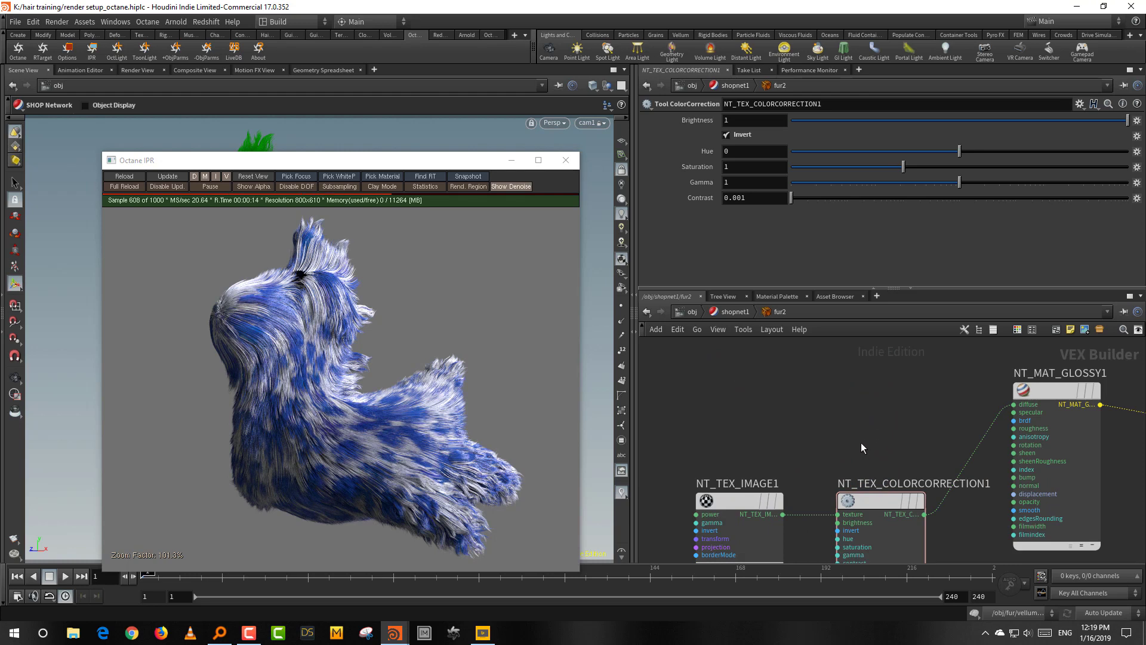
{"action": "left_click_drag", "start_coordinate": [888, 448], "coordinate": [759, 525]}
{"action": "left_click_drag", "start_coordinate": [866, 500], "coordinate": [861, 517]}
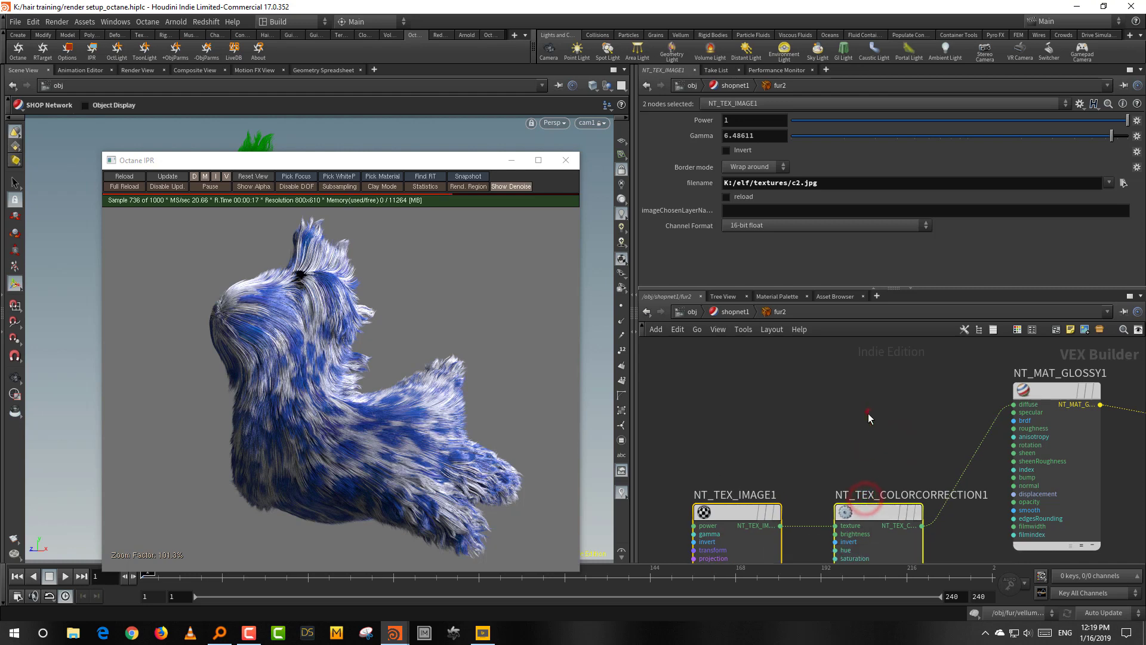
{"action": "left_click", "coordinate": [868, 412]}
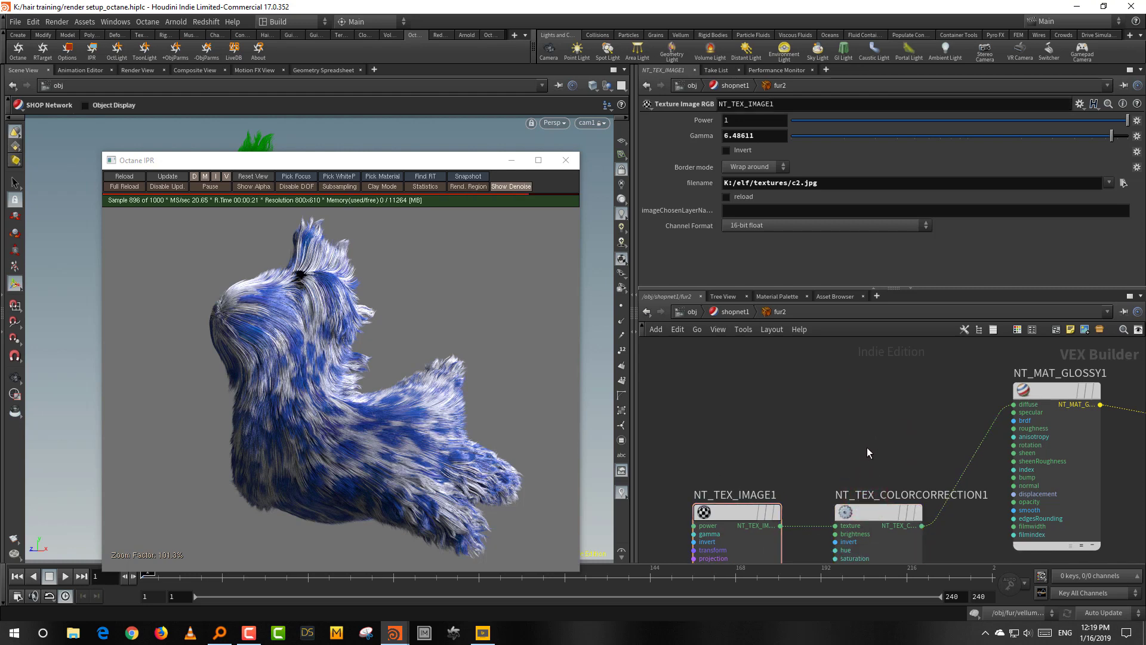
Add a Tool W Coordinate node and connect it to the glossy material's diffuse input in place of the colour correction.
{"action": "key", "text": "Tab"}
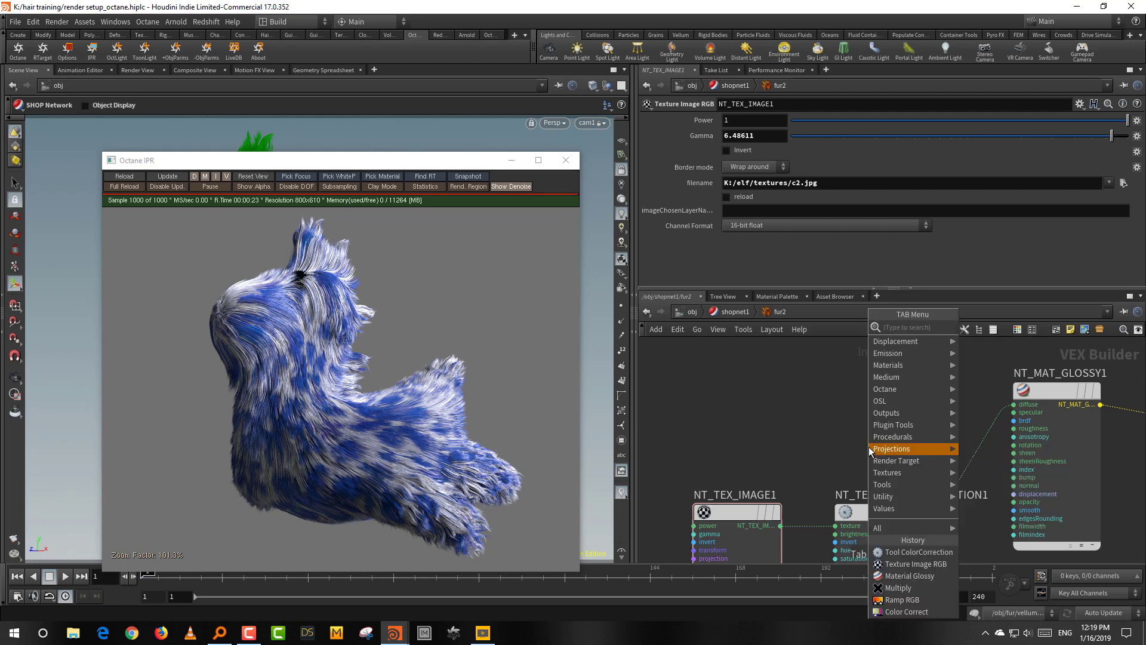
{"action": "type", "text": "w"}
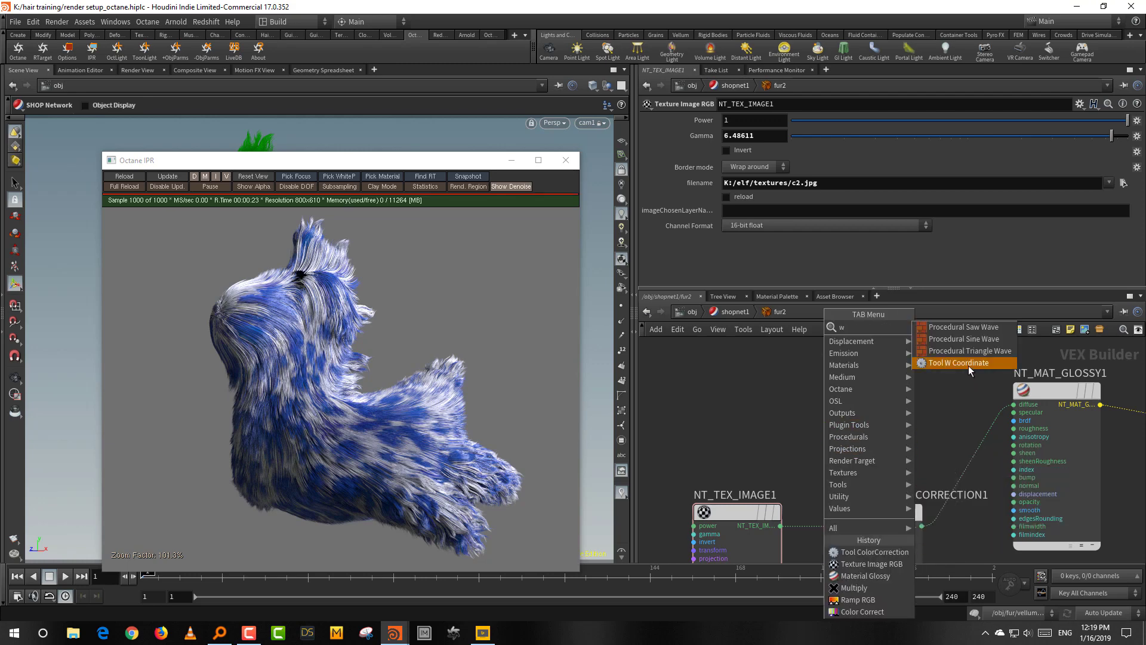
{"action": "left_click", "coordinate": [968, 363]}
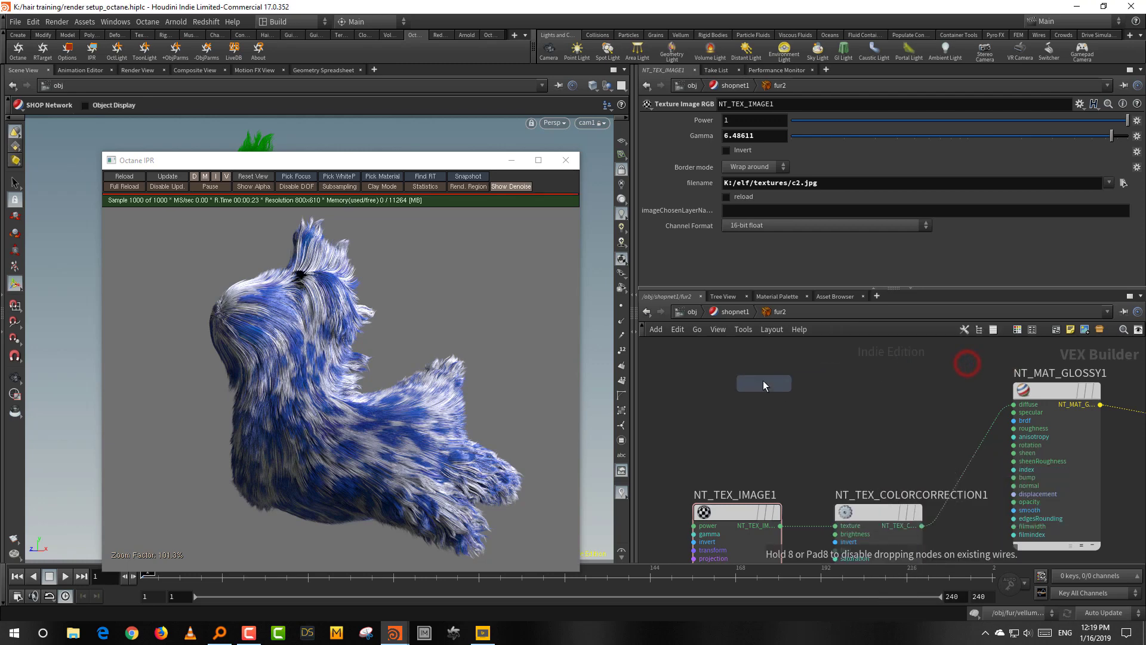
{"action": "left_click", "coordinate": [763, 381]}
{"action": "left_click_drag", "start_coordinate": [809, 388], "coordinate": [1014, 404]}
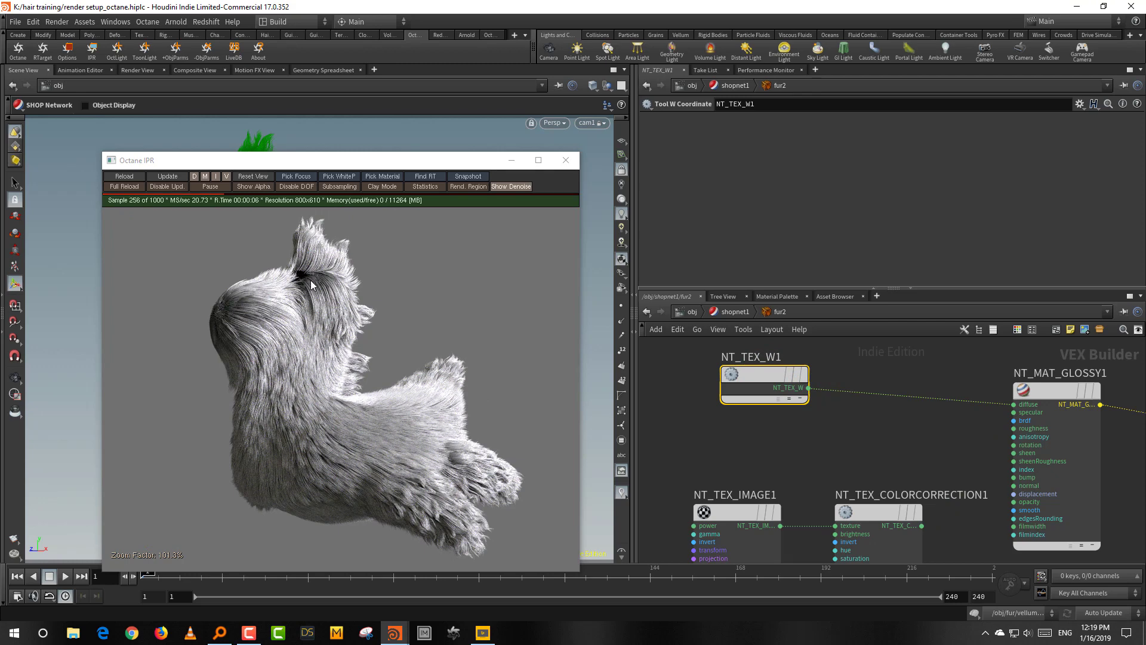
Add a Tool Gradient node, feeding the W coordinate into its input and its output into the glossy material's diffuse.
{"action": "left_click", "coordinate": [858, 442]}
{"action": "key", "text": "Tab"}
{"action": "type", "text": "grad"}
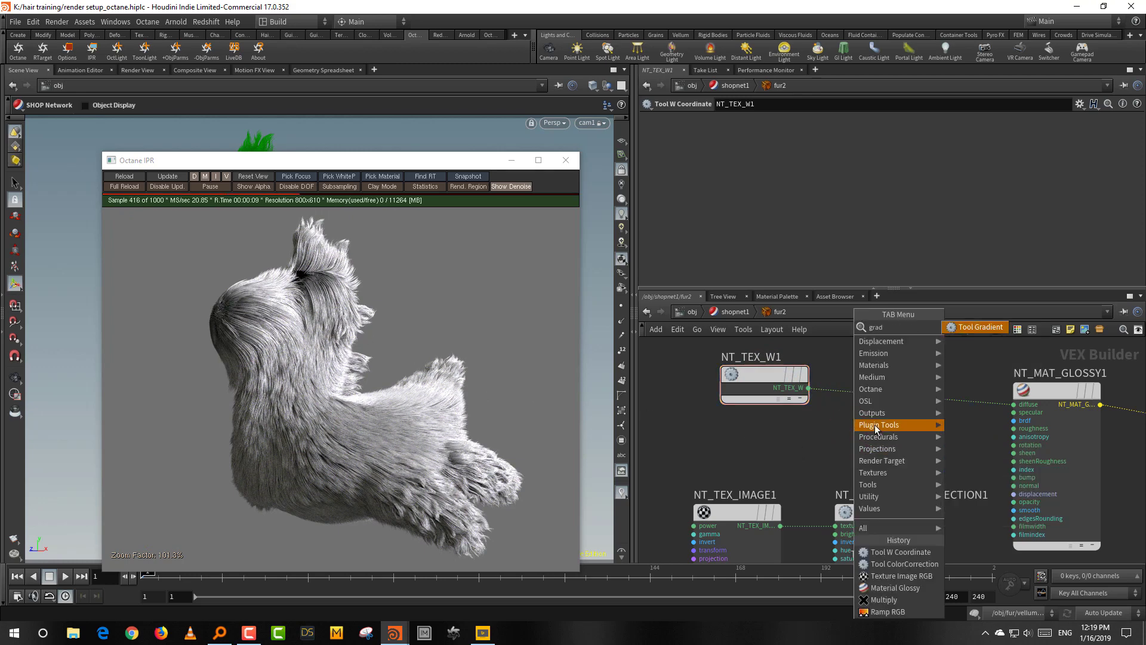
{"action": "left_click", "coordinate": [992, 327]}
{"action": "left_click", "coordinate": [919, 436]}
{"action": "left_click_drag", "start_coordinate": [808, 388], "coordinate": [874, 457]}
{"action": "left_click_drag", "start_coordinate": [962, 449], "coordinate": [1014, 404]}
{"action": "left_click_drag", "start_coordinate": [922, 432], "coordinate": [918, 388]}
{"action": "left_click", "coordinate": [983, 423]}
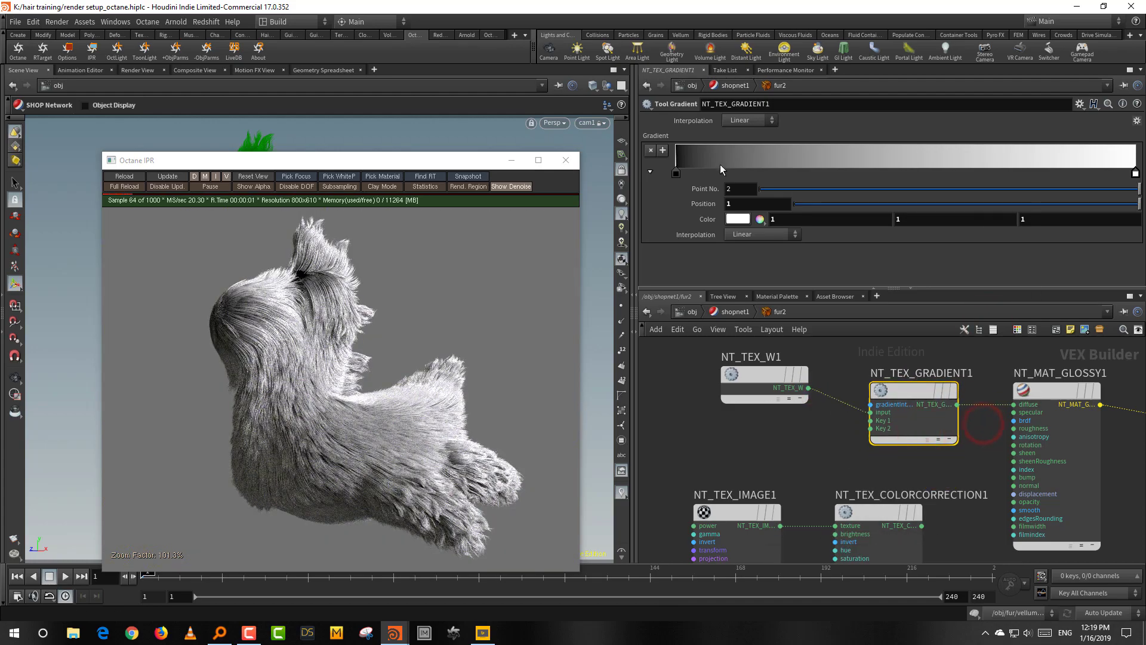
Add two middle keys to the gradient, the second at about position 0.43, and colour the second light red (0.916, 0.178, 0.178).
{"action": "left_click_drag", "start_coordinate": [690, 168], "coordinate": [915, 166]}
{"action": "left_click_drag", "start_coordinate": [1117, 167], "coordinate": [875, 171]}
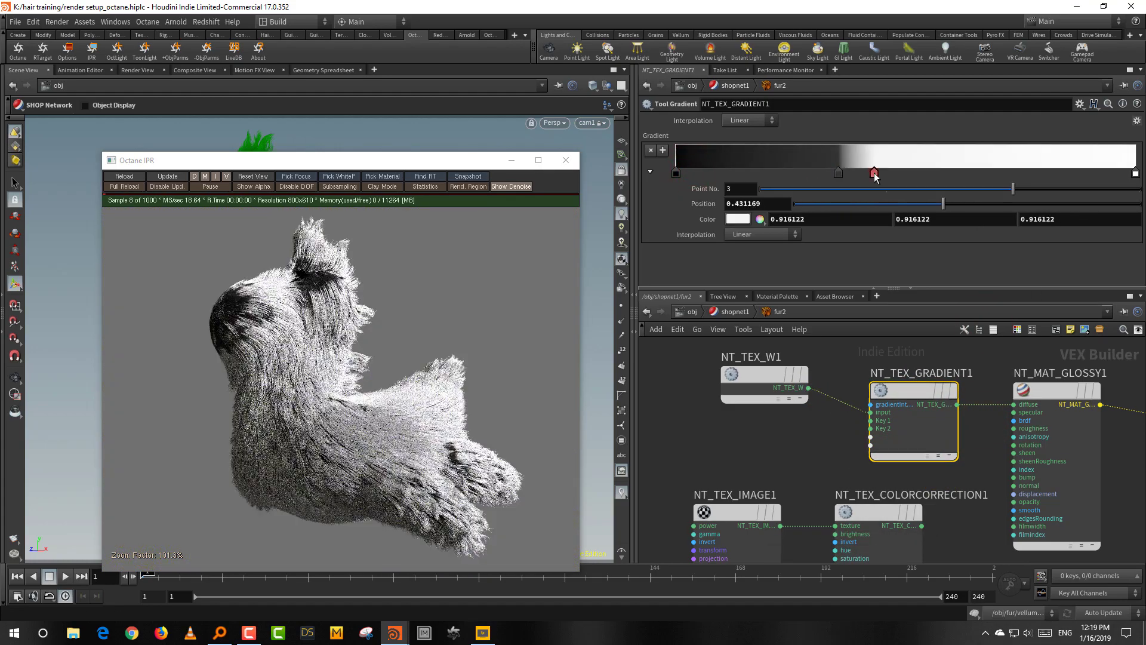
{"action": "double_click", "coordinate": [874, 172]}
{"action": "left_click_drag", "start_coordinate": [1016, 255], "coordinate": [1020, 255]}
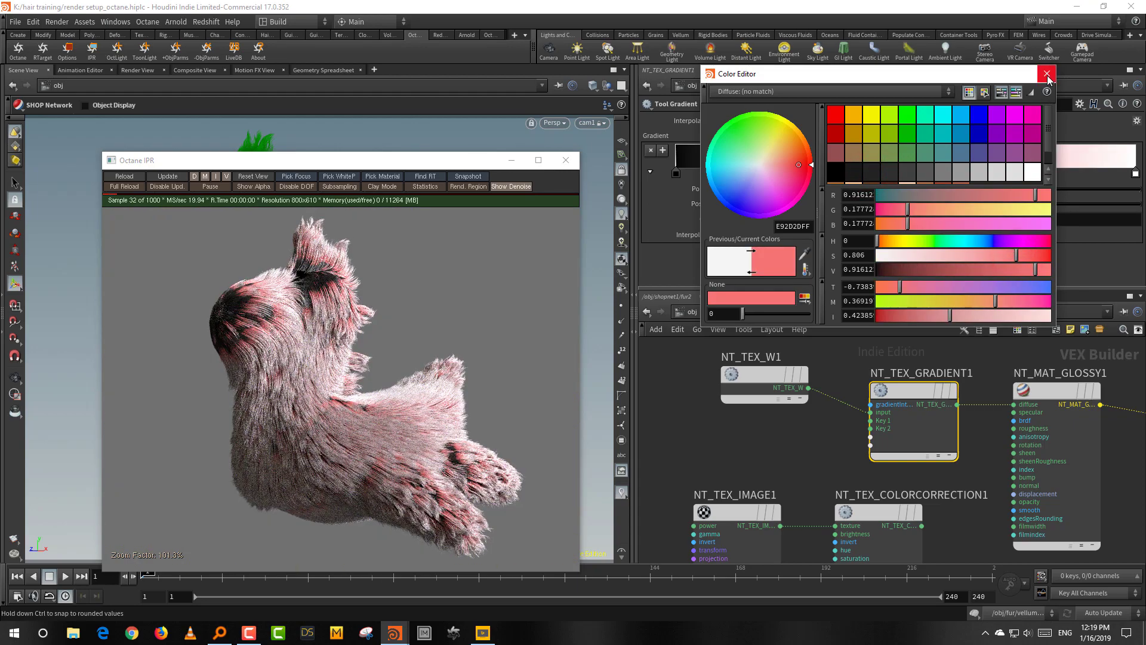
{"action": "left_click", "coordinate": [1047, 73]}
Colour the gradient's root and dark middle key blue (0, 0.2905, 0.83), match the tip to the light red, and move the blue key to 0.651948.
{"action": "double_click", "coordinate": [838, 173]}
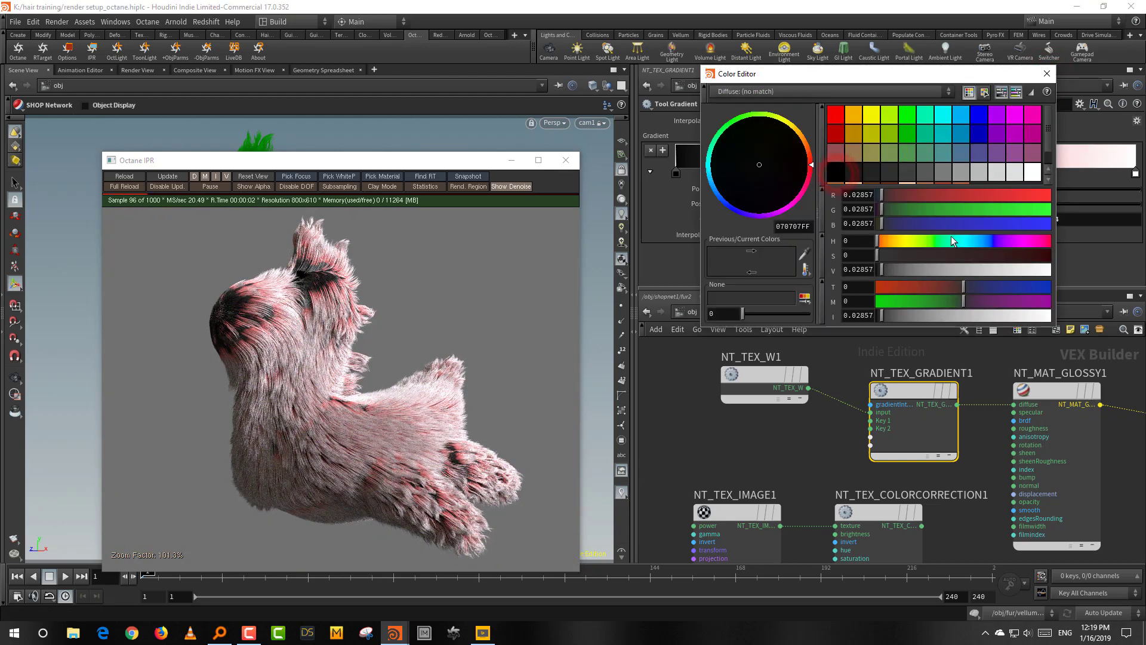
{"action": "left_click_drag", "start_coordinate": [1020, 256], "coordinate": [1053, 256]}
{"action": "left_click", "coordinate": [1021, 270]}
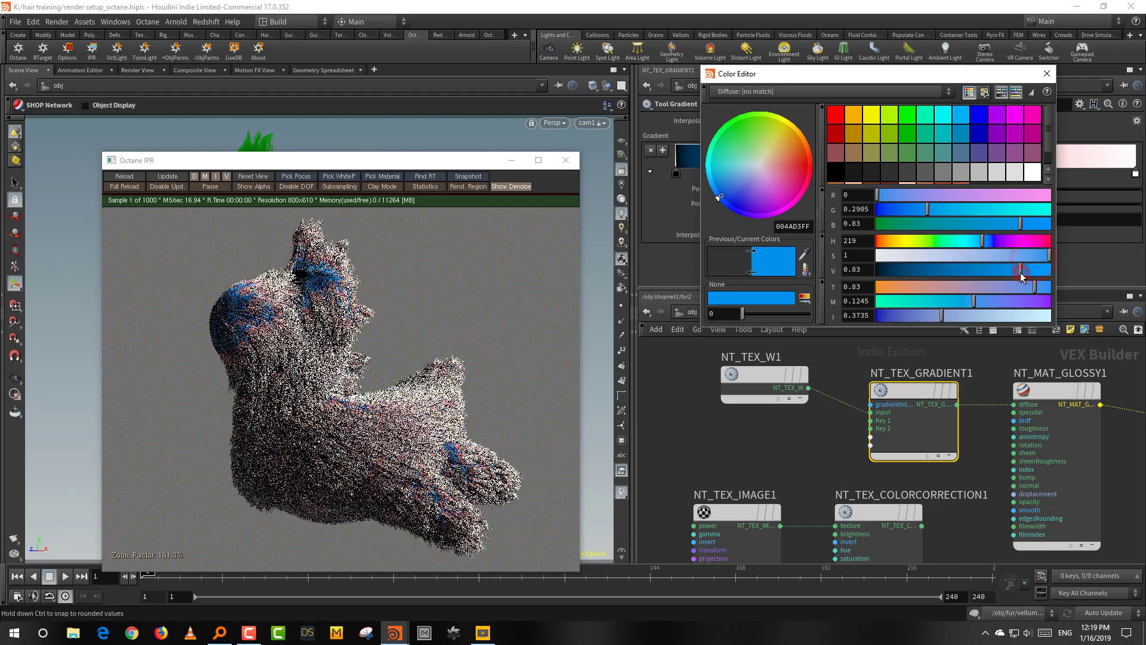
{"action": "left_click", "coordinate": [1047, 74]}
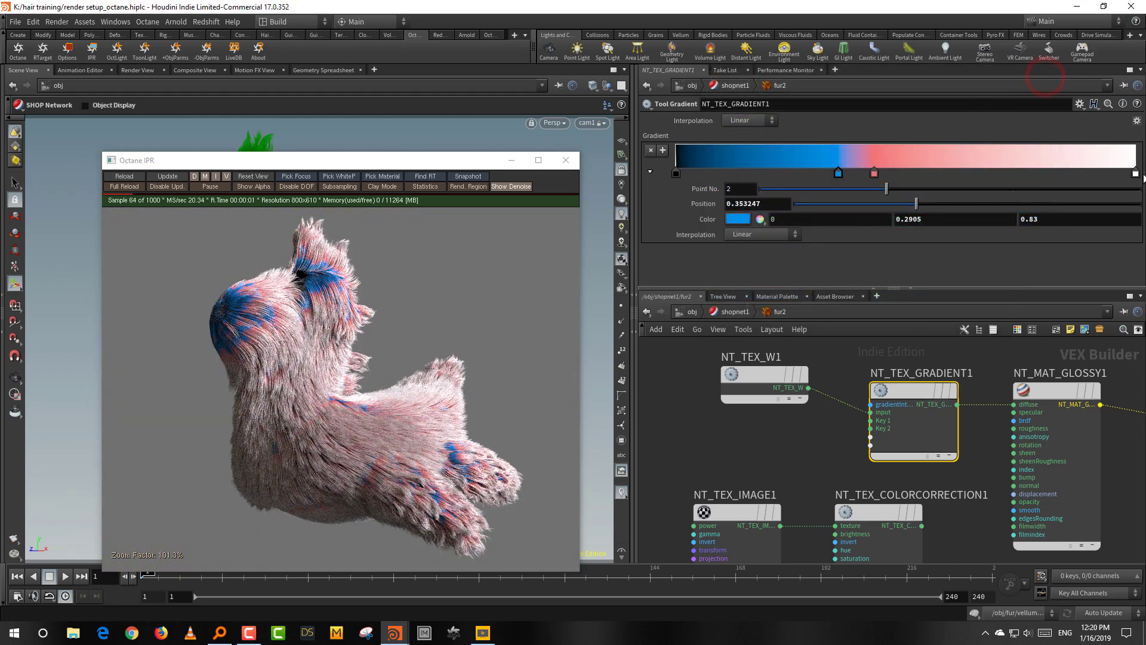
{"action": "left_click_drag", "start_coordinate": [827, 289], "coordinate": [834, 256]}
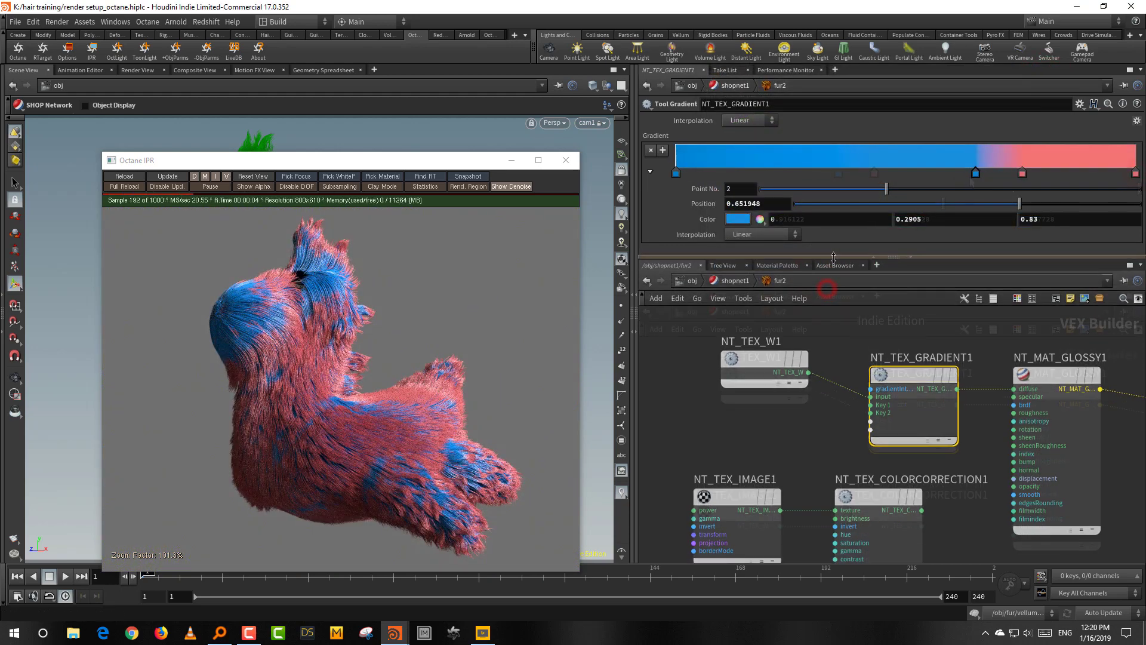
Shift the W coordinate and gradient nodes back and insert a Tool Multiply Texture node between the gradient and the glossy material's diffuse input.
{"action": "left_click", "coordinate": [852, 319]}
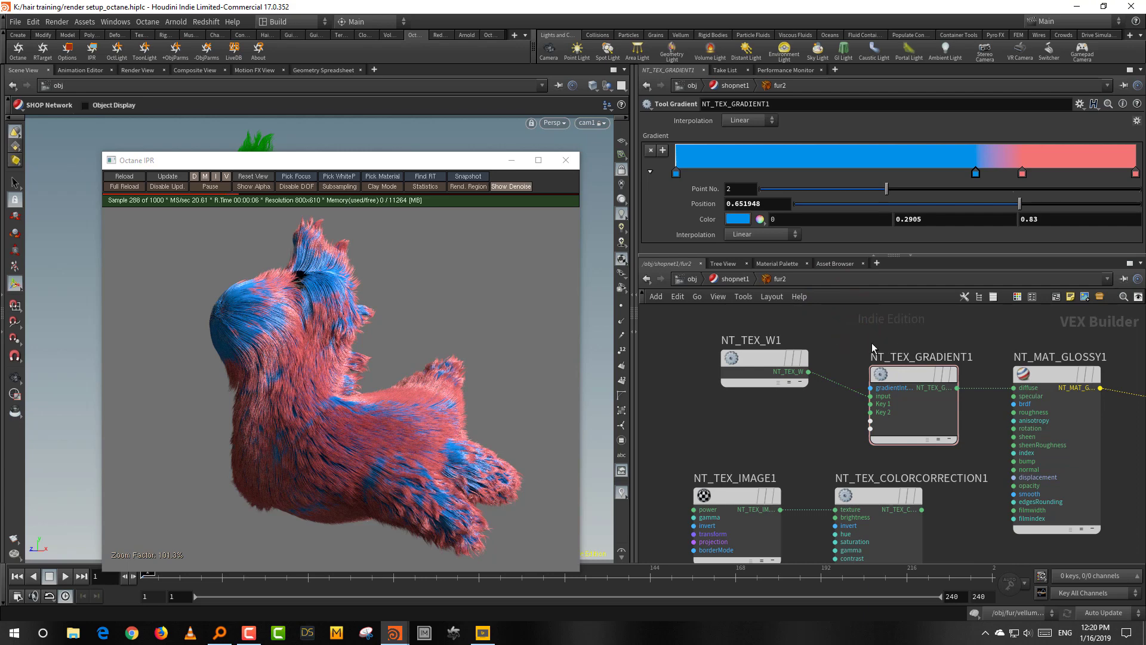
{"action": "mouse_move", "coordinate": [795, 350]}
{"action": "left_mouse_down"}
{"action": "mouse_move", "coordinate": [896, 383]}
{"action": "mouse_move", "coordinate": [810, 363]}
{"action": "left_mouse_up"}
{"action": "left_click", "coordinate": [934, 413]}
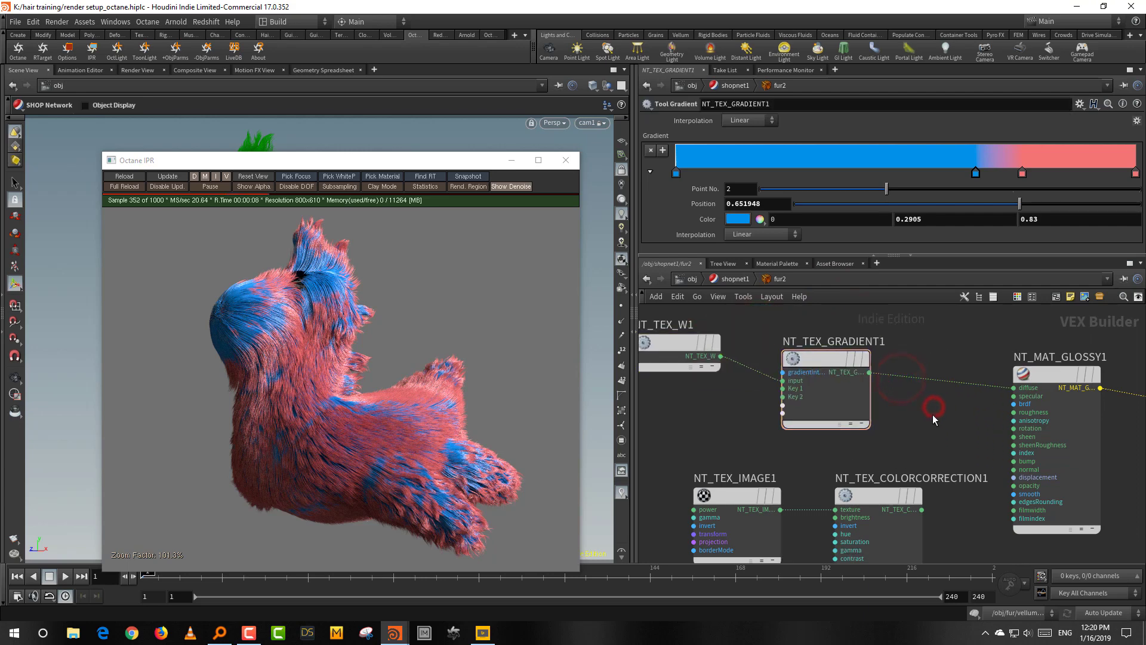
{"action": "key", "text": "Tab"}
{"action": "type", "text": "mul"}
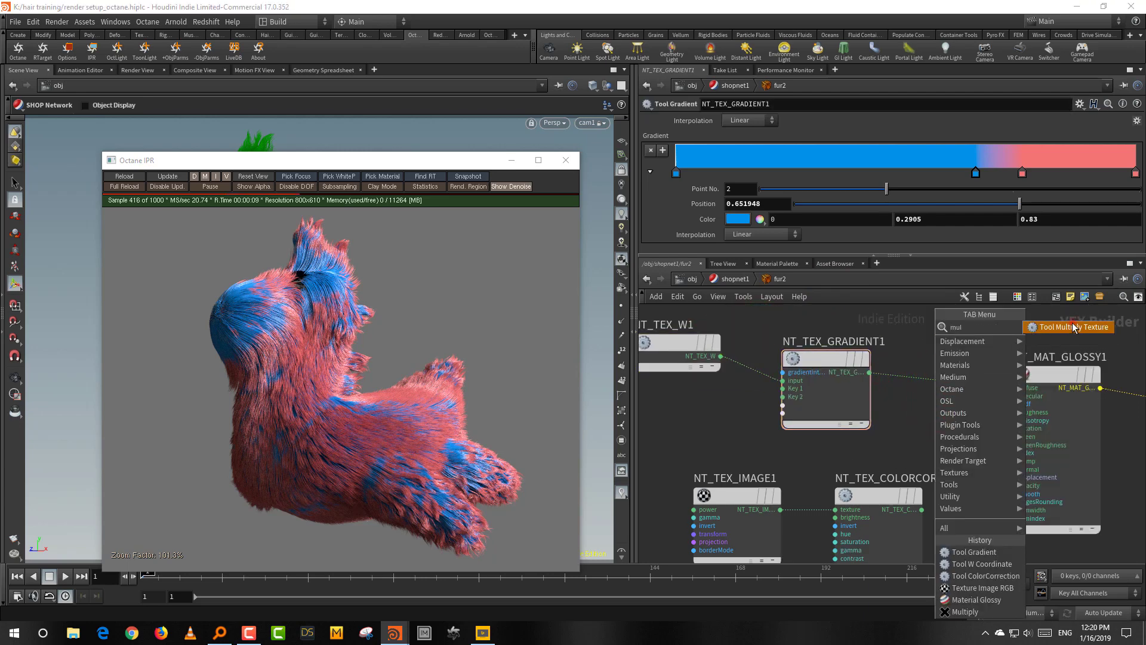
{"action": "left_click", "coordinate": [1072, 323]}
{"action": "left_click", "coordinate": [953, 378]}
{"action": "left_click_drag", "start_coordinate": [942, 376], "coordinate": [952, 374]}
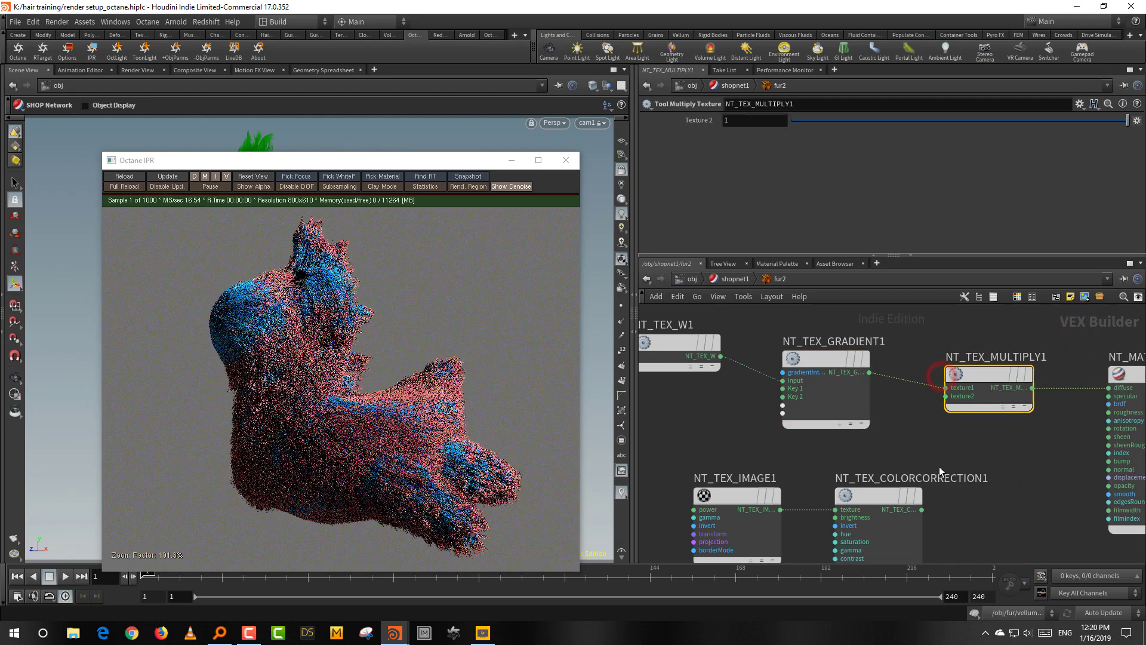
Connect the colour correction output to the multiply node's texture2 input and set the colour correction's saturation to 0.
{"action": "left_click", "coordinate": [922, 507]}
{"action": "mouse_move", "coordinate": [923, 506]}
{"action": "left_mouse_down"}
{"action": "mouse_move", "coordinate": [928, 451]}
{"action": "mouse_move", "coordinate": [917, 489]}
{"action": "left_mouse_up"}
{"action": "left_click_drag", "start_coordinate": [973, 499], "coordinate": [867, 507]}
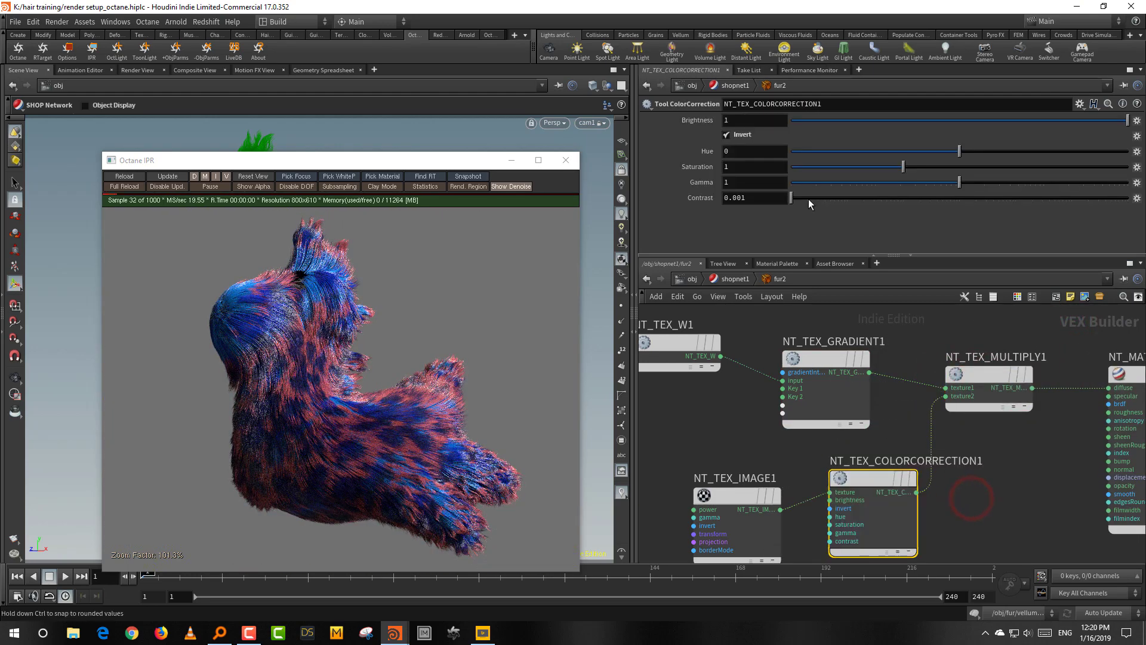
{"action": "left_click_drag", "start_coordinate": [817, 168], "coordinate": [732, 181]}
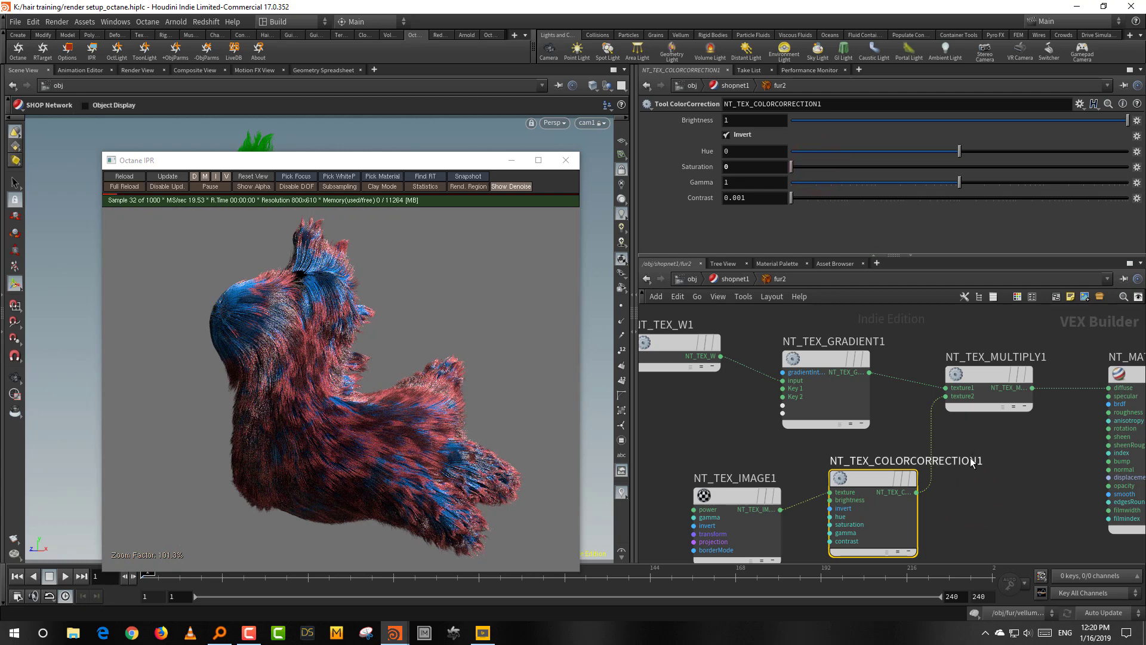
Arrange the network so the image and colour correction nodes sit below the aligned W coordinate and gradient nodes.
{"action": "left_click_drag", "start_coordinate": [1041, 462], "coordinate": [1122, 484]}
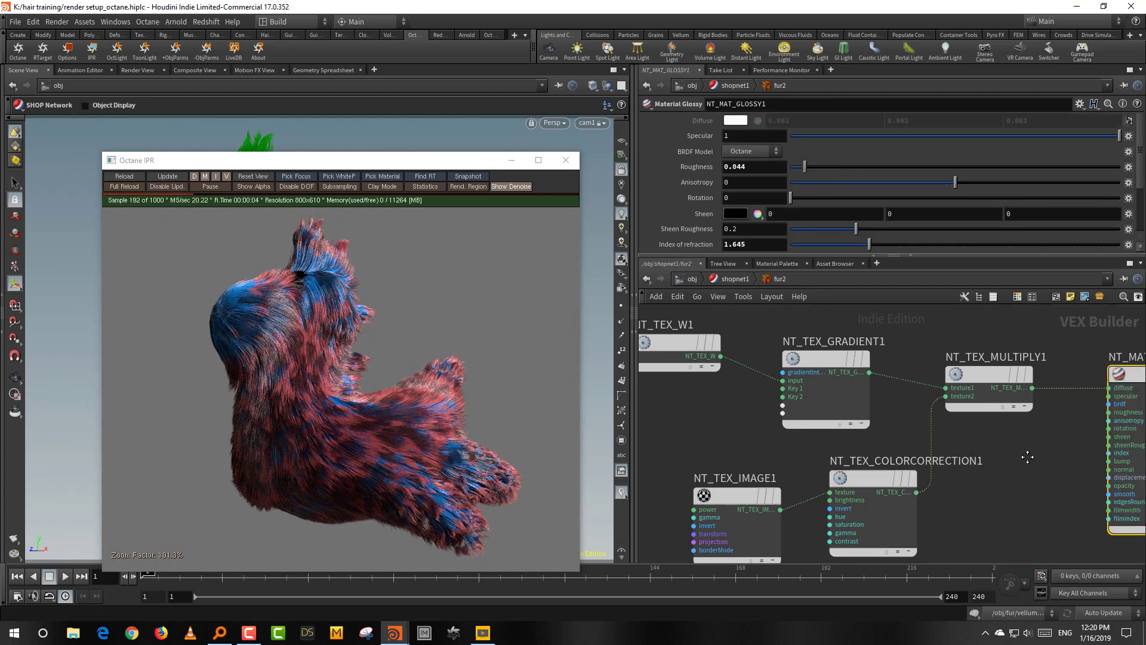
{"action": "middle_click_drag", "start_coordinate": [1027, 457], "coordinate": [1003, 456]}
{"action": "left_click_drag", "start_coordinate": [708, 491], "coordinate": [695, 473]}
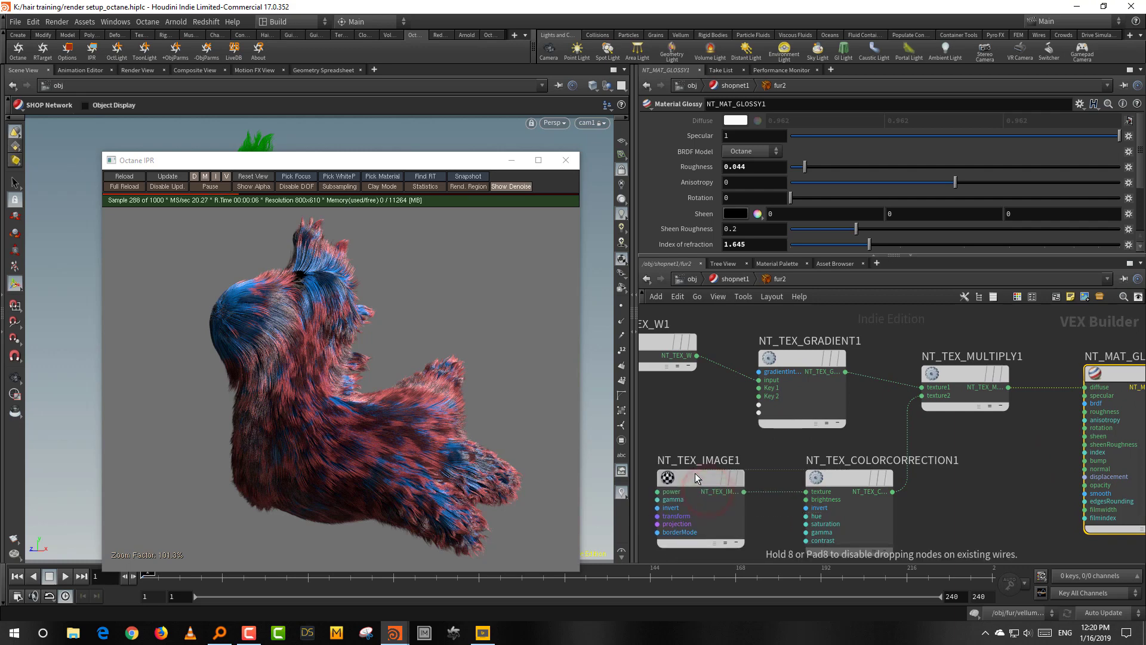
{"action": "left_click_drag", "start_coordinate": [962, 489], "coordinate": [722, 547]}
{"action": "left_click_drag", "start_coordinate": [846, 482], "coordinate": [815, 511]}
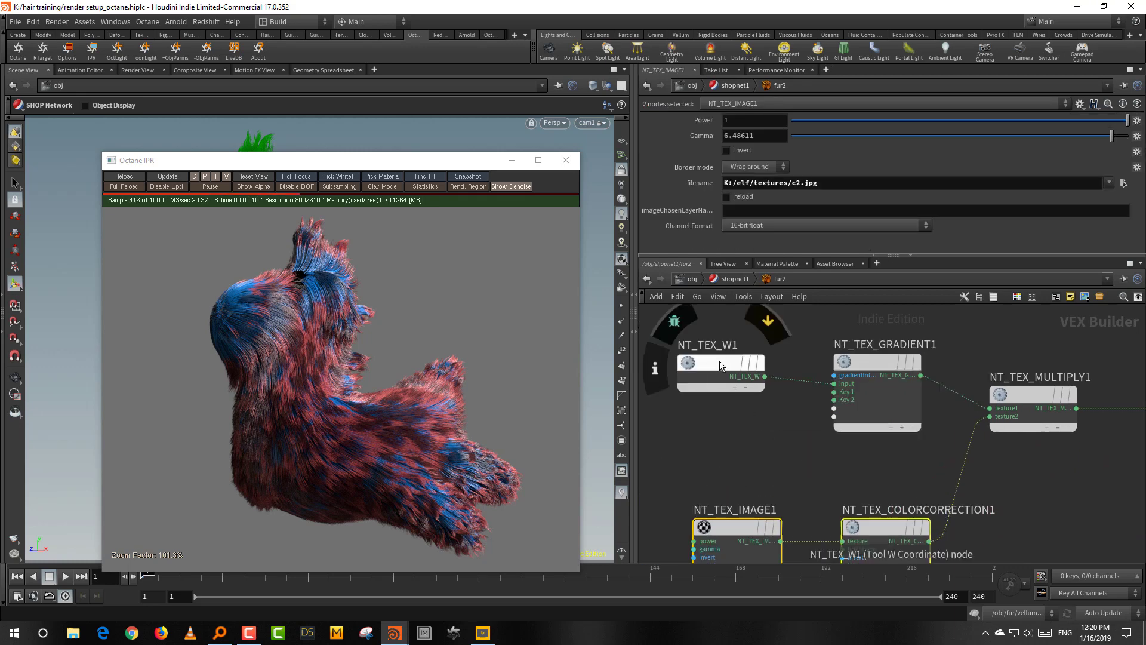
{"action": "left_click_drag", "start_coordinate": [719, 360], "coordinate": [735, 360]}
{"action": "left_click", "coordinate": [765, 448]}
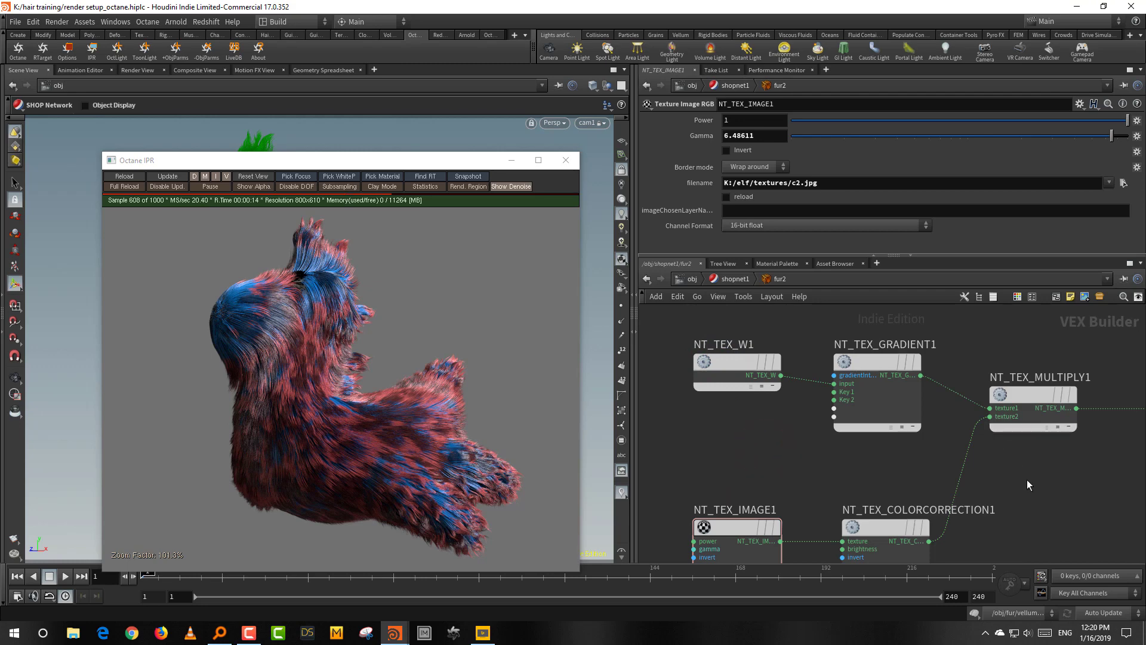
Set the glossy material's roughness to 0.203.
{"action": "middle_click_drag", "start_coordinate": [1080, 451], "coordinate": [898, 496]}
{"action": "left_click_drag", "start_coordinate": [898, 496], "coordinate": [985, 502]}
{"action": "left_click", "coordinate": [855, 170]}
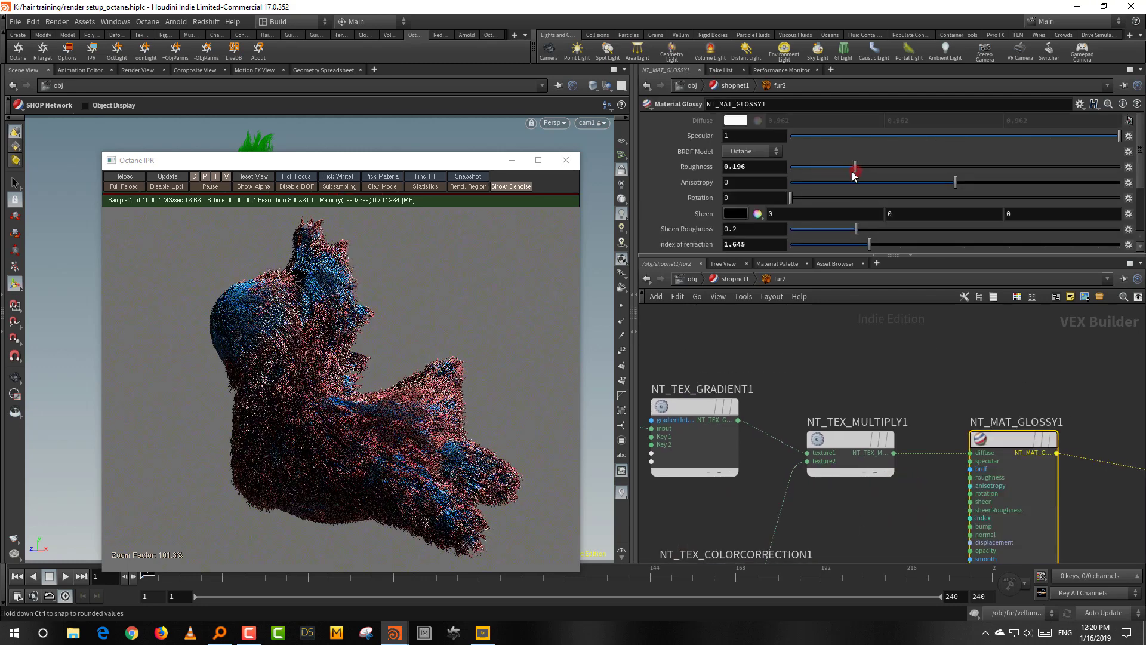
{"action": "left_click", "coordinate": [895, 168]}
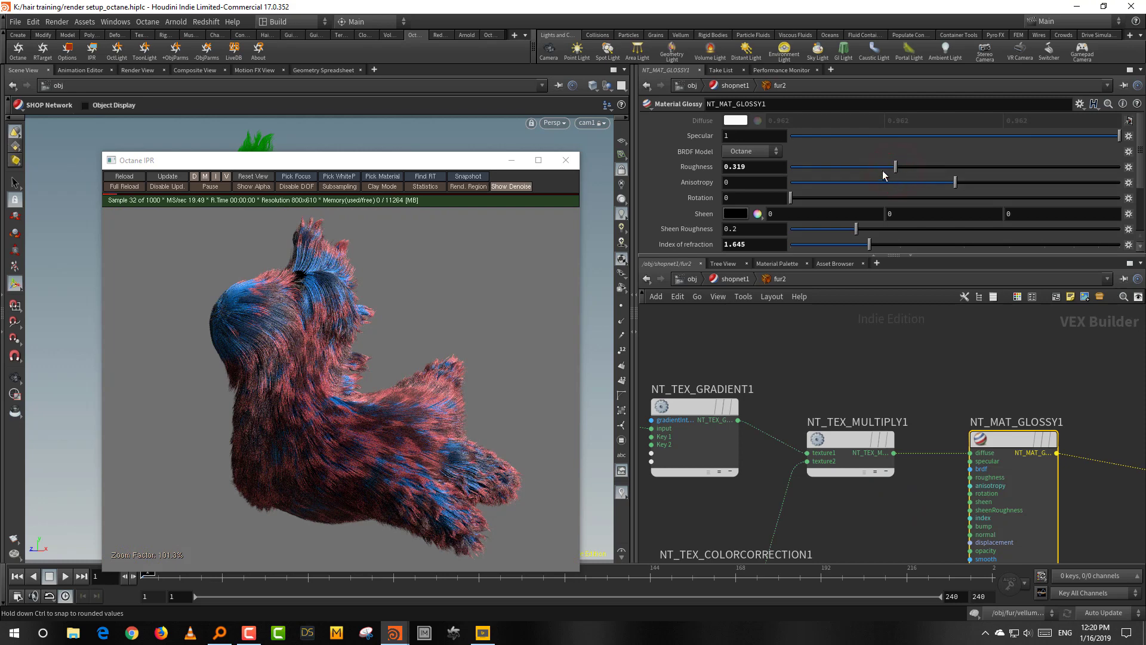
{"action": "left_click", "coordinate": [858, 168]}
{"action": "left_click", "coordinate": [875, 353]}
{"action": "middle_click_drag", "start_coordinate": [799, 345], "coordinate": [838, 332]}
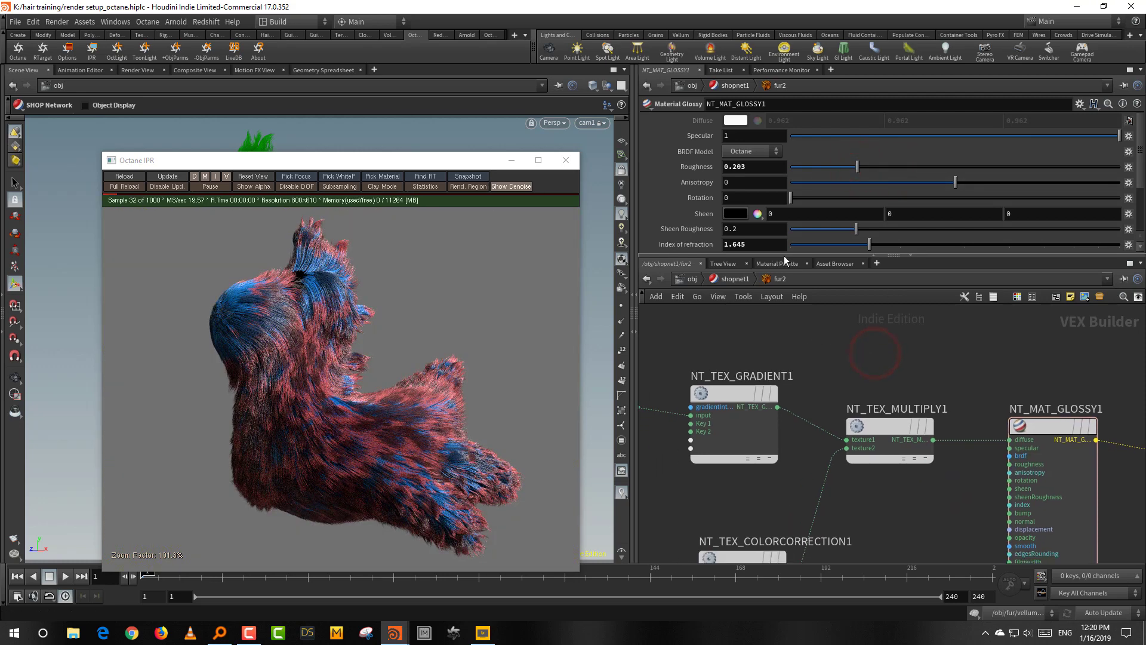
Close the Octane IPR window and return to the object-level network.
{"action": "left_click_drag", "start_coordinate": [429, 163], "coordinate": [418, 130]}
{"action": "left_click", "coordinate": [553, 128]}
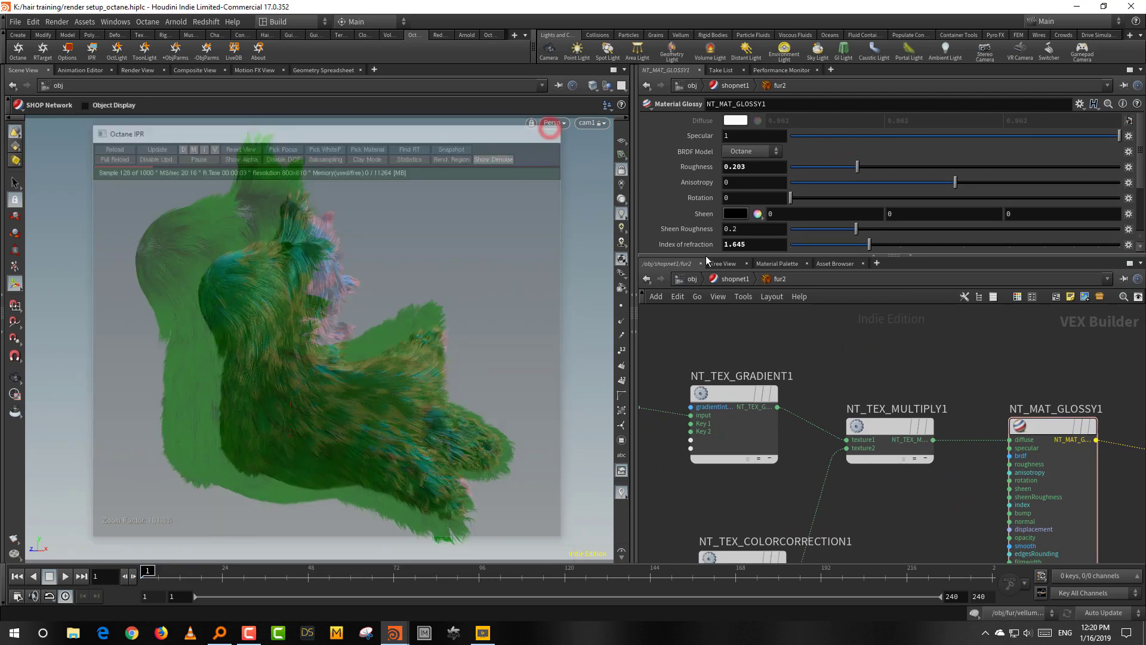
{"action": "left_click", "coordinate": [692, 278]}
{"action": "left_click", "coordinate": [736, 339]}
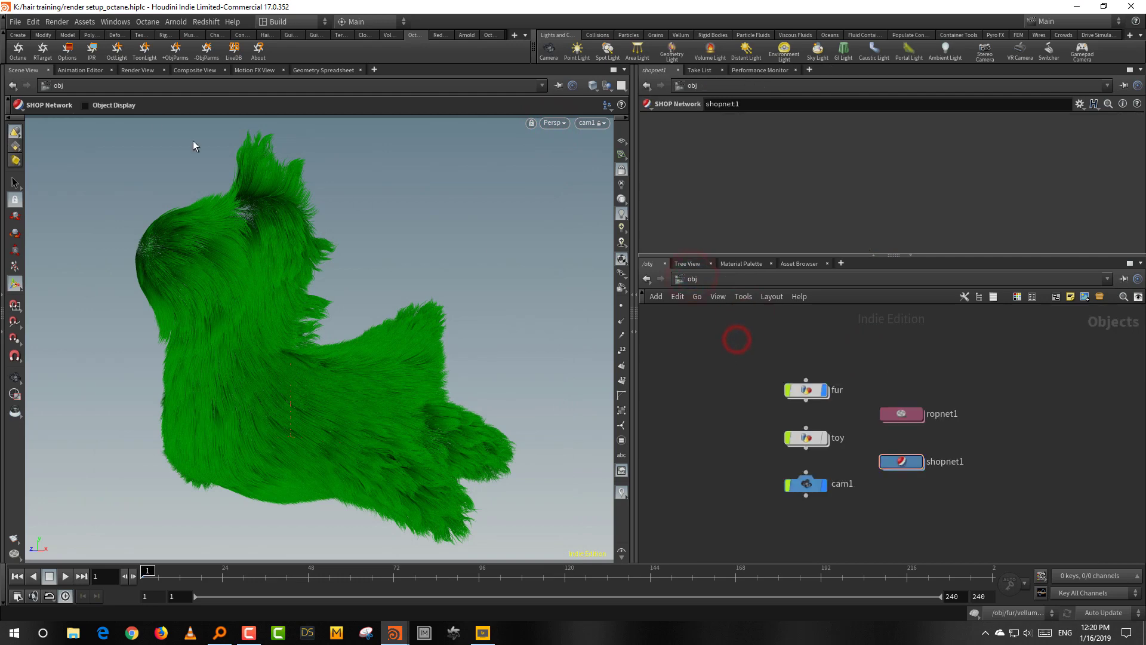
Open the scene file render setup_octane1.hiplc.
{"action": "left_click", "coordinate": [15, 22]}
{"action": "left_click", "coordinate": [23, 78]}
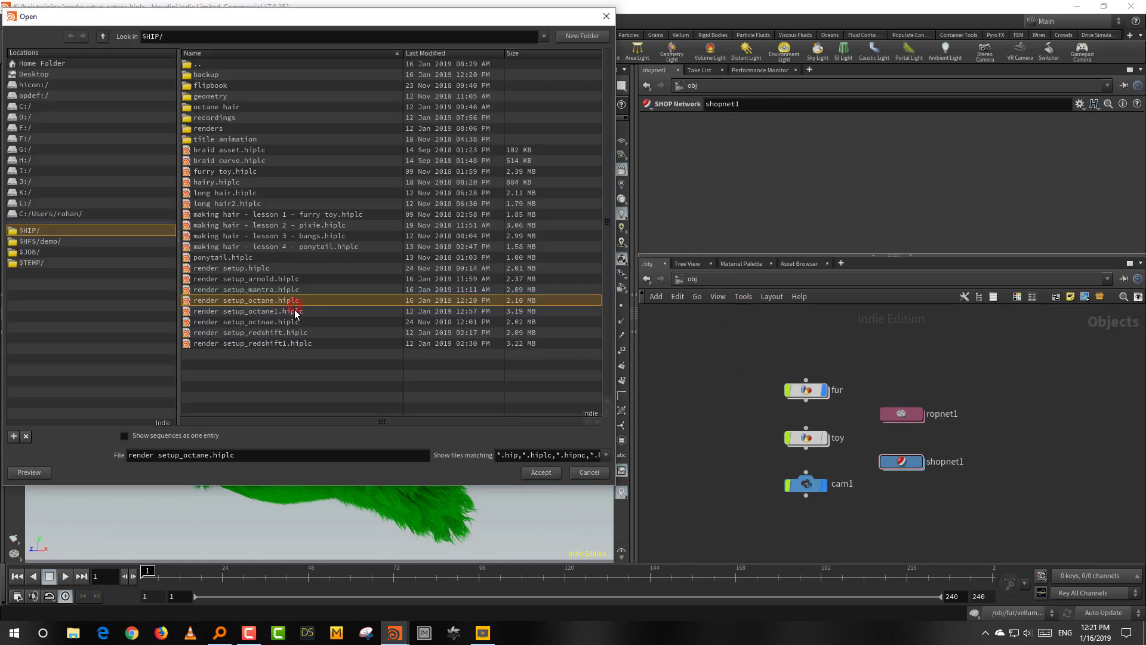
{"action": "left_click", "coordinate": [294, 311]}
{"action": "left_click", "coordinate": [553, 471]}
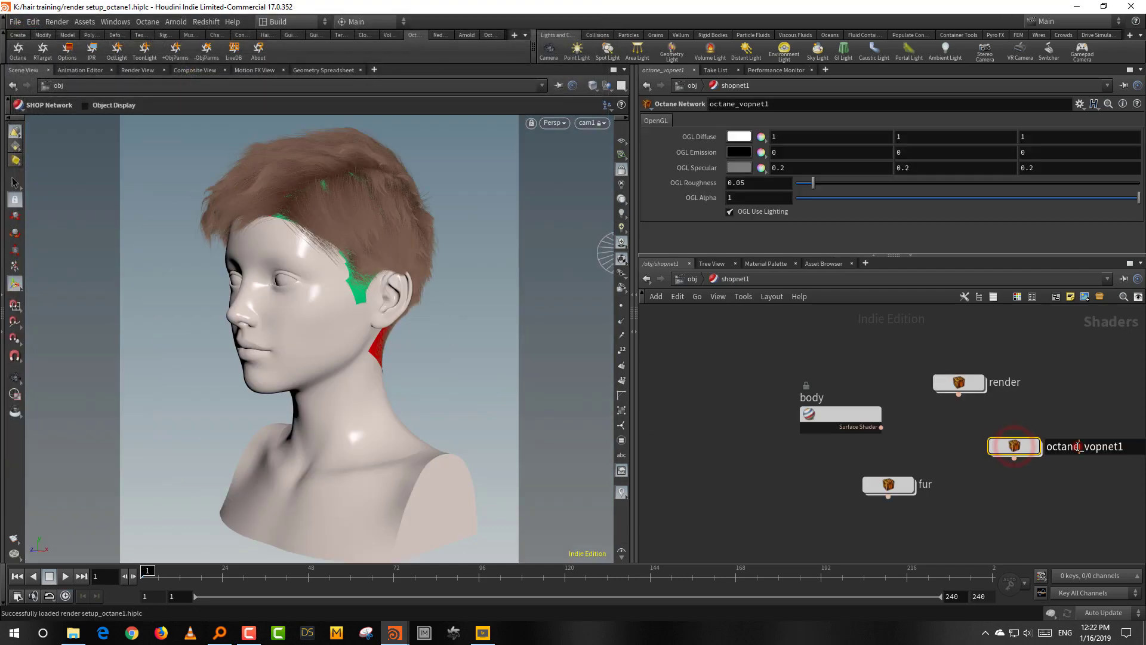
Rename the octane_vopnet1 network inside shopnet1 as hair.
{"action": "left_click", "coordinate": [1077, 446]}
{"action": "left_click_drag", "start_coordinate": [1135, 446], "coordinate": [974, 450]}
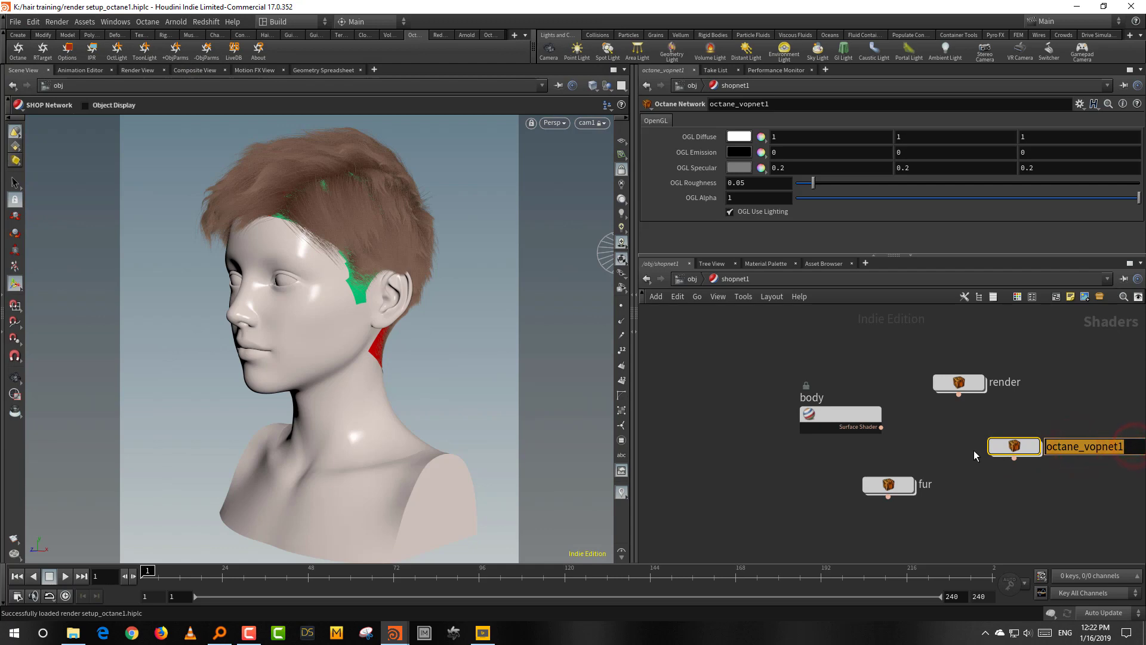
{"action": "type", "text": "hair"}
{"action": "key", "text": "Return"}
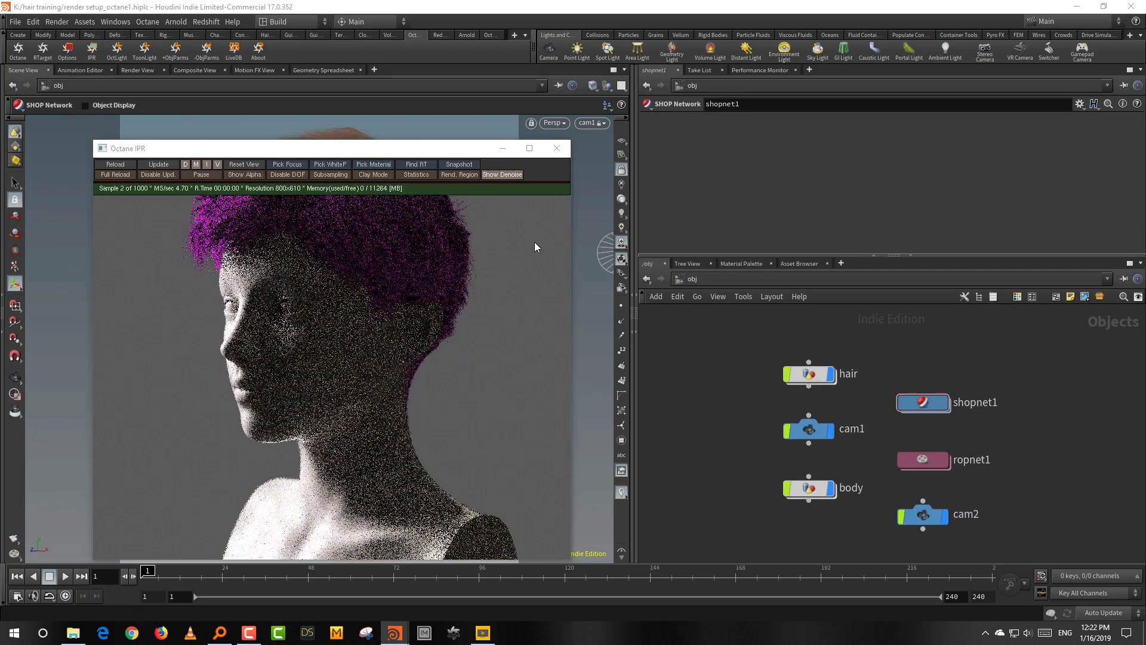
Reposition and resize the Octane IPR window so the whole bust fits in a portrait frame.
{"action": "left_click_drag", "start_coordinate": [432, 151], "coordinate": [455, 65]}
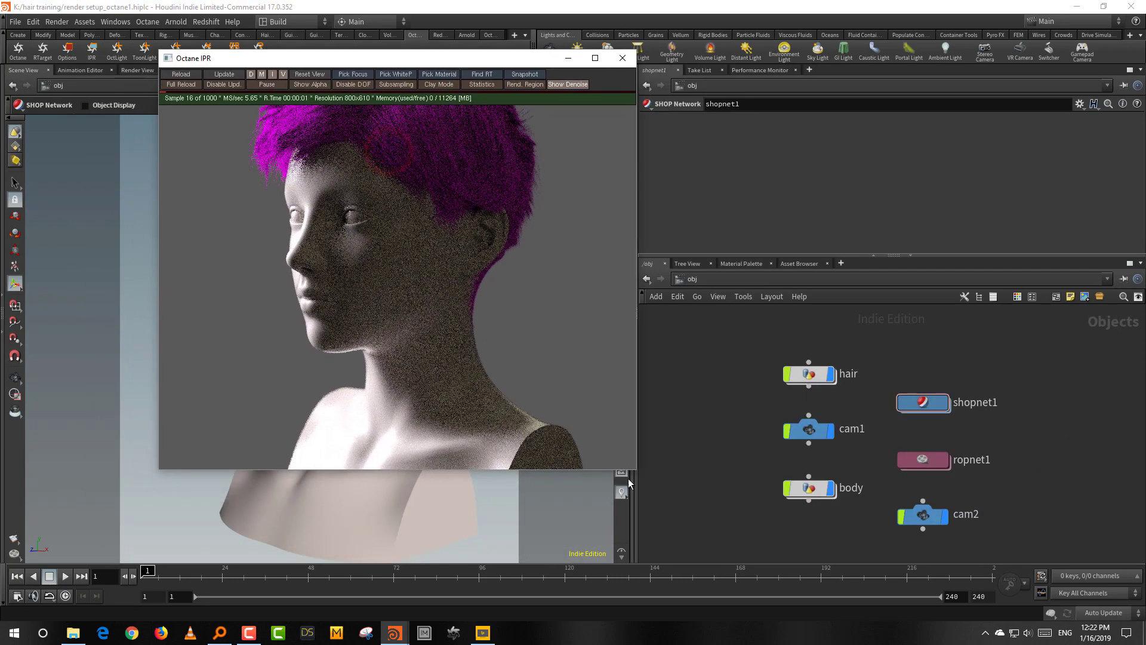
{"action": "left_click_drag", "start_coordinate": [635, 469], "coordinate": [621, 549]}
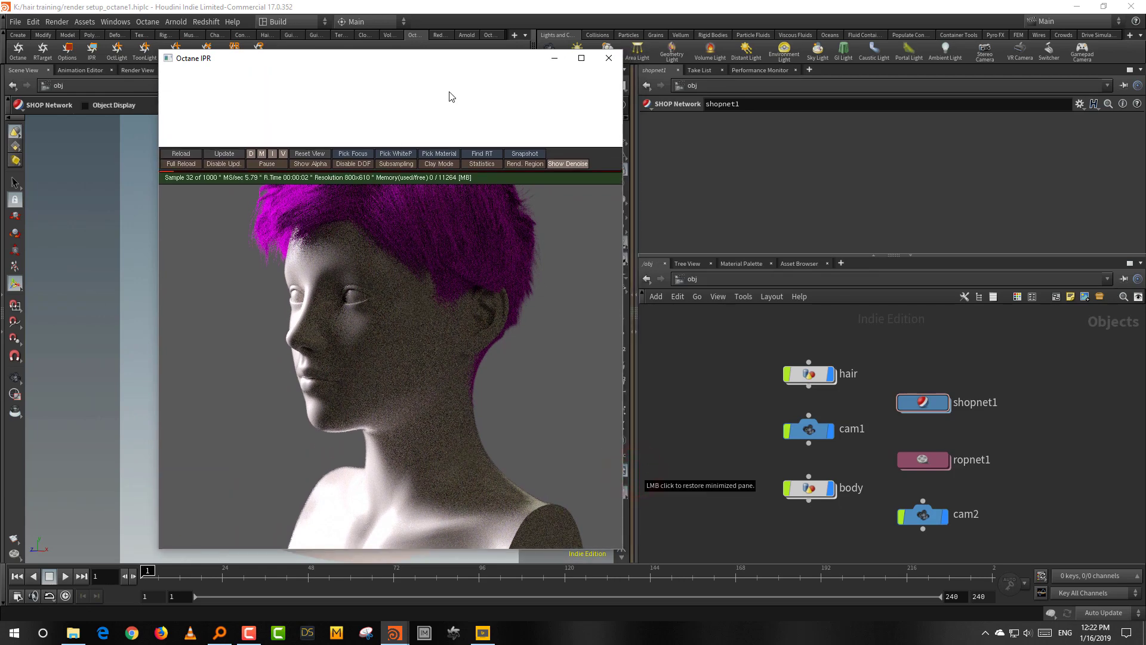
{"action": "left_click_drag", "start_coordinate": [441, 60], "coordinate": [413, 47]}
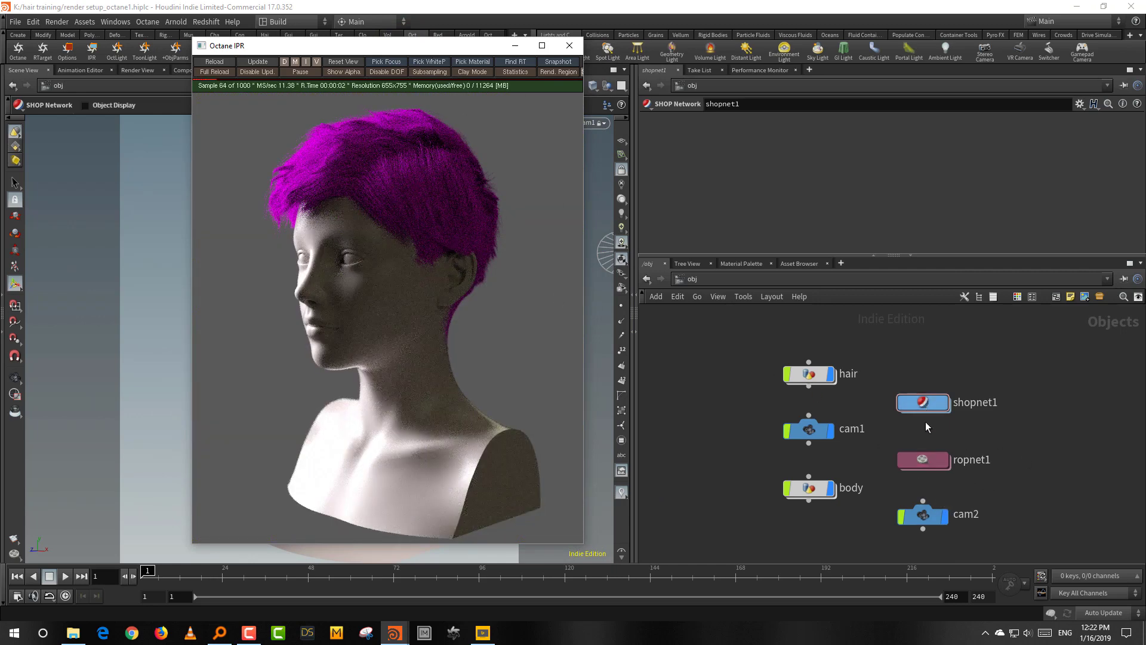
Open the render network inside shopnet1.
{"action": "double_click", "coordinate": [929, 463]}
{"action": "left_click", "coordinate": [694, 277]}
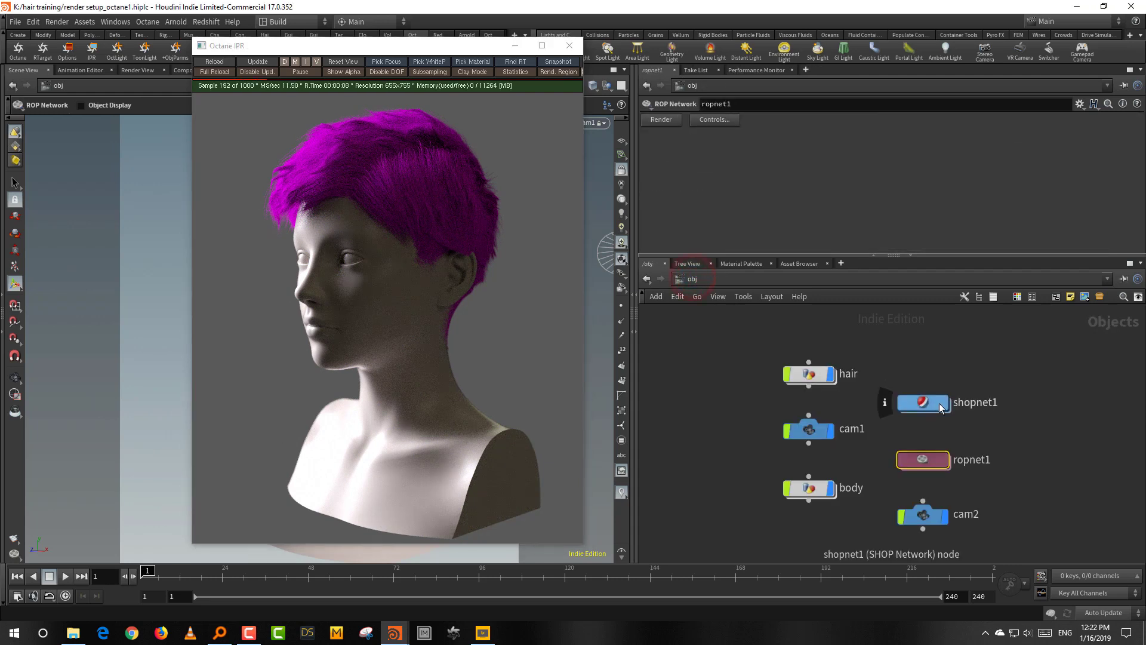
{"action": "double_click", "coordinate": [920, 403]}
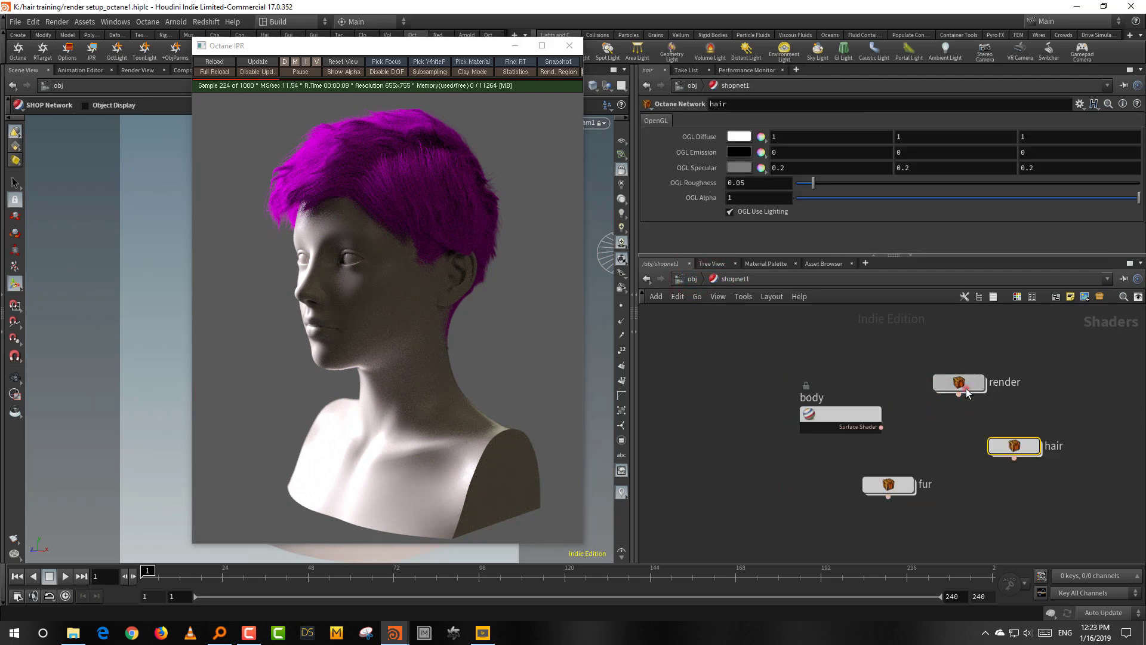
{"action": "double_click", "coordinate": [965, 392]}
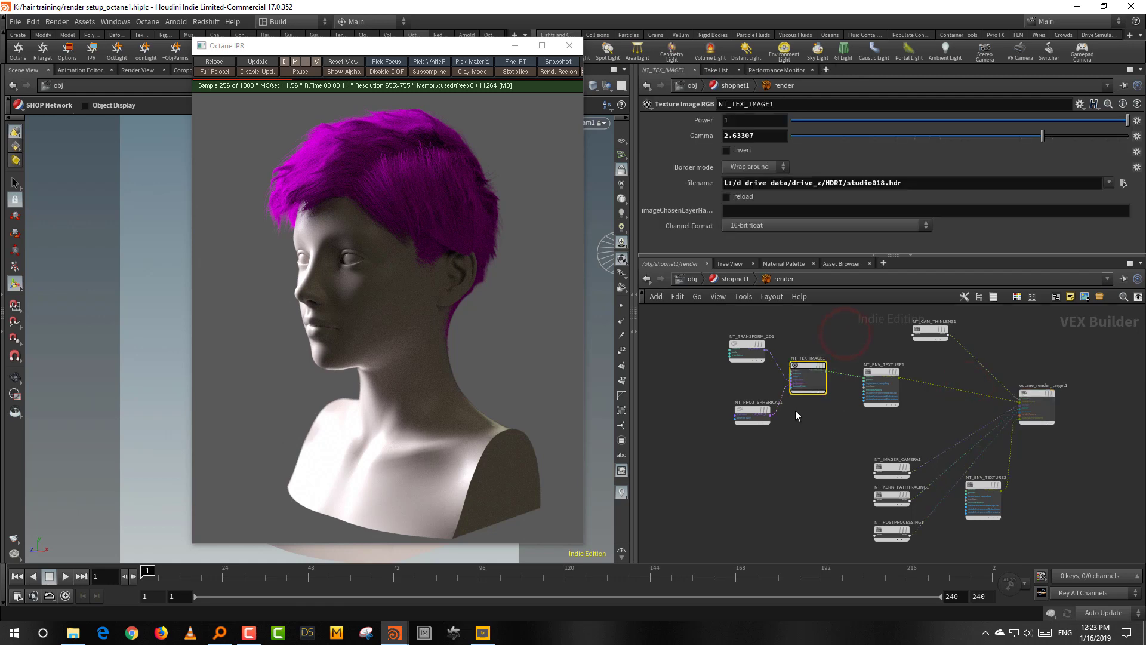
Set the X translation of the Transform 2D node feeding the HDRI image to 0.
{"action": "left_click", "coordinate": [746, 352]}
{"action": "left_click", "coordinate": [766, 151]}
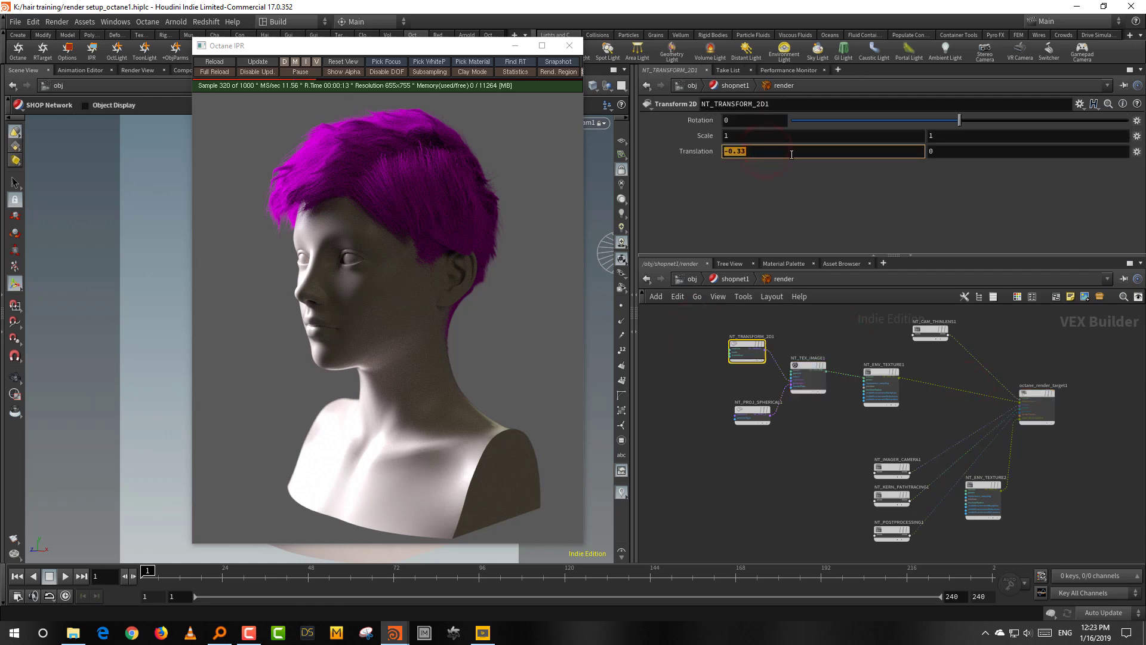
{"action": "type", "text": "0"}
{"action": "key", "text": "Return"}
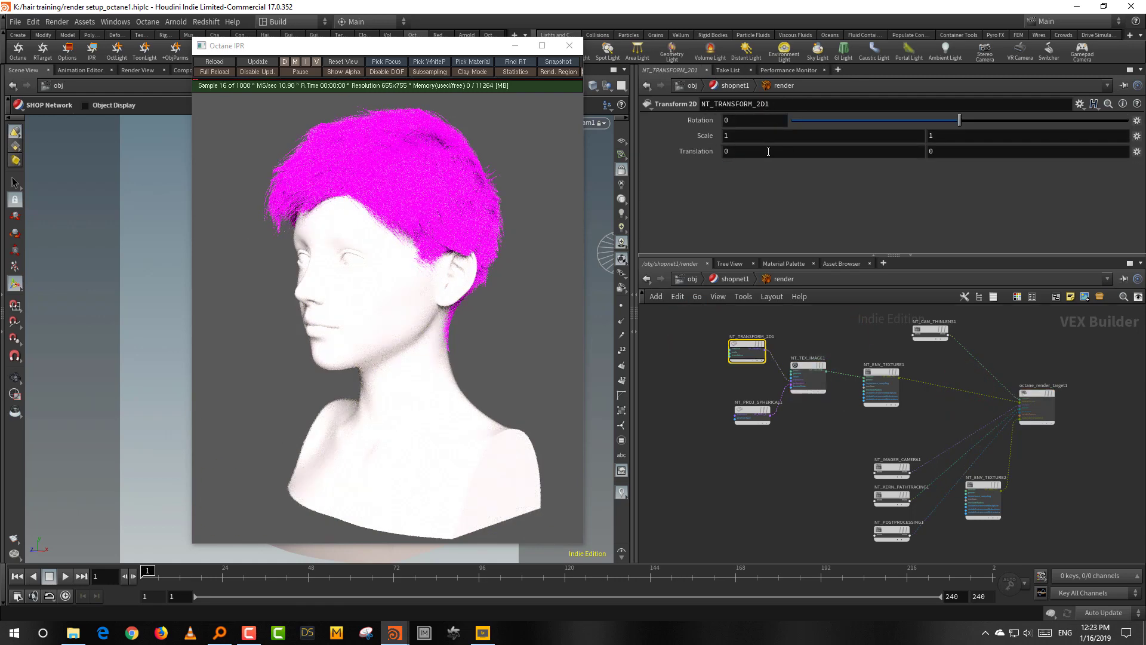
{"action": "middle_click_drag", "start_coordinate": [769, 151], "coordinate": [773, 186]}
Try a gamma of about 1.8 on the studio018.hdr image texture and undo it.
{"action": "left_click_drag", "start_coordinate": [835, 333], "coordinate": [813, 414]}
{"action": "left_click_drag", "start_coordinate": [1013, 137], "coordinate": [1016, 138]}
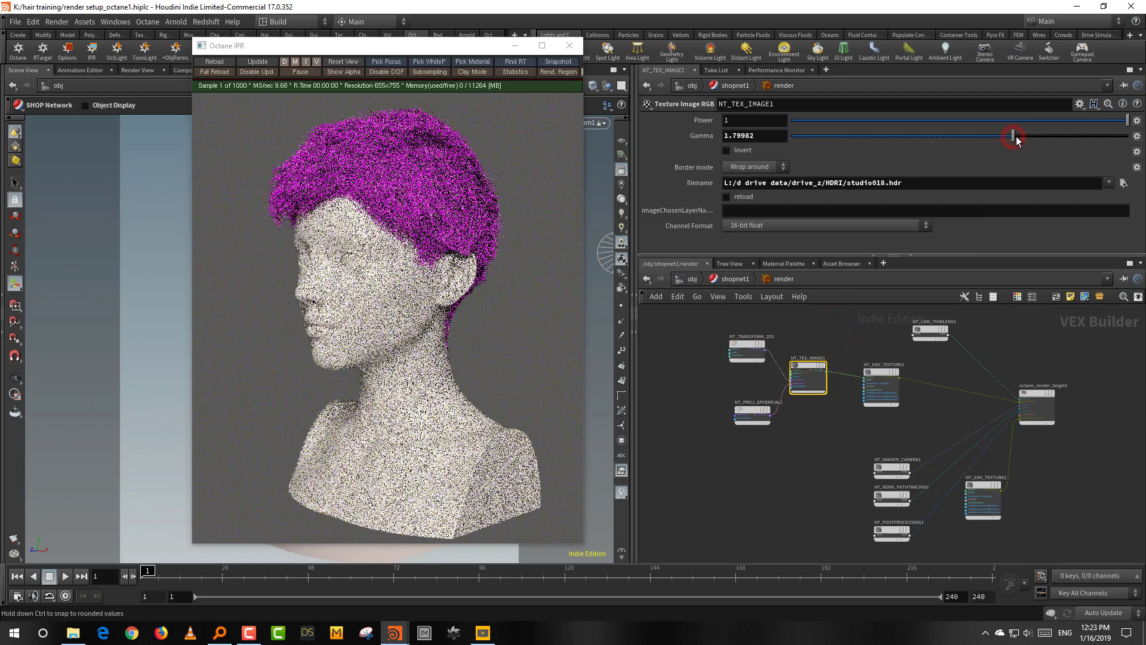
{"action": "key", "text": "ctrl+z"}
{"action": "key", "text": "ctrl+z"}
Shift the HDRI lighting by setting the Transform 2D node's X translation to 0.25.
{"action": "middle_click_drag", "start_coordinate": [778, 149], "coordinate": [919, 157]}
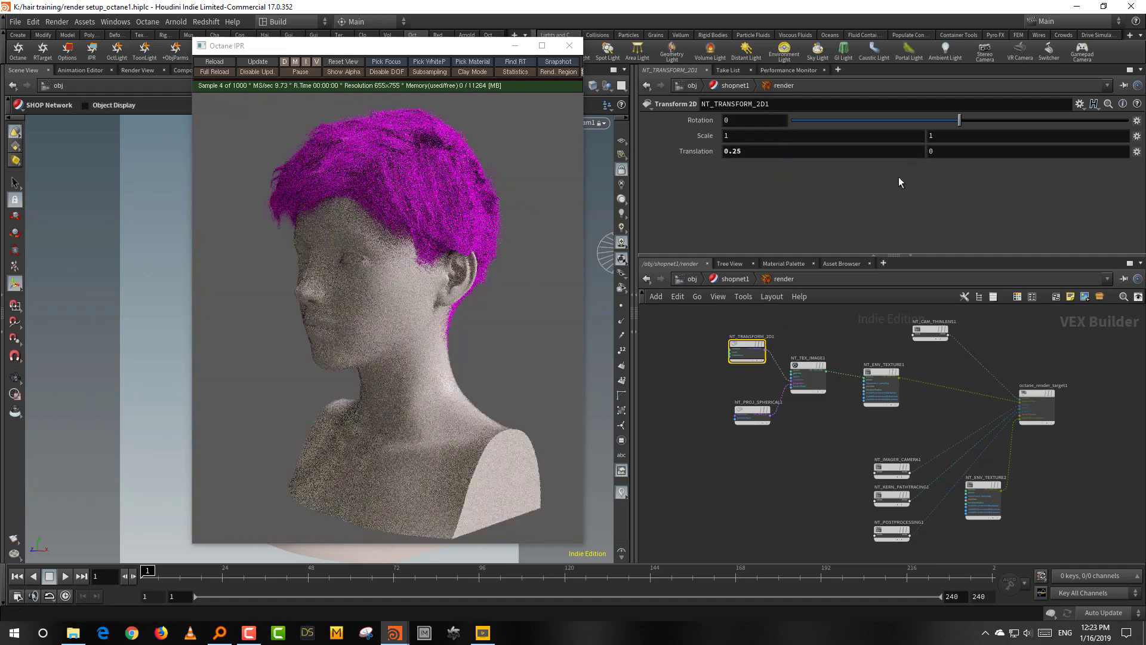
Return to shopnet1 and open its hair material network.
{"action": "left_click", "coordinate": [741, 279]}
{"action": "left_click", "coordinate": [931, 427]}
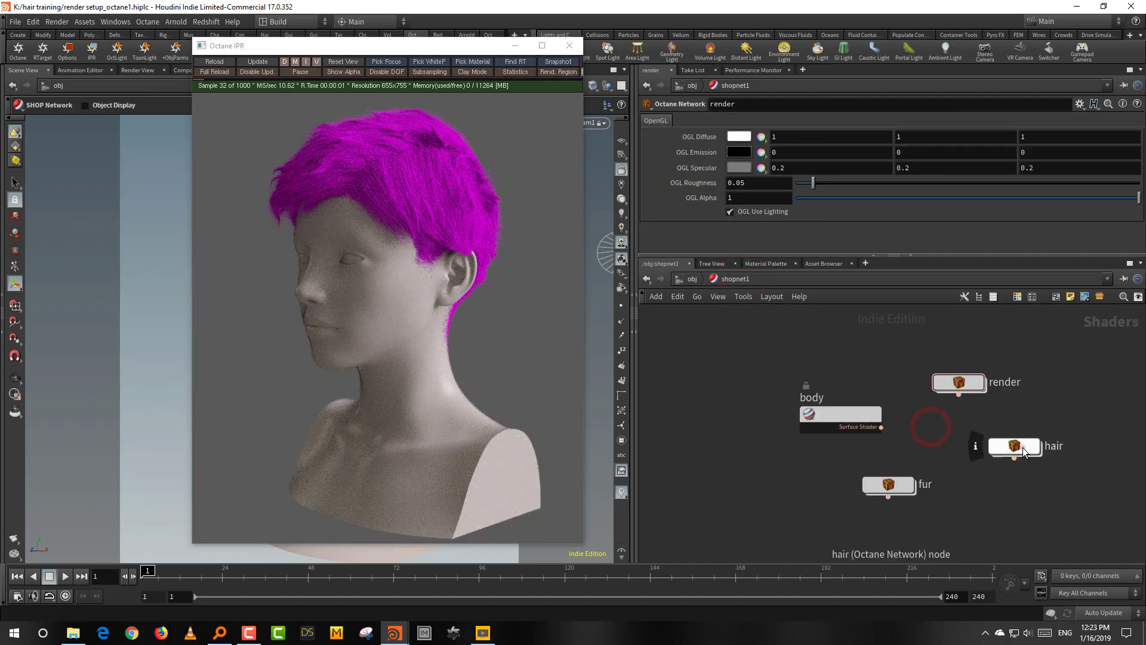
{"action": "double_click", "coordinate": [1020, 442]}
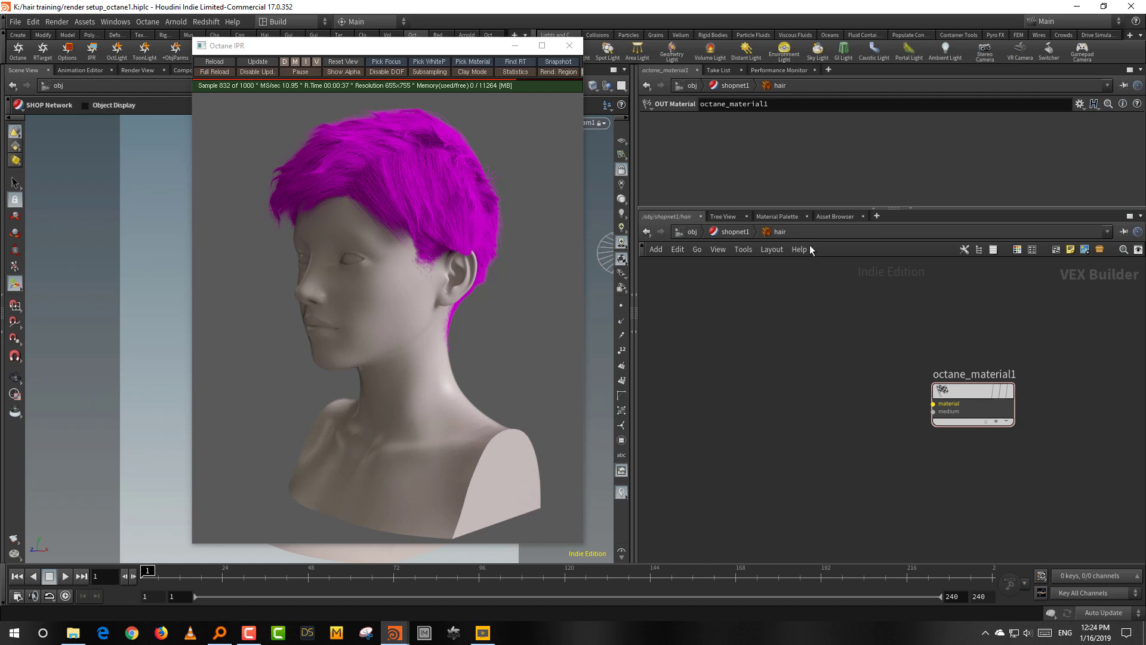
Add a Material Universal node, connect it to the material input of octane_material1 and line up the two nodes.
{"action": "left_click_drag", "start_coordinate": [828, 209], "coordinate": [832, 251]}
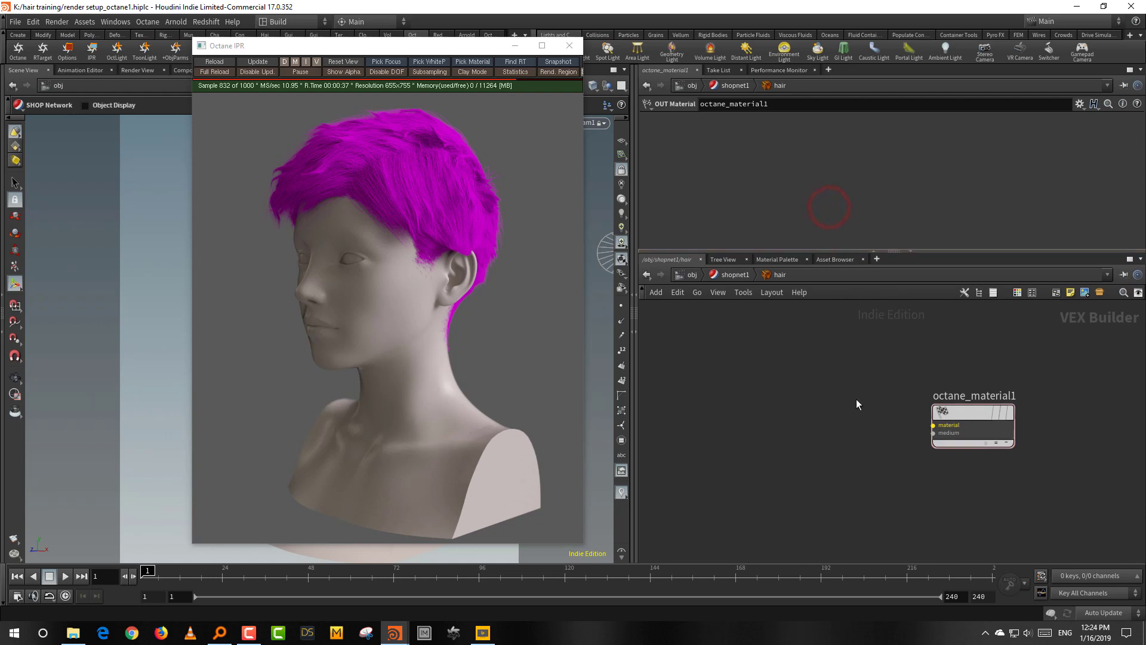
{"action": "middle_click_drag", "start_coordinate": [837, 440], "coordinate": [854, 428]}
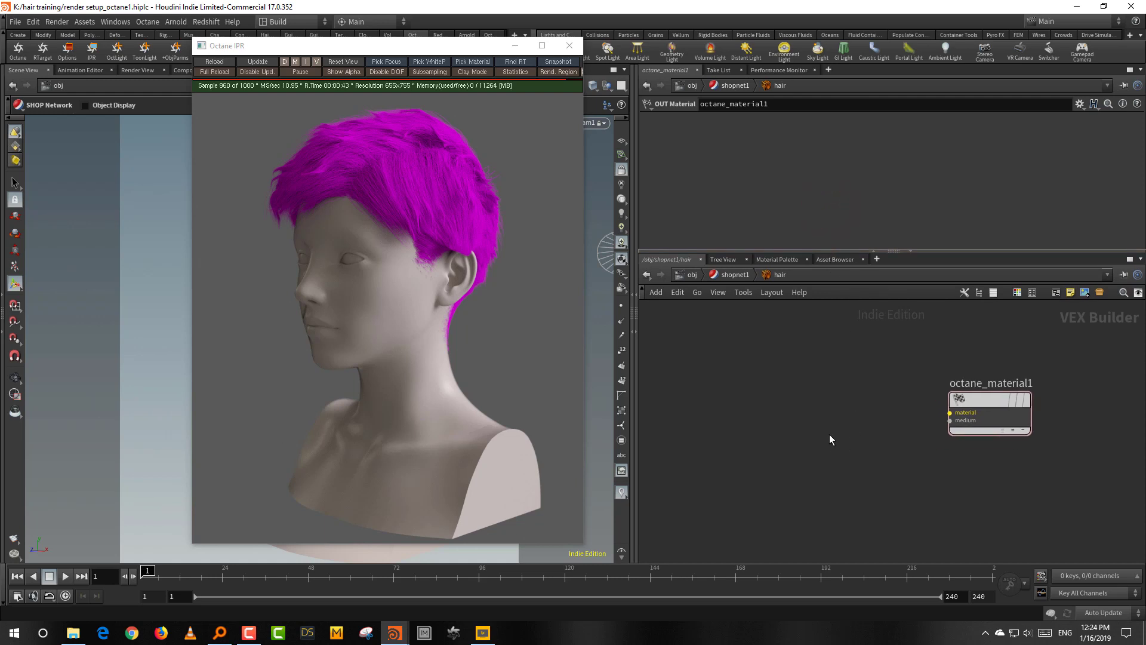
{"action": "left_click", "coordinate": [830, 433]}
{"action": "key", "text": "Tab"}
{"action": "type", "text": "uni"}
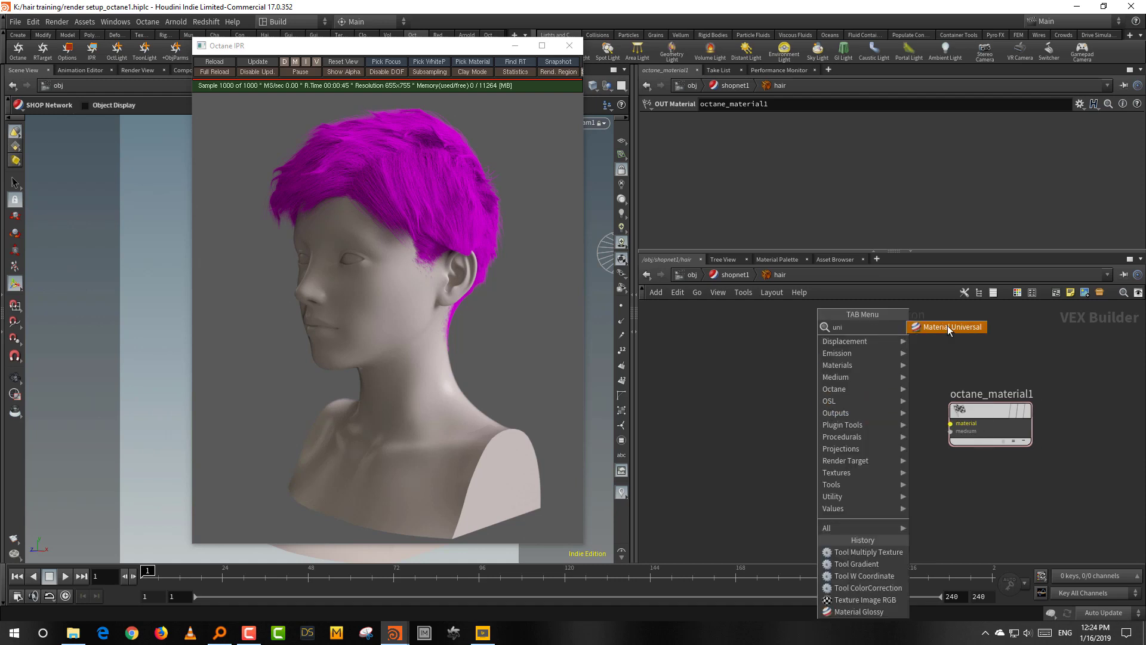
{"action": "left_click", "coordinate": [948, 327]}
{"action": "left_click", "coordinate": [818, 395]}
{"action": "left_click_drag", "start_coordinate": [859, 409], "coordinate": [950, 423]}
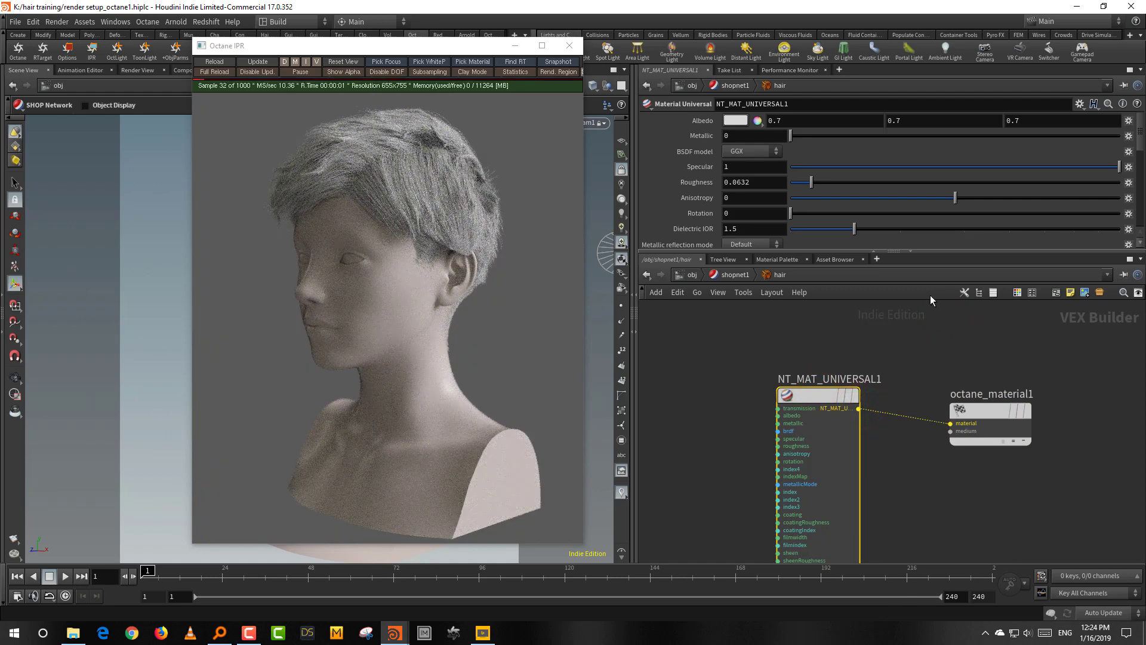
{"action": "left_click_drag", "start_coordinate": [808, 251], "coordinate": [809, 315]}
{"action": "left_click_drag", "start_coordinate": [893, 397], "coordinate": [813, 479]}
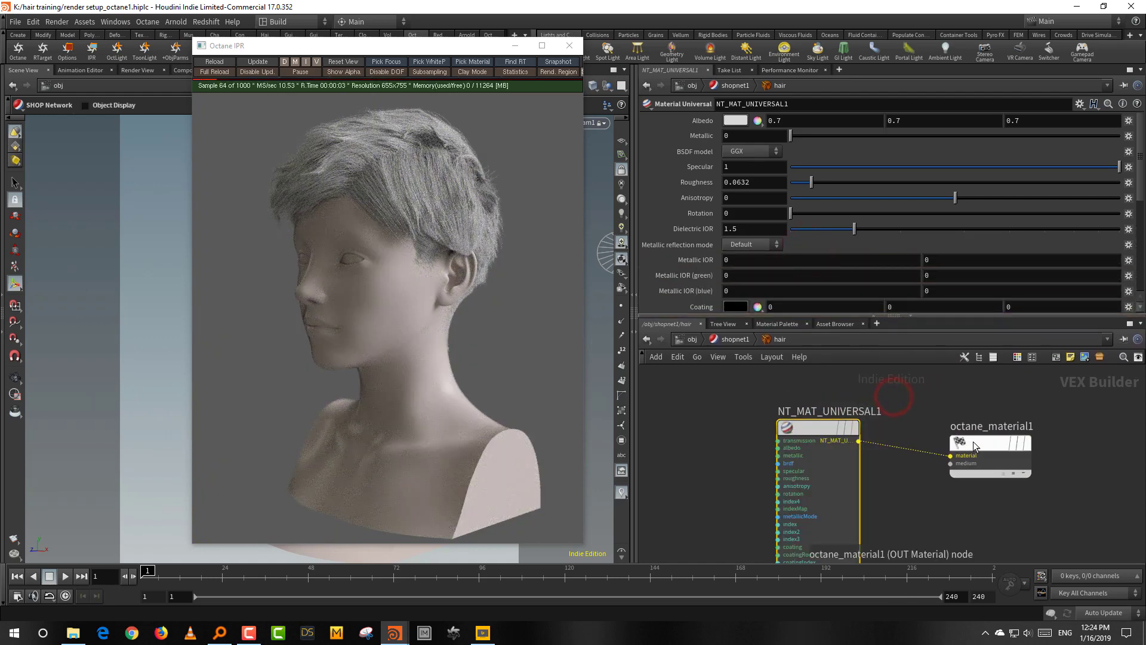
{"action": "left_click_drag", "start_coordinate": [973, 442], "coordinate": [973, 429]}
{"action": "left_click_drag", "start_coordinate": [899, 378], "coordinate": [903, 442]}
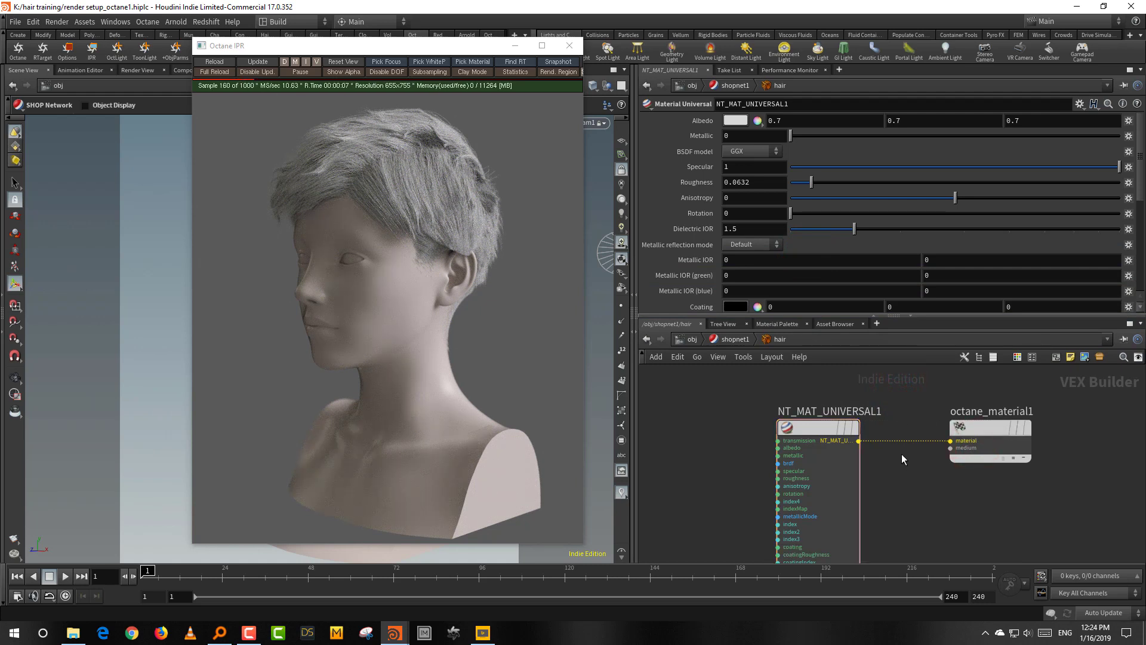
Set the universal material's albedo to the saved orange-brown palette swatch (0.439, 0.140568, 0.032047).
{"action": "left_click", "coordinate": [733, 120]}
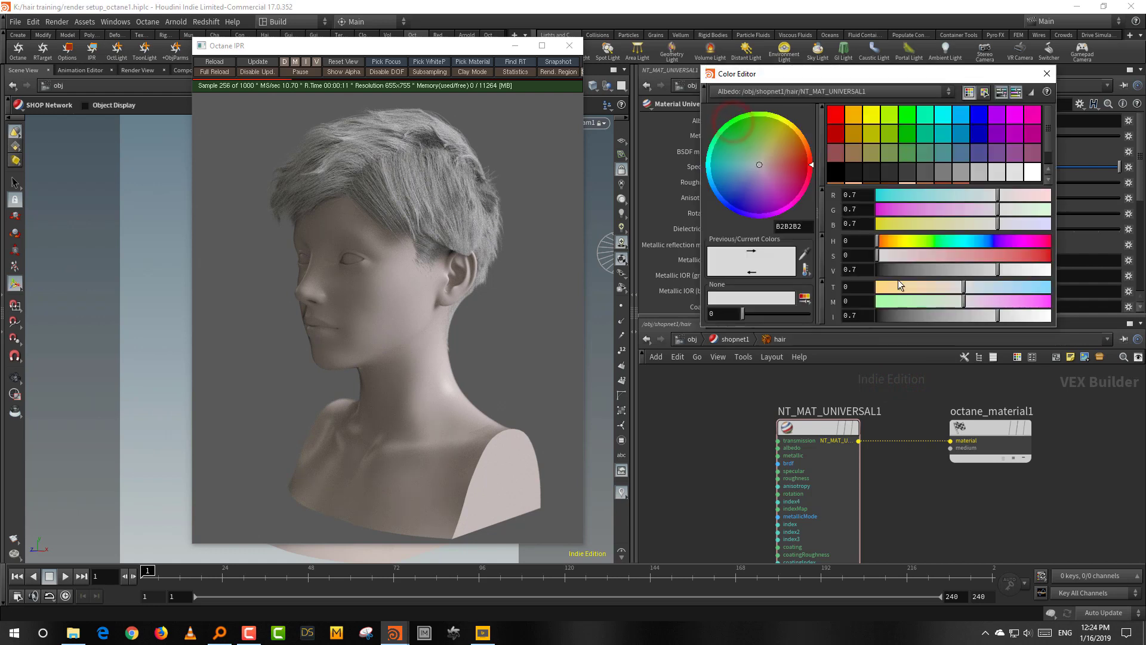
{"action": "left_click_drag", "start_coordinate": [1057, 331], "coordinate": [1046, 442]}
{"action": "left_click_drag", "start_coordinate": [903, 76], "coordinate": [806, 96]}
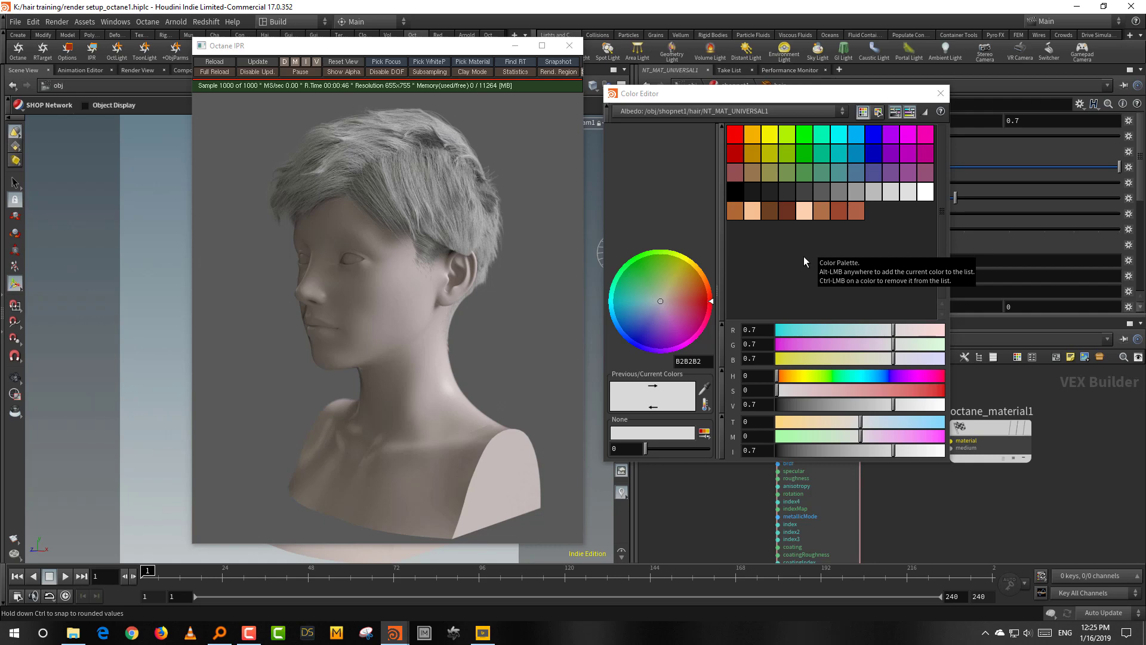
{"action": "left_click", "coordinate": [734, 212]}
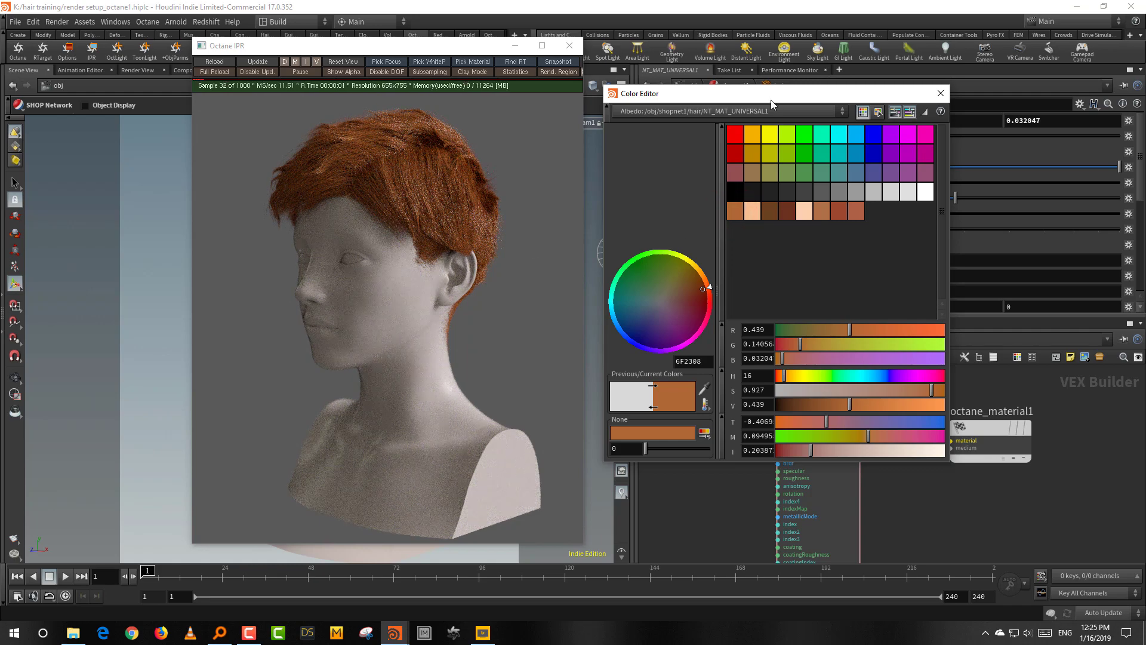
{"action": "left_click_drag", "start_coordinate": [864, 90], "coordinate": [871, 239]}
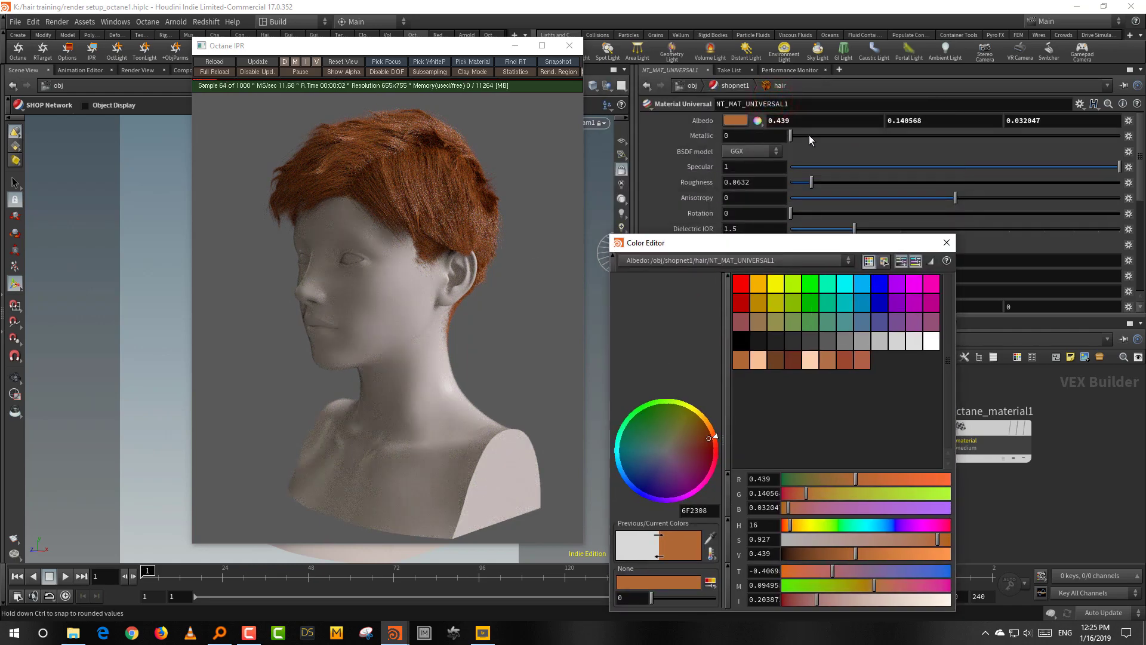
Set the hair material's metallic to 1 and its roughness to 0.35.
{"action": "left_click_drag", "start_coordinate": [808, 135], "coordinate": [1120, 136]}
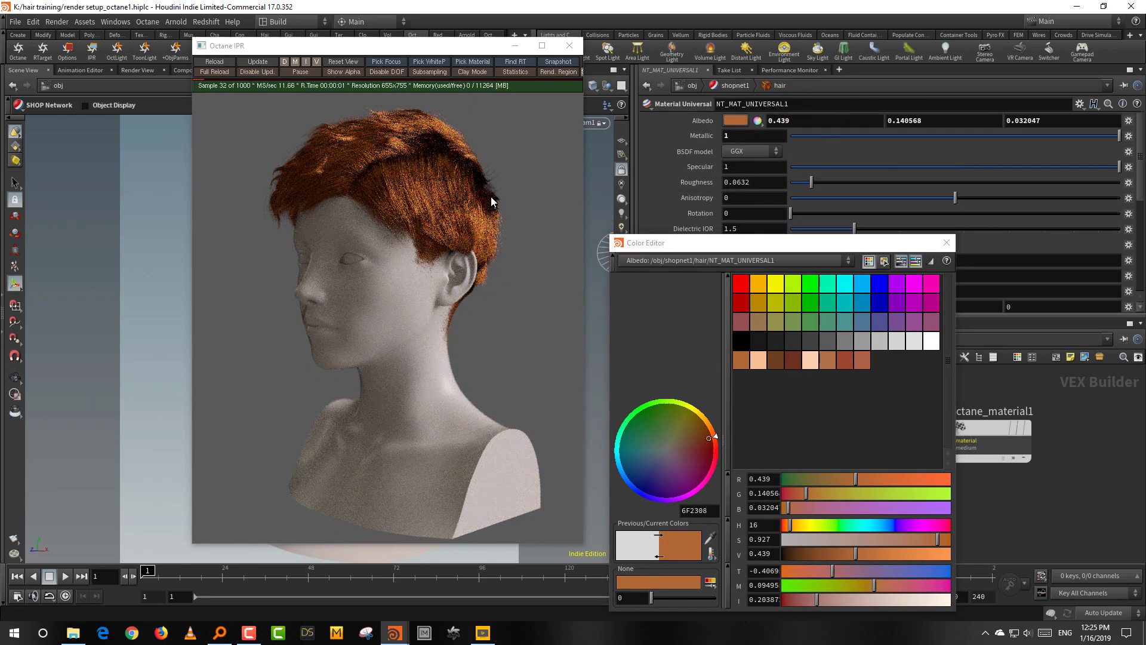
{"action": "left_click_drag", "start_coordinate": [708, 244], "coordinate": [710, 274]}
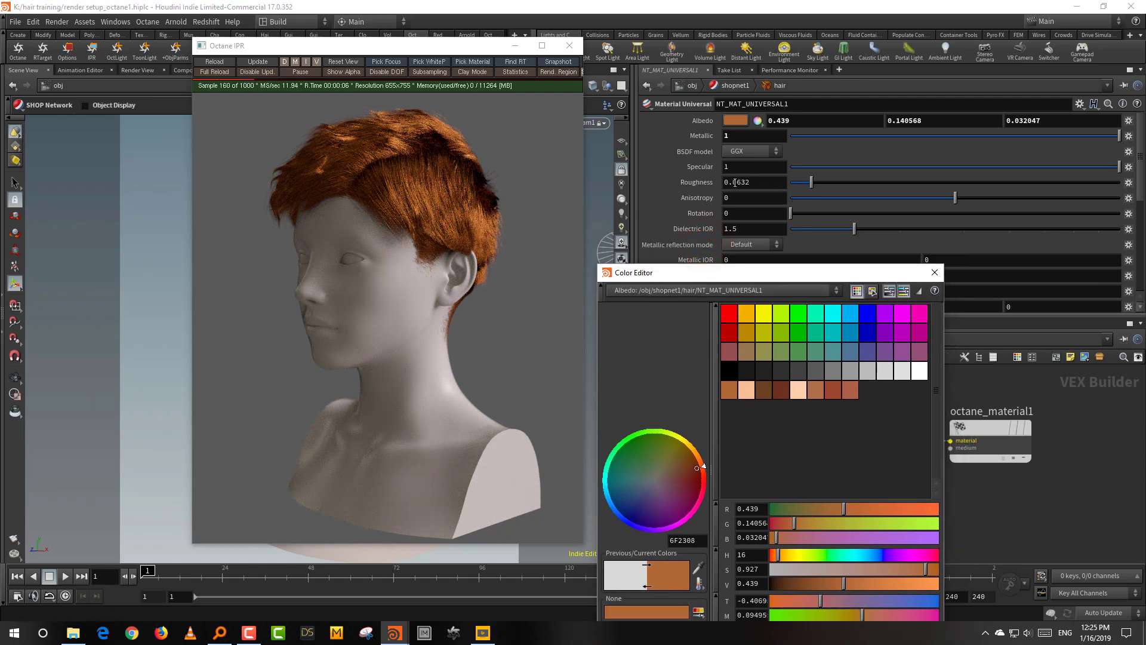
{"action": "left_click_drag", "start_coordinate": [734, 182], "coordinate": [768, 182]}
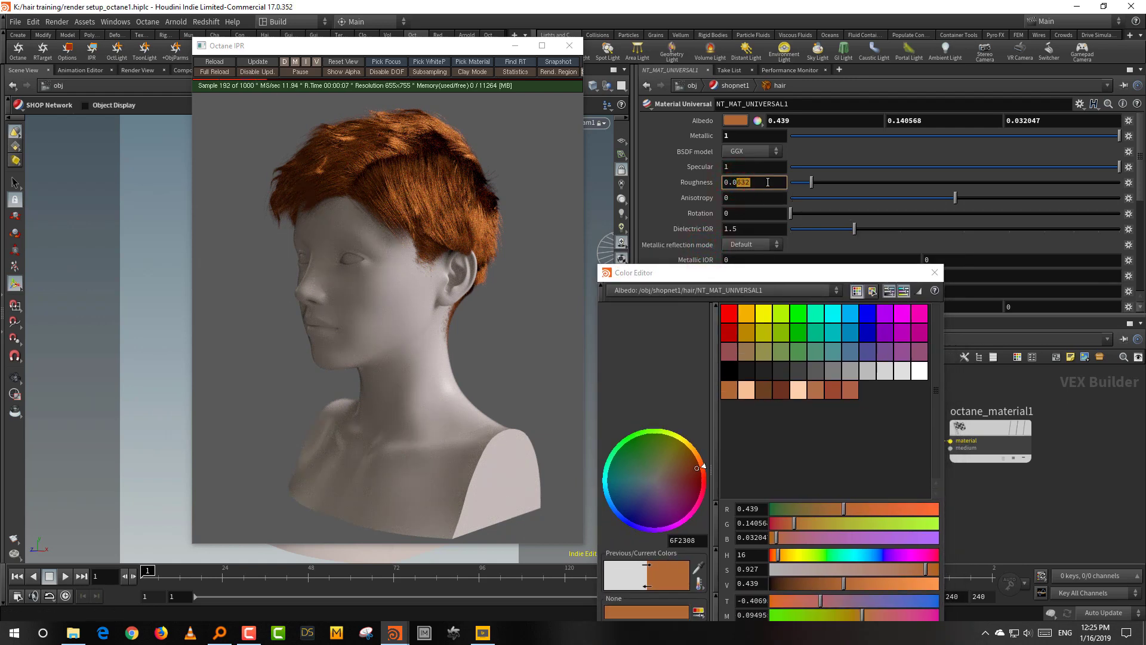
{"action": "key", "text": "BackSpace"}
{"action": "type", "text": "35"}
{"action": "key", "text": "Return"}
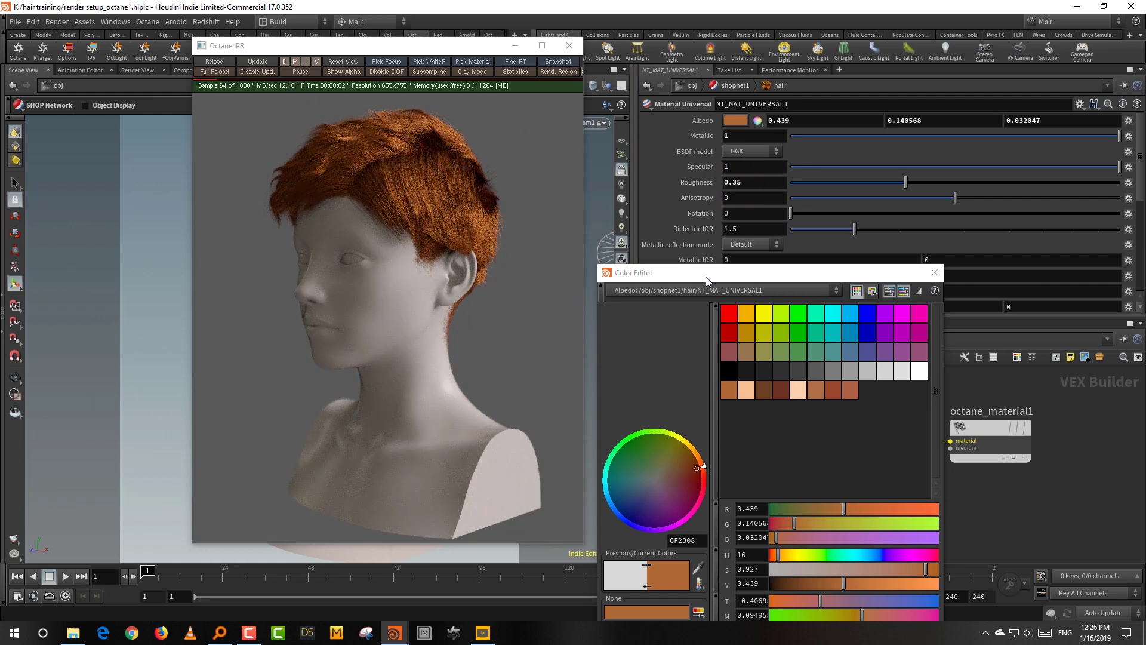
{"action": "left_click_drag", "start_coordinate": [706, 275], "coordinate": [674, 240]}
{"action": "left_click", "coordinate": [903, 238]}
Set the hair material's coating colour to pure white (1, 1, 1).
{"action": "scroll", "coordinate": [676, 206], "scroll_direction": "down", "scroll_amount": 7}
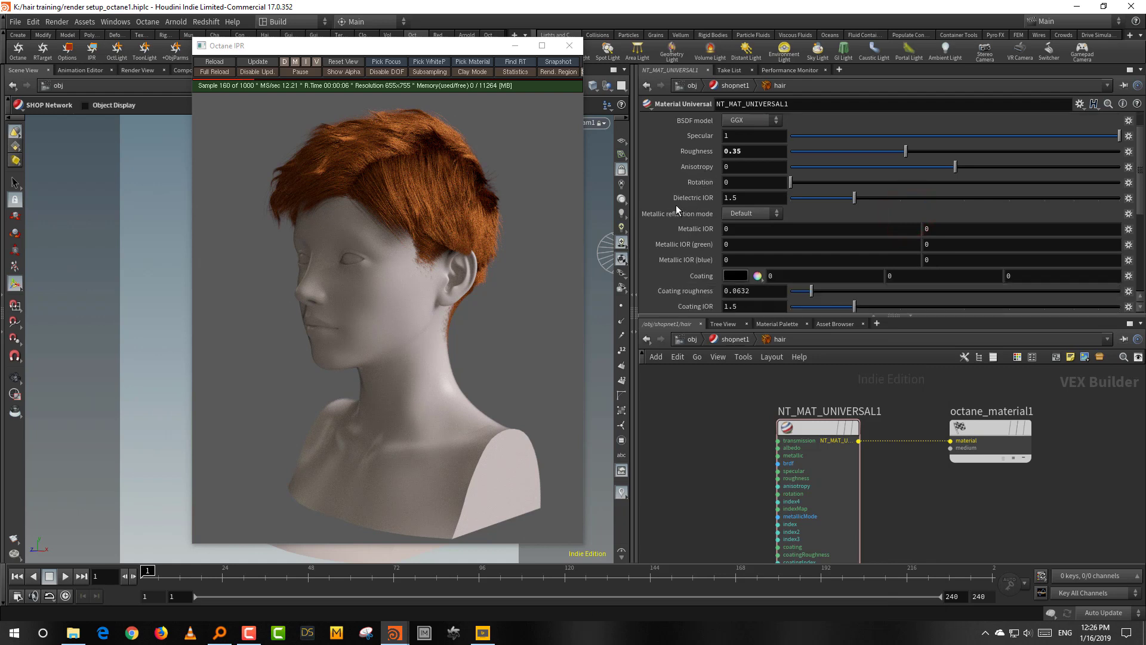
{"action": "scroll", "coordinate": [676, 206], "scroll_direction": "up", "scroll_amount": 1}
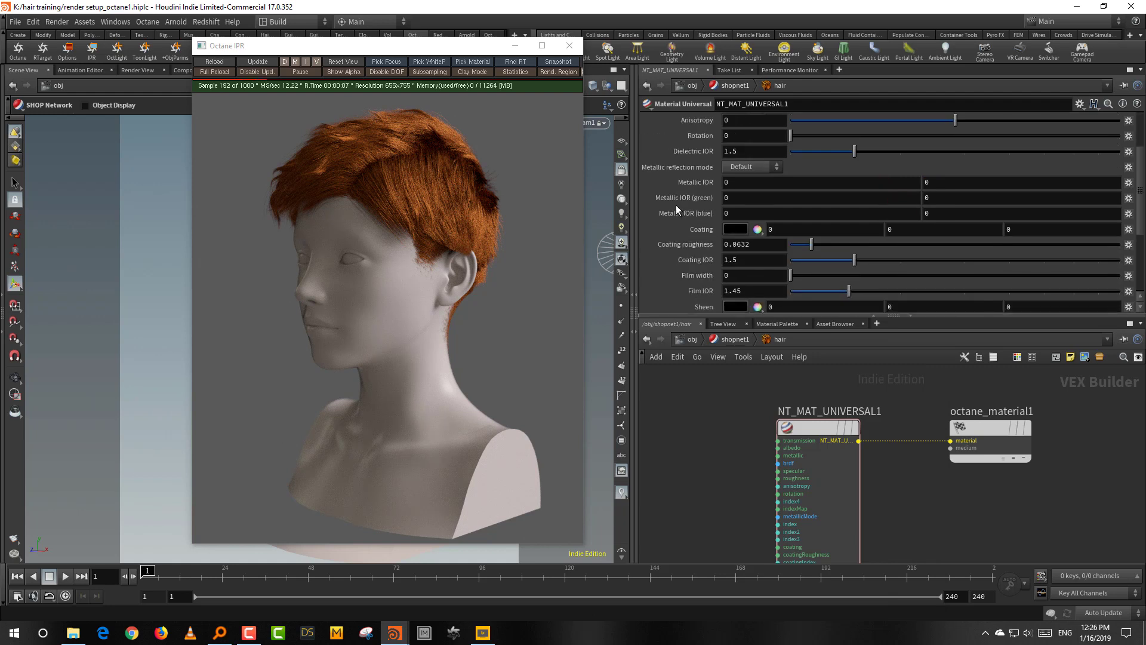
{"action": "left_click", "coordinate": [736, 234]}
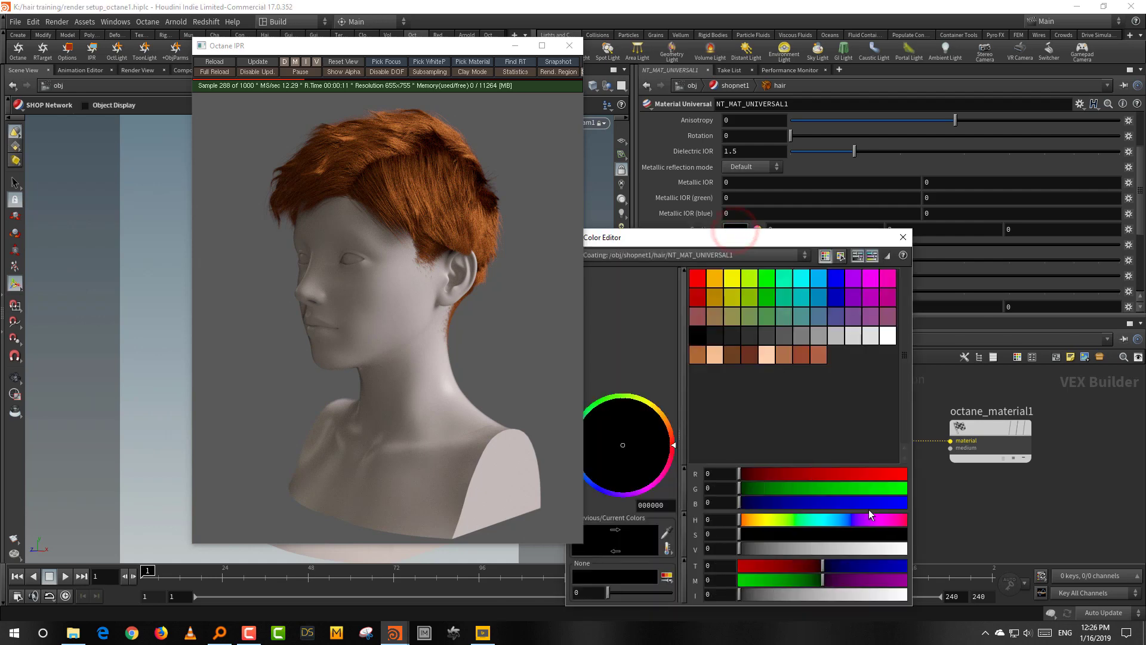
{"action": "left_click_drag", "start_coordinate": [884, 547], "coordinate": [974, 553]}
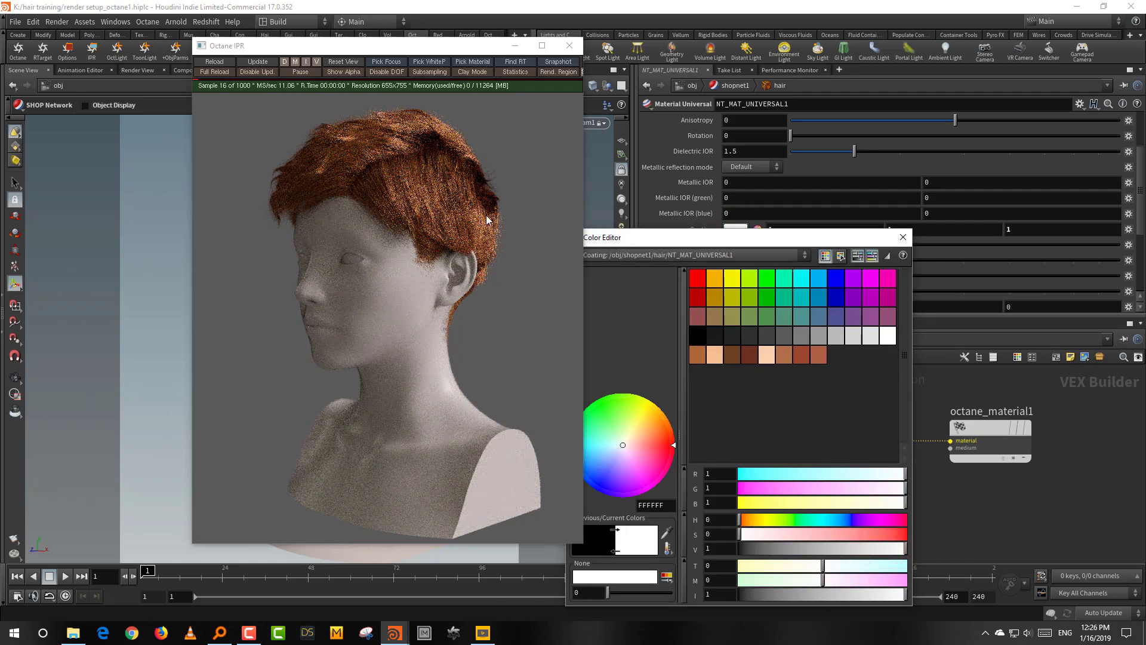
{"action": "left_click", "coordinate": [904, 237]}
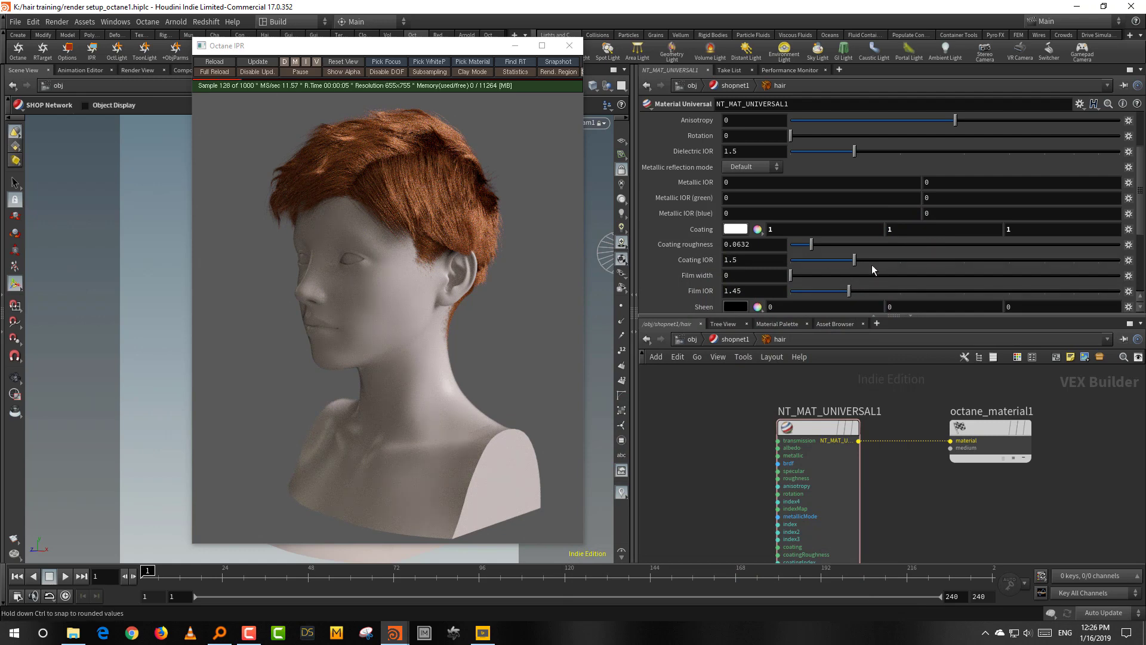
Set the hair material's coating IOR to 1.7.
{"action": "double_click", "coordinate": [734, 263]}
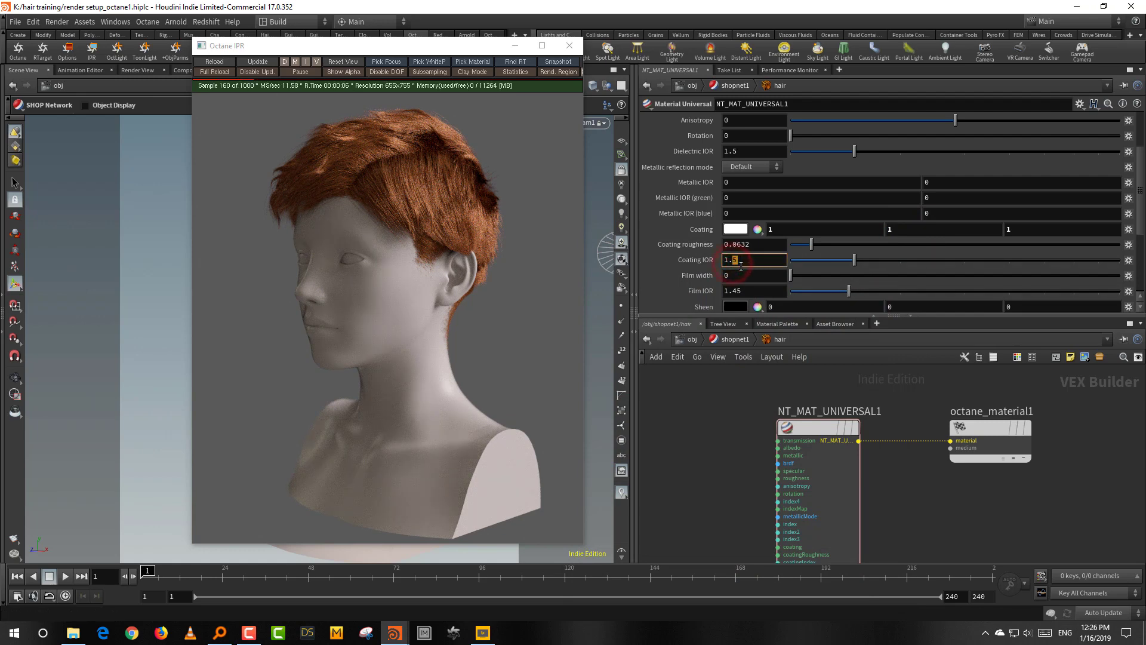
{"action": "type", "text": "7"}
{"action": "key", "text": "Return"}
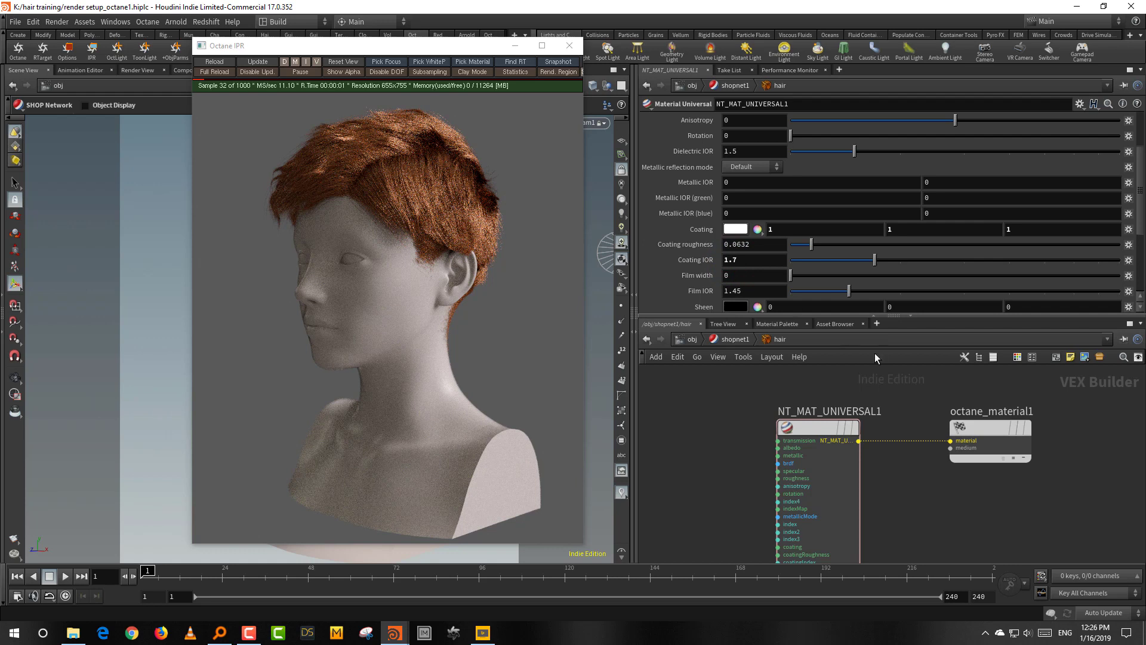
{"action": "left_click_drag", "start_coordinate": [829, 316], "coordinate": [828, 350]}
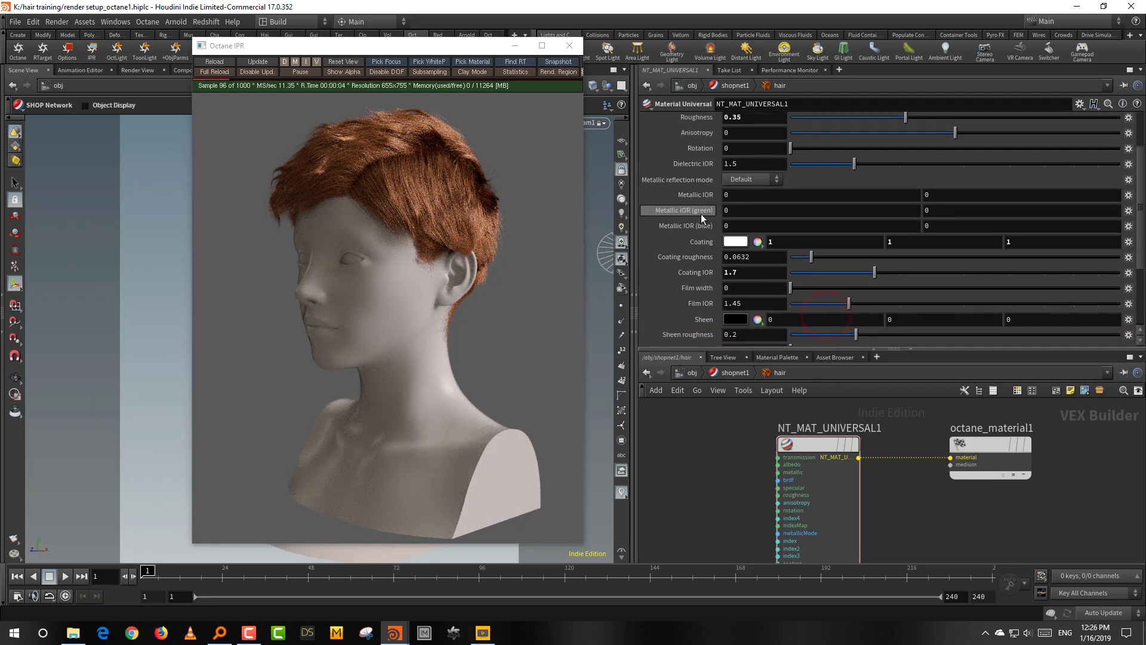
{"action": "scroll", "coordinate": [685, 185], "scroll_direction": "up", "scroll_amount": 4}
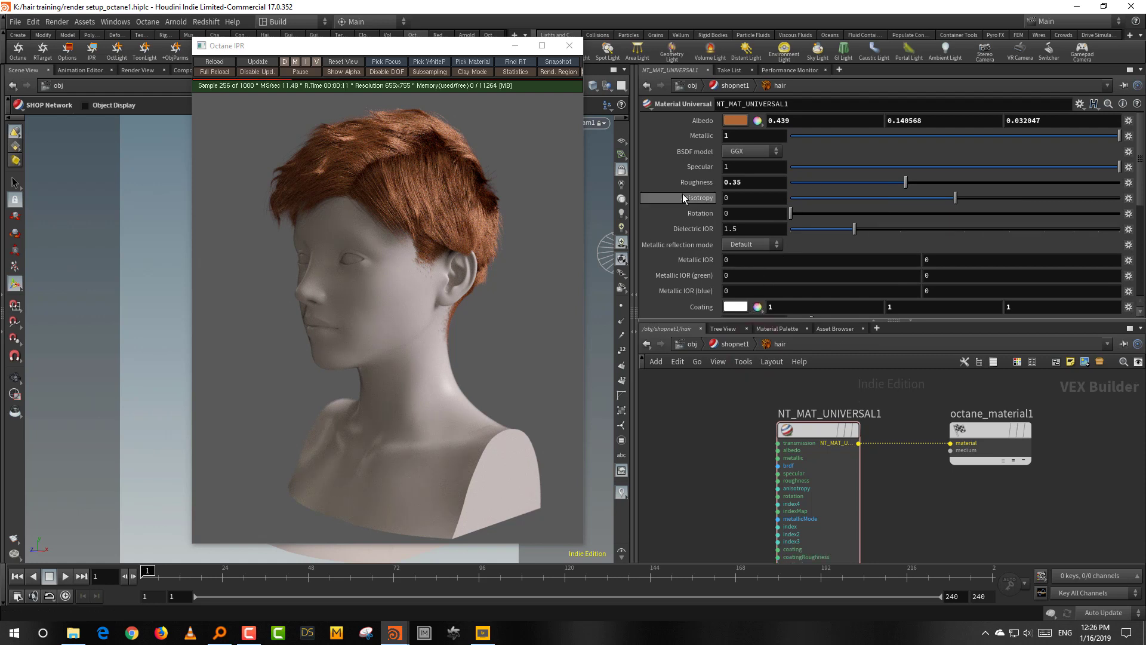
{"action": "scroll", "coordinate": [683, 194], "scroll_direction": "down", "scroll_amount": 6}
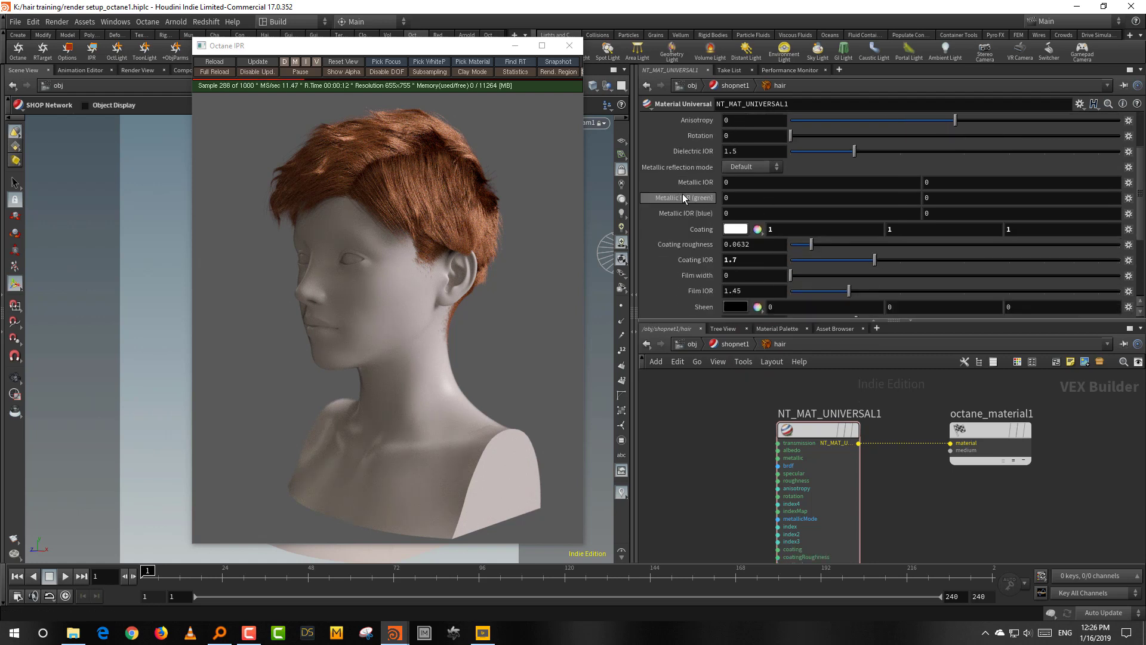
{"action": "scroll", "coordinate": [684, 199], "scroll_direction": "down", "scroll_amount": 4}
Close the Octane IPR window and open the hair object's geometry network at the obj level.
{"action": "left_click_drag", "start_coordinate": [449, 51], "coordinate": [462, 85]}
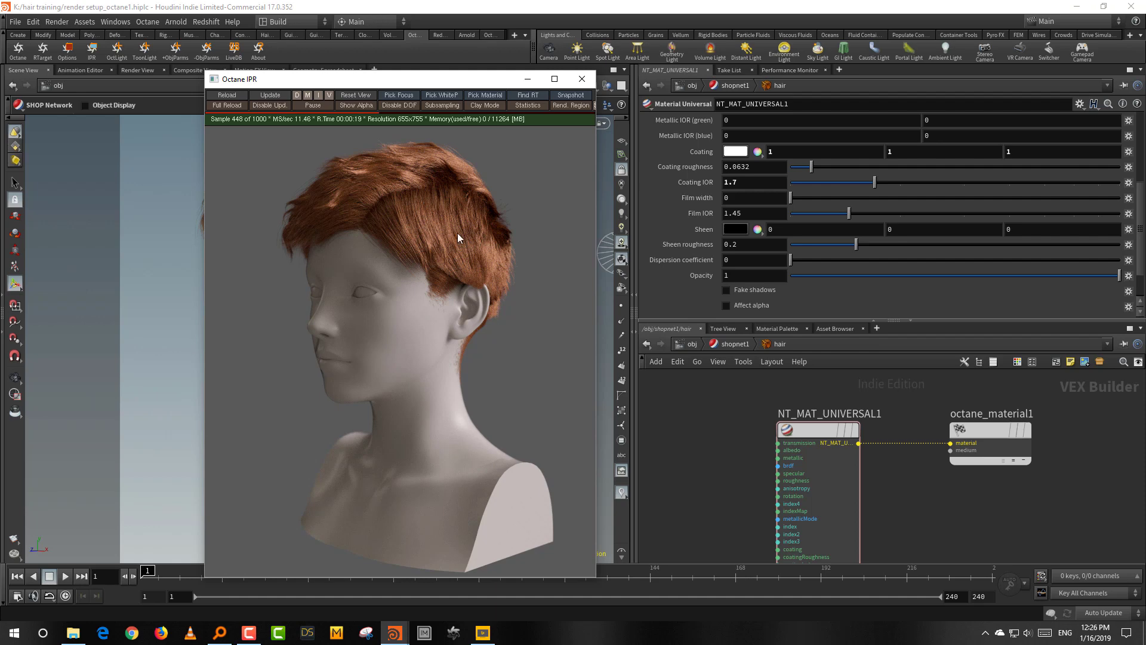
{"action": "left_click", "coordinate": [582, 79]}
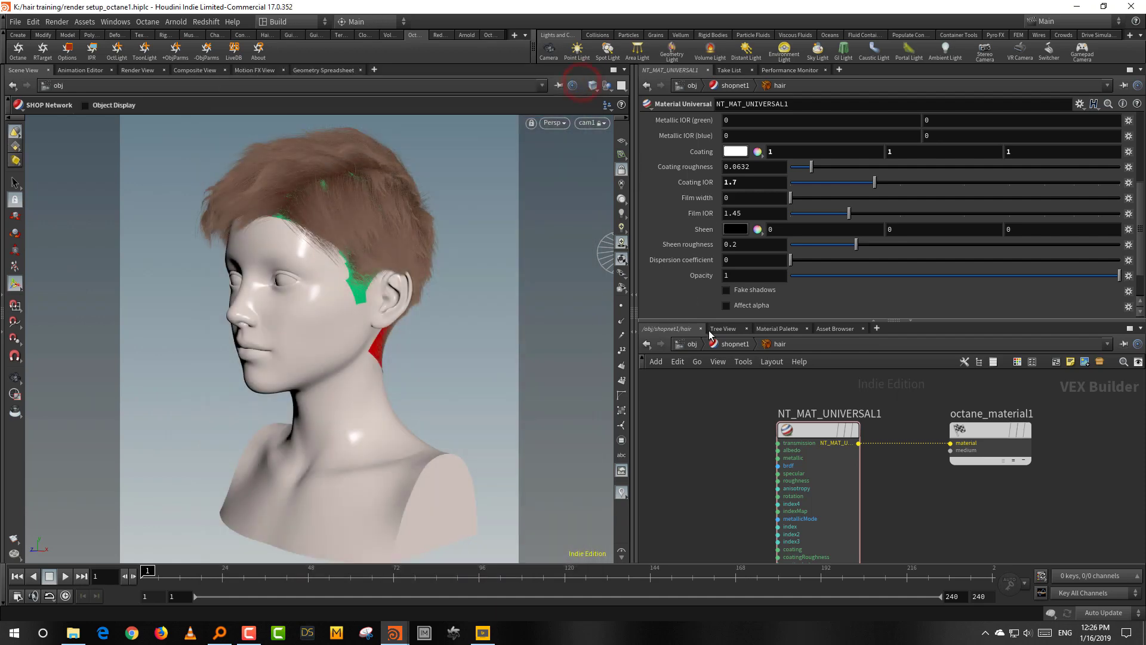
{"action": "left_click_drag", "start_coordinate": [718, 320], "coordinate": [718, 291]}
{"action": "left_click", "coordinate": [695, 316]}
{"action": "left_click", "coordinate": [697, 391]}
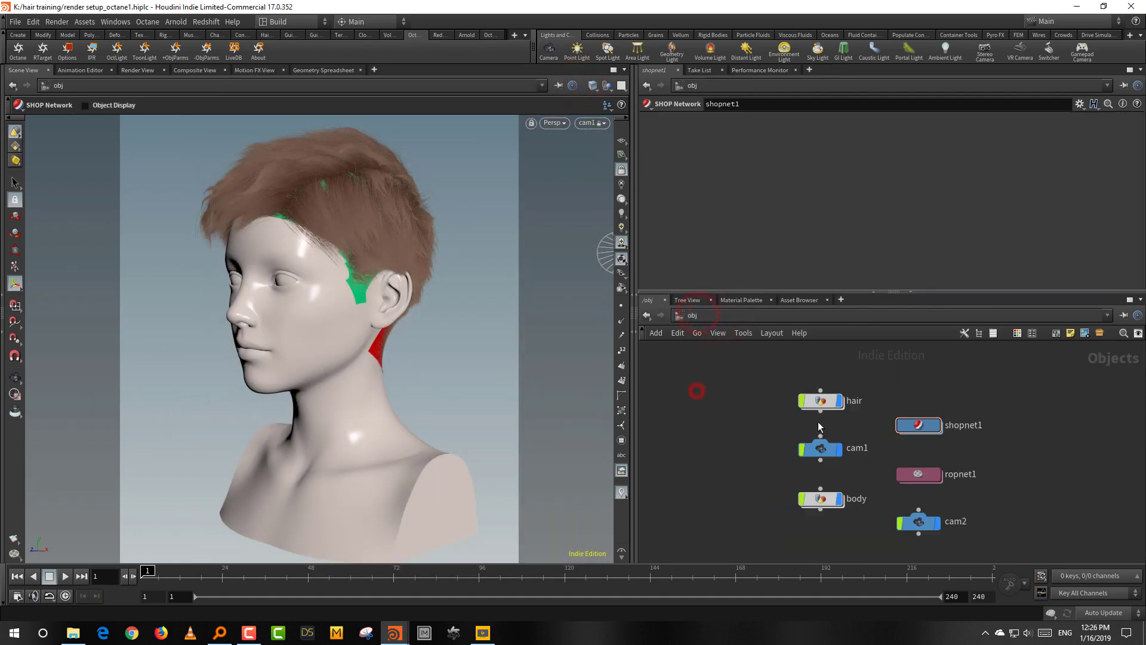
{"action": "double_click", "coordinate": [824, 402]}
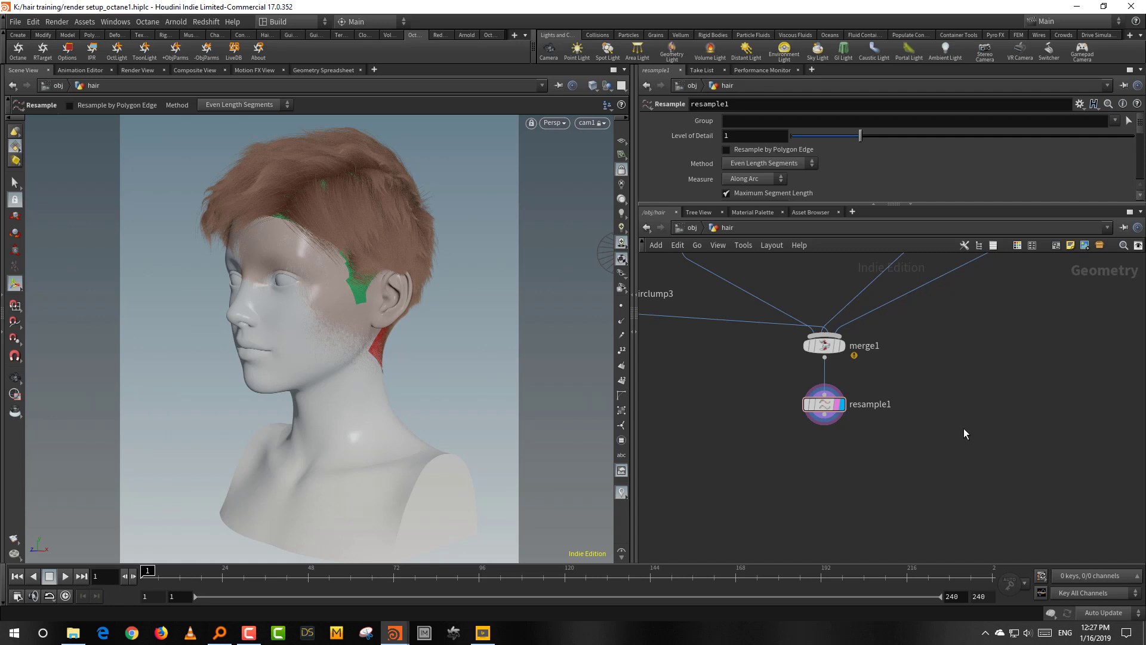
{"action": "middle_click_drag", "start_coordinate": [882, 467], "coordinate": [875, 519]}
{"action": "right_click_drag", "start_coordinate": [819, 511], "coordinate": [829, 488]}
{"action": "left_click", "coordinate": [813, 486]}
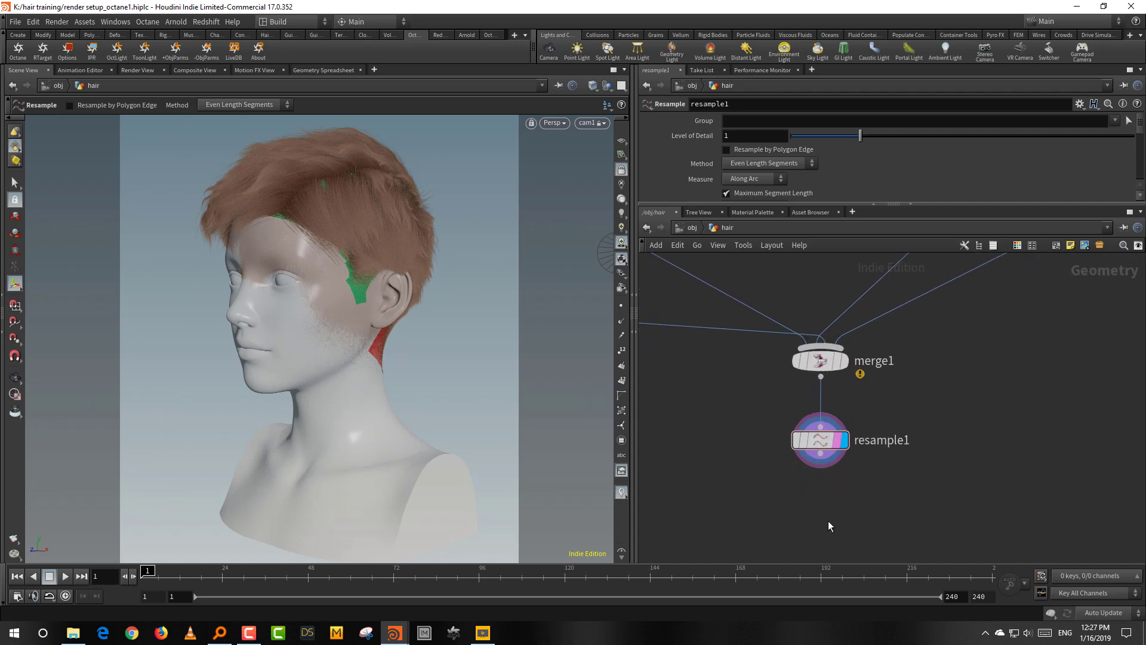
{"action": "key", "text": "Tab"}
{"action": "type", "text": "del"}
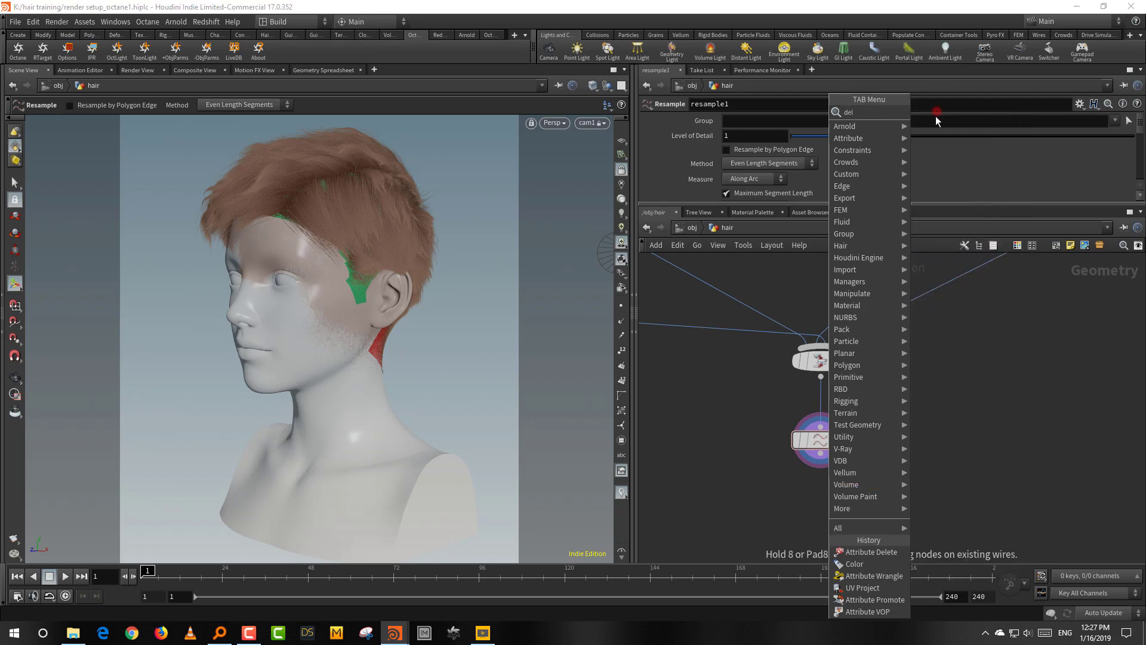
{"action": "left_click", "coordinate": [935, 113]}
{"action": "left_click", "coordinate": [830, 524]}
{"action": "left_click", "coordinate": [830, 510]}
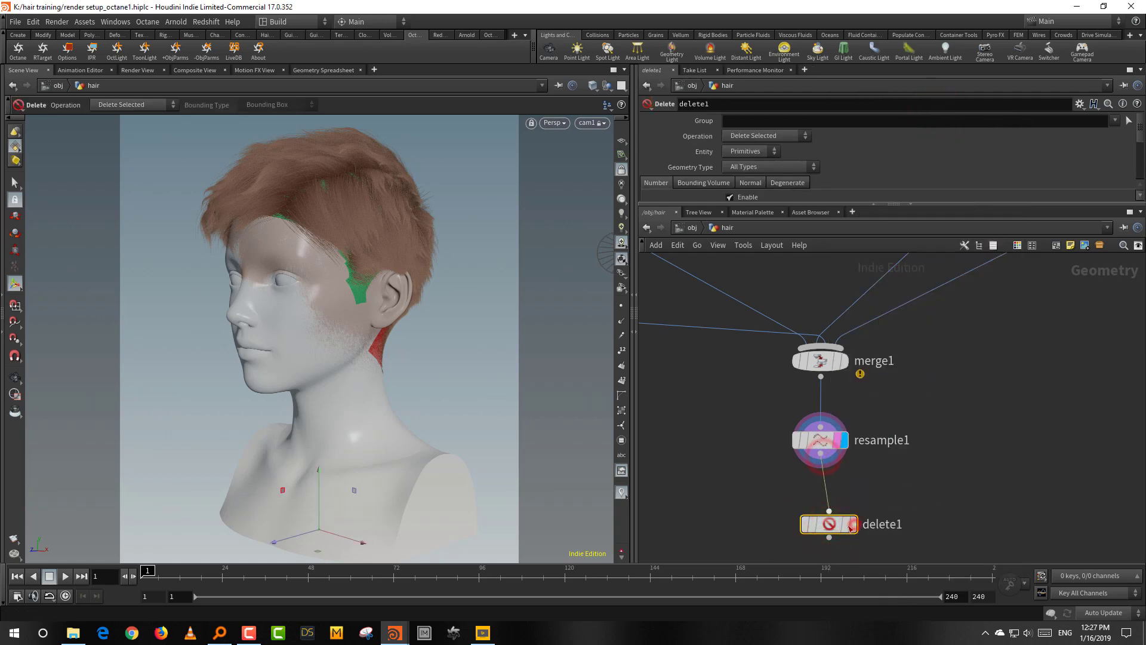
{"action": "left_click", "coordinate": [1115, 121]}
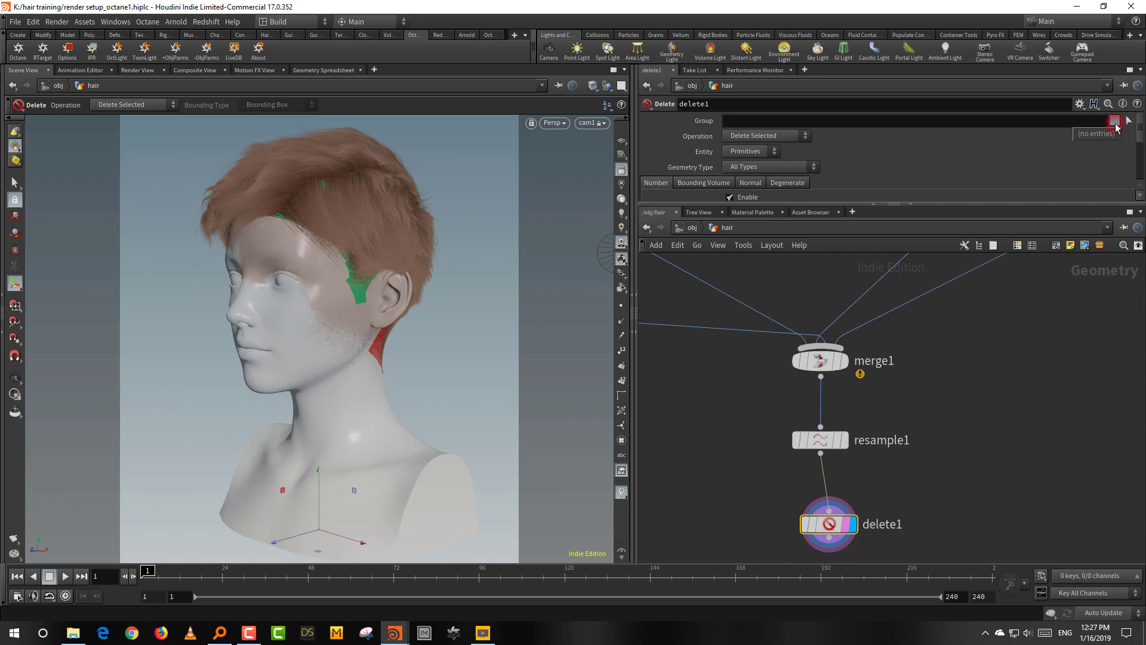
{"action": "left_click", "coordinate": [908, 507]}
{"action": "left_click_drag", "start_coordinate": [925, 481], "coordinate": [778, 562]}
{"action": "key", "text": "Delete"}
Add an Attribute Delete node after the resample node and have it remove the Cd point attribute.
{"action": "key", "text": "Tab"}
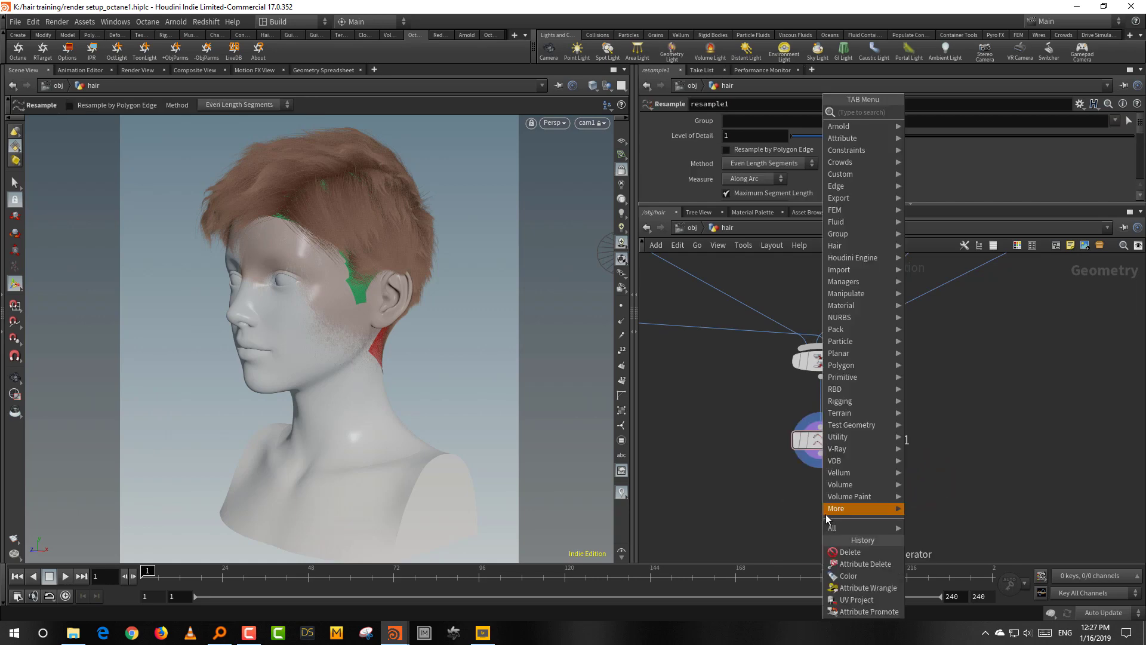
{"action": "type", "text": "del"}
{"action": "left_click", "coordinate": [943, 137]}
{"action": "left_click", "coordinate": [1138, 120]}
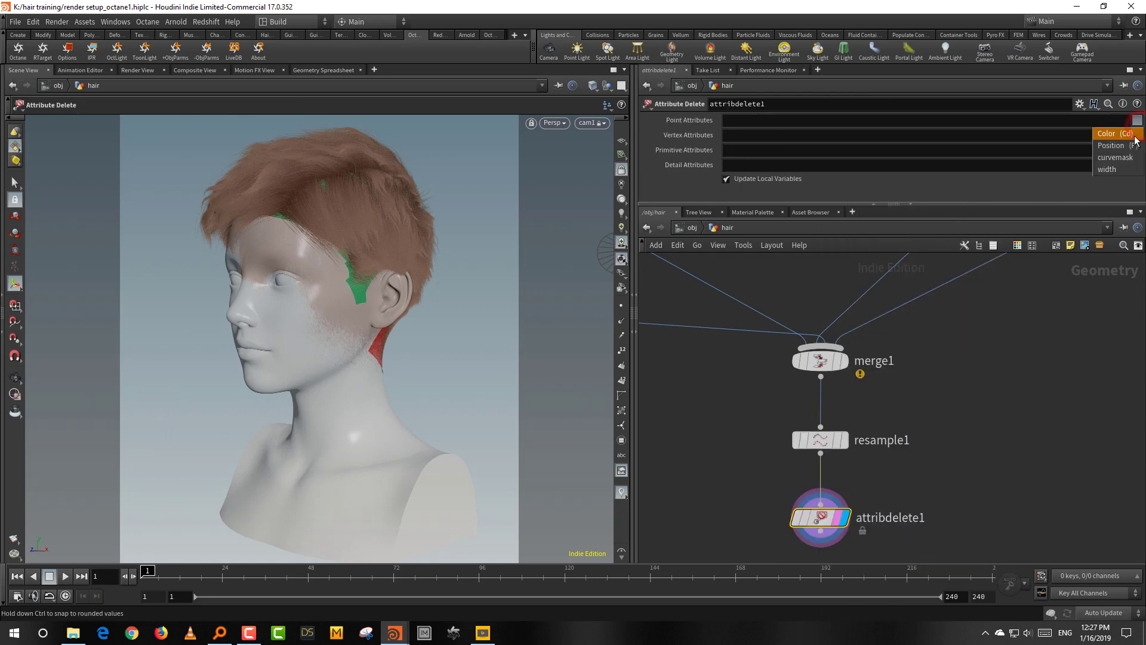
{"action": "left_click", "coordinate": [1135, 137]}
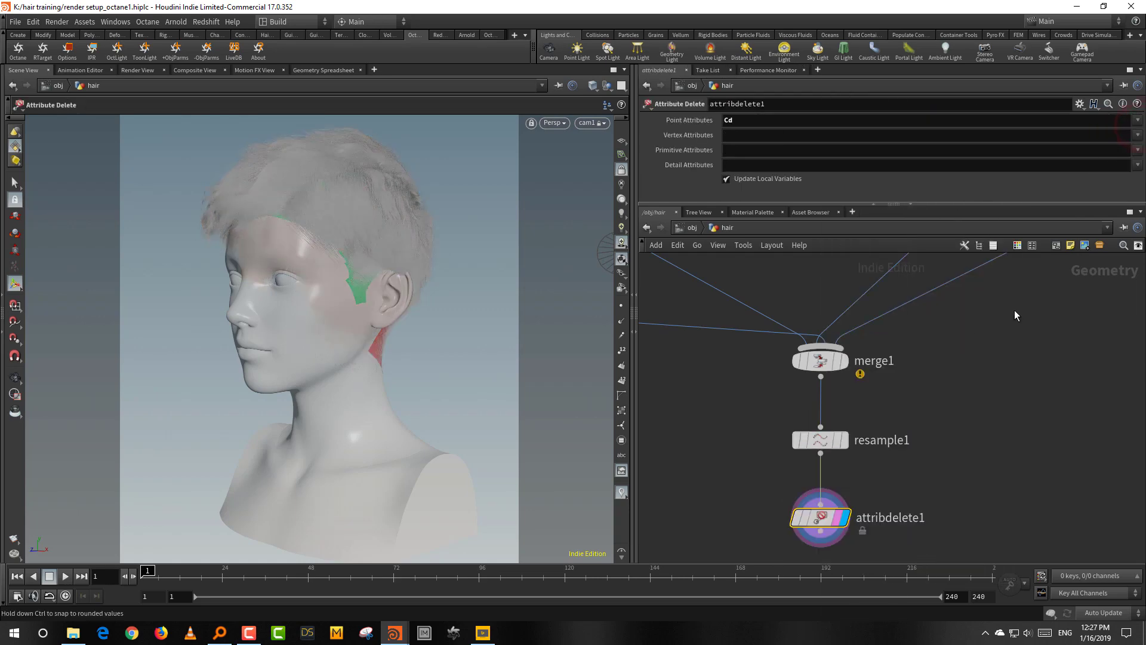
{"action": "left_click", "coordinate": [960, 460]}
Add an Attribute VOP node below the attribute delete node and set it to run over Primitives.
{"action": "middle_click_drag", "start_coordinate": [916, 478], "coordinate": [918, 413]}
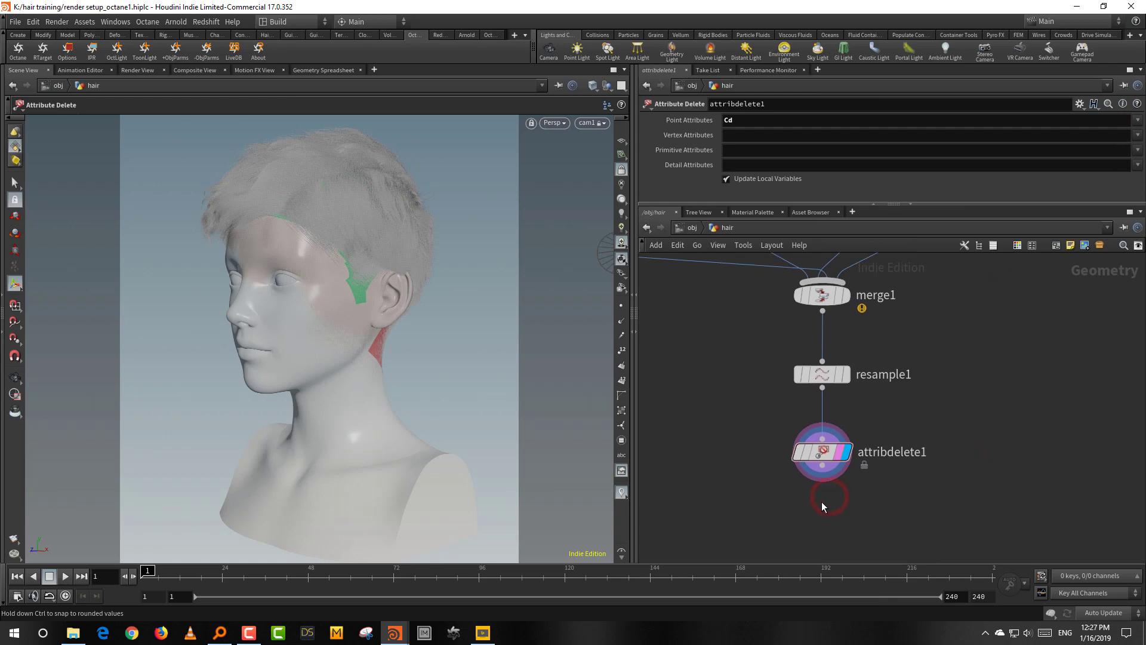
{"action": "key", "text": "Tab"}
{"action": "type", "text": "vop"}
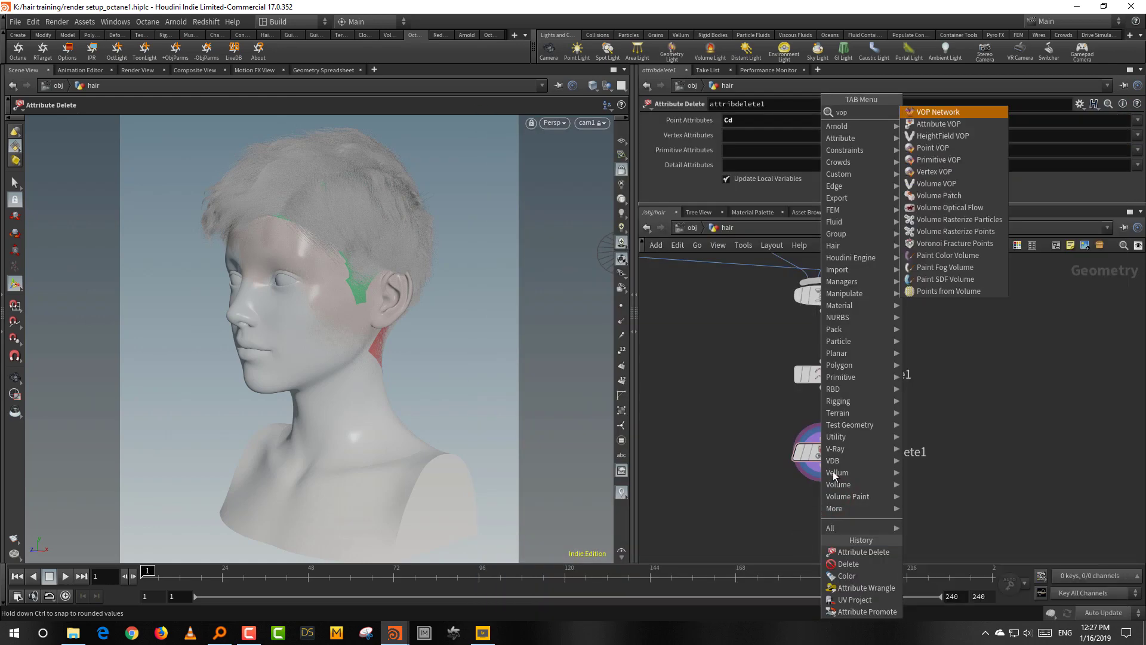
{"action": "left_click", "coordinate": [960, 124]}
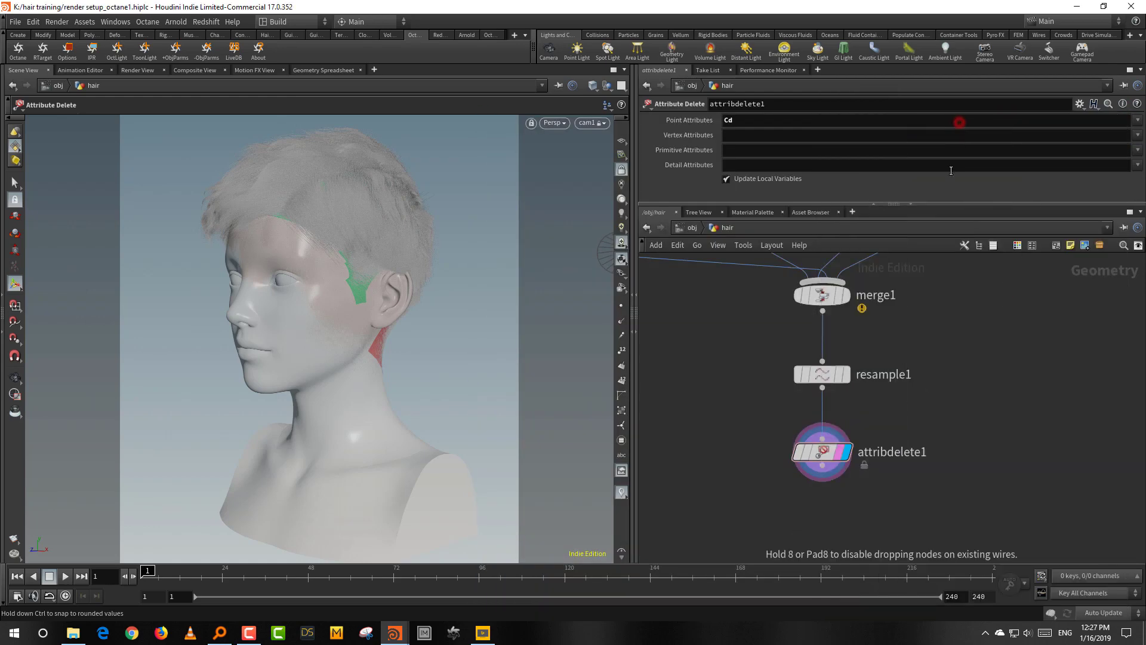
{"action": "left_click", "coordinate": [822, 533]}
{"action": "left_click", "coordinate": [753, 153]}
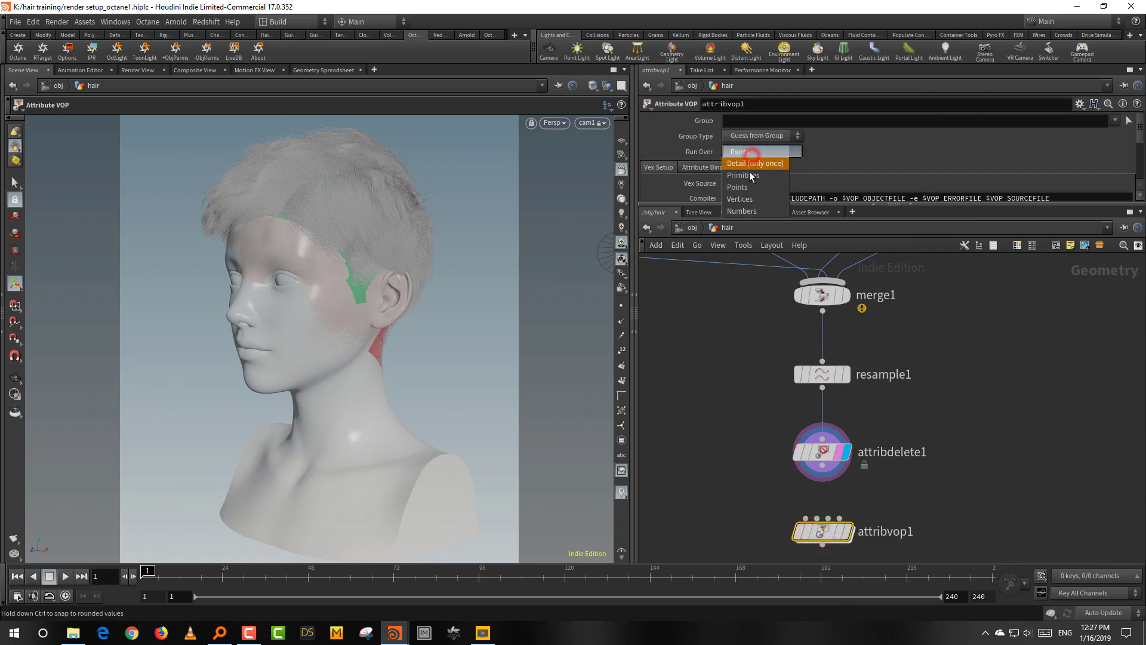
{"action": "left_click", "coordinate": [750, 177]}
Display the Attribute VOP node and connect the attribute delete node's output to its first input.
{"action": "left_click", "coordinate": [848, 531]}
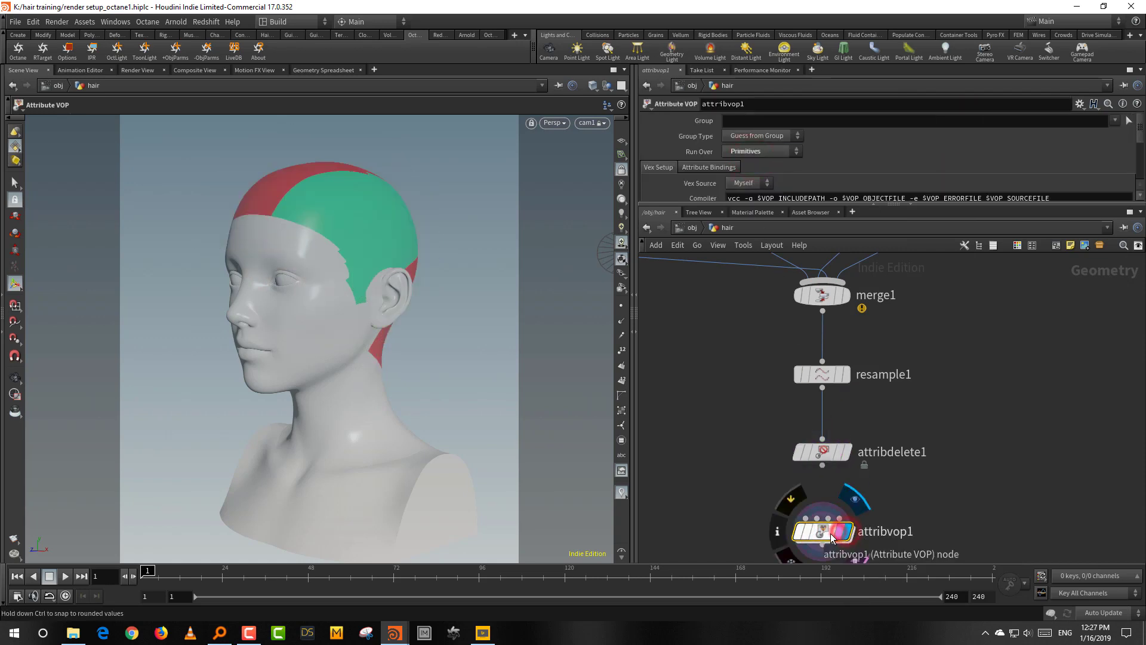
{"action": "left_click_drag", "start_coordinate": [822, 469], "coordinate": [805, 518]}
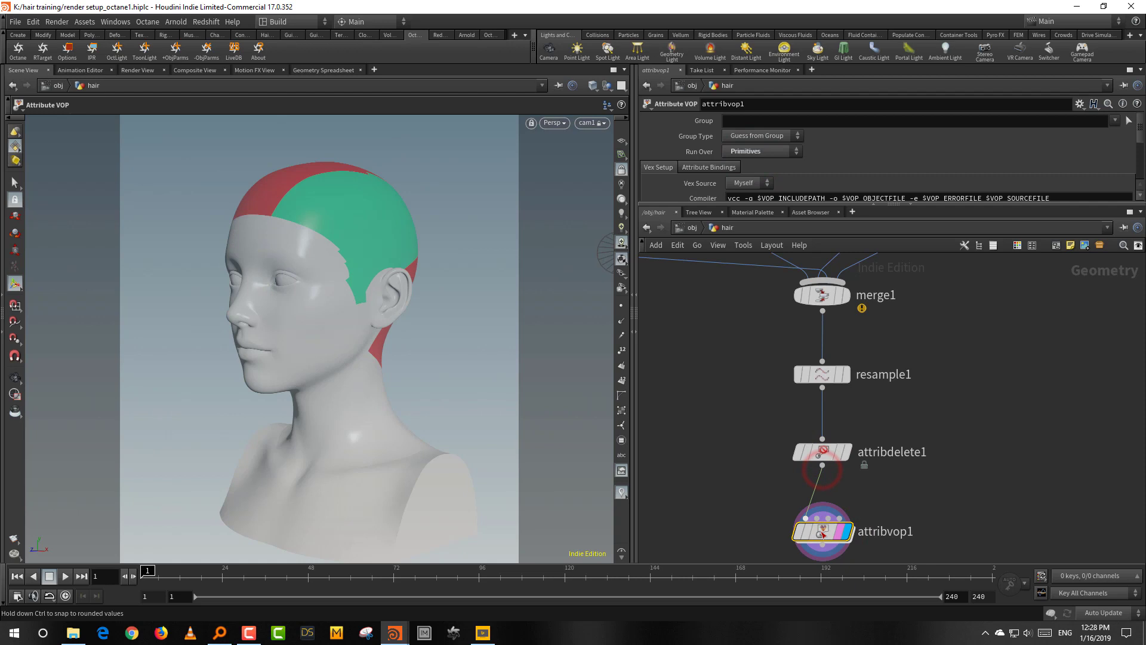
{"action": "left_click", "coordinate": [893, 505]}
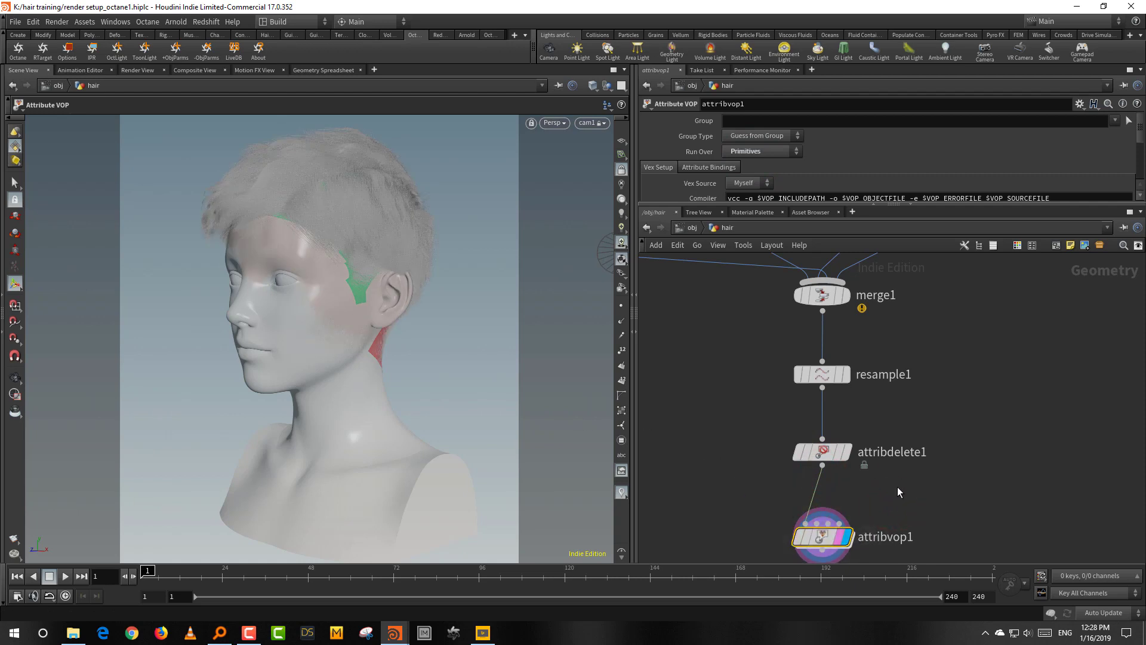
Open the Attribute VOP's inner network, widen the network area and move the geometry output node further from the globals node.
{"action": "scroll", "coordinate": [897, 486], "scroll_direction": "down", "scroll_amount": 5}
{"action": "middle_click_drag", "start_coordinate": [913, 476], "coordinate": [914, 399]}
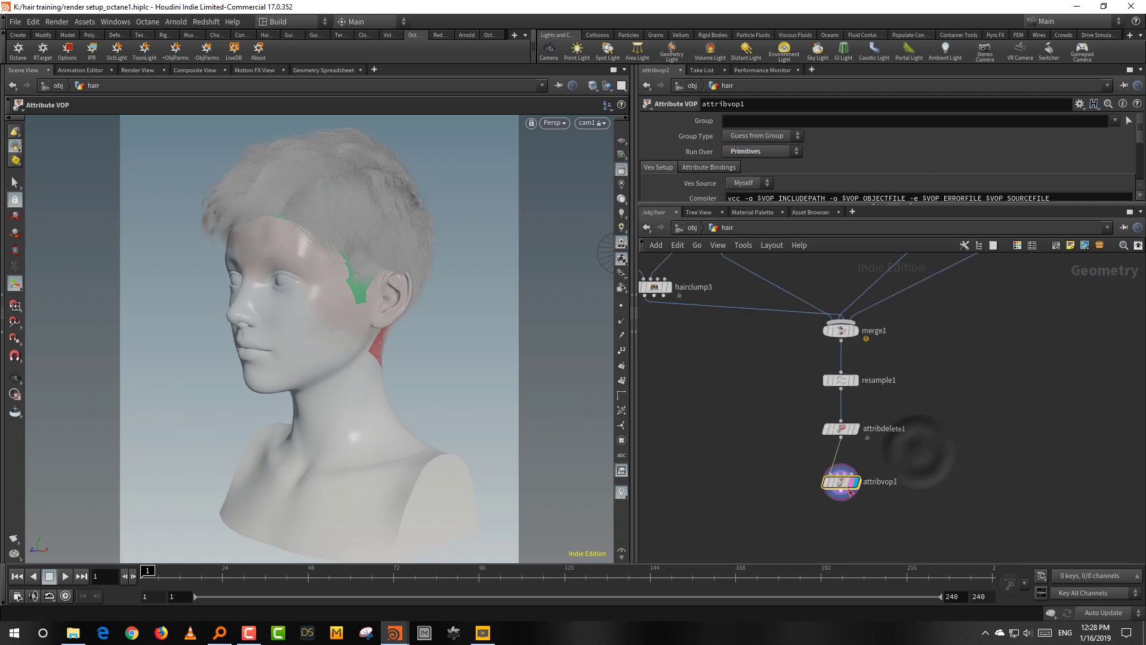
{"action": "double_click", "coordinate": [841, 482]}
{"action": "left_click_drag", "start_coordinate": [977, 298], "coordinate": [1018, 370]}
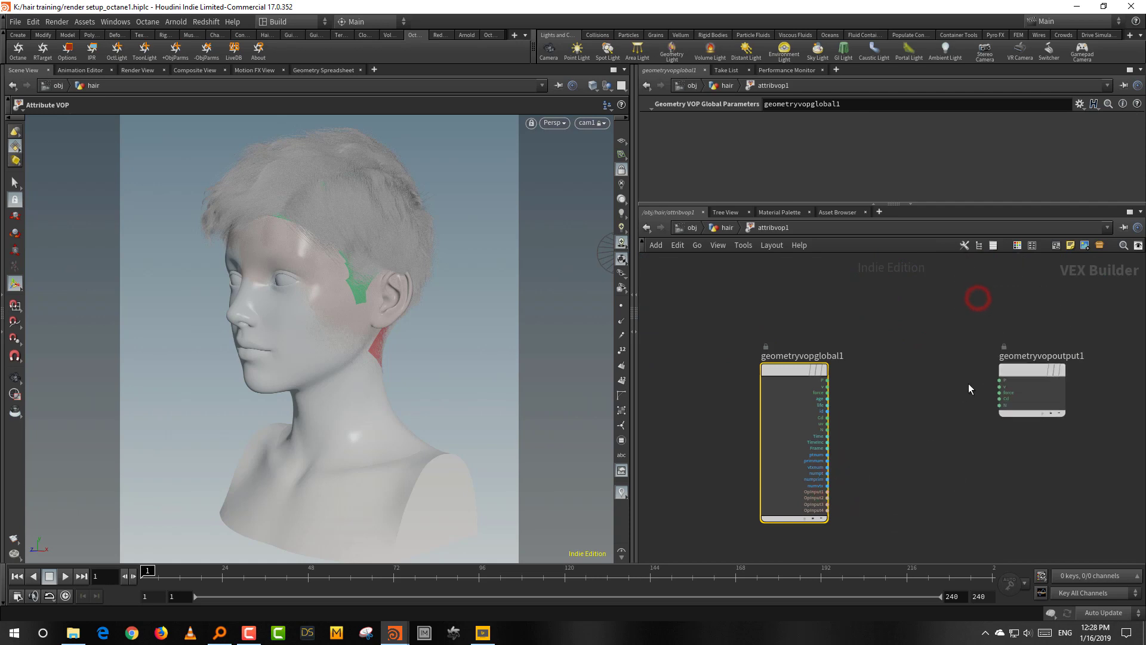
{"action": "middle_click_drag", "start_coordinate": [918, 430], "coordinate": [846, 412]}
{"action": "right_click_drag", "start_coordinate": [847, 412], "coordinate": [770, 417]}
{"action": "left_click_drag", "start_coordinate": [639, 412], "coordinate": [604, 412]}
{"action": "left_click", "coordinate": [813, 354]}
{"action": "left_click_drag", "start_coordinate": [954, 343], "coordinate": [1003, 337]}
{"action": "left_click", "coordinate": [903, 342]}
Return to the hair network and examine hairgen3's thickness and density parameters and its node information.
{"action": "left_click", "coordinate": [693, 227]}
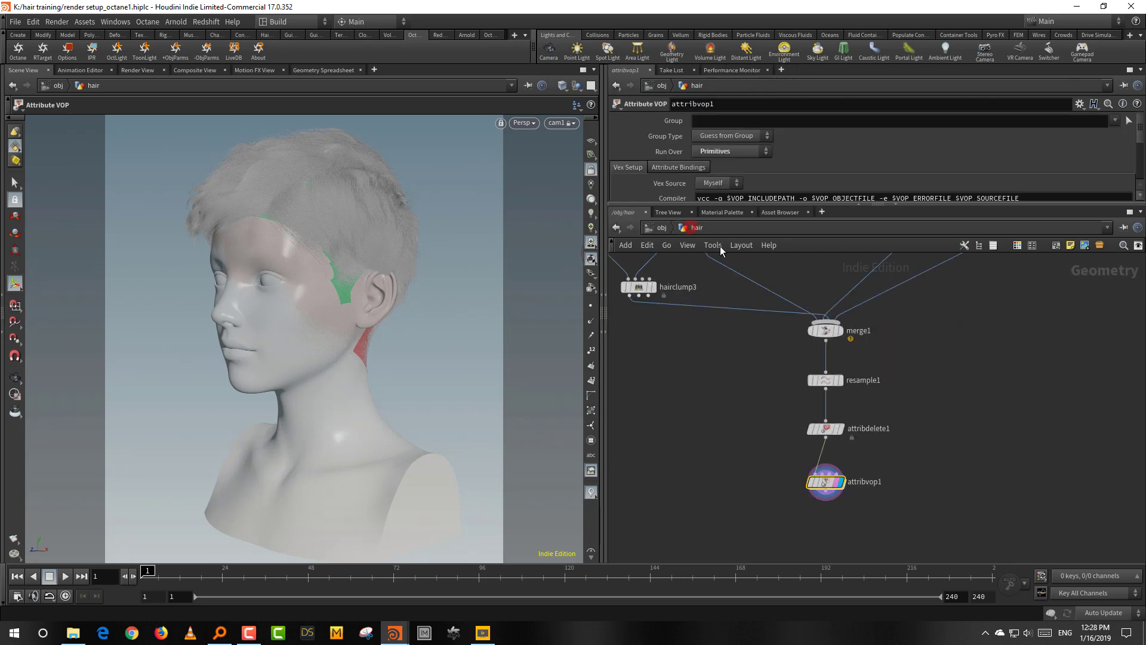
{"action": "middle_click_drag", "start_coordinate": [908, 338], "coordinate": [882, 396]}
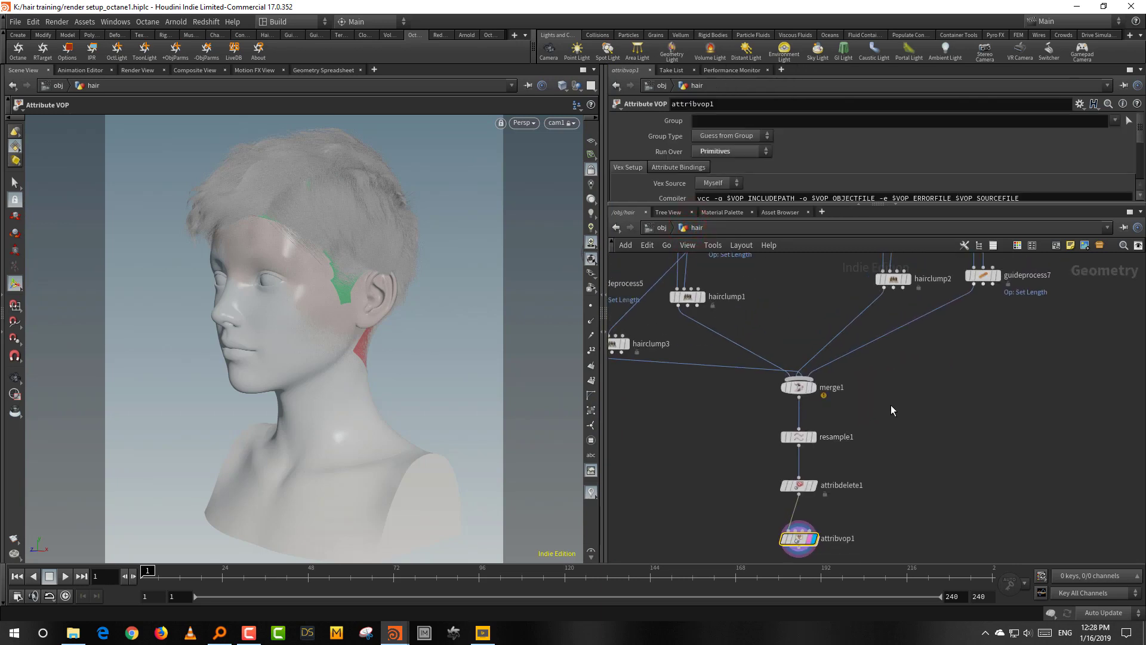
{"action": "middle_click_drag", "start_coordinate": [803, 351], "coordinate": [796, 545]}
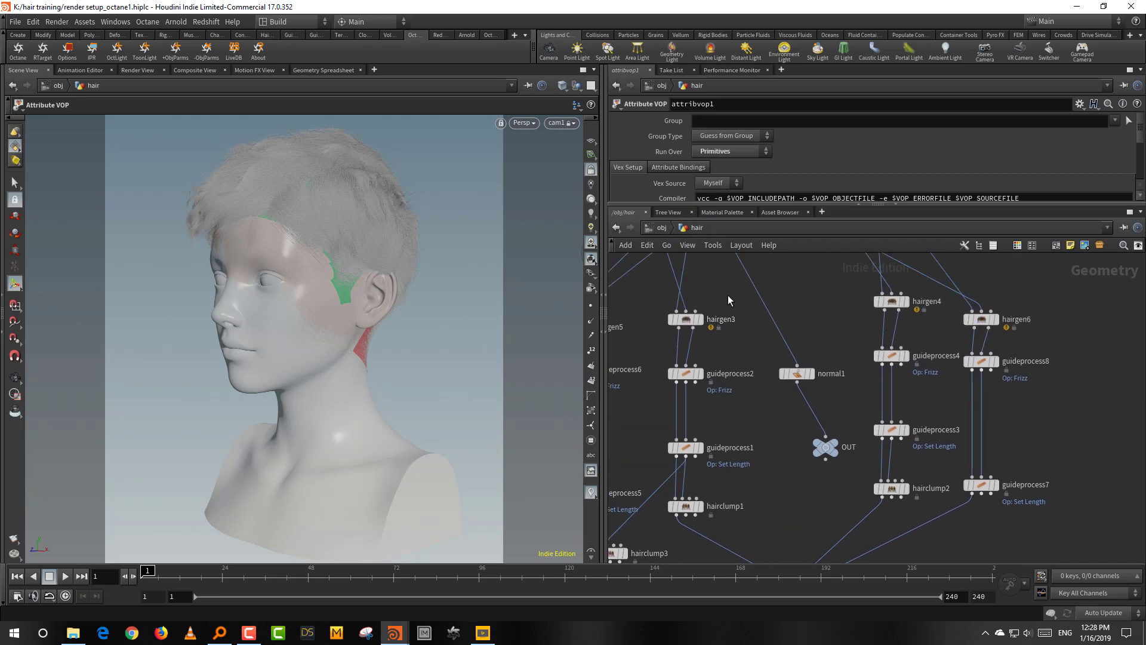
{"action": "left_click_drag", "start_coordinate": [730, 295], "coordinate": [641, 348]}
{"action": "left_click_drag", "start_coordinate": [740, 204], "coordinate": [739, 288]}
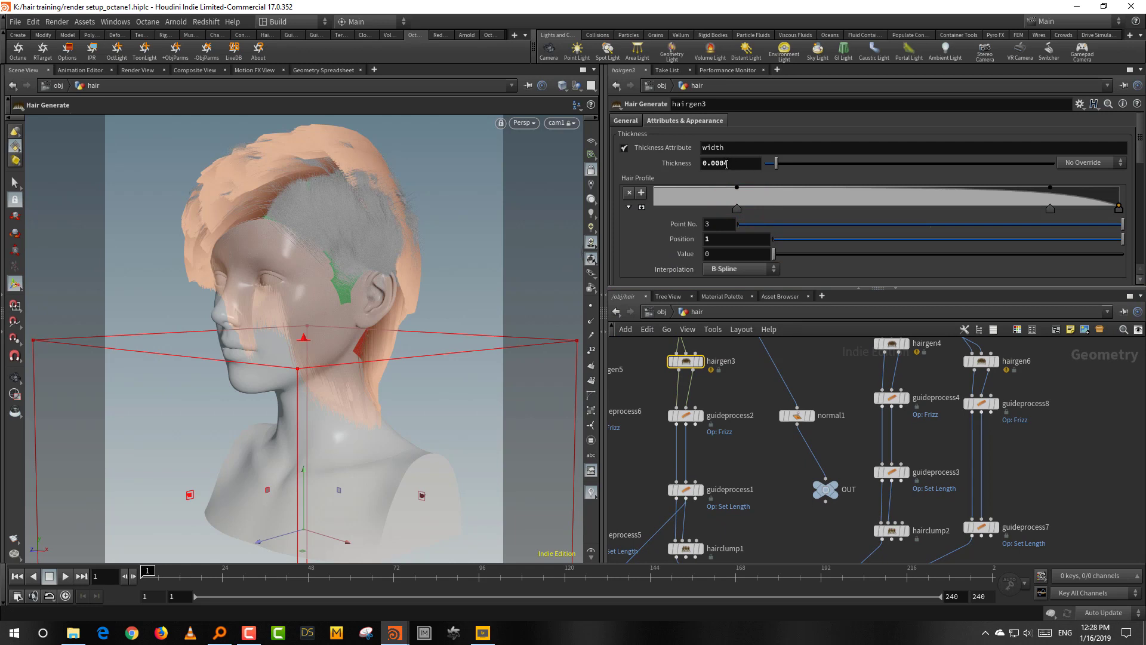
{"action": "left_click", "coordinate": [626, 120]}
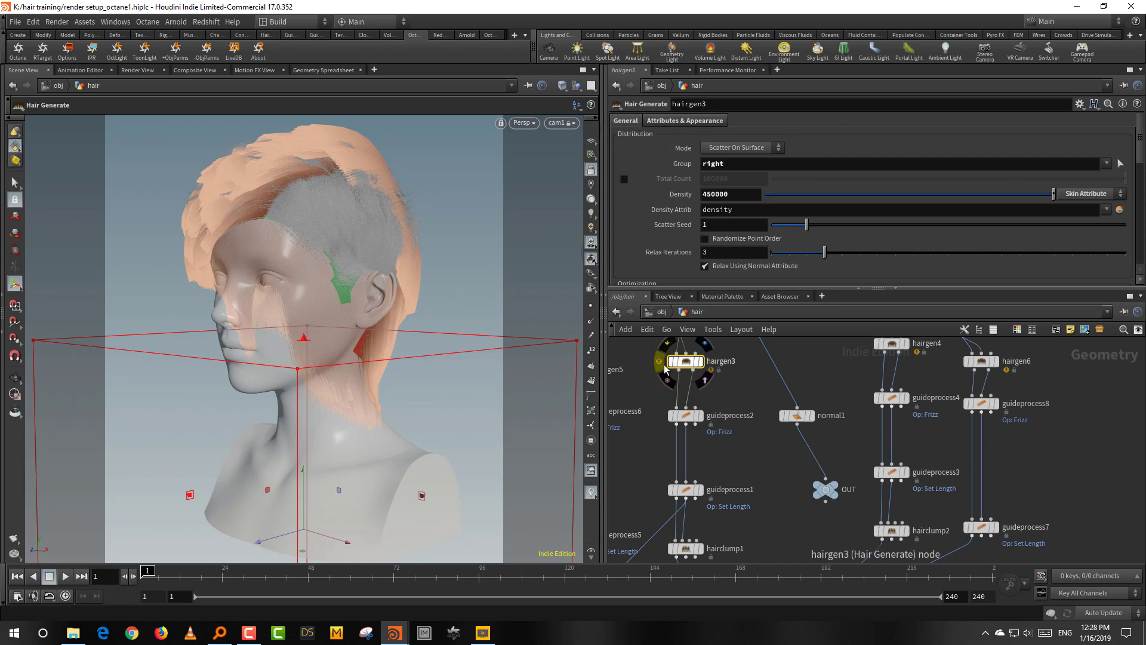
{"action": "left_click", "coordinate": [663, 365]}
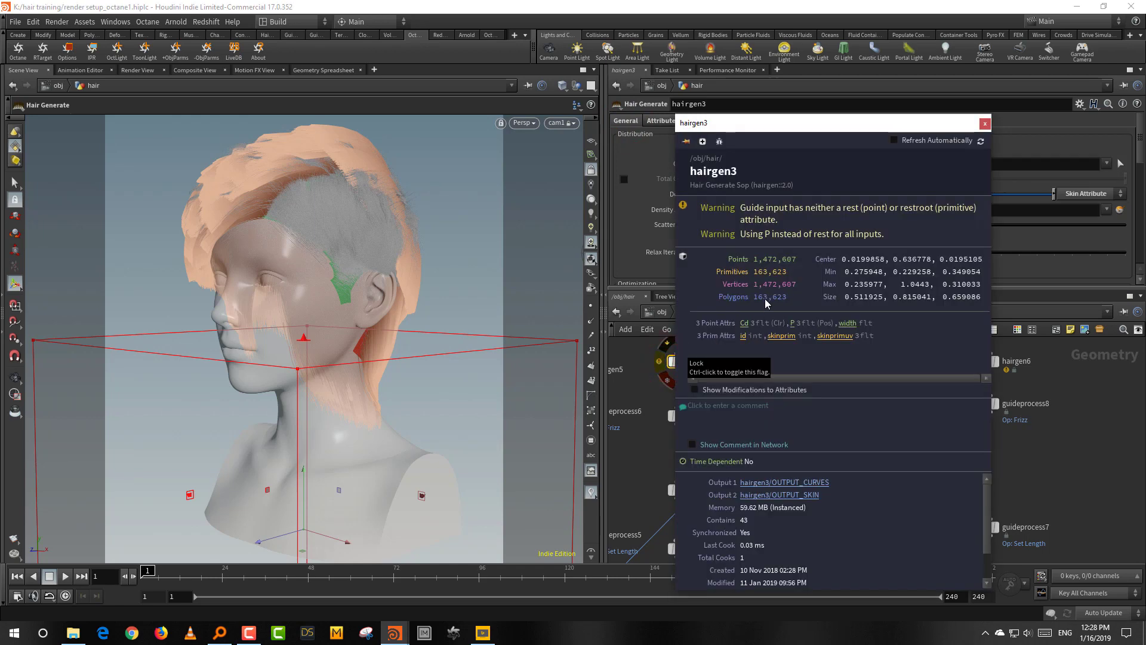
{"action": "left_click", "coordinate": [1066, 446]}
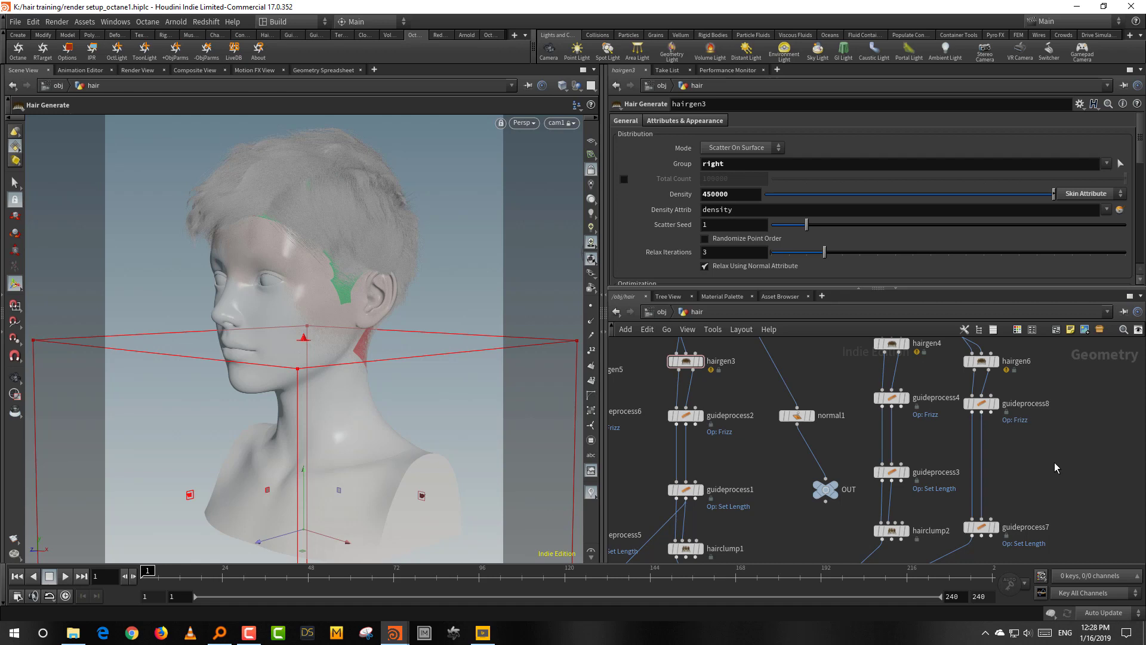
Reopen the Attribute VOP's inner network and add a Random node between the globals and output nodes.
{"action": "middle_click_drag", "start_coordinate": [1052, 457], "coordinate": [1051, 468]}
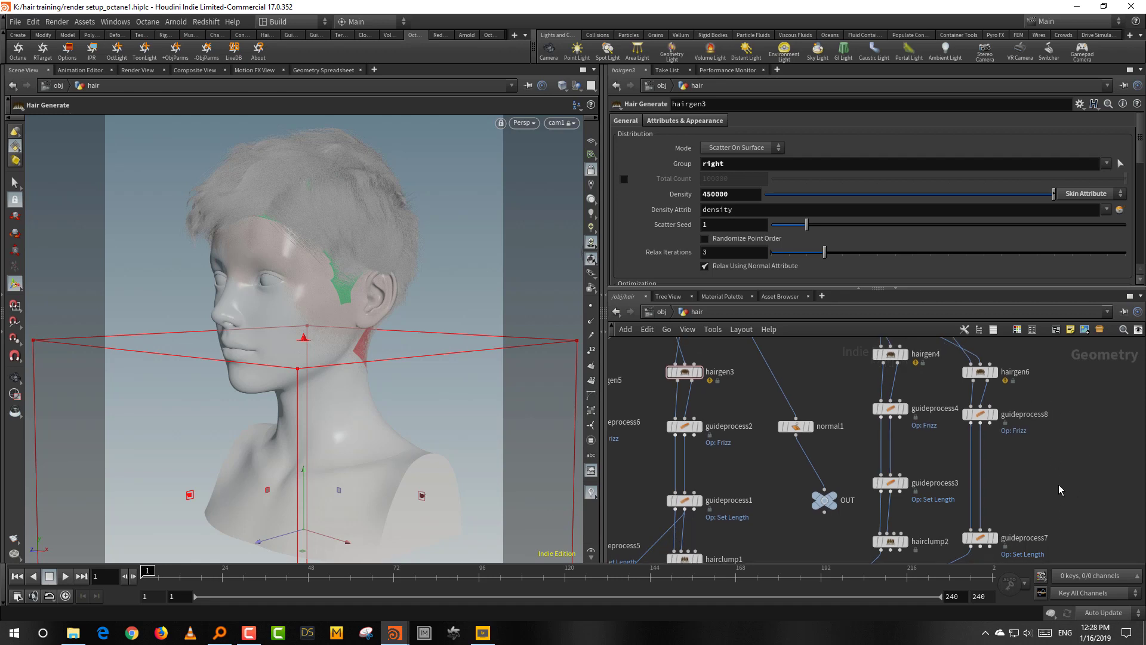
{"action": "middle_click_drag", "start_coordinate": [1056, 545], "coordinate": [1061, 316]}
{"action": "middle_click_drag", "start_coordinate": [1008, 490], "coordinate": [1012, 433]}
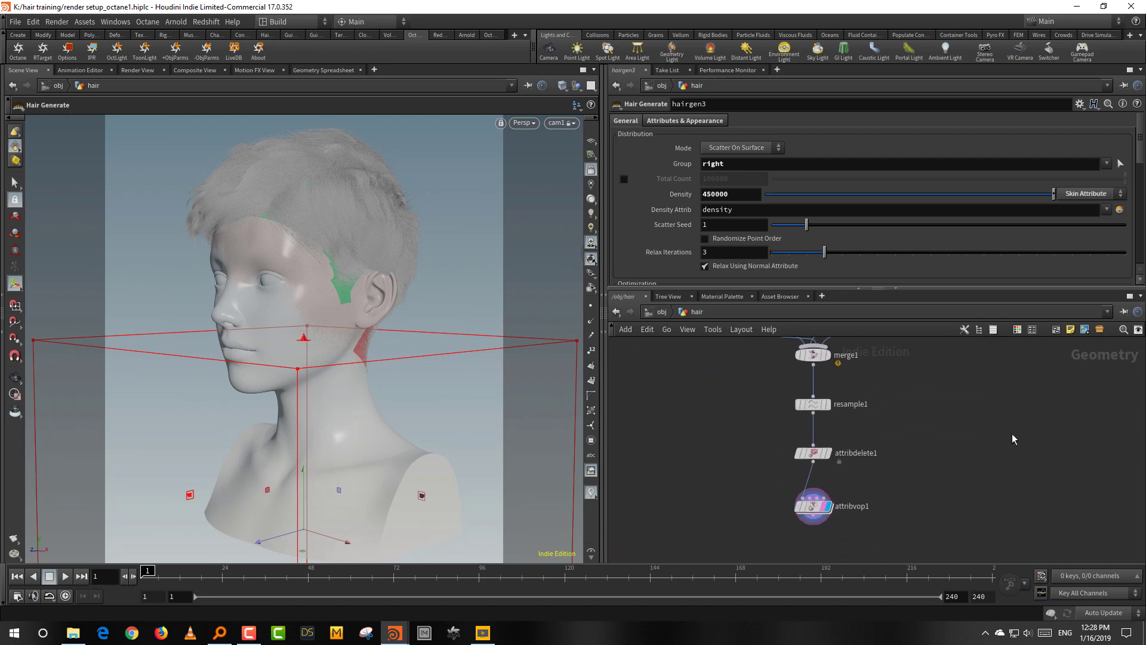
{"action": "double_click", "coordinate": [811, 508]}
{"action": "middle_click_drag", "start_coordinate": [905, 443], "coordinate": [880, 426]}
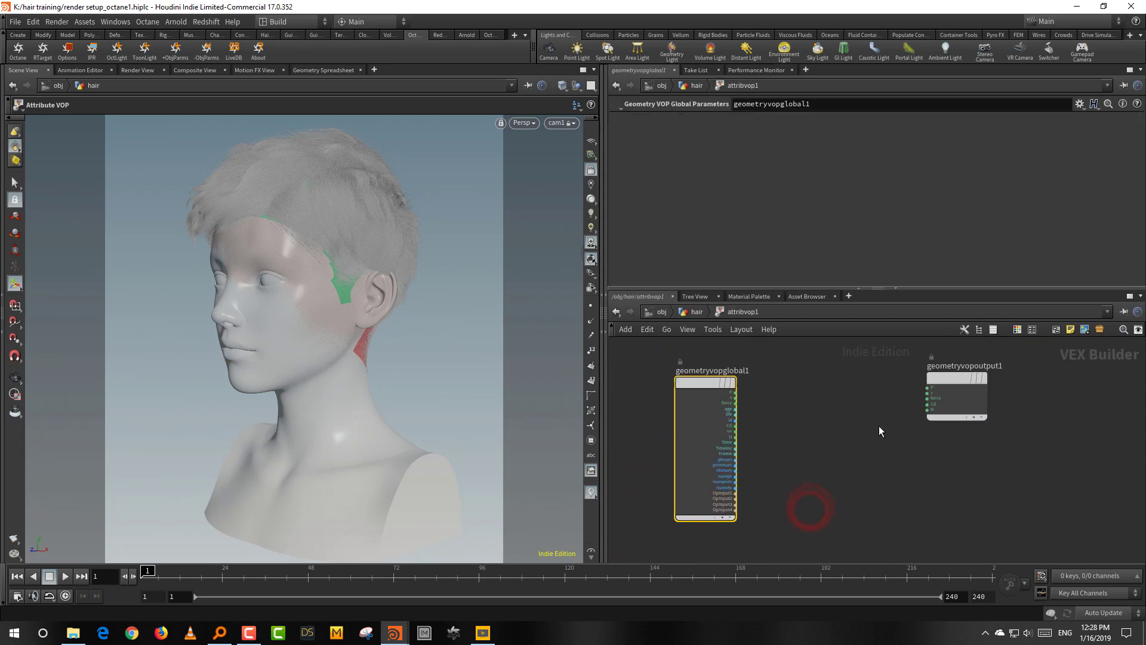
{"action": "left_click_drag", "start_coordinate": [954, 379], "coordinate": [981, 378]}
{"action": "key", "text": "Tab"}
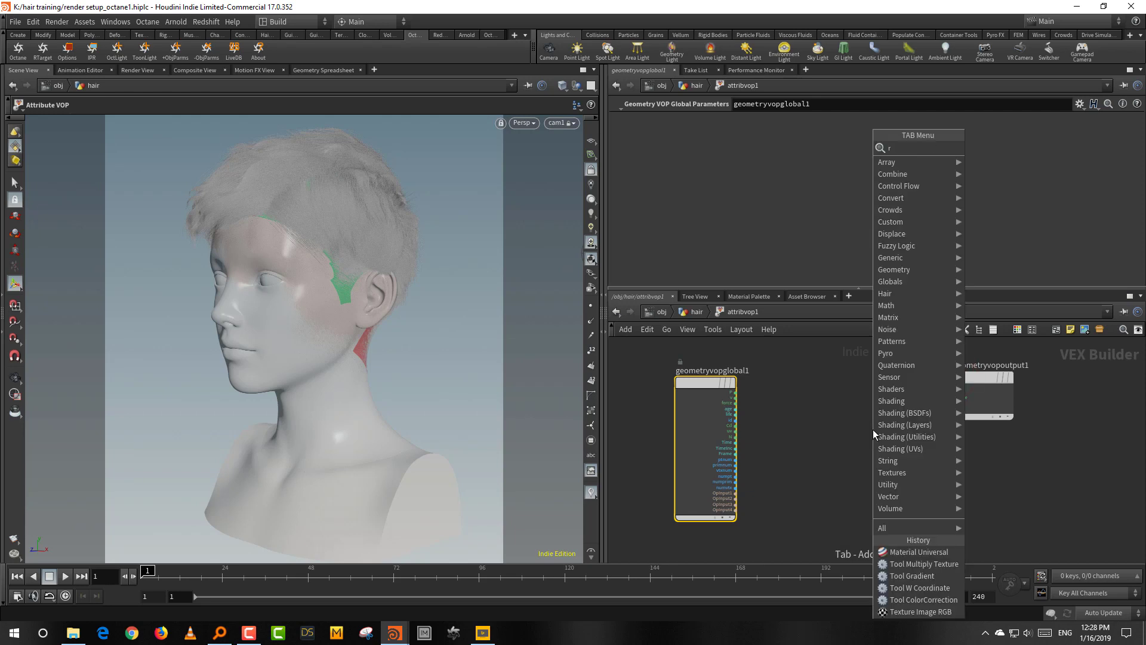
{"action": "left_click", "coordinate": [1014, 146]}
{"action": "left_click", "coordinate": [855, 418]}
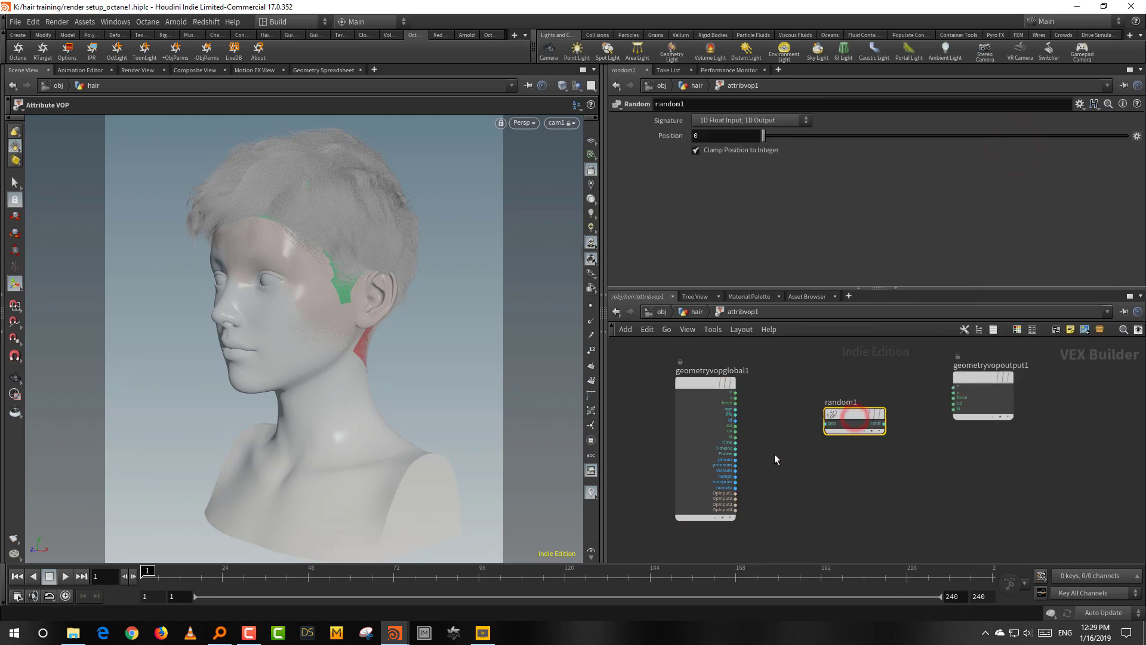
Connect ptnum to the Random node's pos input and its rand output to Cd on the geometry output node.
{"action": "scroll", "coordinate": [775, 454], "scroll_direction": "up", "scroll_amount": 3}
{"action": "mouse_move", "coordinate": [719, 464]}
{"action": "left_mouse_down"}
{"action": "mouse_move", "coordinate": [828, 400]}
{"action": "mouse_move", "coordinate": [850, 408]}
{"action": "left_mouse_up"}
{"action": "middle_click_drag", "start_coordinate": [978, 400], "coordinate": [904, 452]}
{"action": "left_click_drag", "start_coordinate": [865, 459], "coordinate": [967, 431]}
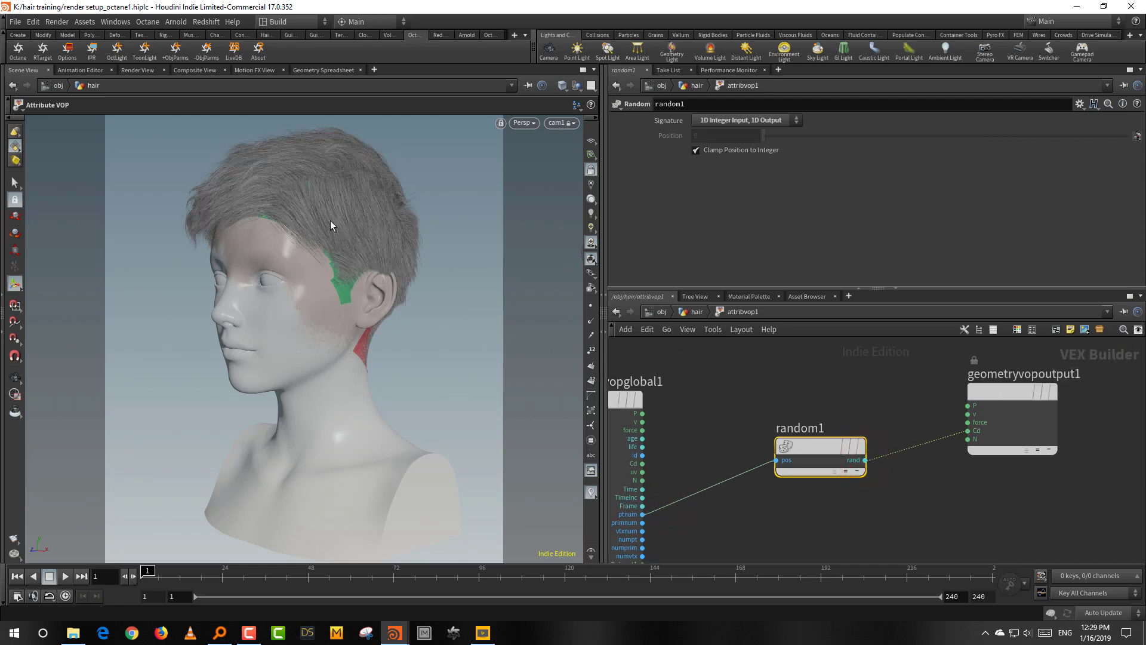
Return to the obj level and enable packing of colour/alpha attributes in the UV map in the hair object's Octane fur settings.
{"action": "left_click", "coordinate": [692, 313]}
{"action": "key", "text": "u"}
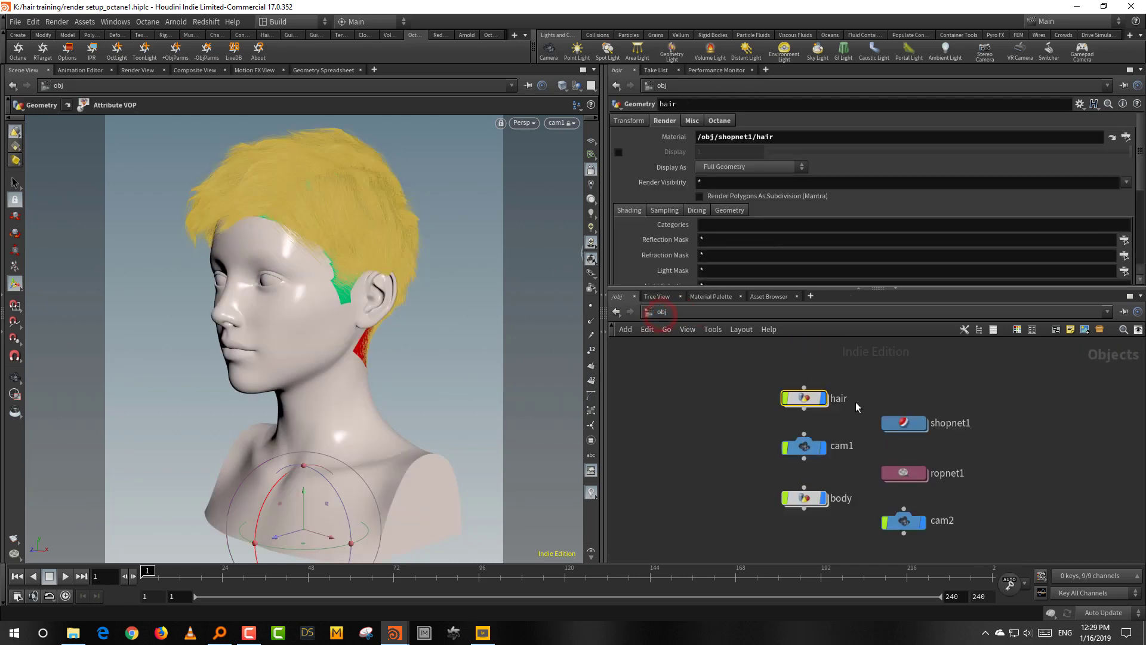
{"action": "left_click_drag", "start_coordinate": [779, 408], "coordinate": [858, 359]}
{"action": "left_click", "coordinate": [719, 120]}
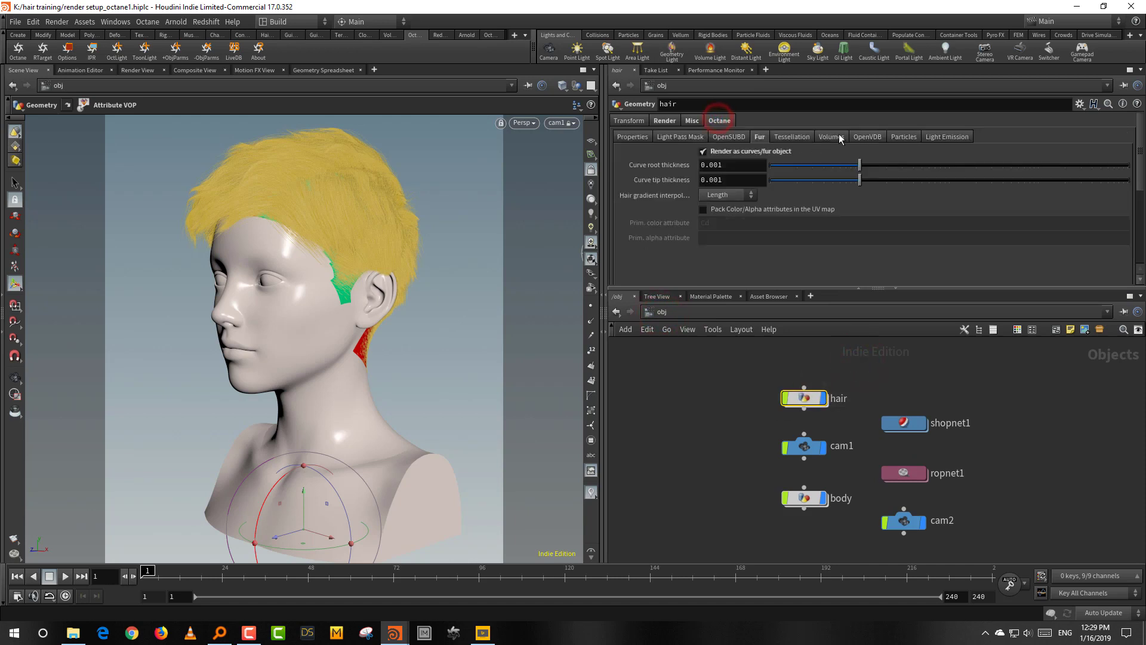
{"action": "left_click", "coordinate": [758, 209]}
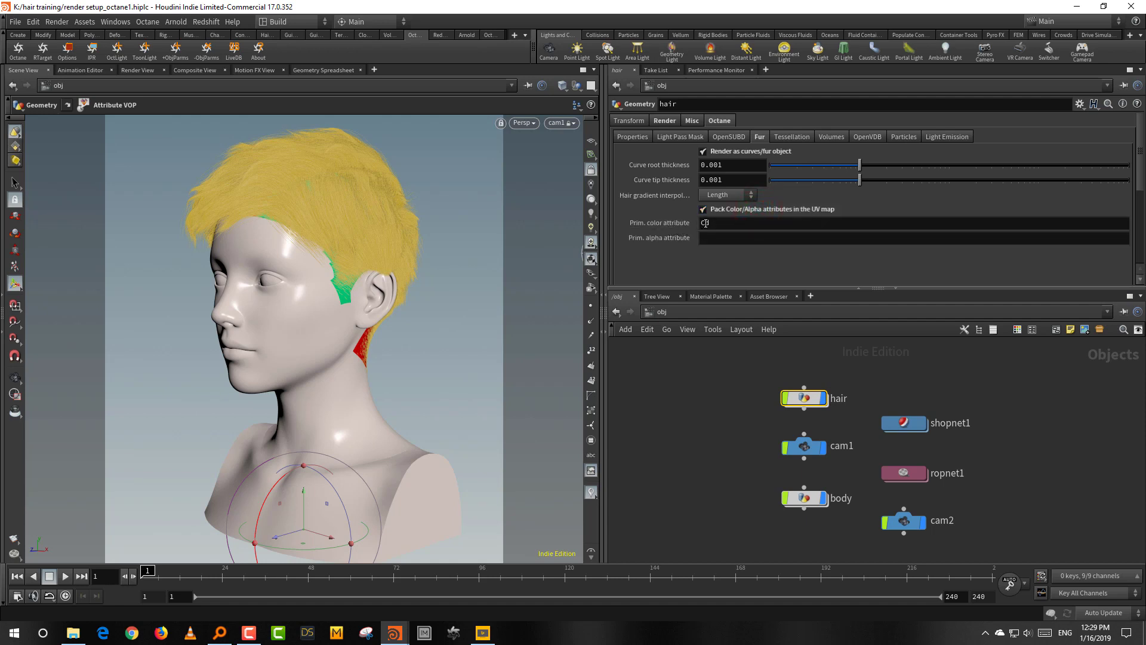
{"action": "left_click", "coordinate": [1025, 462]}
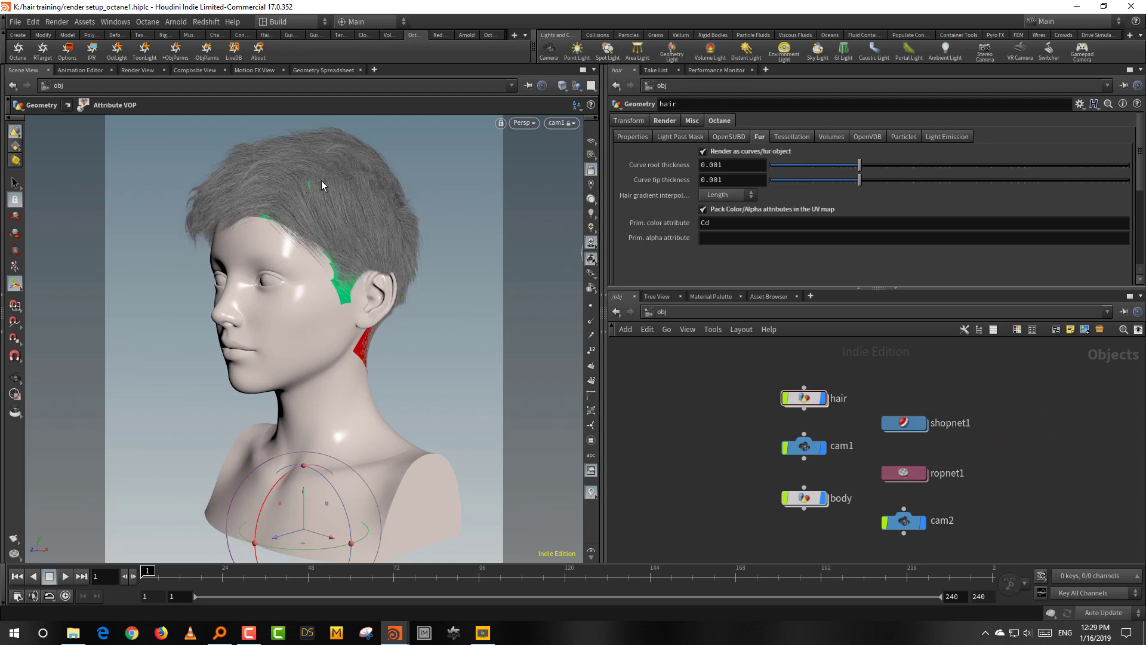
Start the Octane IPR render and open the hair material's network inside shopnet1.
{"action": "left_click", "coordinate": [92, 50]}
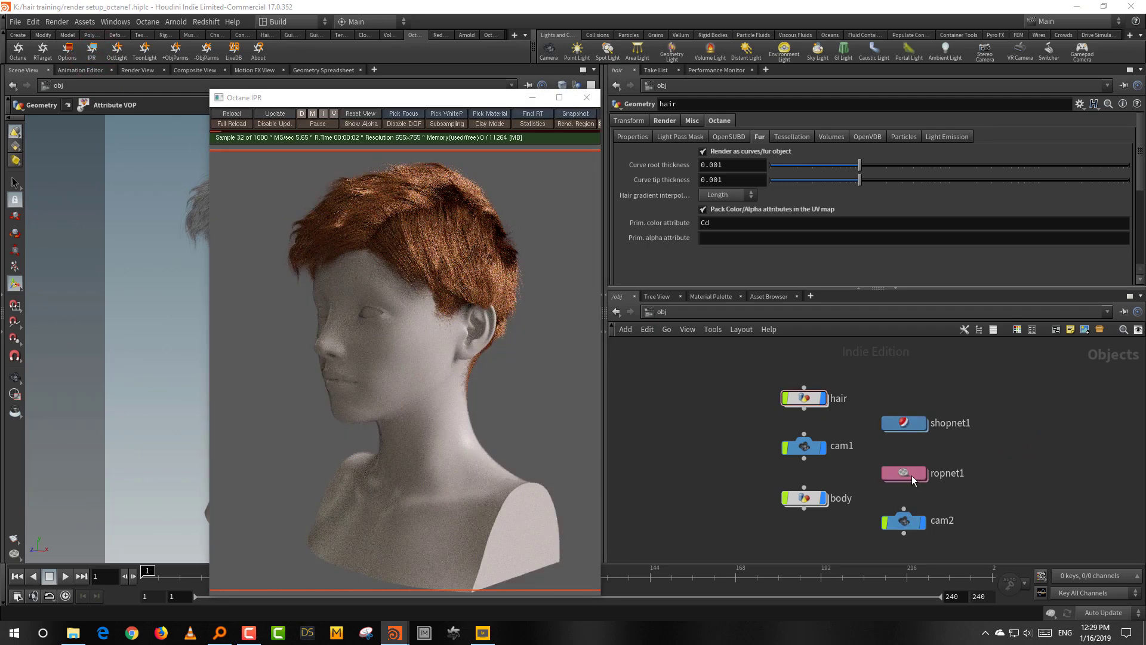
{"action": "double_click", "coordinate": [911, 424]}
{"action": "double_click", "coordinate": [887, 492]}
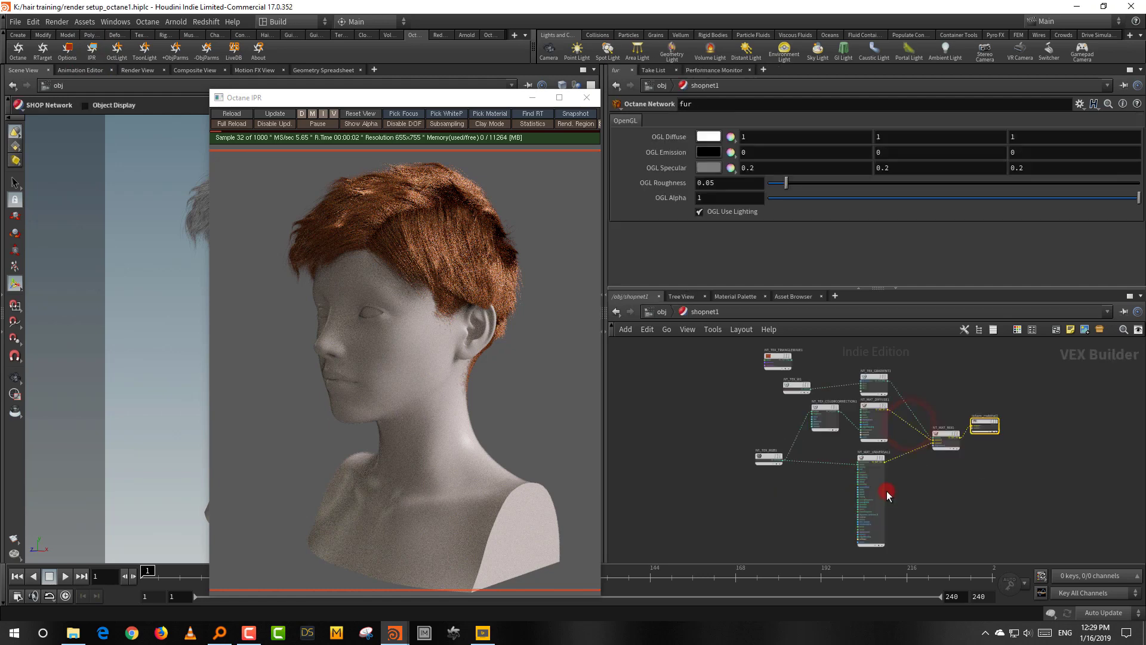
{"action": "left_click", "coordinate": [704, 313]}
{"action": "double_click", "coordinate": [986, 461]}
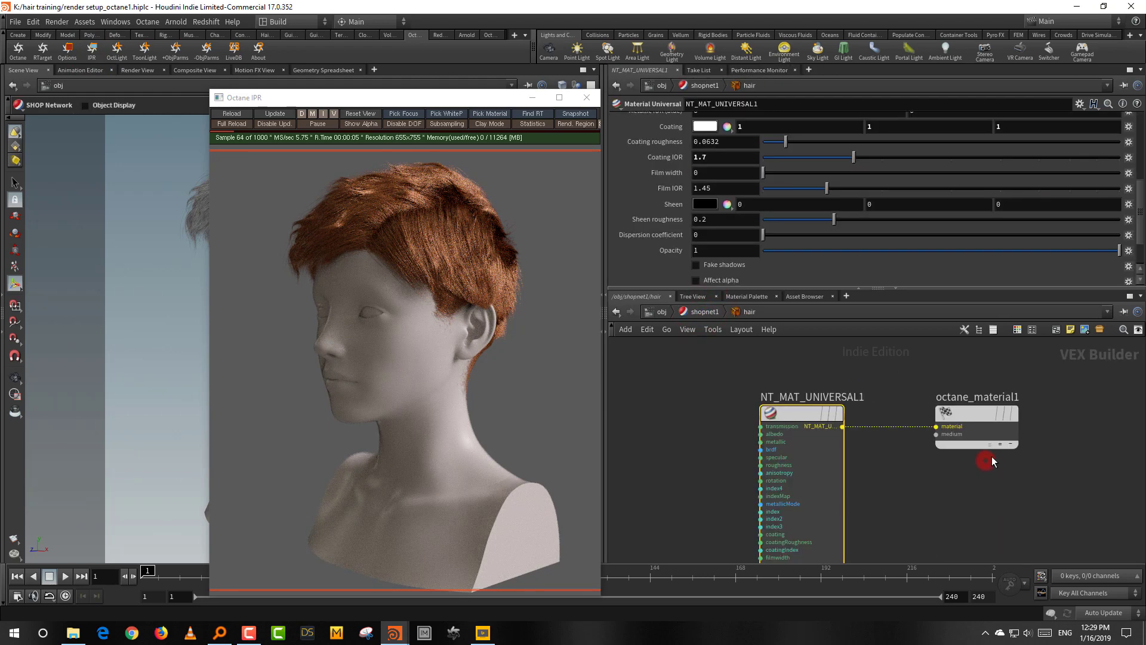
Add a Material Glossy node to the hair material network and connect it to octane_material1's material input in place of the universal material.
{"action": "middle_click_drag", "start_coordinate": [885, 471], "coordinate": [974, 478]}
{"action": "left_click_drag", "start_coordinate": [879, 418], "coordinate": [706, 432]}
{"action": "key", "text": "Tab"}
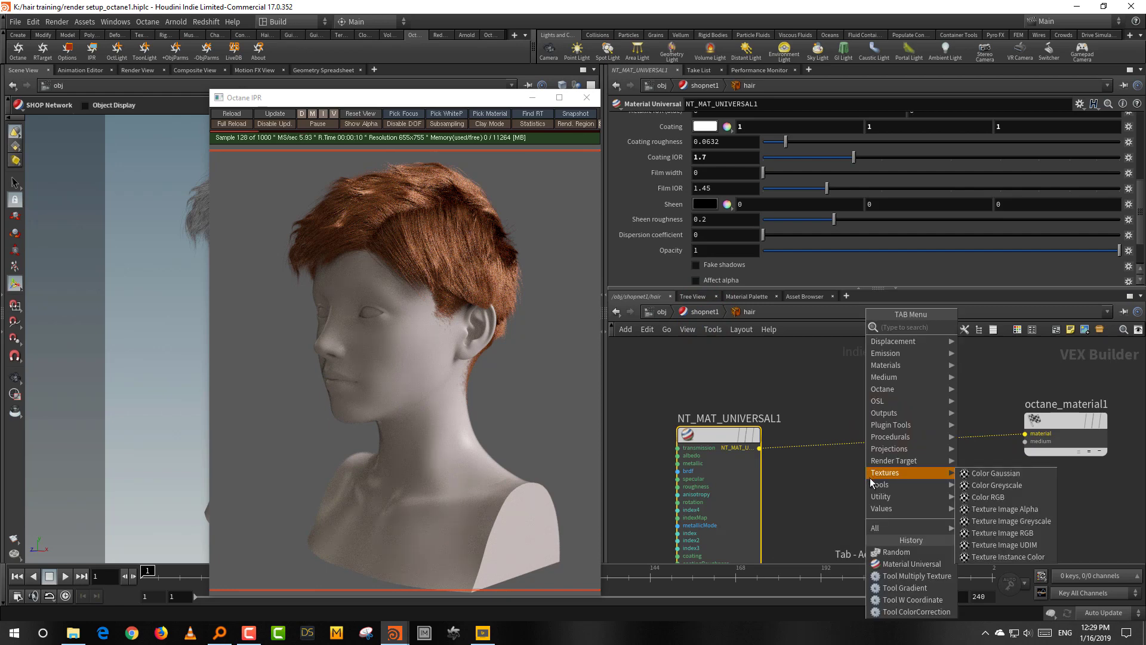
{"action": "type", "text": "gi"}
{"action": "left_click", "coordinate": [979, 327]}
{"action": "left_click", "coordinate": [930, 489]}
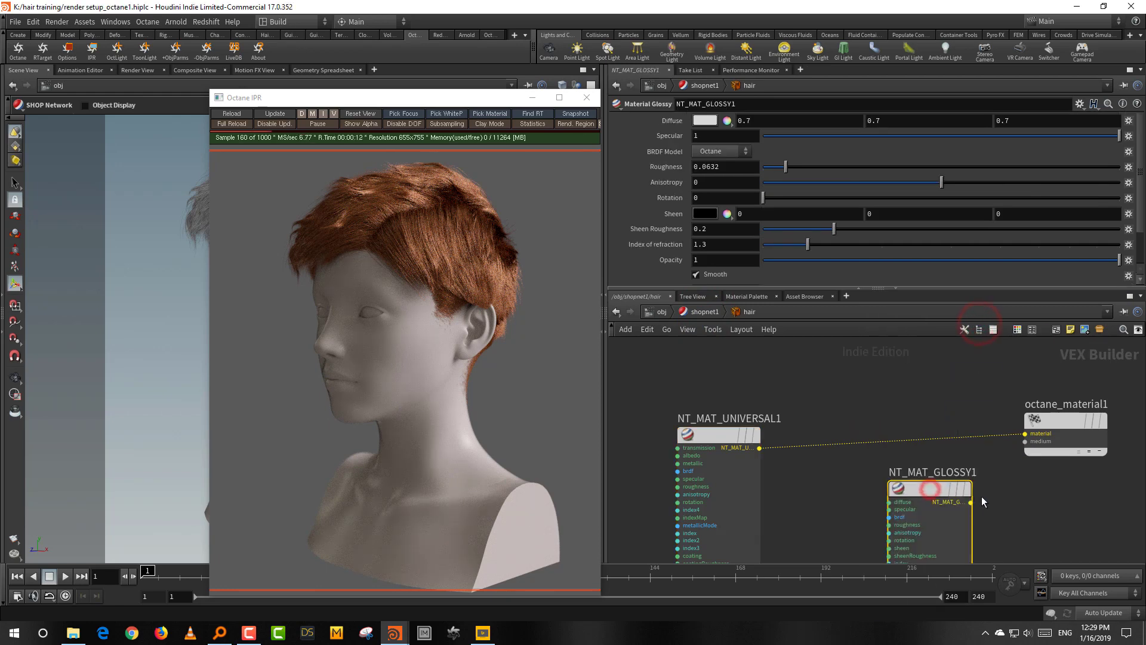
{"action": "left_click_drag", "start_coordinate": [975, 501], "coordinate": [1026, 433]}
{"action": "left_click_drag", "start_coordinate": [934, 486], "coordinate": [940, 426]}
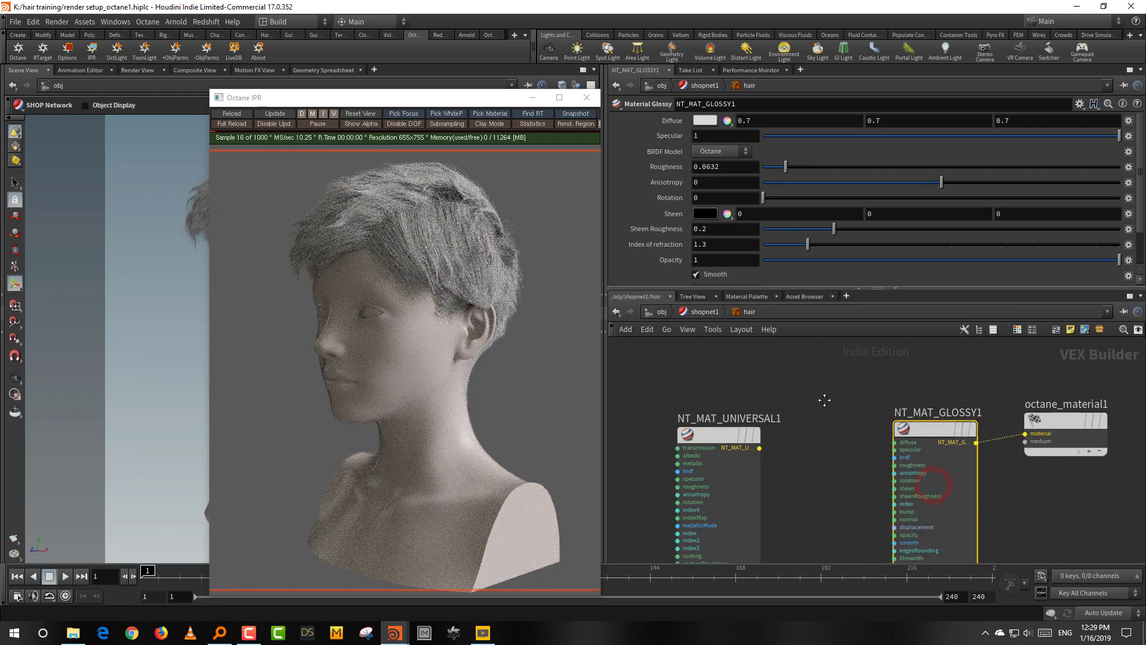
Add a Texture Image RGB node between the universal and glossy material nodes in the hair network.
{"action": "middle_click_drag", "start_coordinate": [824, 399], "coordinate": [886, 387]}
{"action": "left_click_drag", "start_coordinate": [772, 423], "coordinate": [685, 418]}
{"action": "left_click", "coordinate": [847, 378]}
{"action": "key", "text": "Tab"}
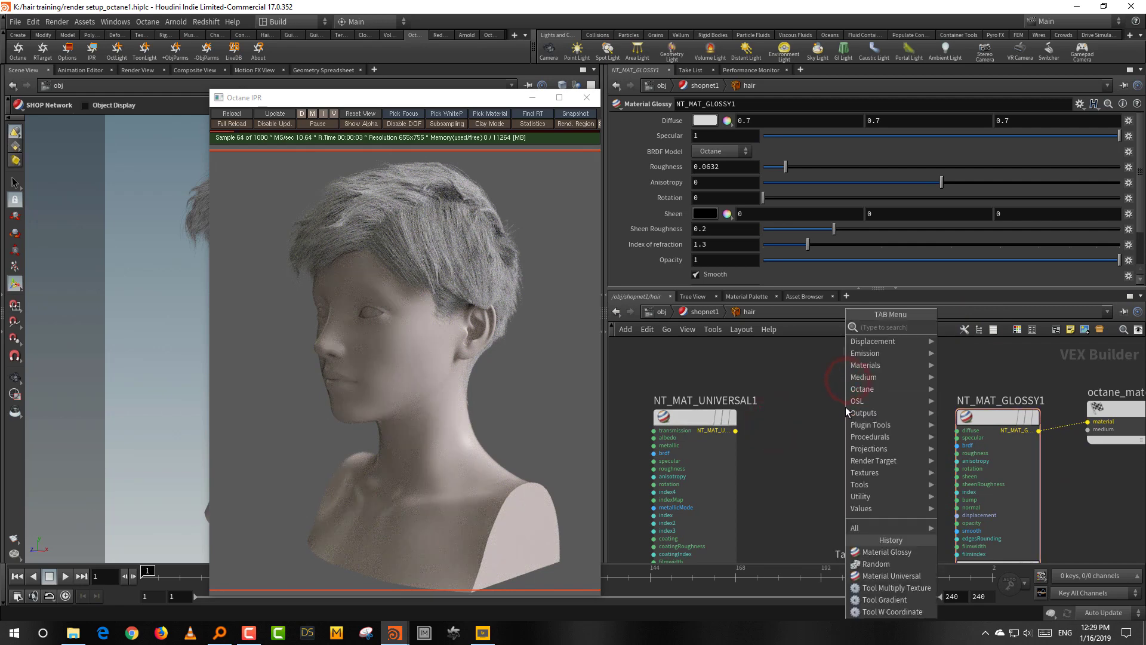
{"action": "type", "text": "text"}
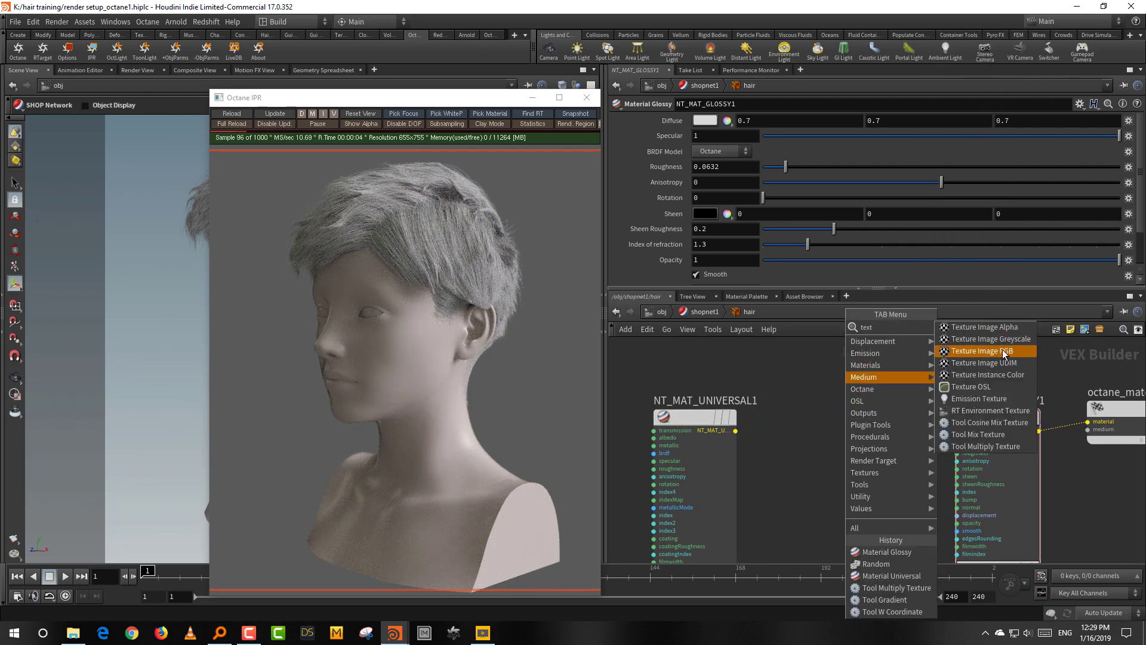
{"action": "left_click", "coordinate": [1001, 351]}
{"action": "left_click", "coordinate": [834, 424]}
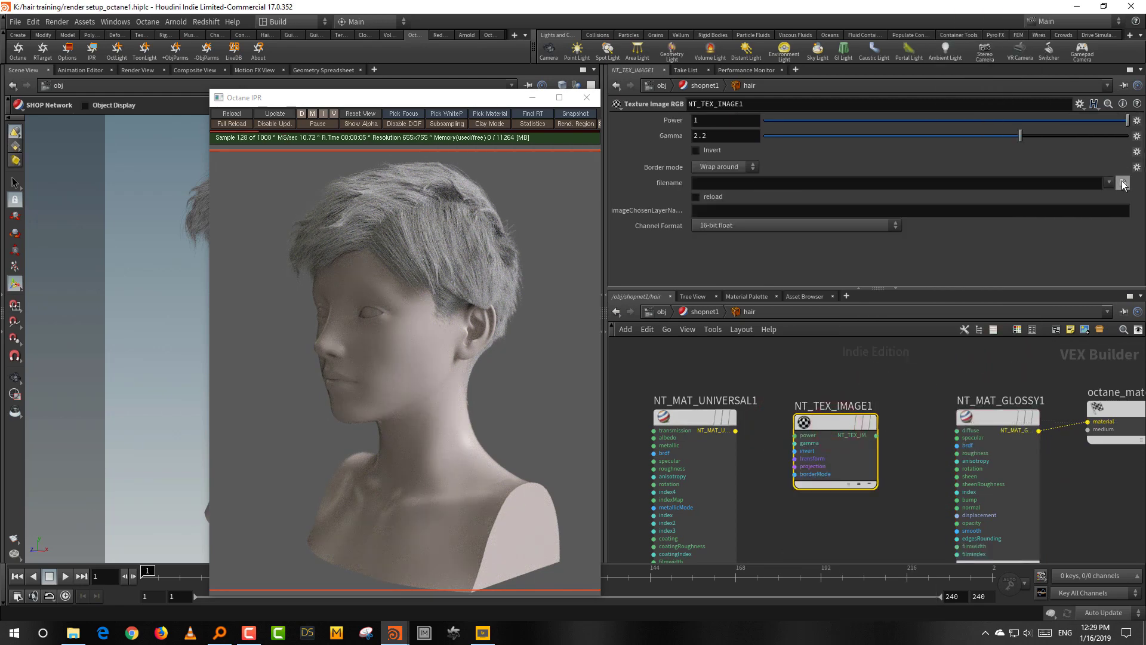
Load K:/octane tex/rgb4k_map.ppm into the image texture and connect its output to the glossy material's diffuse input.
{"action": "left_click", "coordinate": [1122, 183]}
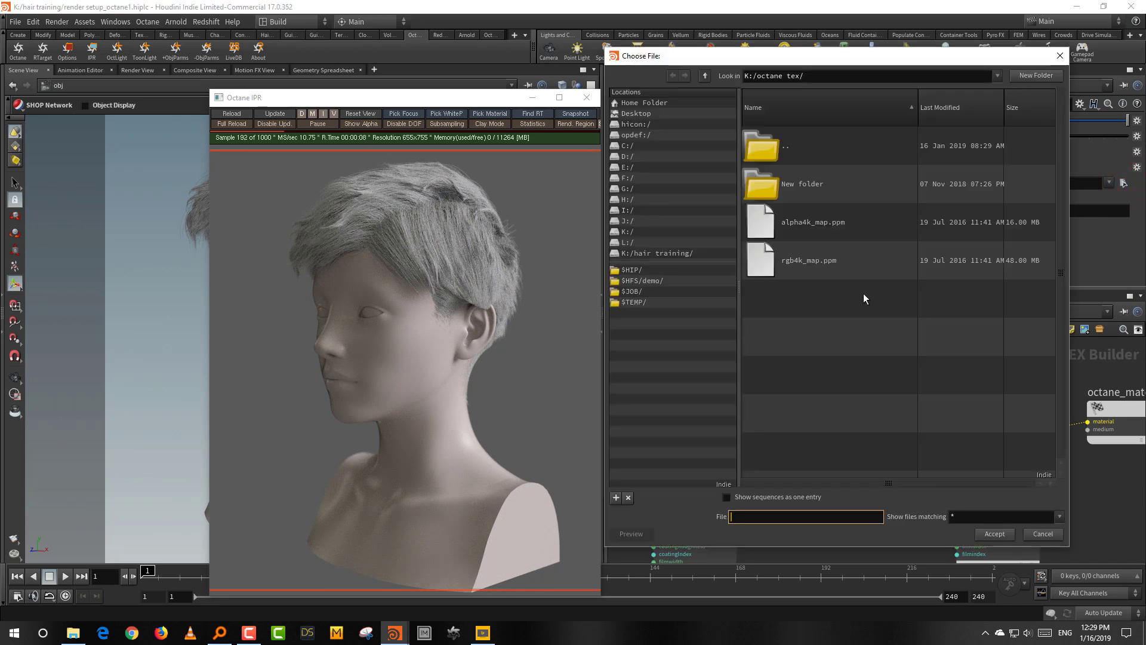
{"action": "left_click", "coordinate": [817, 269]}
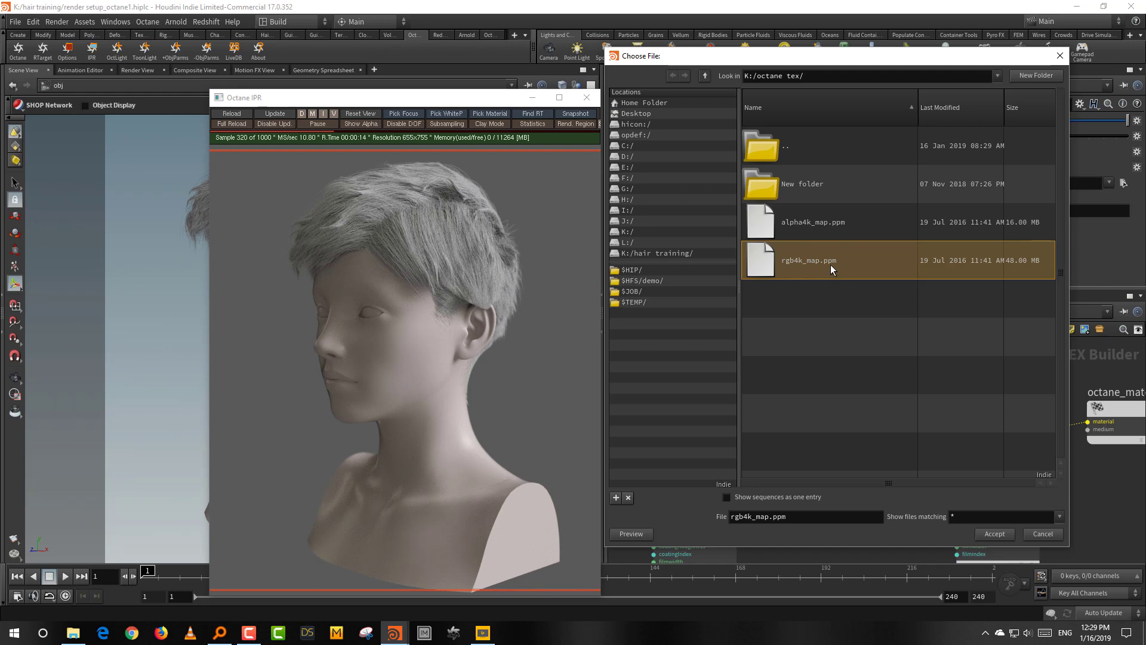
{"action": "left_click", "coordinate": [1010, 533]}
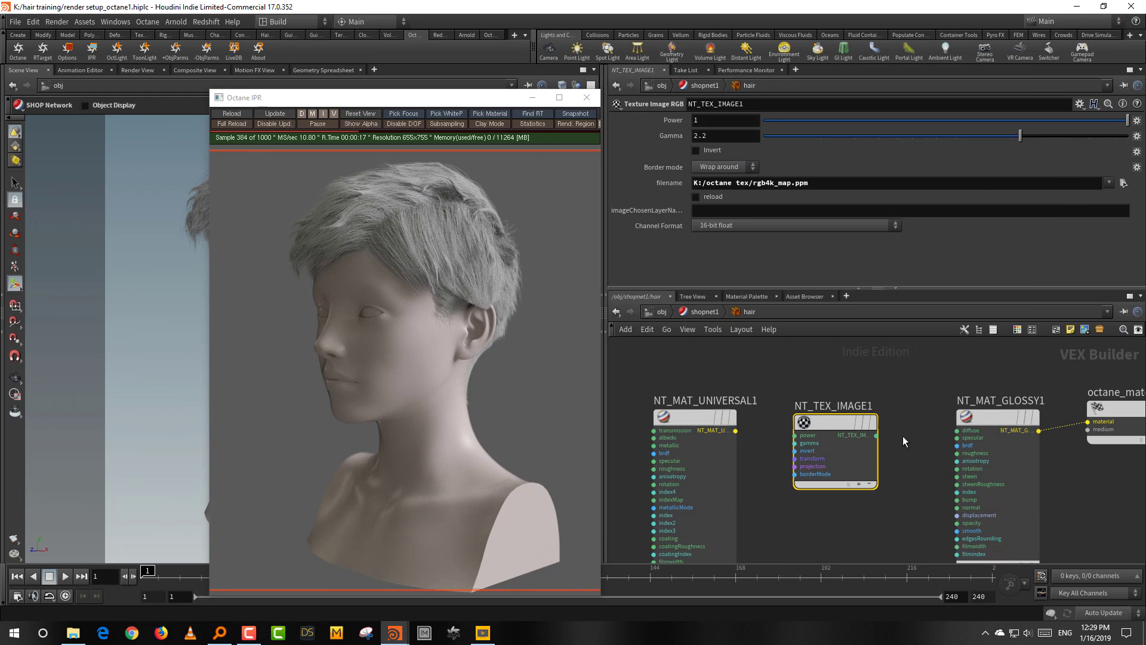
{"action": "left_click_drag", "start_coordinate": [876, 435], "coordinate": [957, 430]}
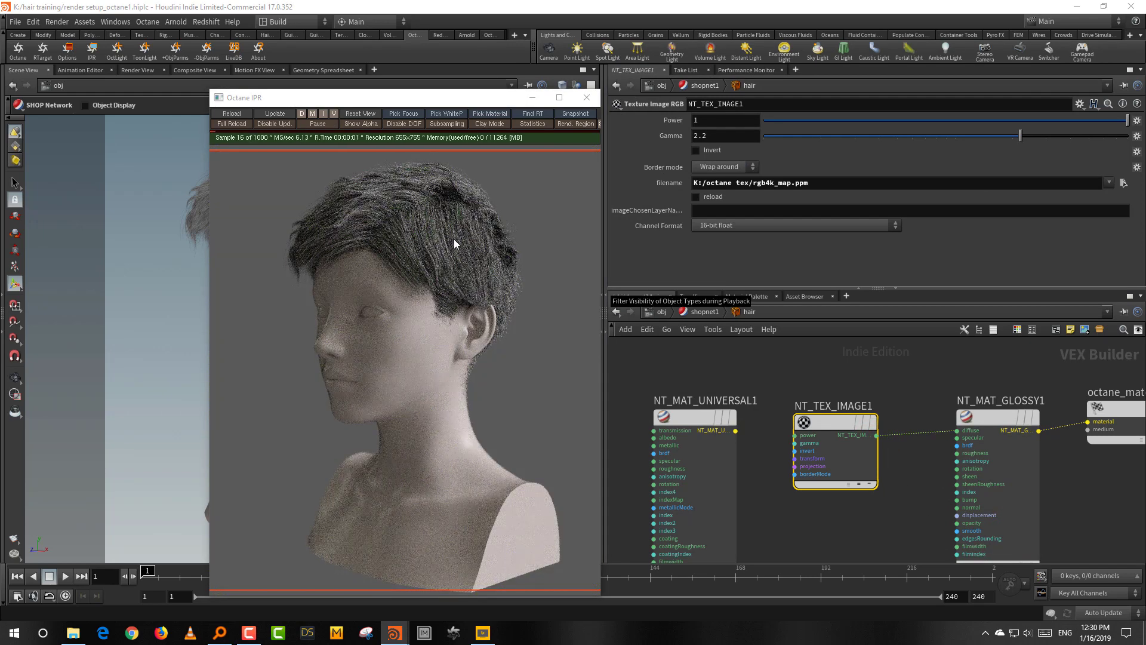
Enlarge the network editor area and move the universal material and image texture nodes away from the glossy material.
{"action": "left_click", "coordinate": [809, 289]}
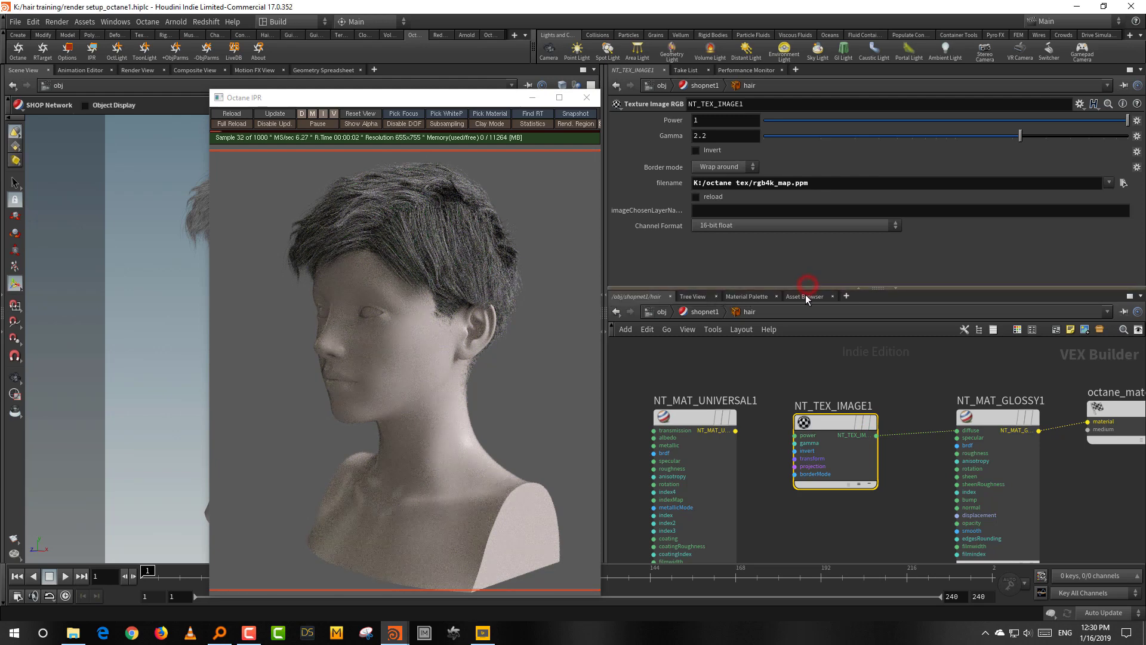
{"action": "left_click", "coordinate": [808, 288]}
{"action": "left_click_drag", "start_coordinate": [808, 288], "coordinate": [808, 257]}
{"action": "middle_click_drag", "start_coordinate": [830, 353], "coordinate": [934, 333]}
{"action": "left_click_drag", "start_coordinate": [799, 382], "coordinate": [720, 452]}
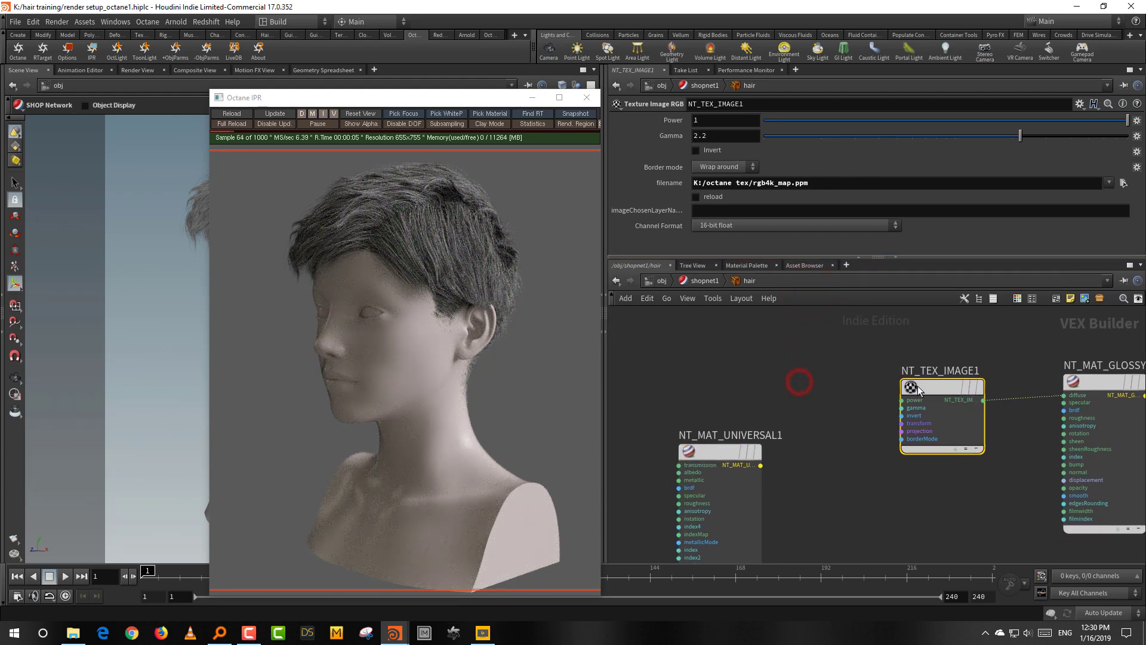
{"action": "left_click_drag", "start_coordinate": [937, 385], "coordinate": [758, 354]}
{"action": "left_click", "coordinate": [913, 323]}
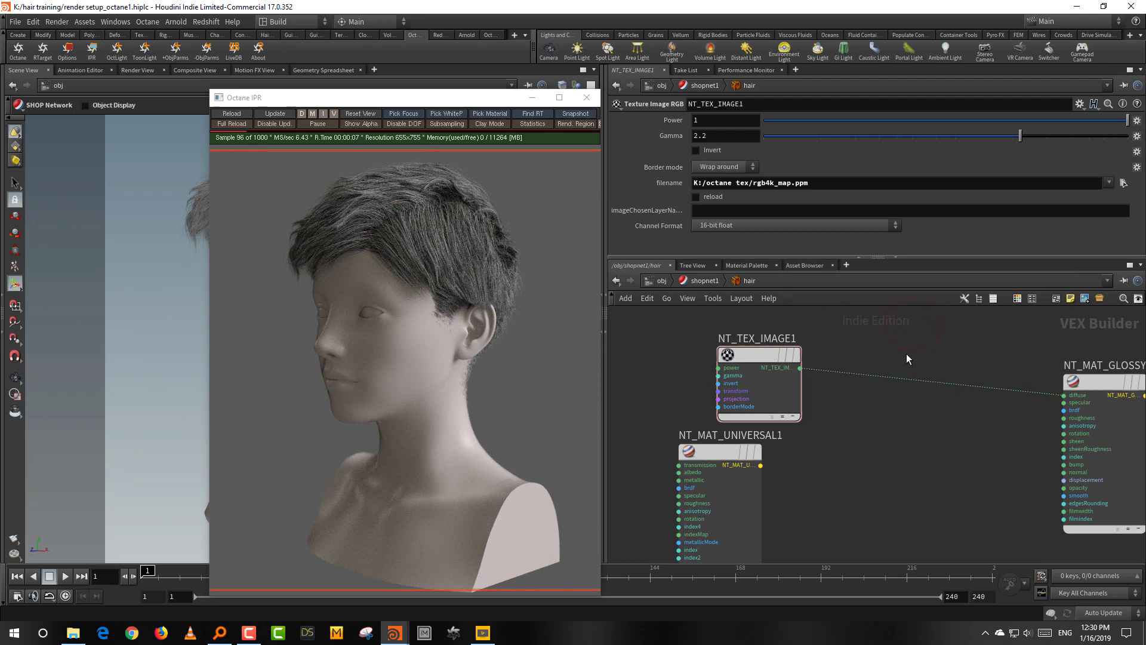
Try a Tool ColorCorrection with gamma 0.416555 and contrast 6.85592 between image texture and glossy diffuse, and delete it.
{"action": "key", "text": "Tab"}
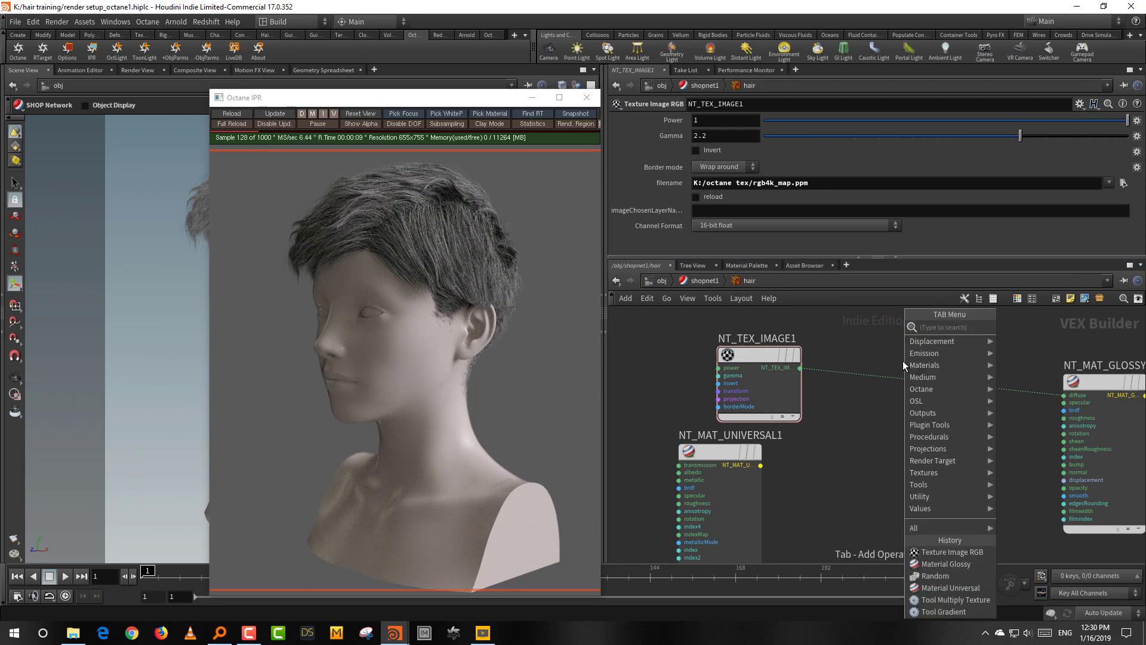
{"action": "type", "text": "colo"}
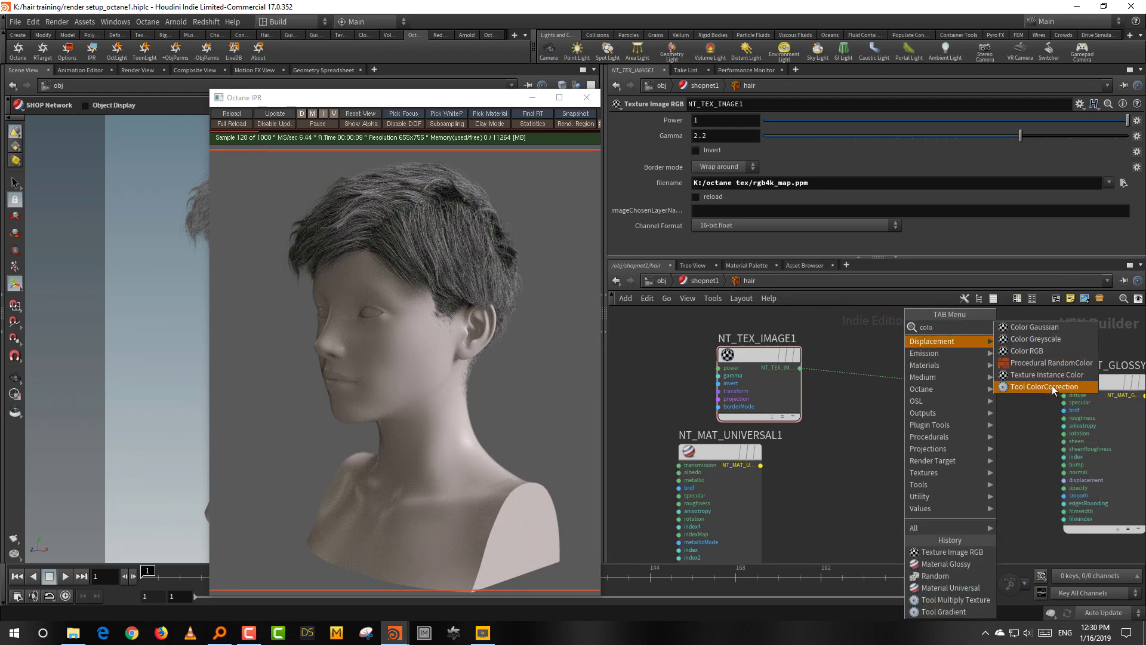
{"action": "left_click", "coordinate": [1052, 387]}
{"action": "mouse_move", "coordinate": [908, 182]}
{"action": "left_mouse_down"}
{"action": "mouse_move", "coordinate": [886, 183]}
{"action": "mouse_move", "coordinate": [916, 184]}
{"action": "left_mouse_up"}
{"action": "left_click_drag", "start_coordinate": [849, 199], "coordinate": [1090, 209]}
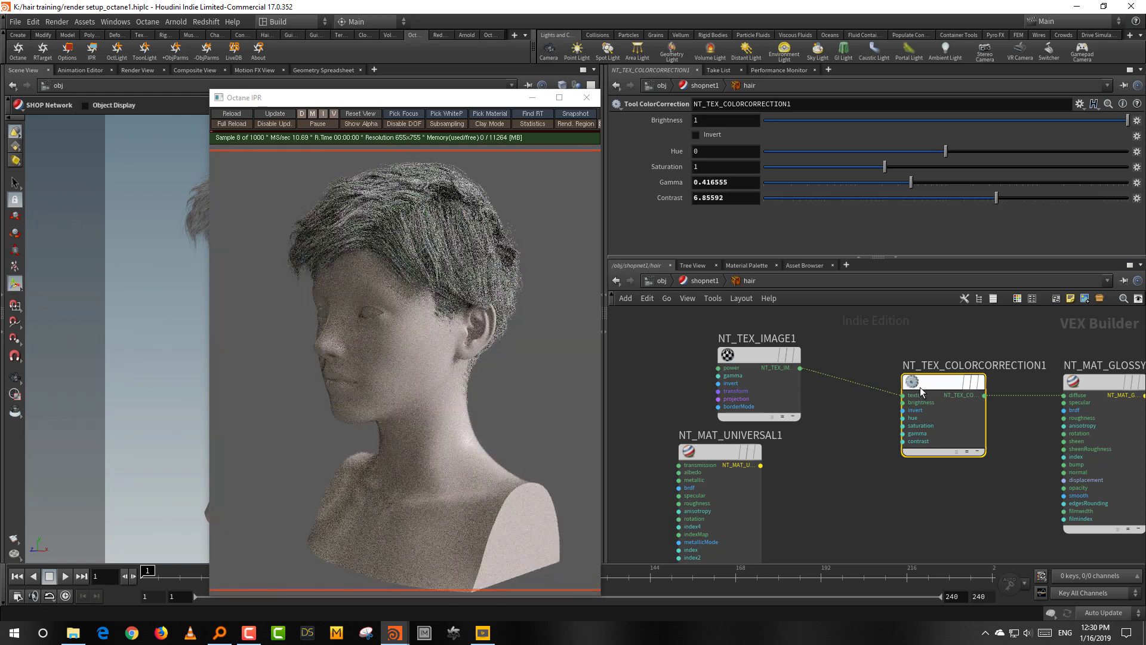
{"action": "left_click_drag", "start_coordinate": [921, 391], "coordinate": [891, 364]}
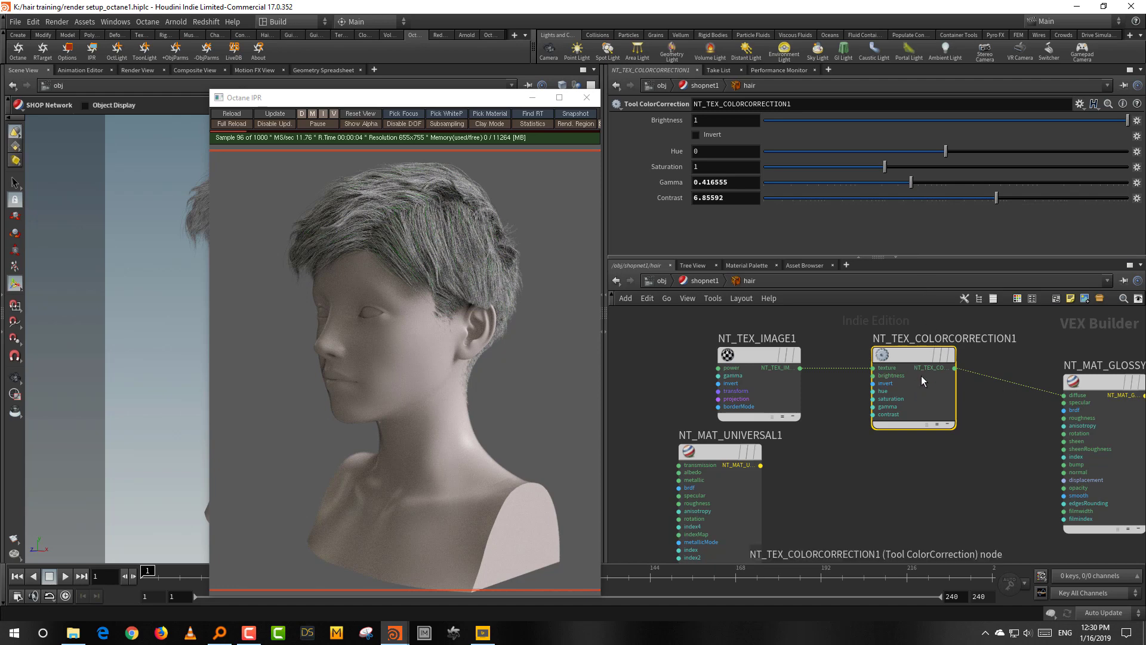
{"action": "left_click_drag", "start_coordinate": [981, 459], "coordinate": [915, 385]}
{"action": "key", "text": "Delete"}
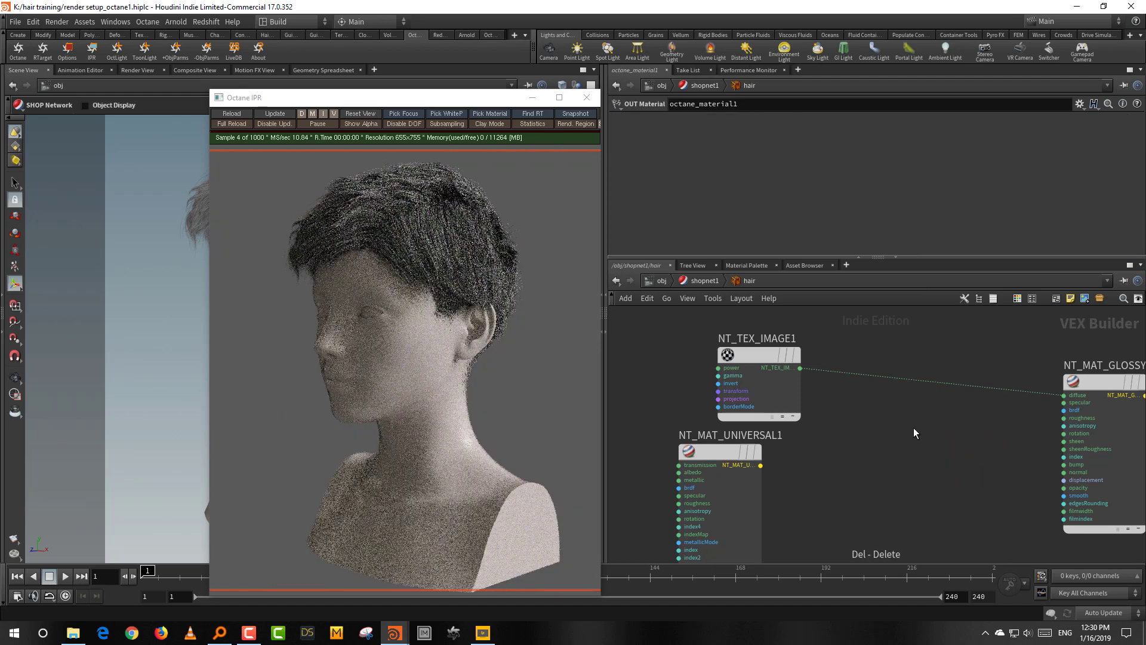
Add a Tool Gradient node, feeding it from the image texture's output and connecting it to the glossy material's diffuse.
{"action": "key", "text": "Tab"}
{"action": "type", "text": "gra"}
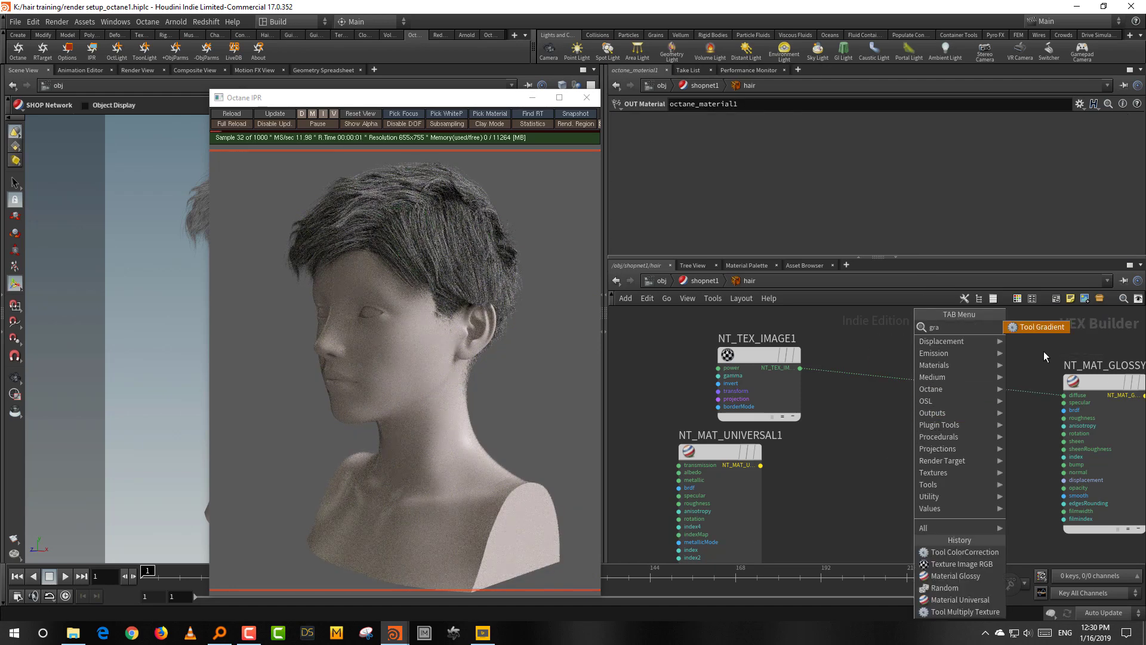
{"action": "left_click", "coordinate": [1047, 326]}
{"action": "left_click", "coordinate": [921, 437]}
{"action": "left_click_drag", "start_coordinate": [795, 368], "coordinate": [877, 458]}
{"action": "left_click_drag", "start_coordinate": [969, 447], "coordinate": [1045, 391]}
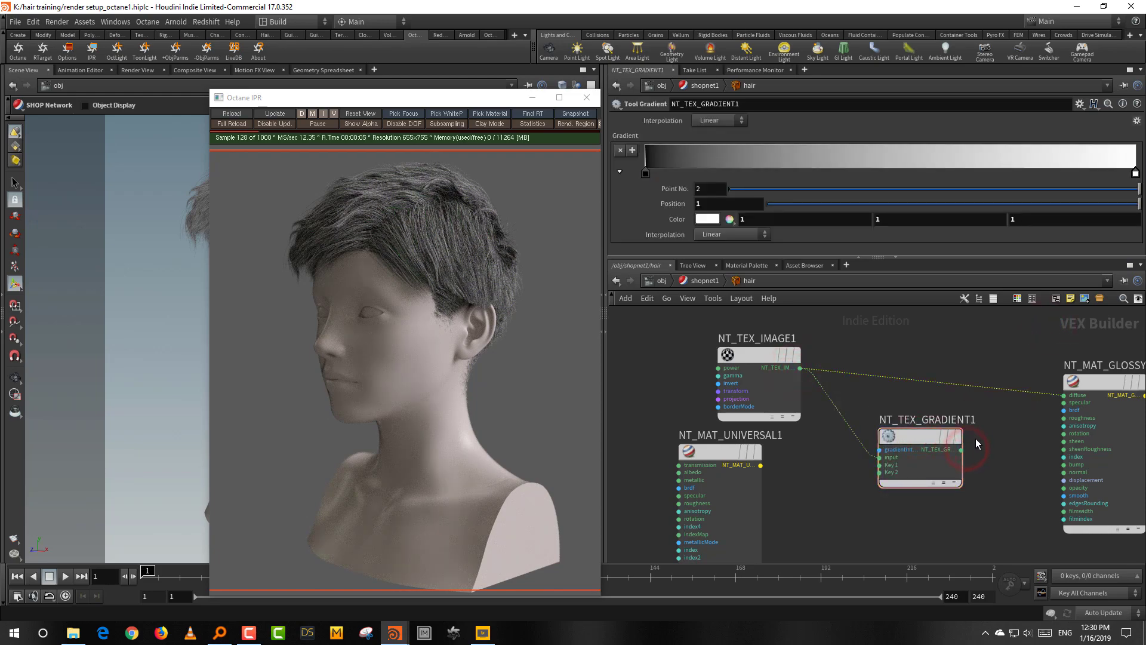
Create a sharp dark-to-light transition with two close inner gradient points, placing the light one at position 0.281364.
{"action": "left_click_drag", "start_coordinate": [924, 436], "coordinate": [931, 381]}
{"action": "left_click_drag", "start_coordinate": [655, 159], "coordinate": [783, 173]}
{"action": "left_click_drag", "start_coordinate": [1082, 162], "coordinate": [877, 173]}
{"action": "left_click_drag", "start_coordinate": [783, 173], "coordinate": [857, 171]}
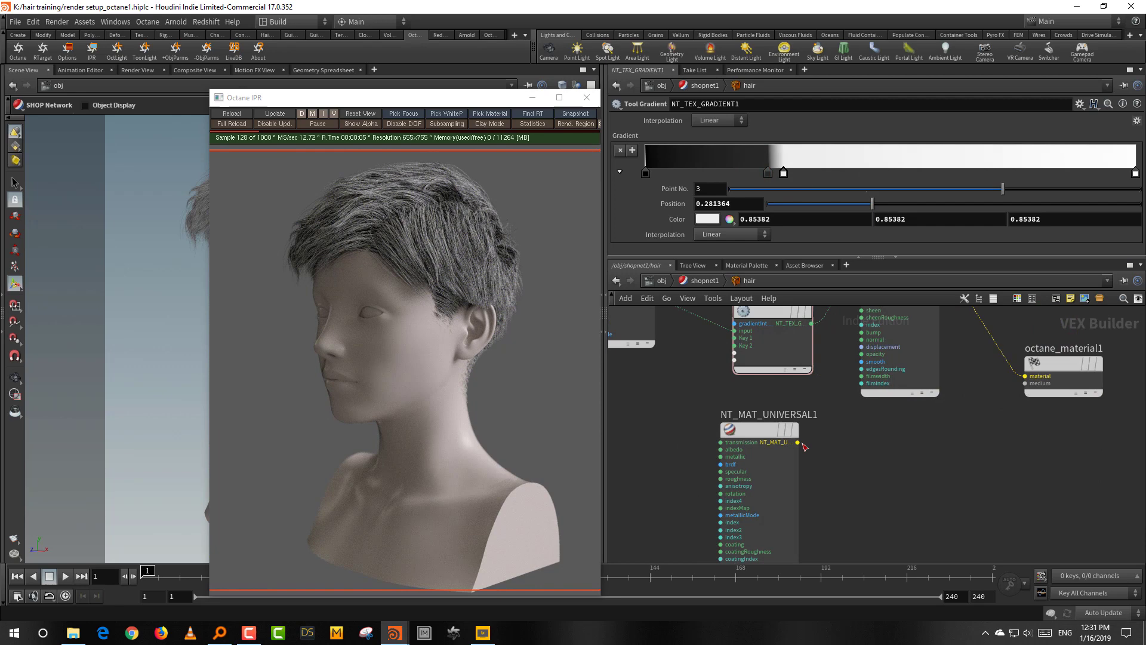
Connect the universal material to octane_material1's material input and move the image texture and gradient nodes clear of it.
{"action": "left_click_drag", "start_coordinate": [802, 444], "coordinate": [1016, 379]}
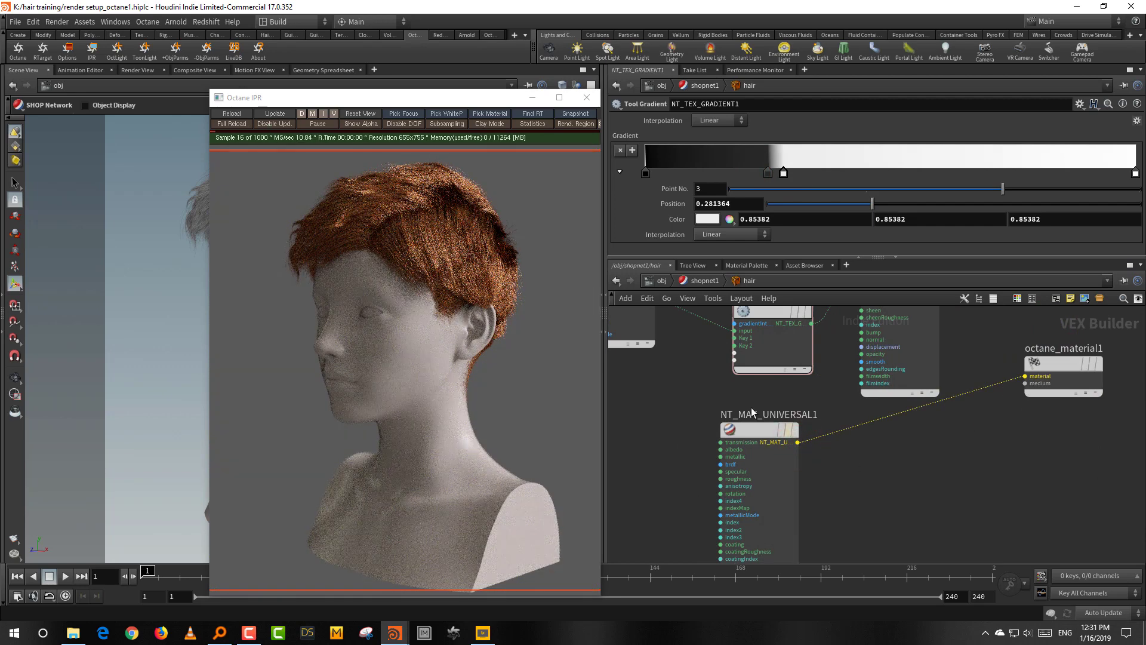
{"action": "left_click_drag", "start_coordinate": [757, 429], "coordinate": [770, 450]}
{"action": "middle_click_drag", "start_coordinate": [742, 404], "coordinate": [826, 430]}
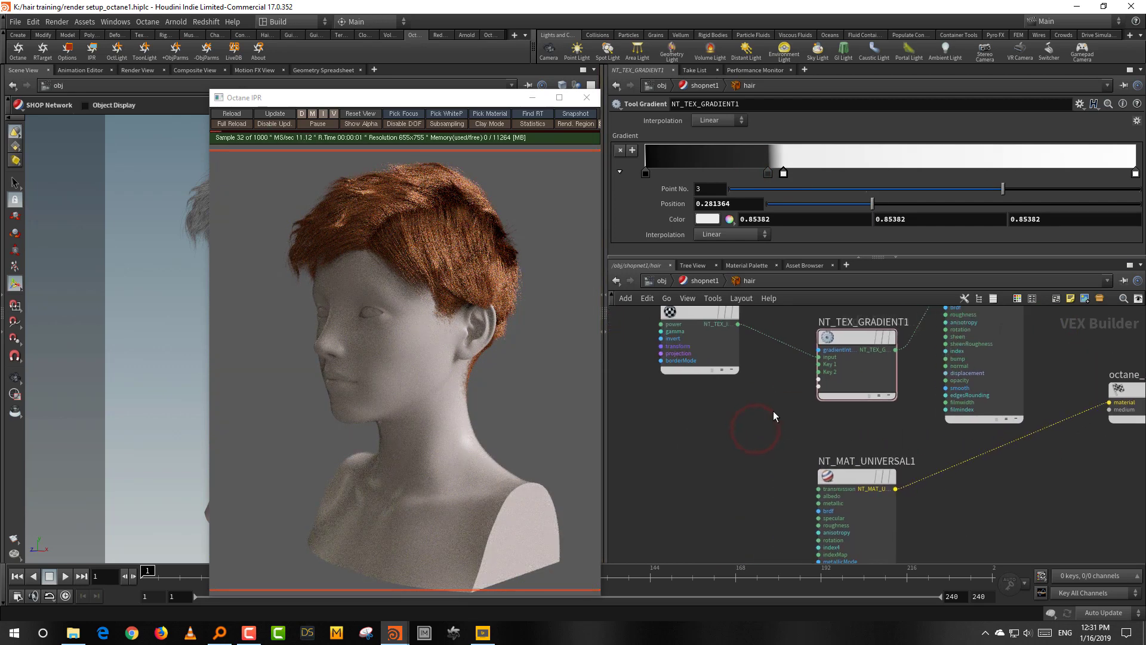
{"action": "left_click_drag", "start_coordinate": [678, 414], "coordinate": [842, 326]}
{"action": "left_click_drag", "start_coordinate": [846, 342], "coordinate": [708, 402]}
{"action": "middle_click_drag", "start_coordinate": [834, 446], "coordinate": [908, 445]}
{"action": "left_click", "coordinate": [886, 420]}
{"action": "left_click_drag", "start_coordinate": [791, 405], "coordinate": [785, 354]}
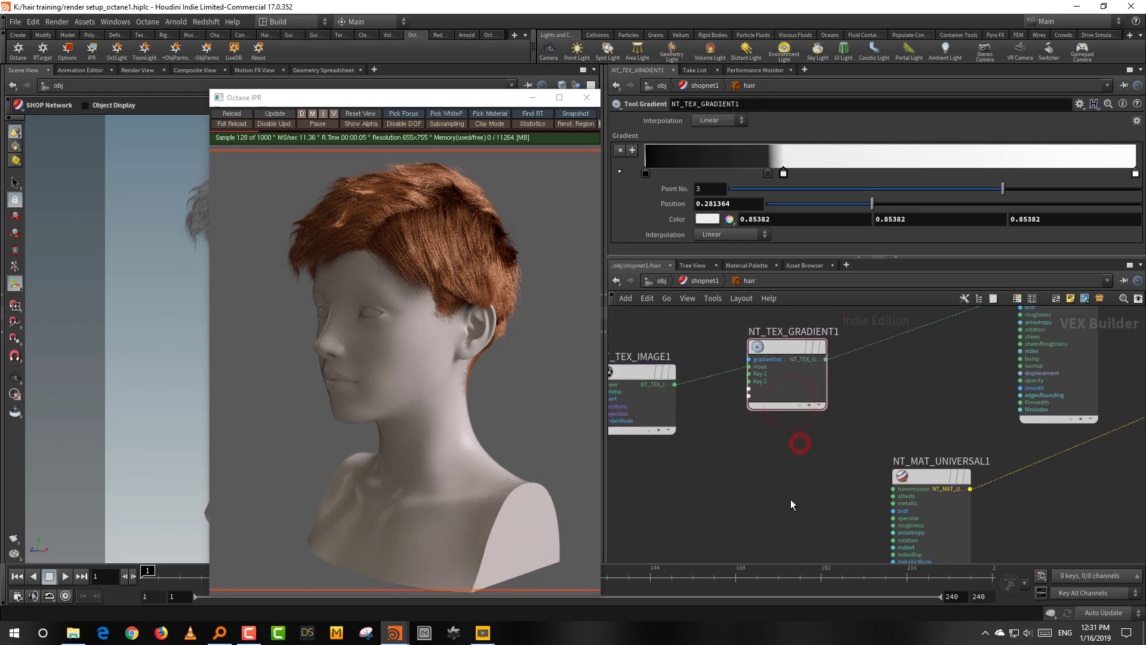
Add a Color RGB node and set its value to the orange-brown swatch (0.439, 0.140568, 0.032047).
{"action": "middle_click_drag", "start_coordinate": [791, 499], "coordinate": [795, 442]}
{"action": "key", "text": "Tab"}
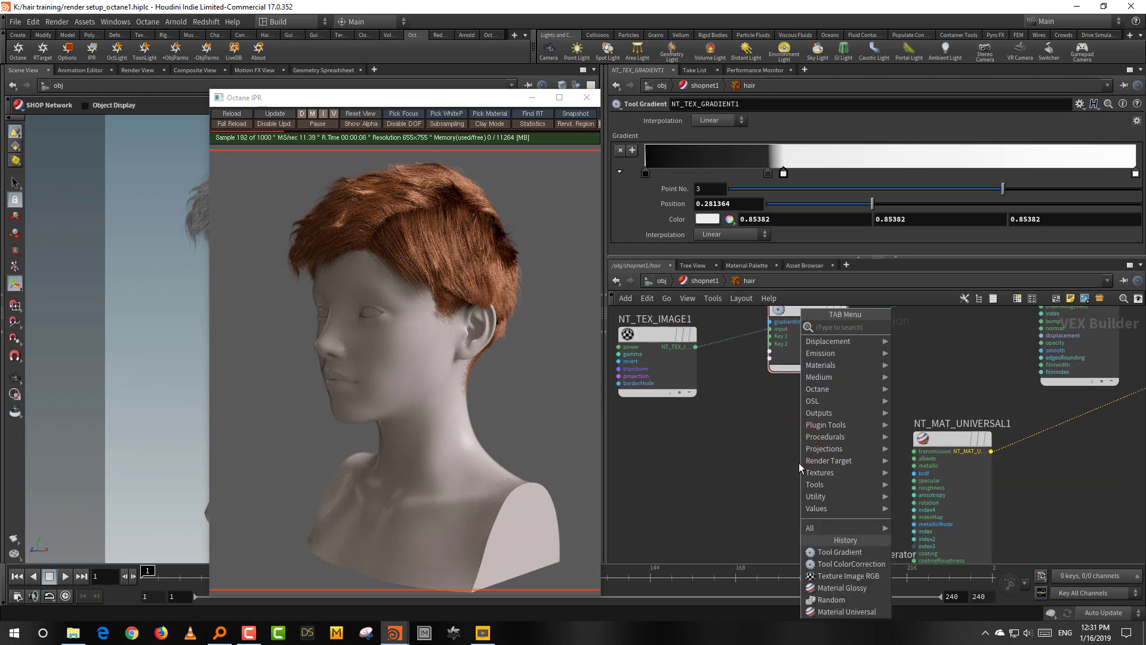
{"action": "type", "text": "rgbc"}
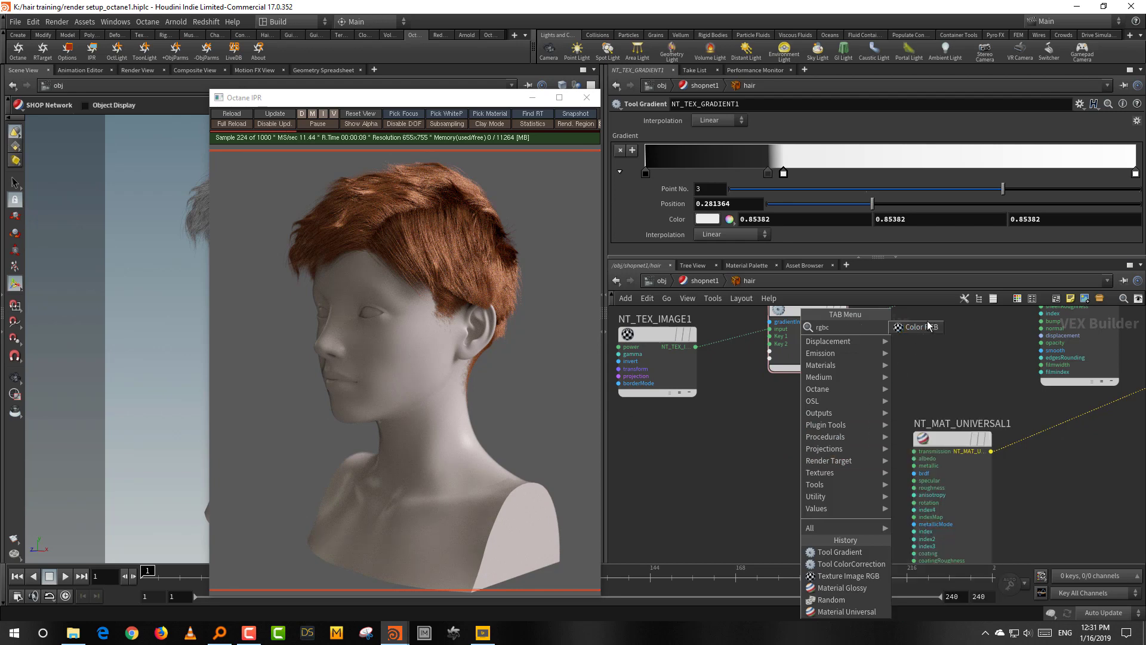
{"action": "left_click", "coordinate": [928, 324]}
{"action": "left_click", "coordinate": [857, 408]}
{"action": "left_click", "coordinate": [705, 122]}
{"action": "left_click", "coordinate": [700, 356]}
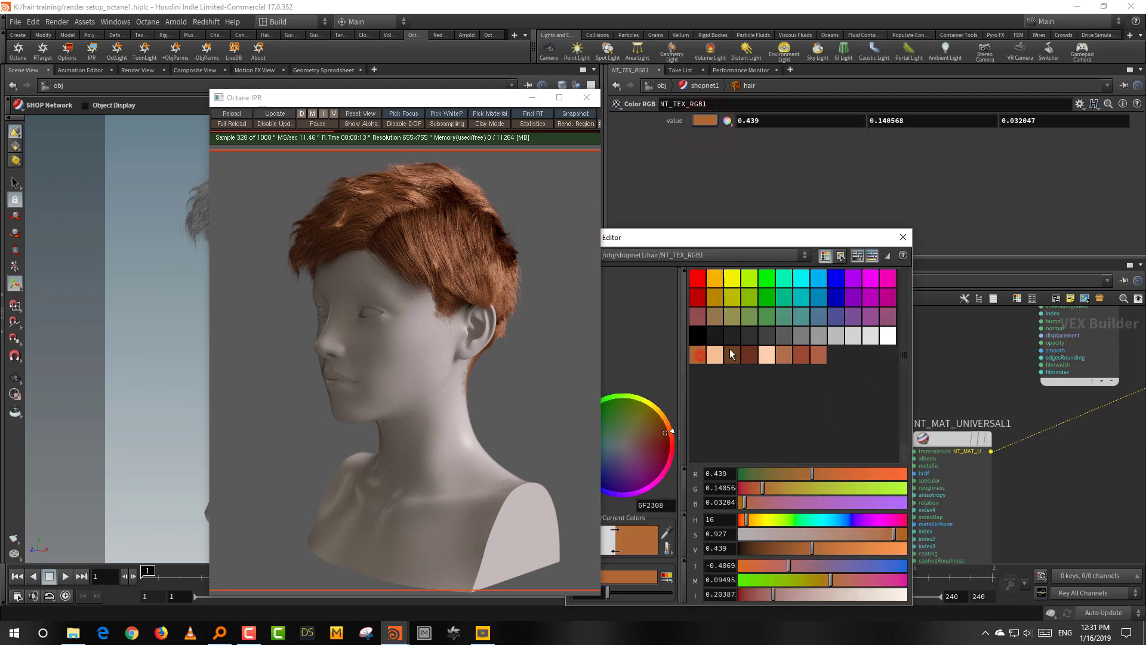
{"action": "left_click", "coordinate": [906, 235]}
Connect the Color RGB node to the universal material's albedo input and update the IPR render.
{"action": "right_click_drag", "start_coordinate": [876, 459], "coordinate": [898, 461]}
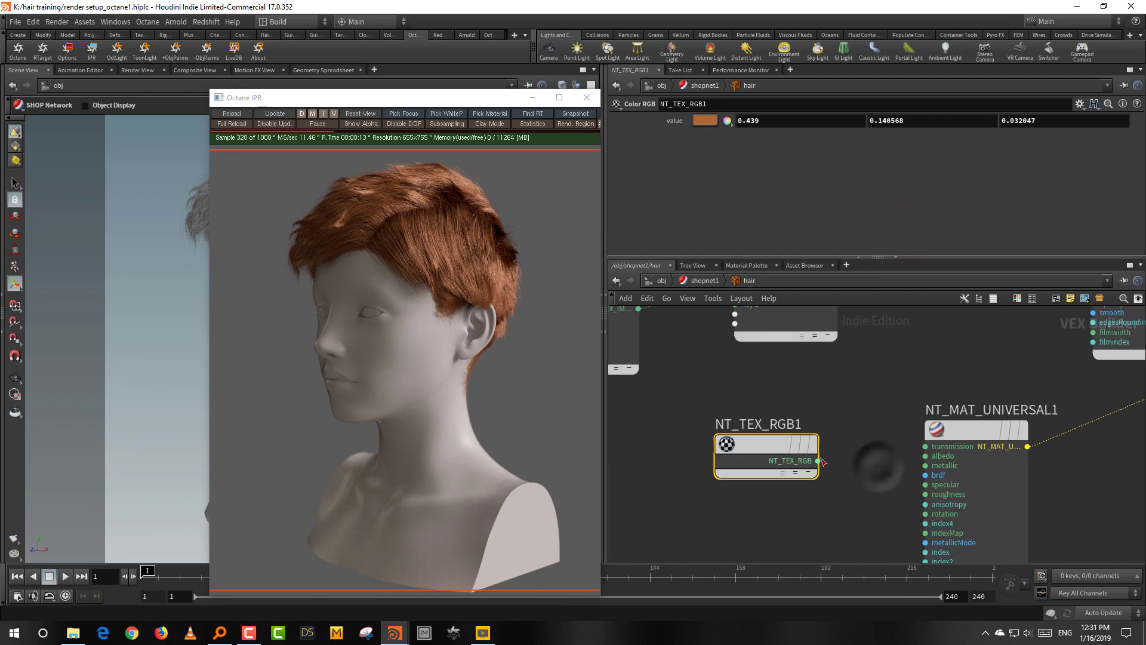
{"action": "left_click_drag", "start_coordinate": [819, 461], "coordinate": [925, 456]}
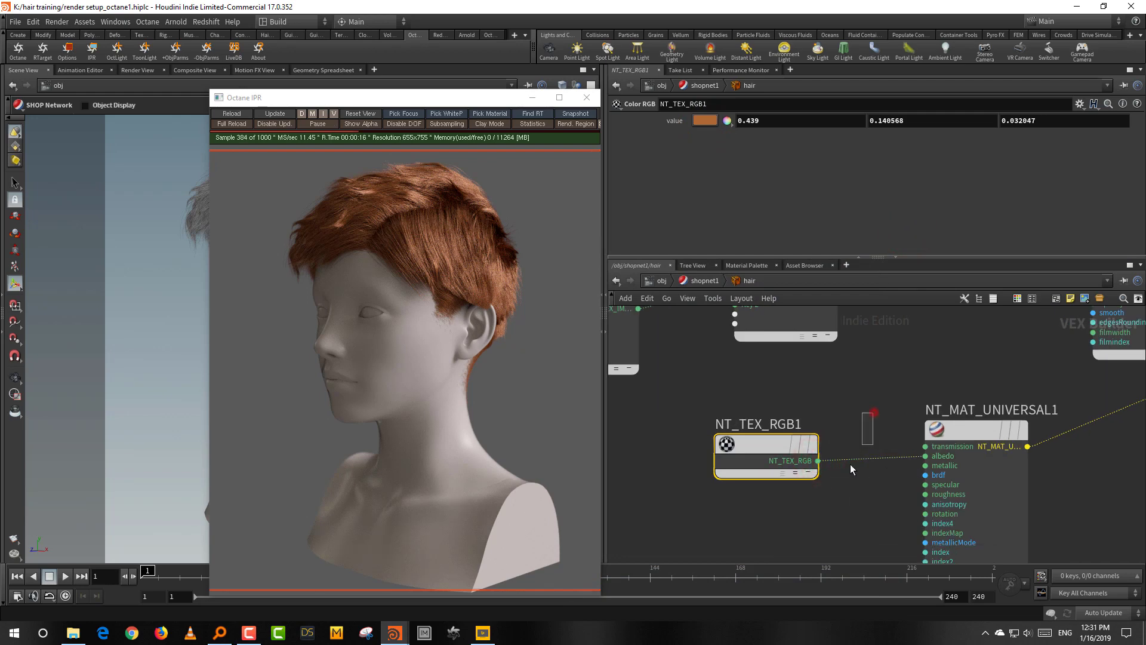
{"action": "left_click", "coordinate": [282, 113]}
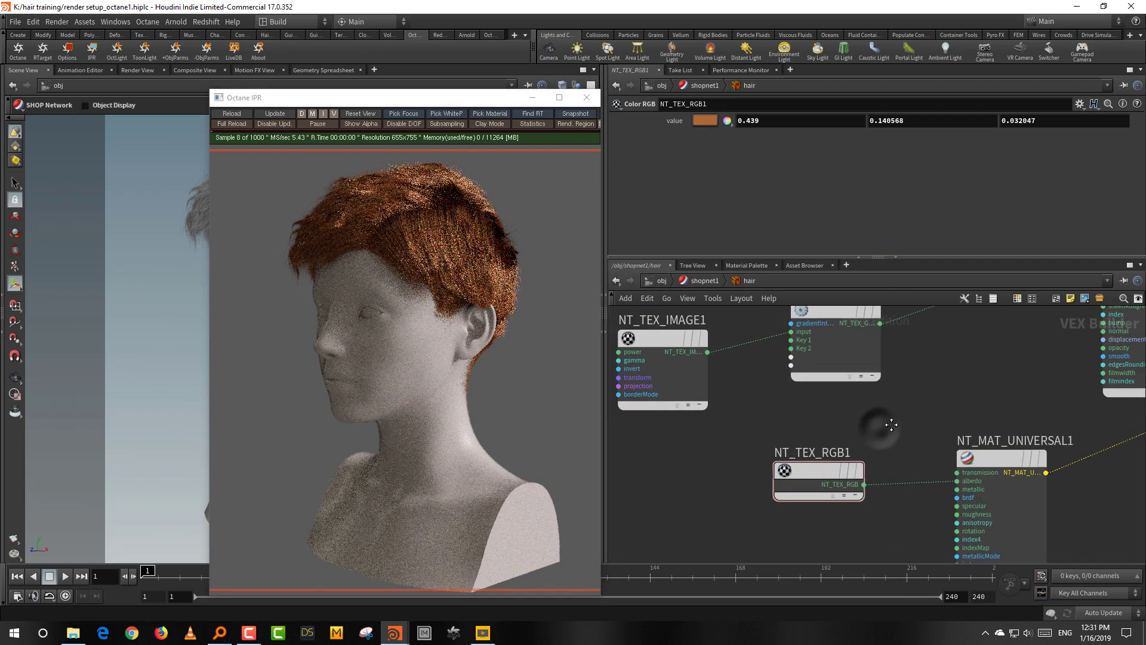
Insert a Tool Multiply Texture node on the wire between the Color RGB node and the universal material's albedo.
{"action": "middle_click_drag", "start_coordinate": [864, 428], "coordinate": [891, 425]}
{"action": "key", "text": "Tab"}
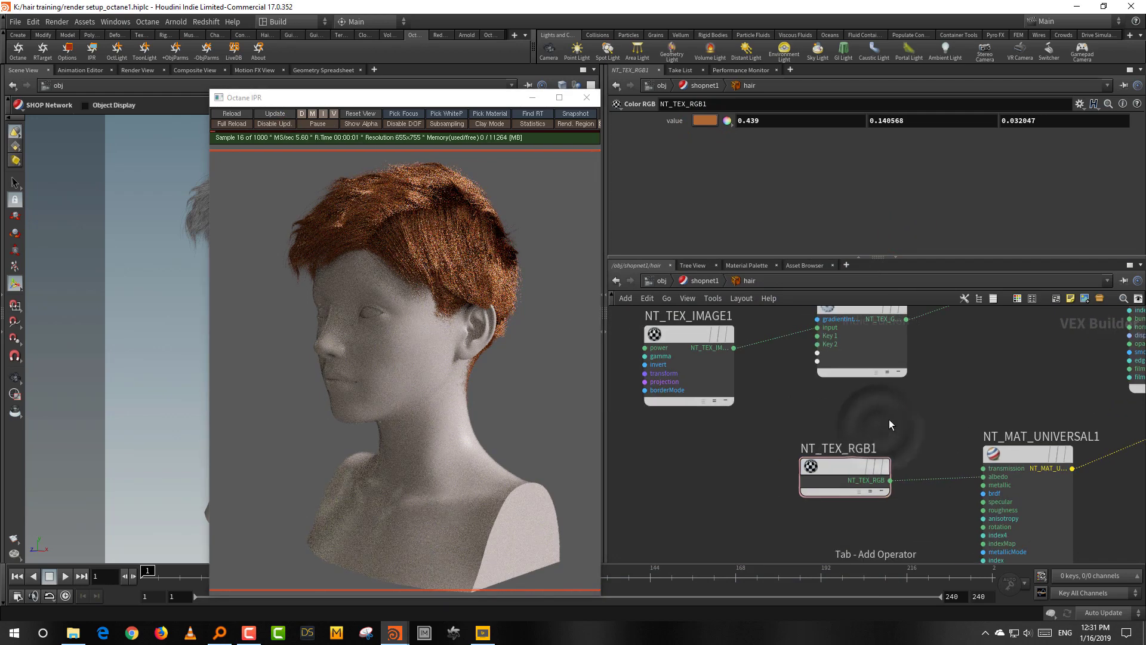
{"action": "type", "text": "mul"}
{"action": "left_click", "coordinate": [1020, 328]}
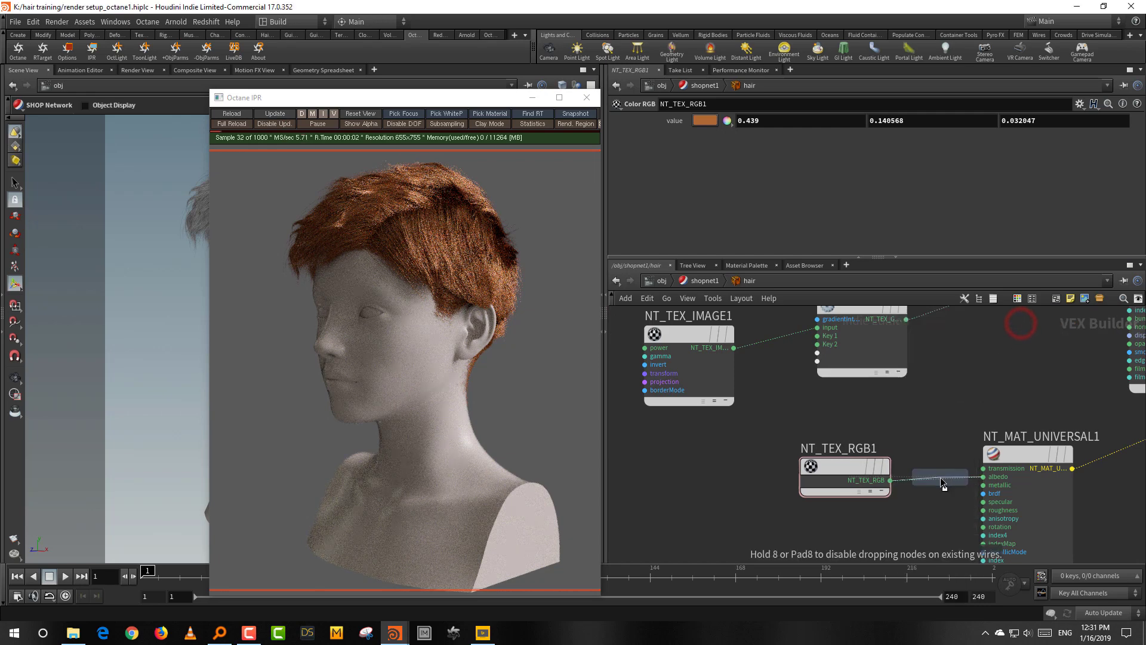
{"action": "left_click", "coordinate": [970, 463]}
Arrange the image texture, gradient and Color RGB nodes ahead of the multiply node and delete the Material Glossy node.
{"action": "middle_click_drag", "start_coordinate": [886, 406], "coordinate": [893, 430]}
{"action": "right_click_drag", "start_coordinate": [892, 426], "coordinate": [883, 427]}
{"action": "left_click_drag", "start_coordinate": [726, 349], "coordinate": [885, 437]}
{"action": "left_click_drag", "start_coordinate": [862, 359], "coordinate": [698, 404]}
{"action": "left_click_drag", "start_coordinate": [826, 487], "coordinate": [832, 436]}
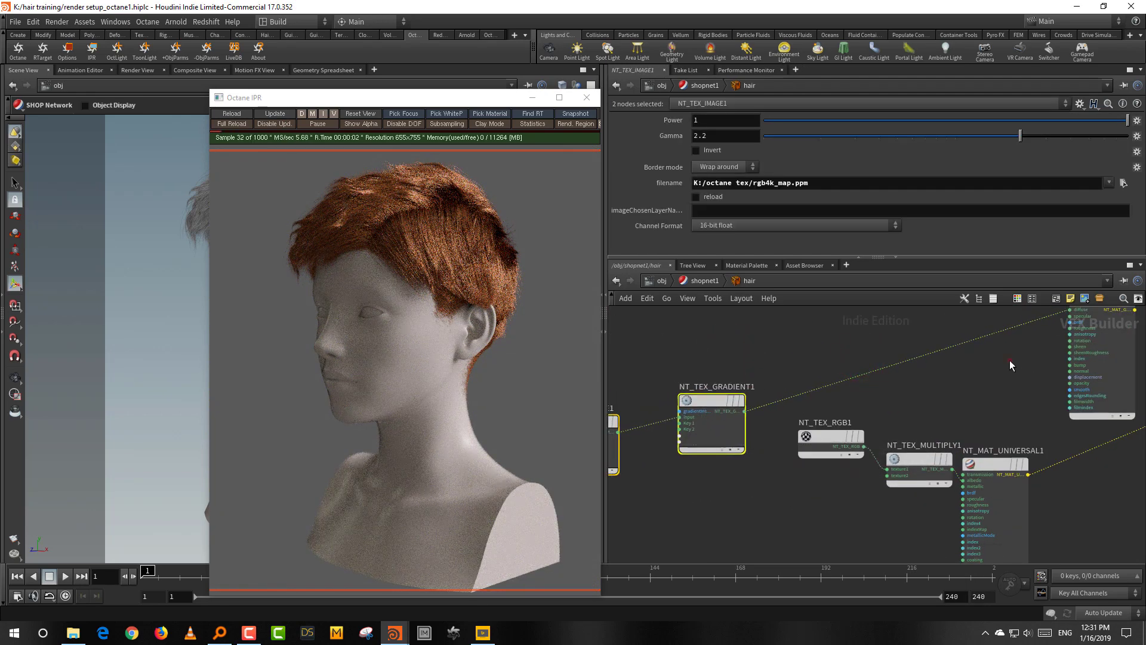
{"action": "left_click_drag", "start_coordinate": [1009, 360], "coordinate": [1096, 391]}
{"action": "key", "text": "Delete"}
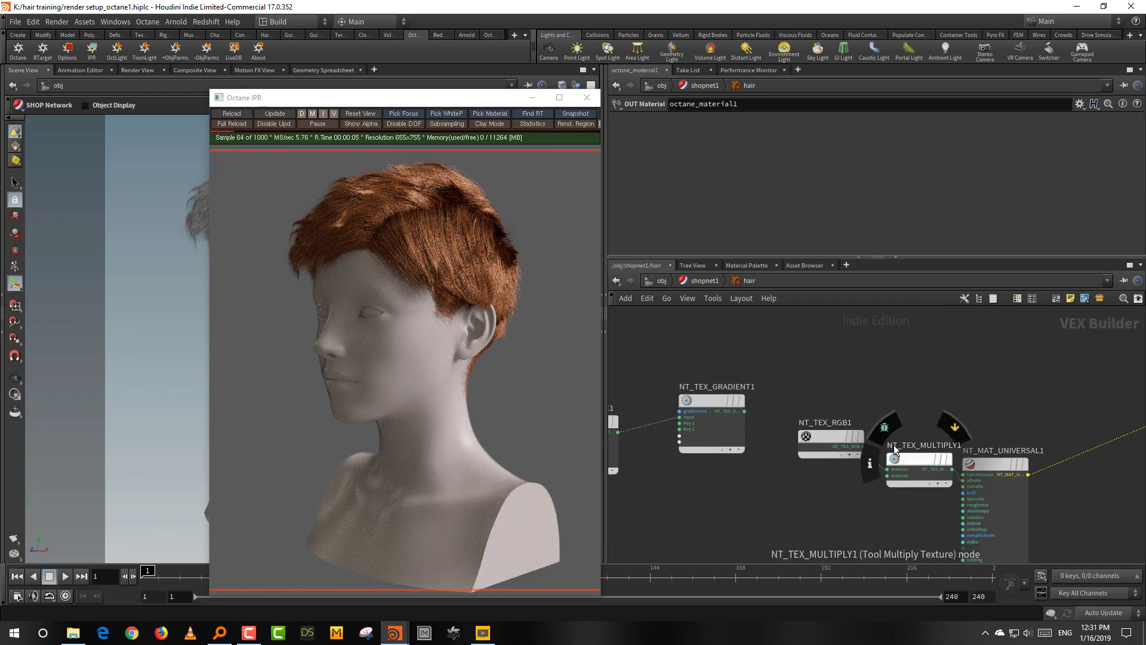
Connect the gradient's output to the multiply node's texture2 input and move the Color RGB node slightly higher.
{"action": "left_click_drag", "start_coordinate": [837, 391], "coordinate": [914, 473]}
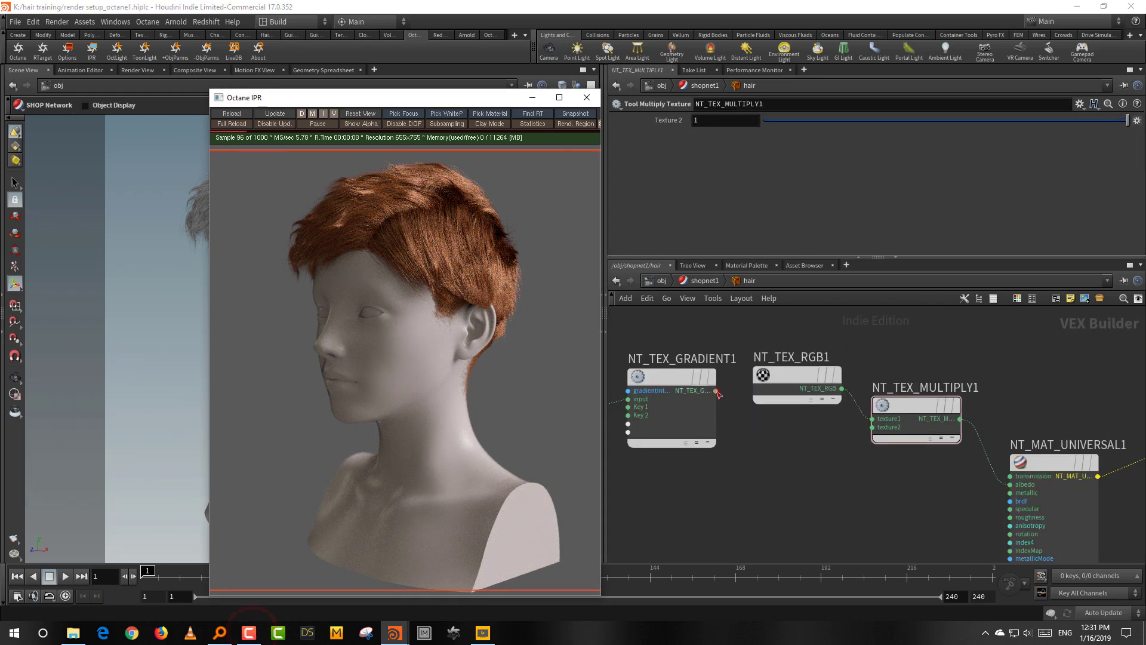
{"action": "left_click_drag", "start_coordinate": [717, 392], "coordinate": [864, 434]}
{"action": "left_click_drag", "start_coordinate": [792, 376], "coordinate": [800, 360]}
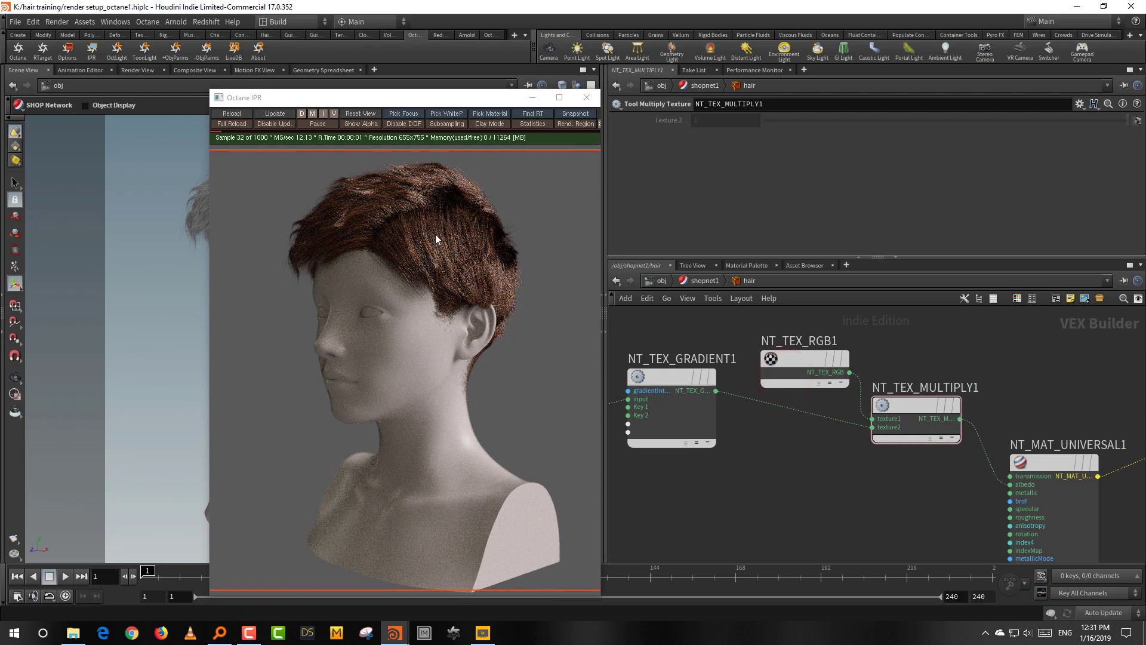
Lighten the gradient's first two points to grey 0.466 and spread the two middle points further apart.
{"action": "middle_click_drag", "start_coordinate": [793, 455], "coordinate": [835, 473]}
{"action": "left_click_drag", "start_coordinate": [710, 341], "coordinate": [702, 425]}
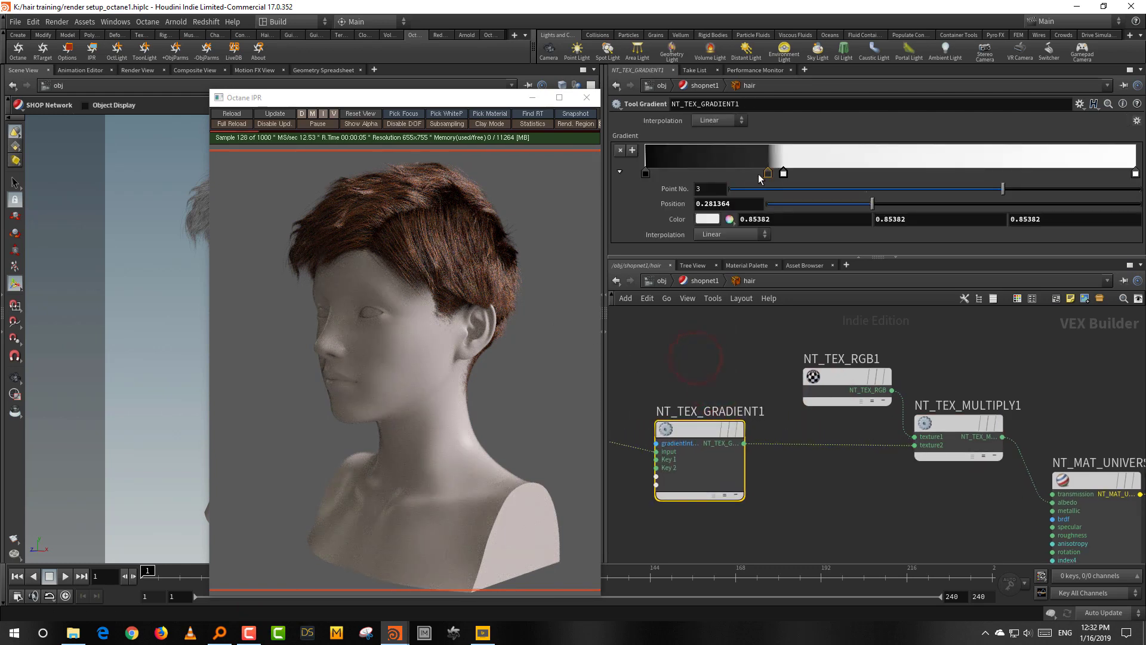
{"action": "double_click", "coordinate": [646, 174]}
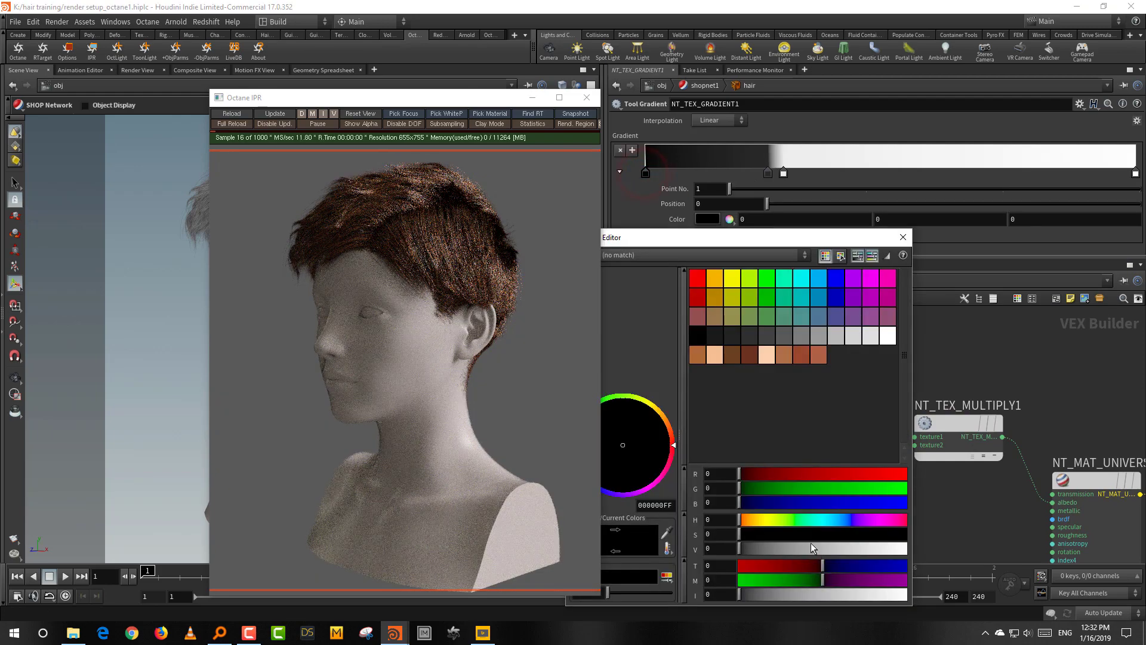
{"action": "left_click", "coordinate": [817, 548]}
{"action": "left_click", "coordinate": [903, 237]}
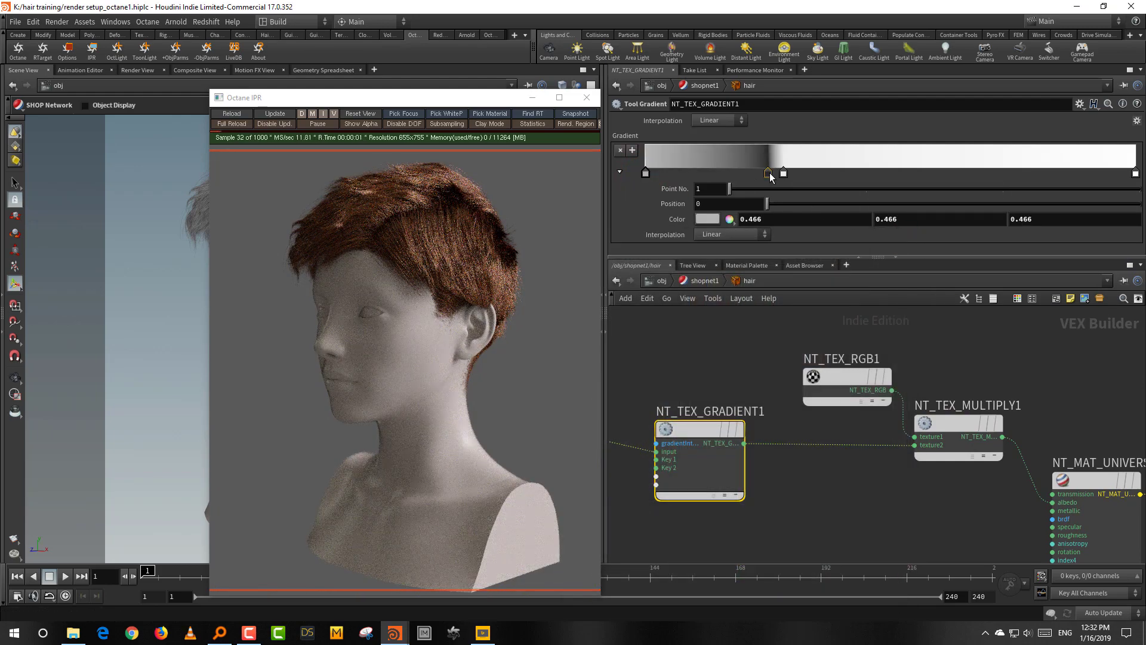
{"action": "double_click", "coordinate": [768, 173]}
{"action": "left_click", "coordinate": [806, 547]}
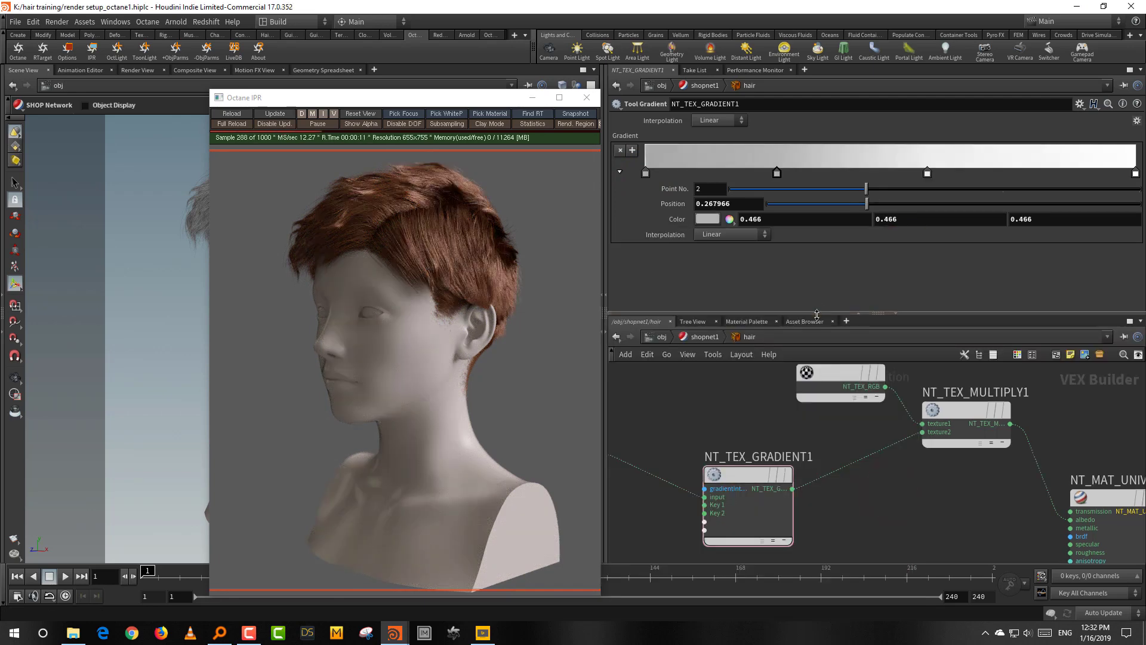
Try the peach, pale peach and dark reddish-brown preset swatches as the Color RGB node's value.
{"action": "left_click_drag", "start_coordinate": [818, 312], "coordinate": [819, 264]}
{"action": "left_click_drag", "start_coordinate": [980, 492], "coordinate": [1096, 528]}
{"action": "left_click_drag", "start_coordinate": [721, 344], "coordinate": [830, 373]}
{"action": "left_click", "coordinate": [705, 121]}
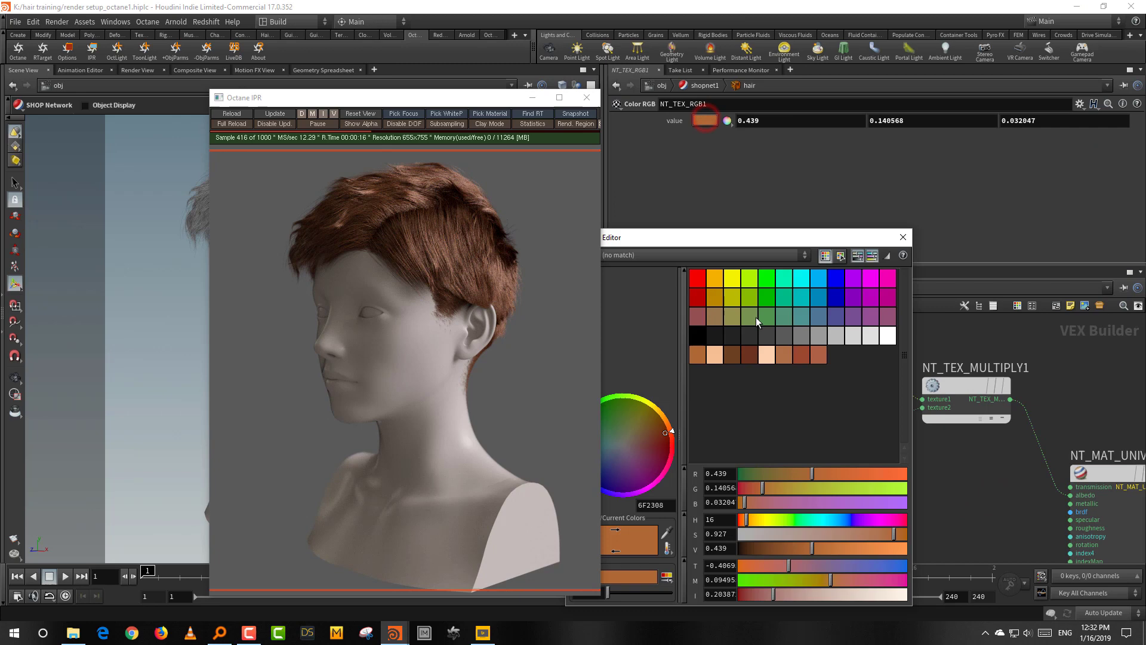
{"action": "left_click", "coordinate": [714, 354]}
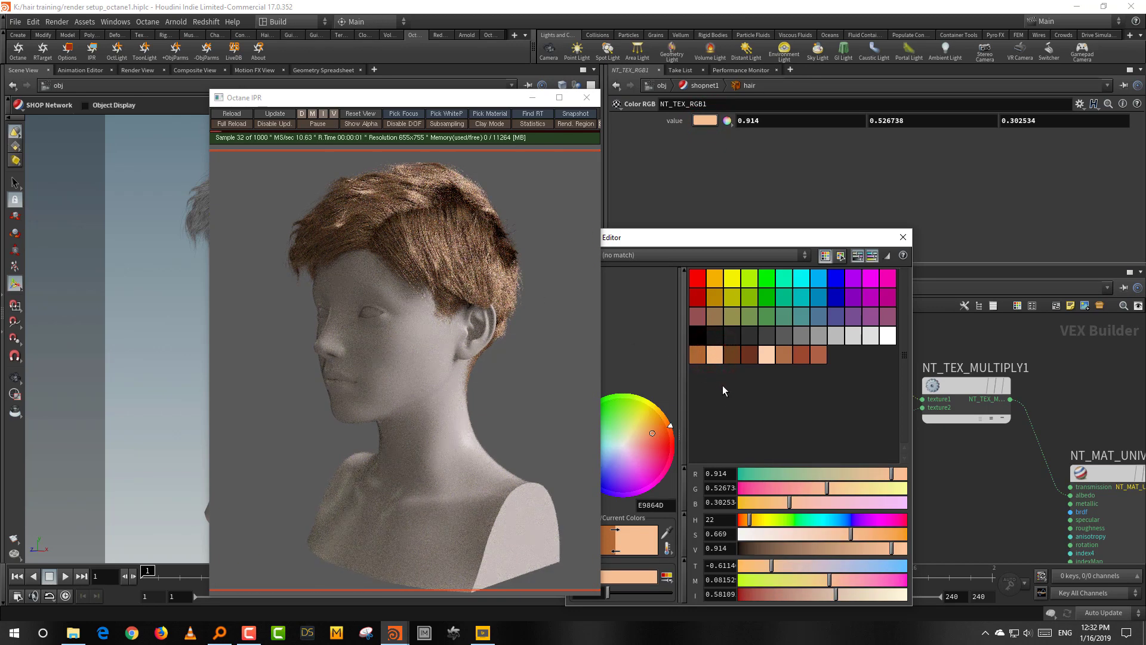
{"action": "left_click", "coordinate": [768, 355]}
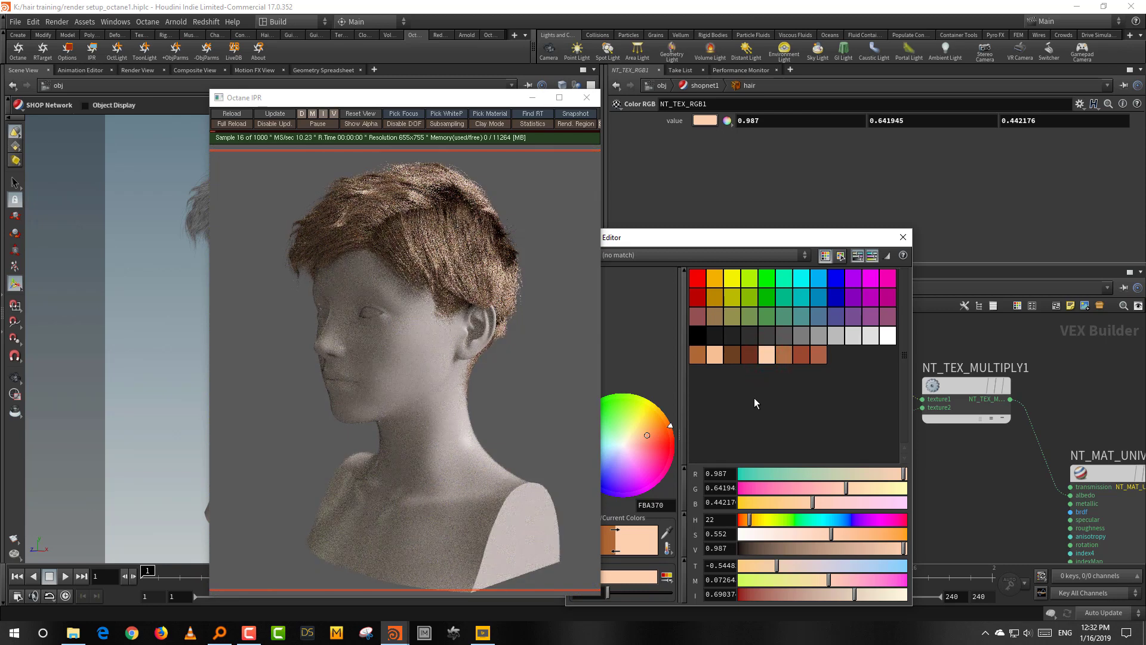
{"action": "left_click", "coordinate": [750, 357]}
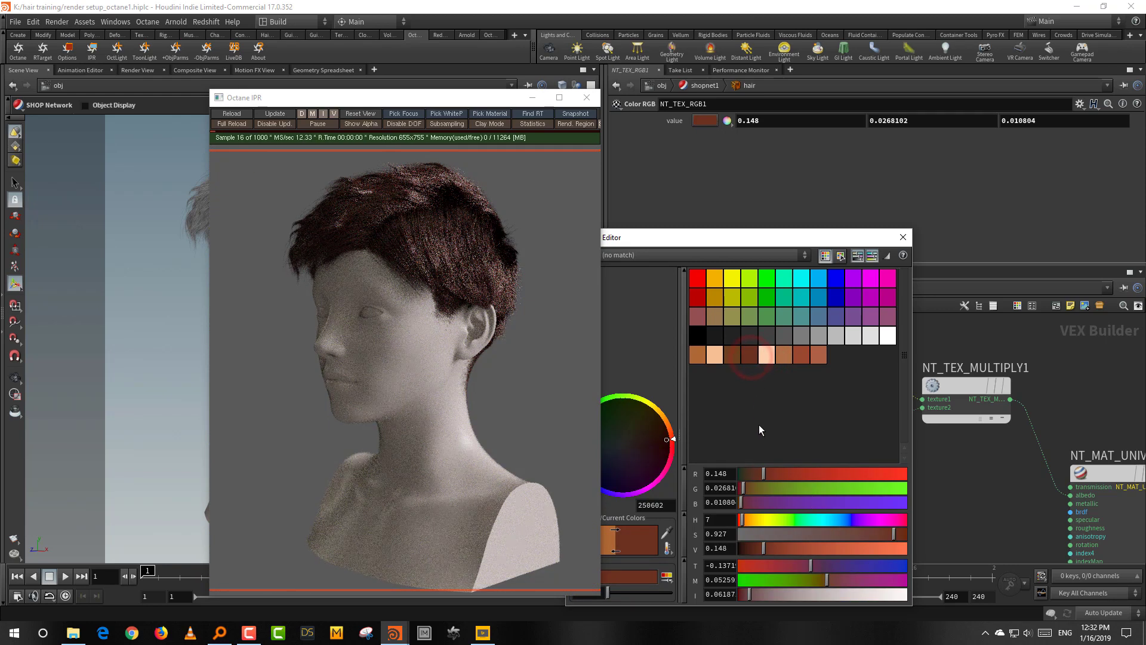
Compare the reddish-brown swatches on the Color RGB node and restore the orange-brown 0.439, 0.140568, 0.032047.
{"action": "left_click", "coordinate": [712, 359]}
{"action": "left_click", "coordinate": [700, 360]}
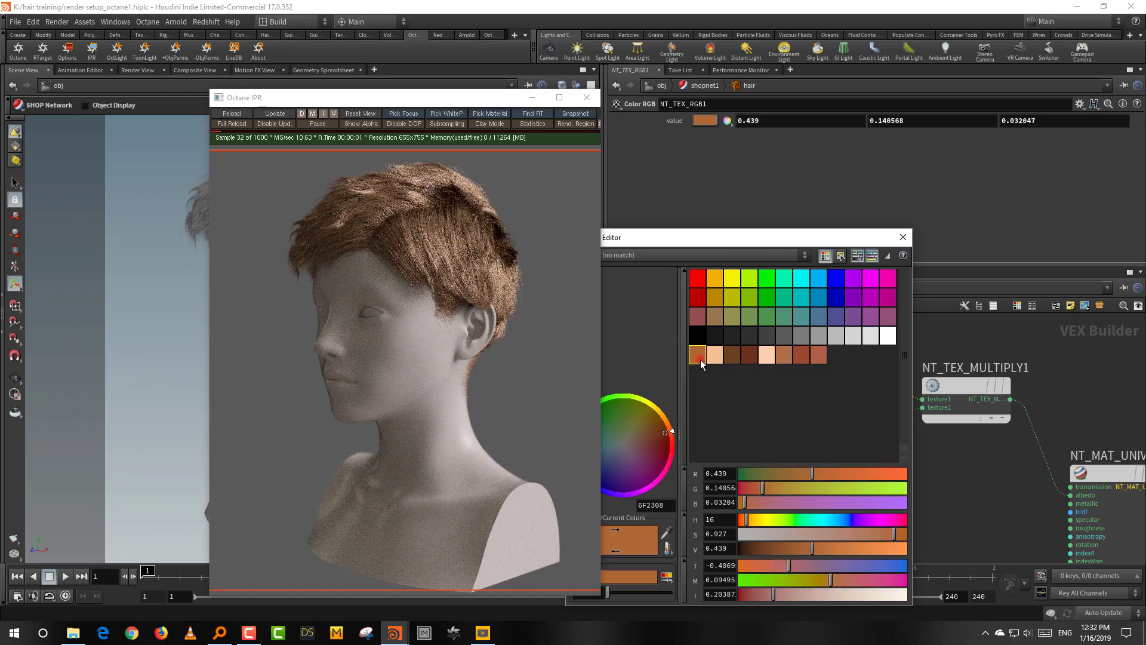
{"action": "left_click", "coordinate": [799, 359]}
{"action": "left_click", "coordinate": [822, 358]}
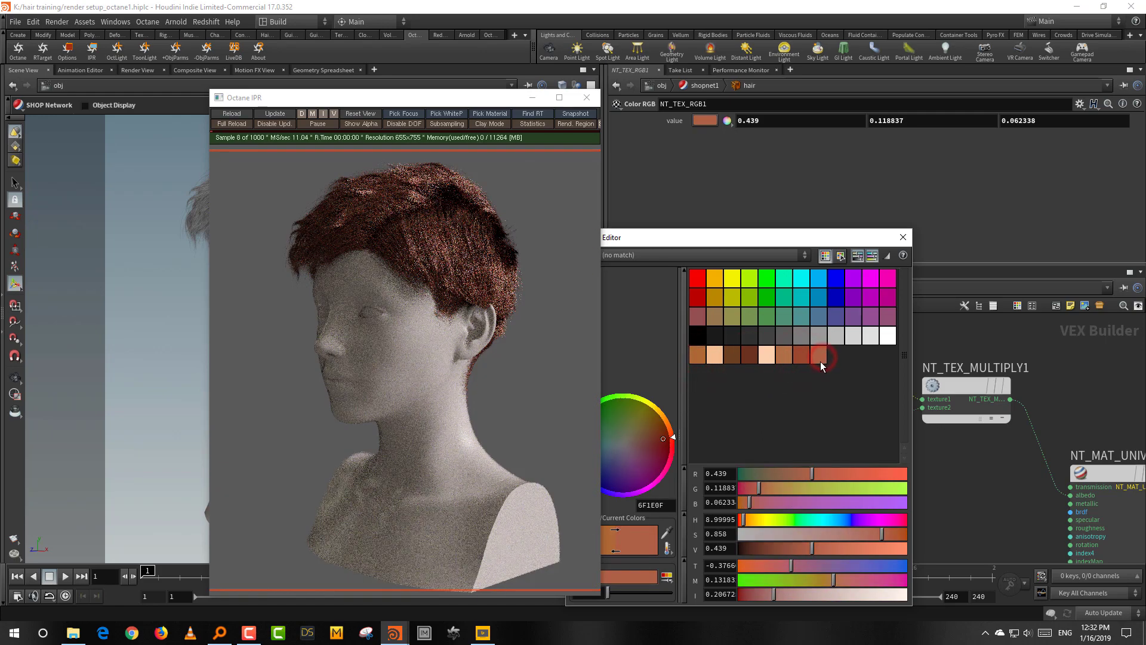
{"action": "left_click", "coordinate": [805, 358]}
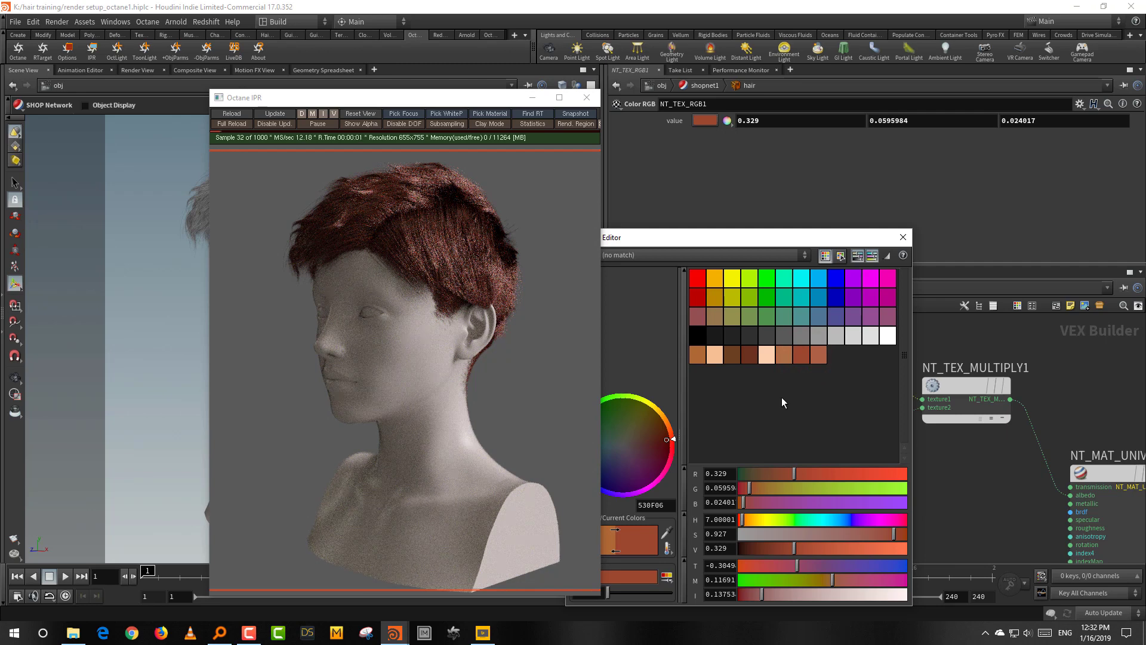
{"action": "left_click", "coordinate": [697, 355]}
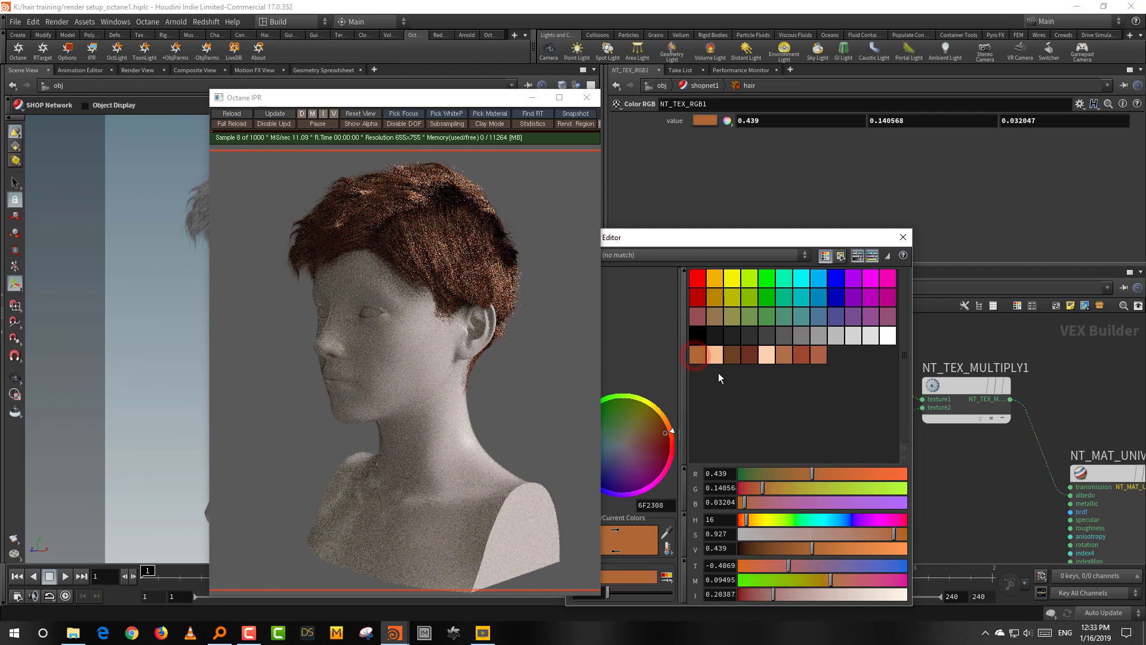
{"action": "left_click", "coordinate": [903, 237]}
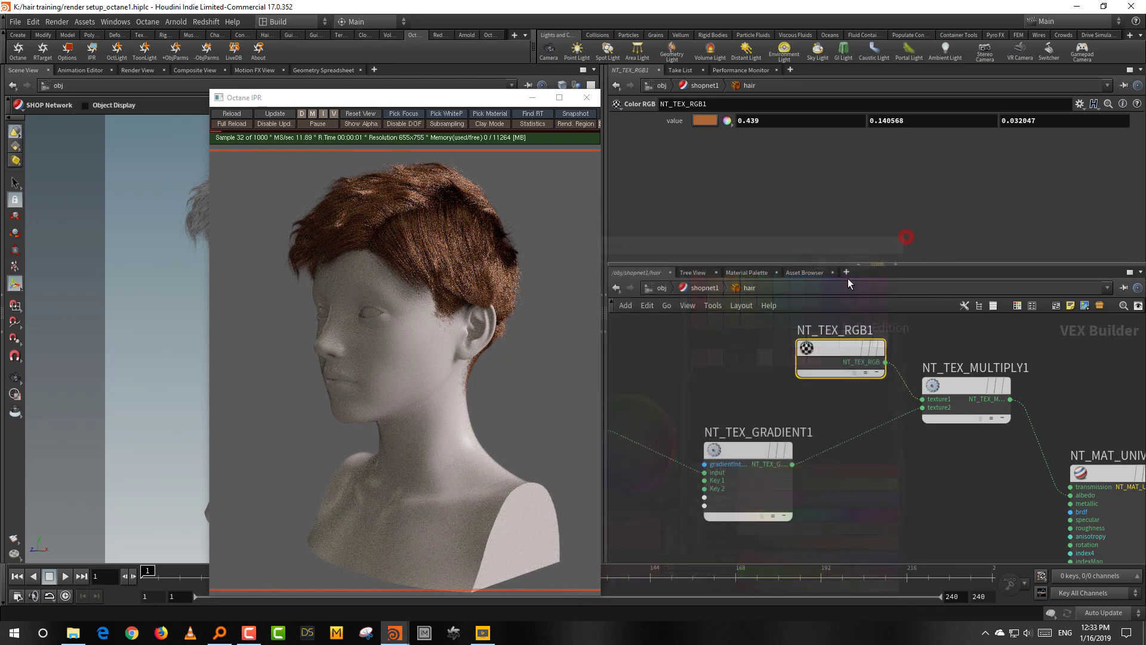
Open the render network and set the environment image's Transform 2D horizontal translation to 0.6.
{"action": "left_click", "coordinate": [711, 288]}
{"action": "left_click", "coordinate": [994, 349]}
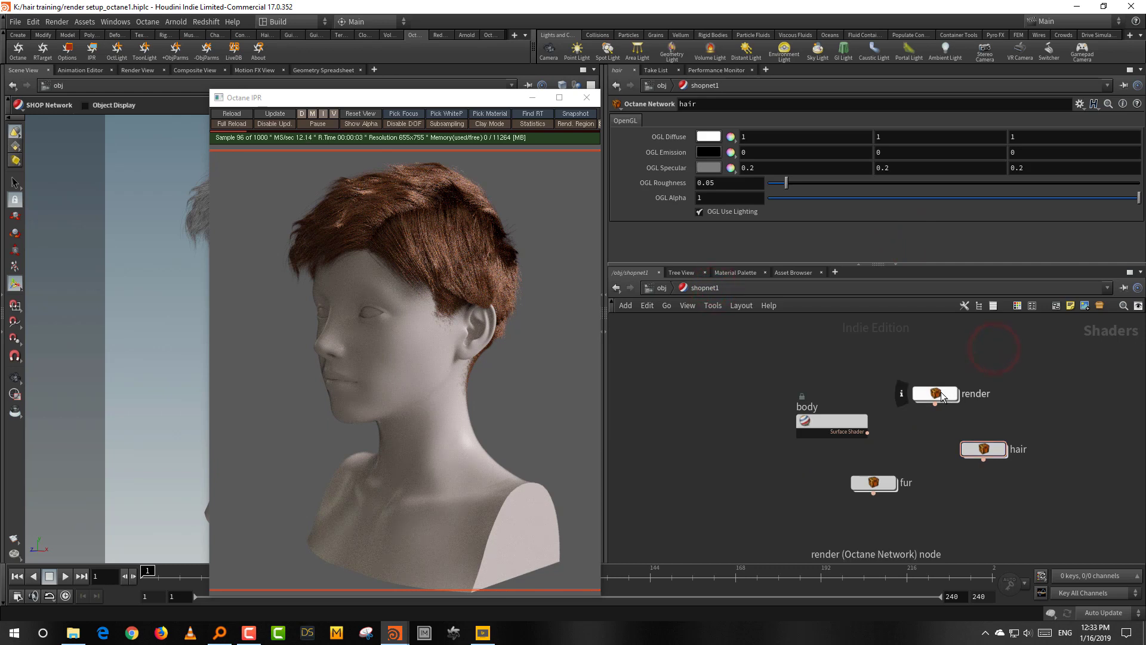
{"action": "double_click", "coordinate": [941, 396]}
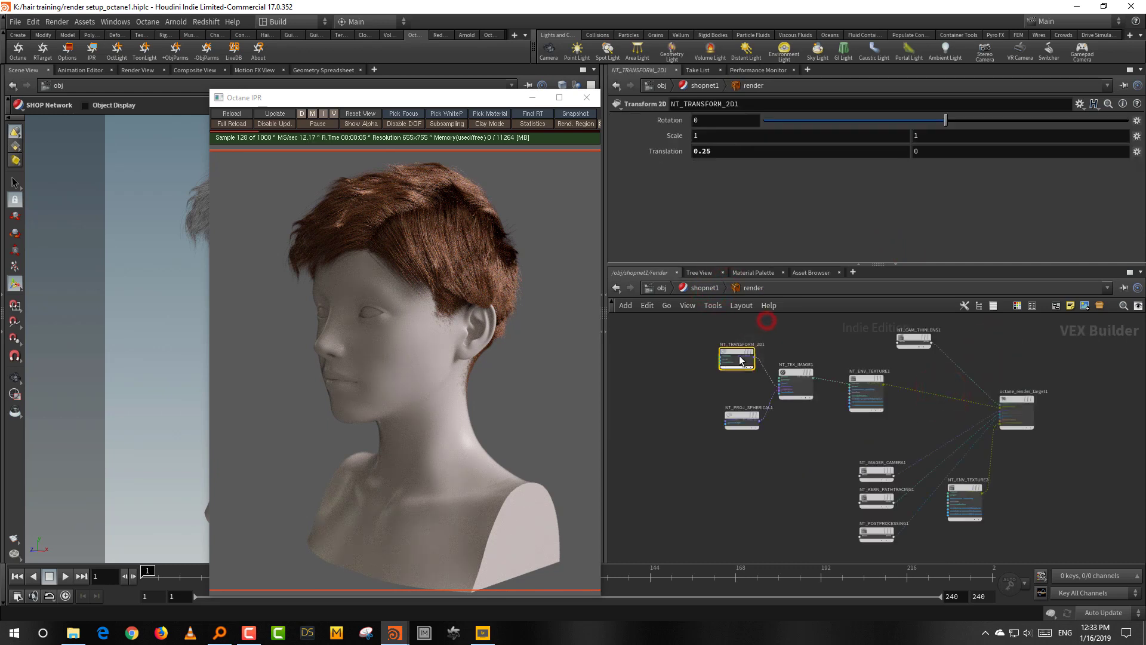
{"action": "middle_click_drag", "start_coordinate": [738, 151], "coordinate": [926, 154]}
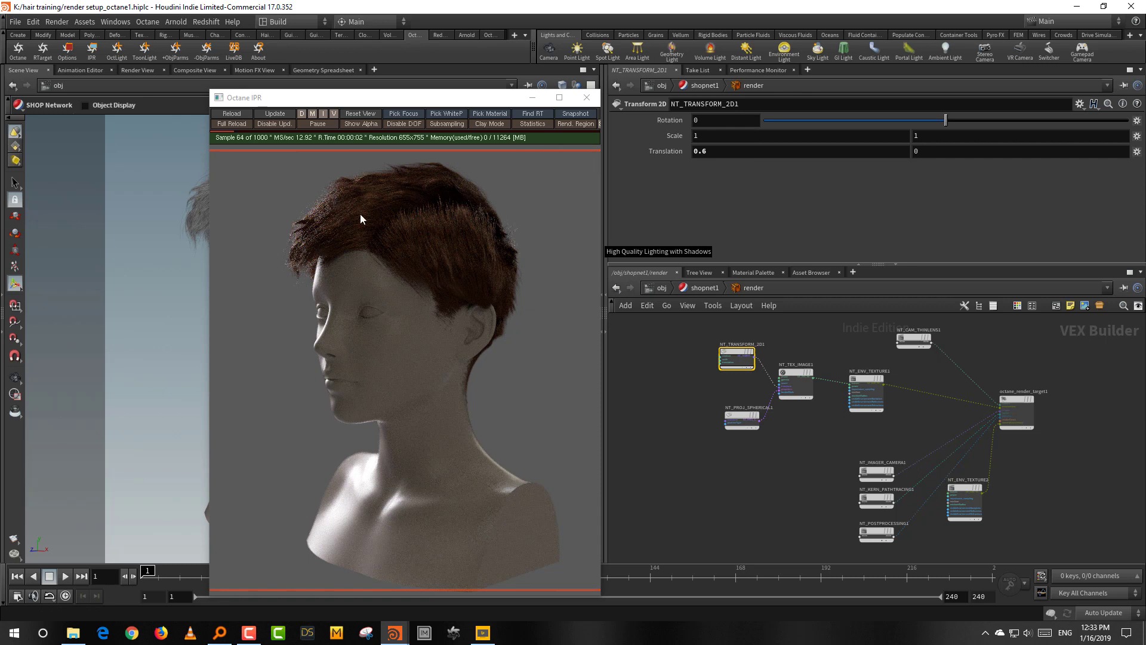
{"action": "left_click_drag", "start_coordinate": [821, 447], "coordinate": [888, 508]}
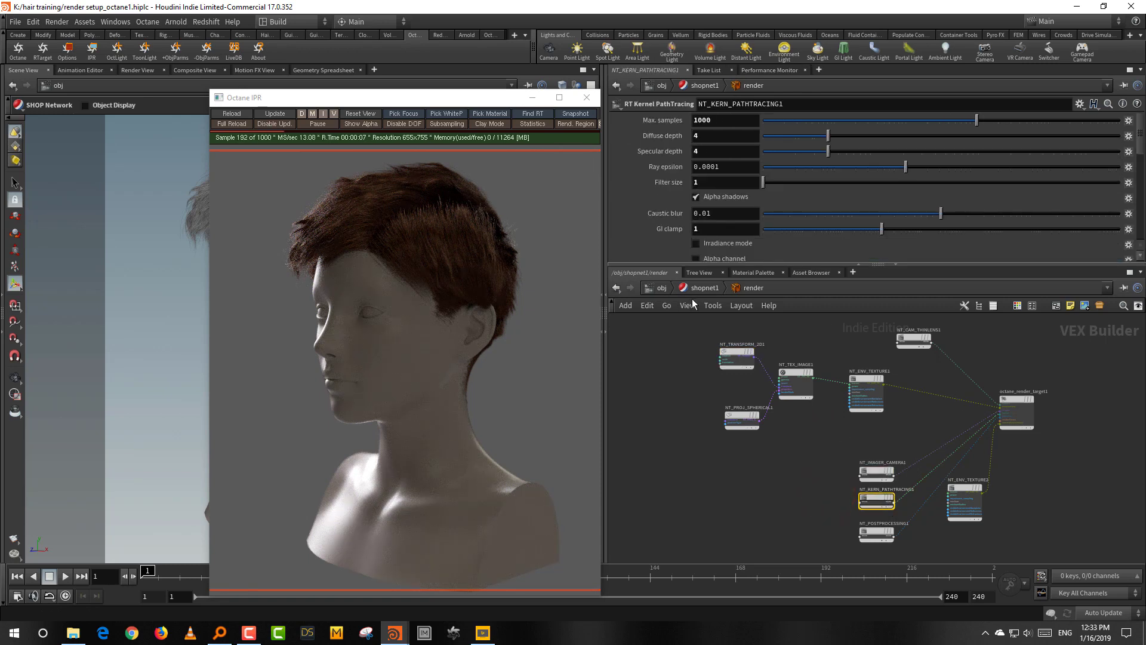
{"action": "left_click", "coordinate": [749, 265]}
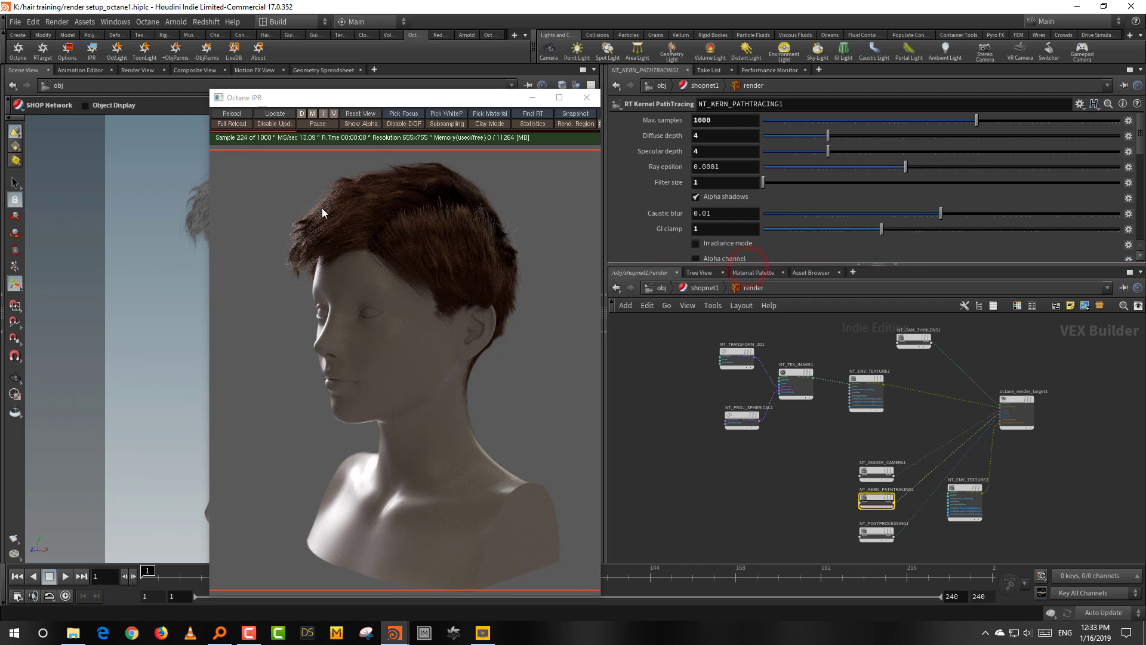
Return to the hair network and rearrange the texture nodes so the multiply node lines up with the universal material.
{"action": "left_click", "coordinate": [705, 288]}
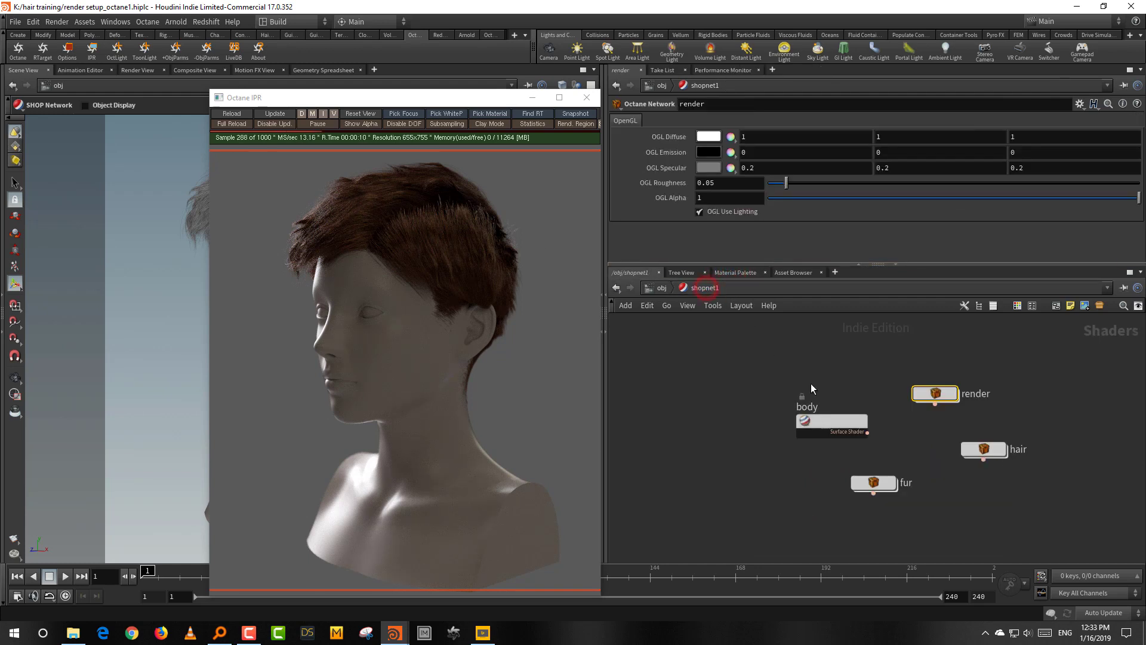
{"action": "double_click", "coordinate": [984, 449]}
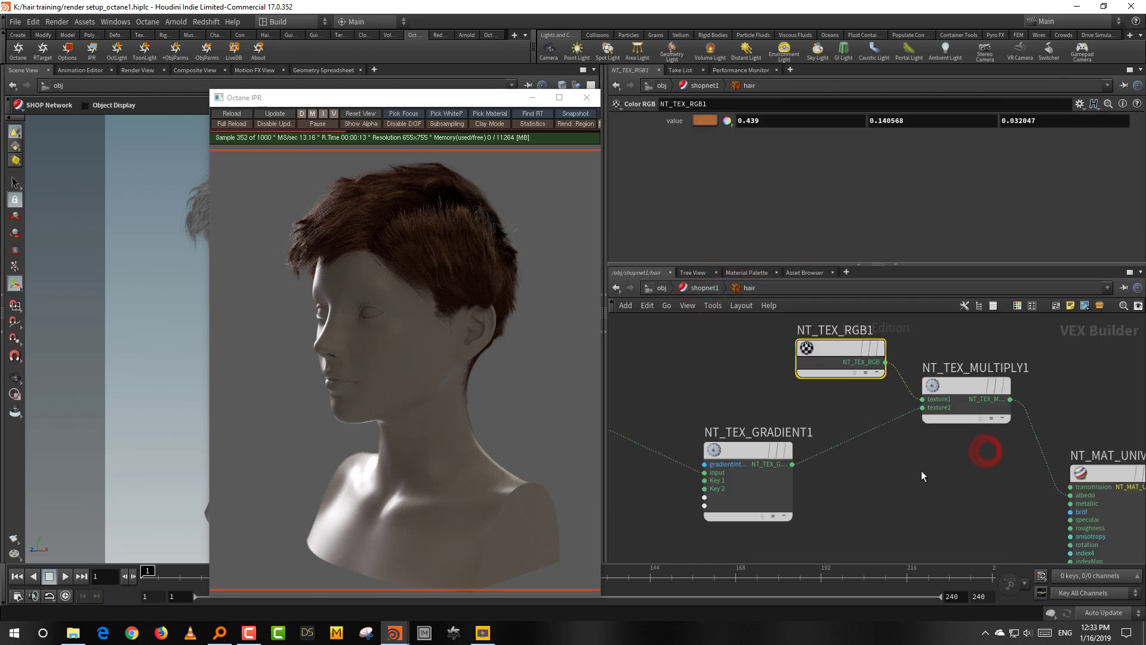
{"action": "right_click_drag", "start_coordinate": [904, 476], "coordinate": [883, 485]}
{"action": "middle_click_drag", "start_coordinate": [883, 485], "coordinate": [927, 492]}
{"action": "left_click_drag", "start_coordinate": [690, 376], "coordinate": [986, 484]}
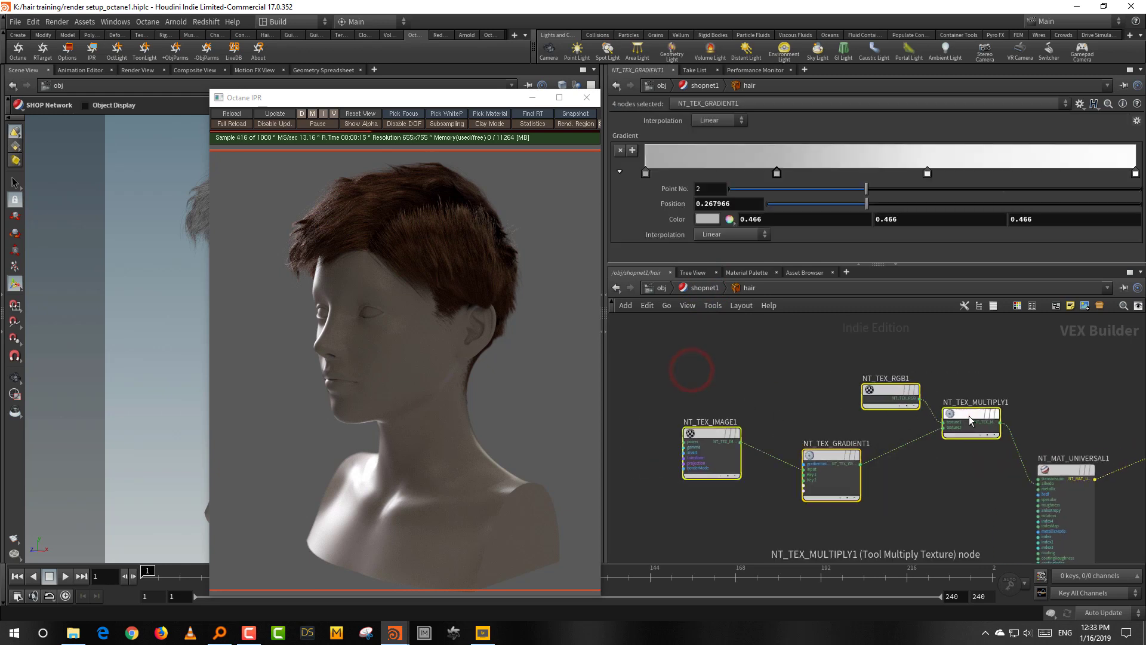
{"action": "left_click_drag", "start_coordinate": [970, 417], "coordinate": [912, 461]}
{"action": "left_click_drag", "start_coordinate": [1064, 472], "coordinate": [1040, 450]}
{"action": "middle_click_drag", "start_coordinate": [1039, 394], "coordinate": [919, 400]}
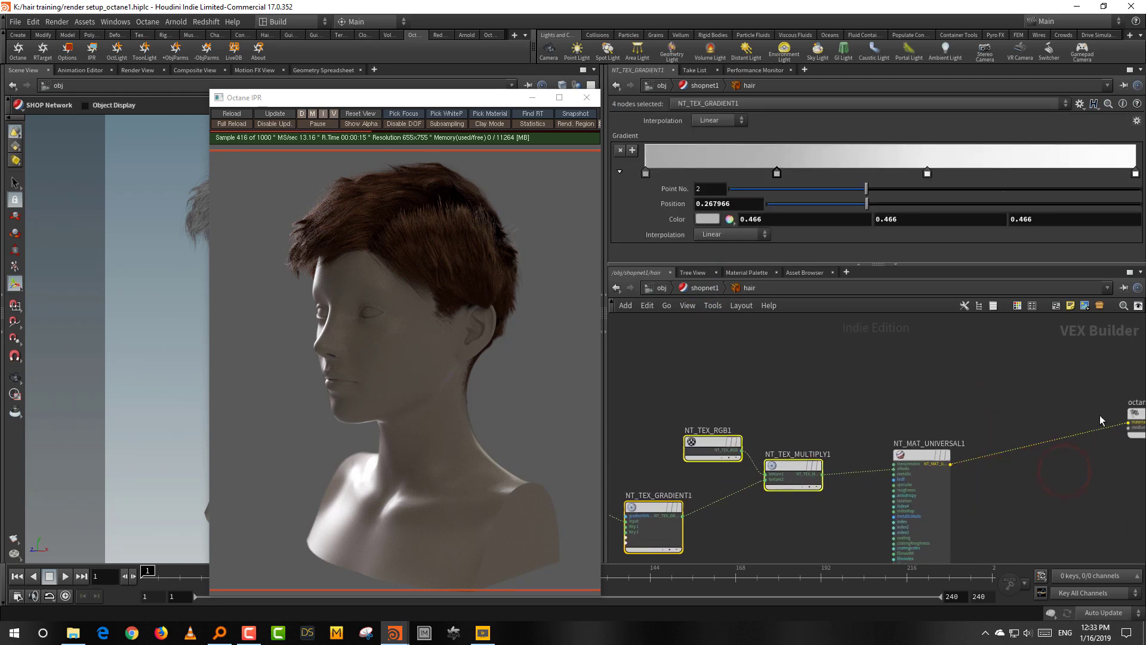
{"action": "scroll", "coordinate": [940, 418], "scroll_direction": "up", "scroll_amount": 3}
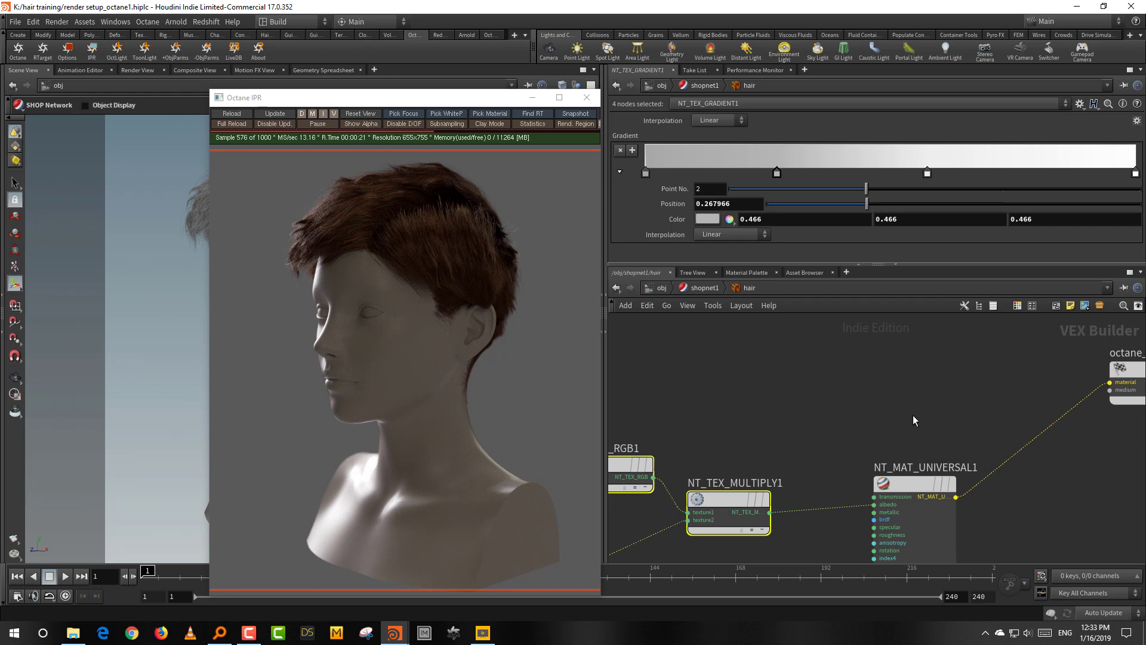
{"action": "middle_click_drag", "start_coordinate": [870, 403], "coordinate": [880, 435]}
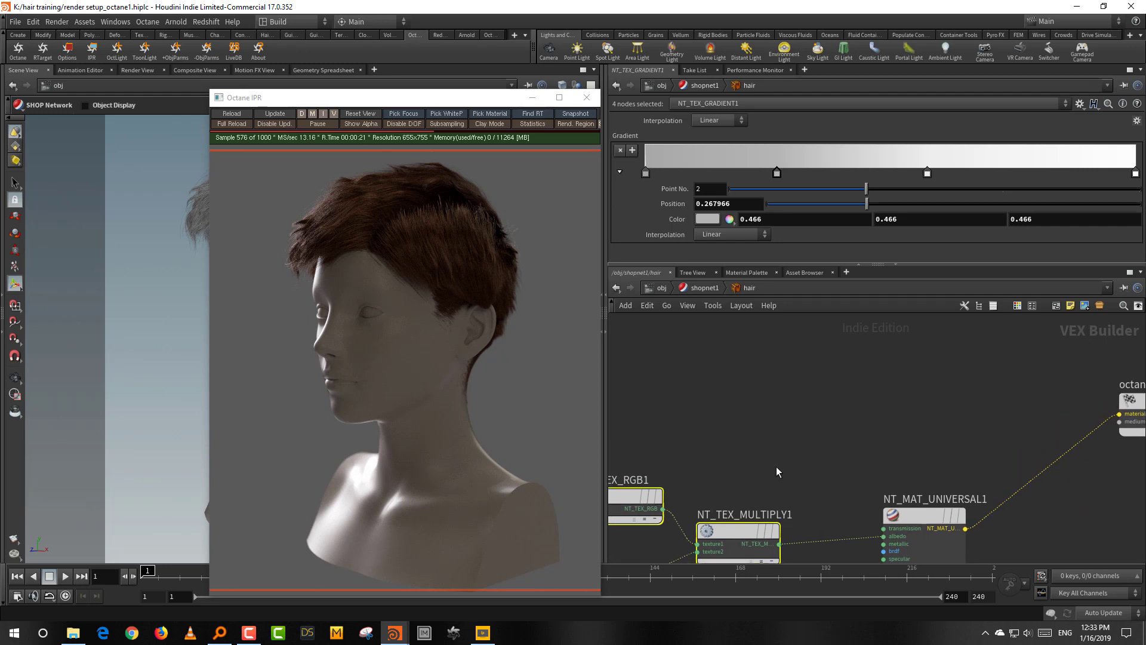
{"action": "middle_click_drag", "start_coordinate": [671, 451], "coordinate": [772, 410]}
{"action": "left_click", "coordinate": [745, 455]}
{"action": "left_click", "coordinate": [704, 120]}
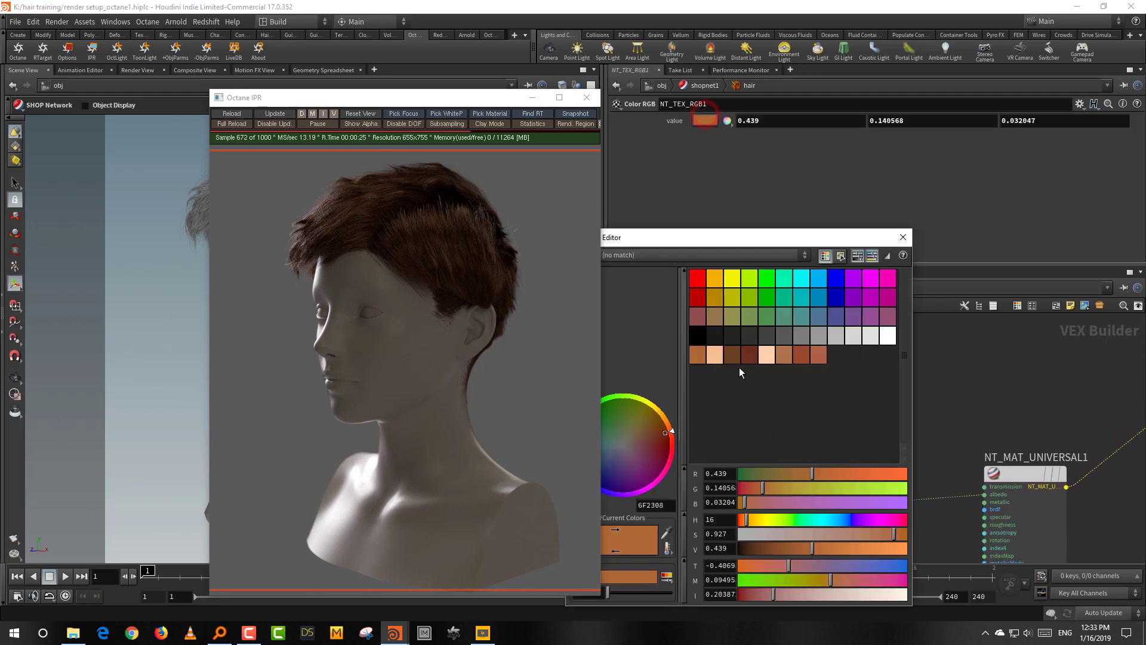
{"action": "left_click", "coordinate": [904, 237]}
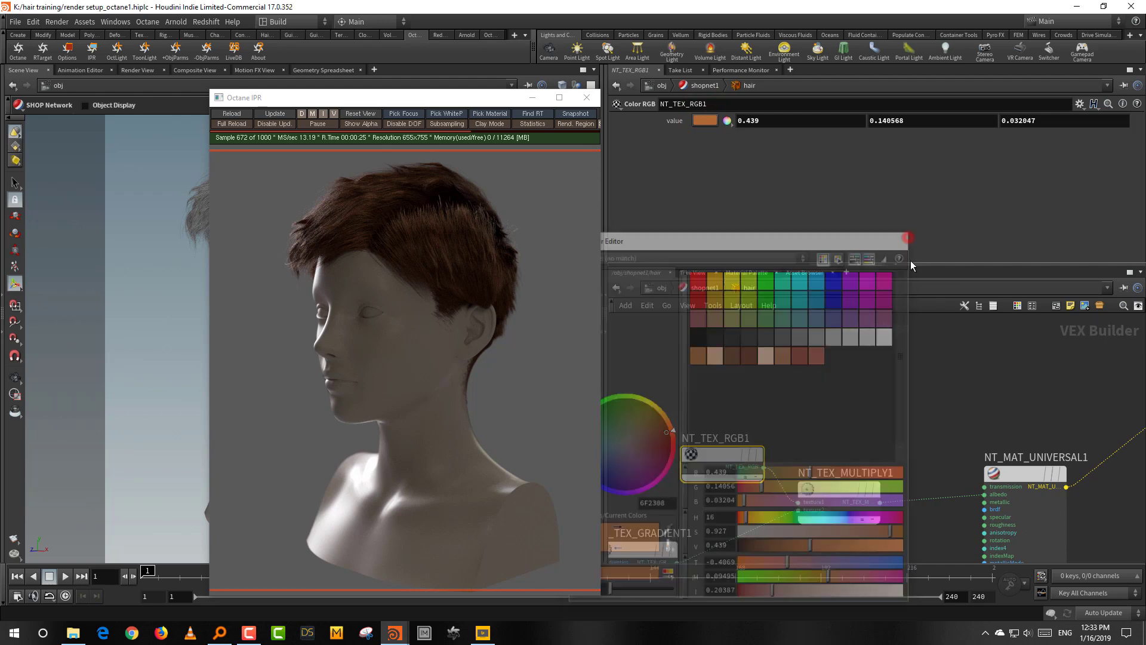
Add a Material Diffuse node above the universal material and connect its output to the Octane material output's material input.
{"action": "type", "text": "di"}
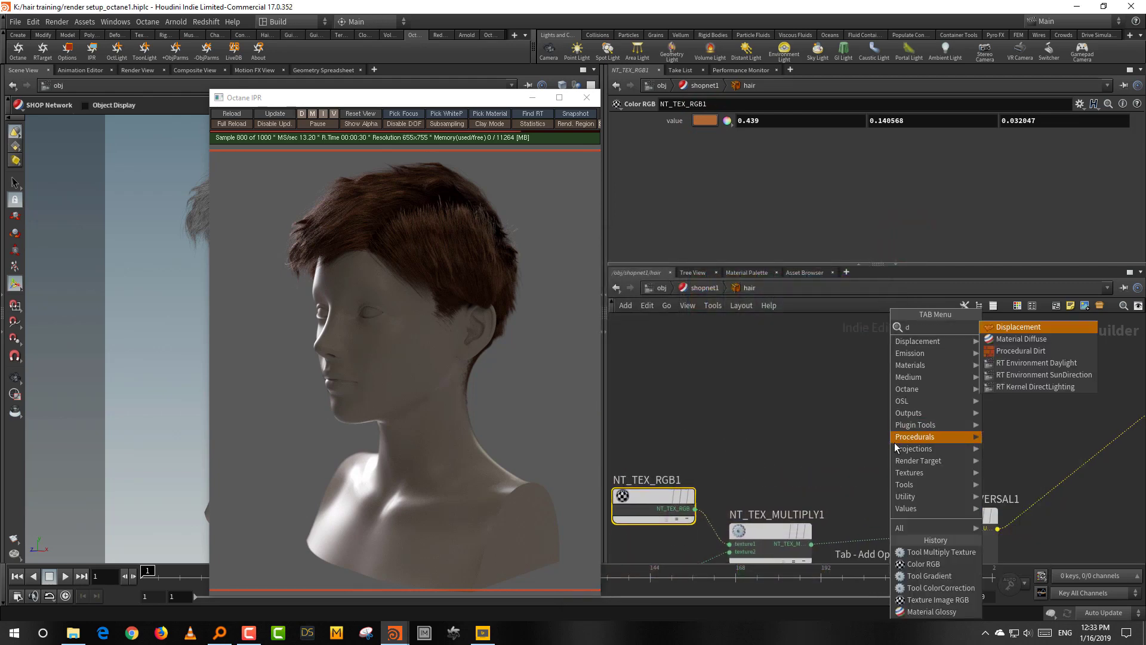
{"action": "left_click", "coordinate": [1023, 338]}
{"action": "left_click", "coordinate": [924, 362]}
{"action": "middle_click_drag", "start_coordinate": [1027, 378], "coordinate": [957, 404]}
{"action": "left_click_drag", "start_coordinate": [898, 399], "coordinate": [1082, 440]}
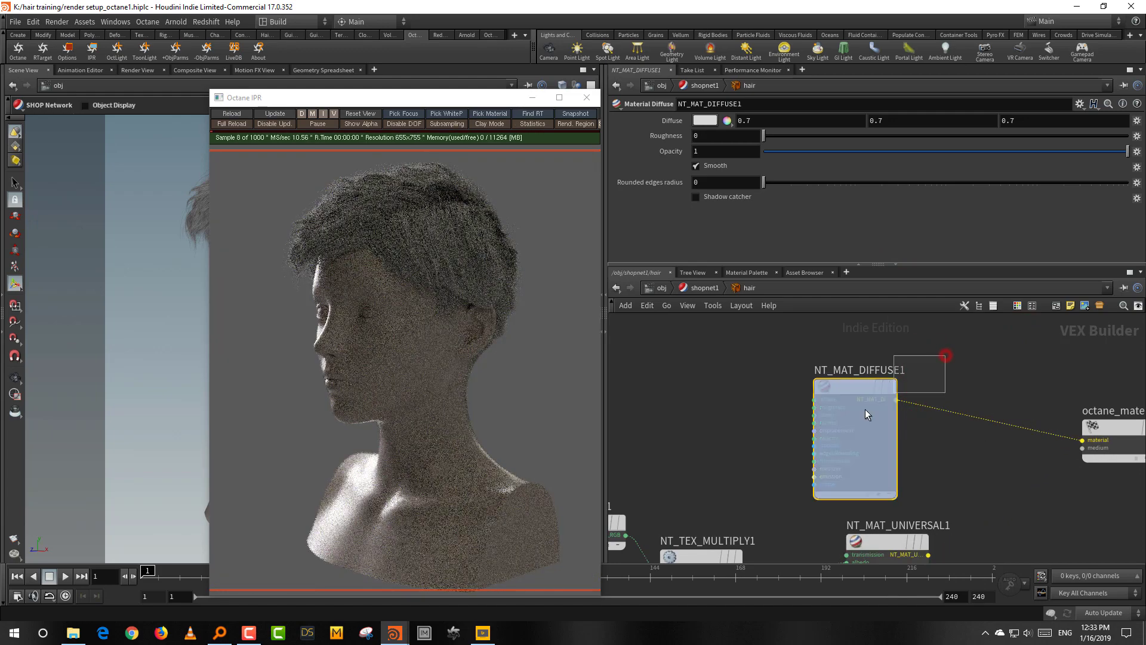
Set the diffuse material's colour to black and connect the multiply node's output to its transmission input.
{"action": "left_click", "coordinate": [705, 122]}
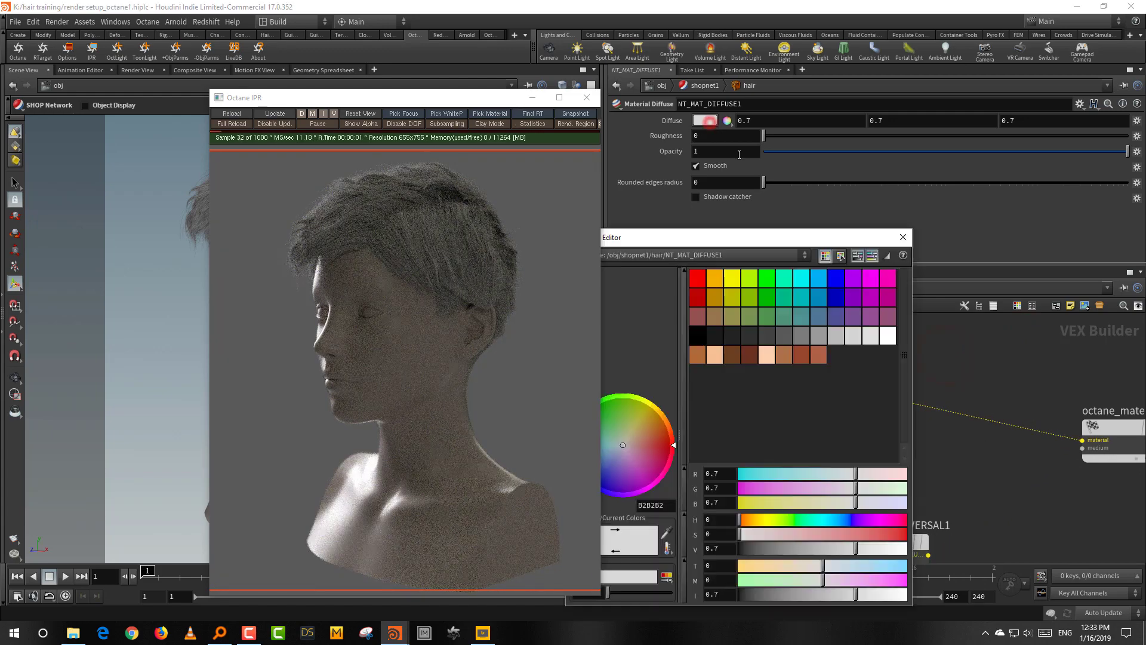
{"action": "left_click", "coordinate": [746, 546]}
{"action": "left_click", "coordinate": [903, 237]}
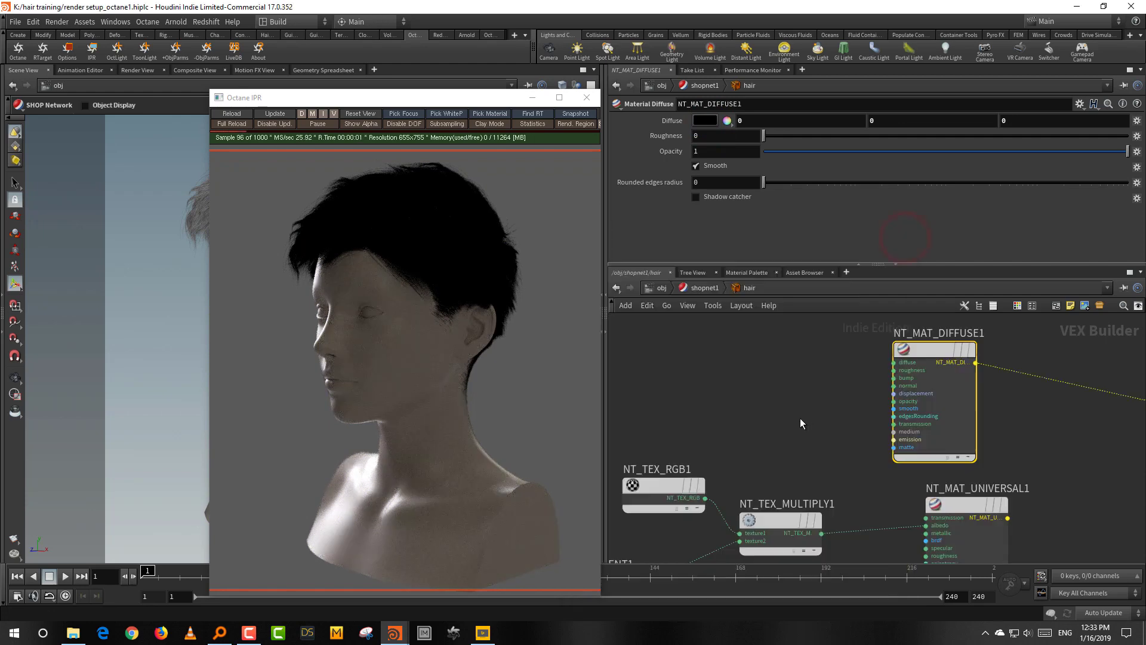
{"action": "left_click_drag", "start_coordinate": [822, 533], "coordinate": [867, 426]}
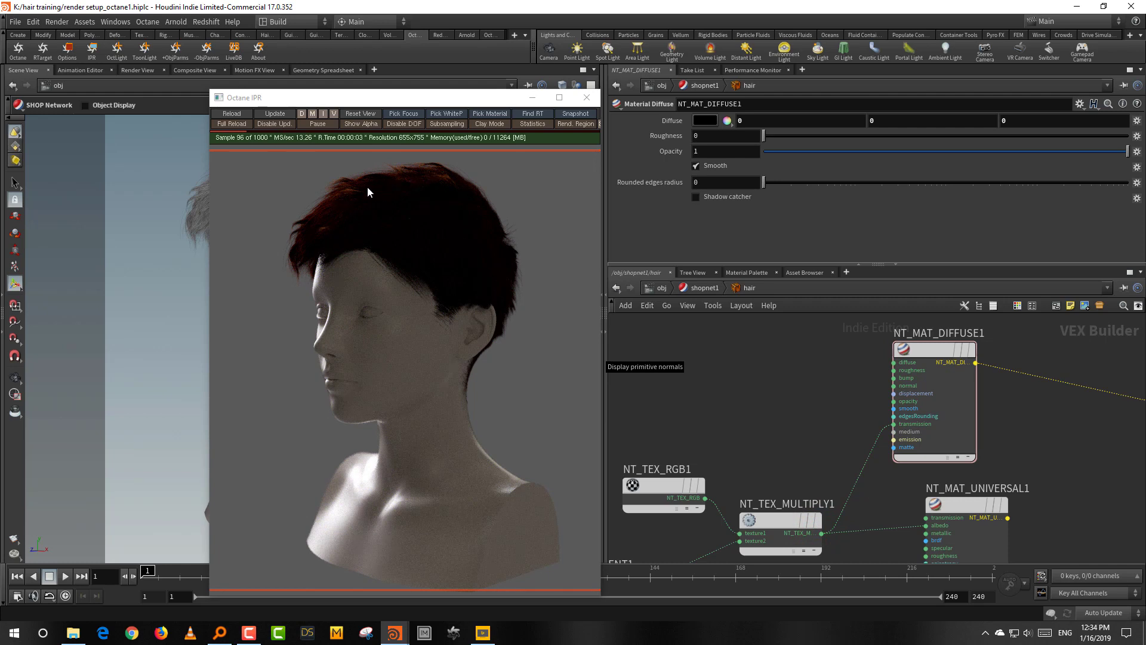
Insert a Tool ColorCorrection node between the multiply node and the diffuse material's transmission input.
{"action": "middle_click_drag", "start_coordinate": [1020, 444], "coordinate": [936, 409]}
{"action": "left_click_drag", "start_coordinate": [842, 343], "coordinate": [911, 323]}
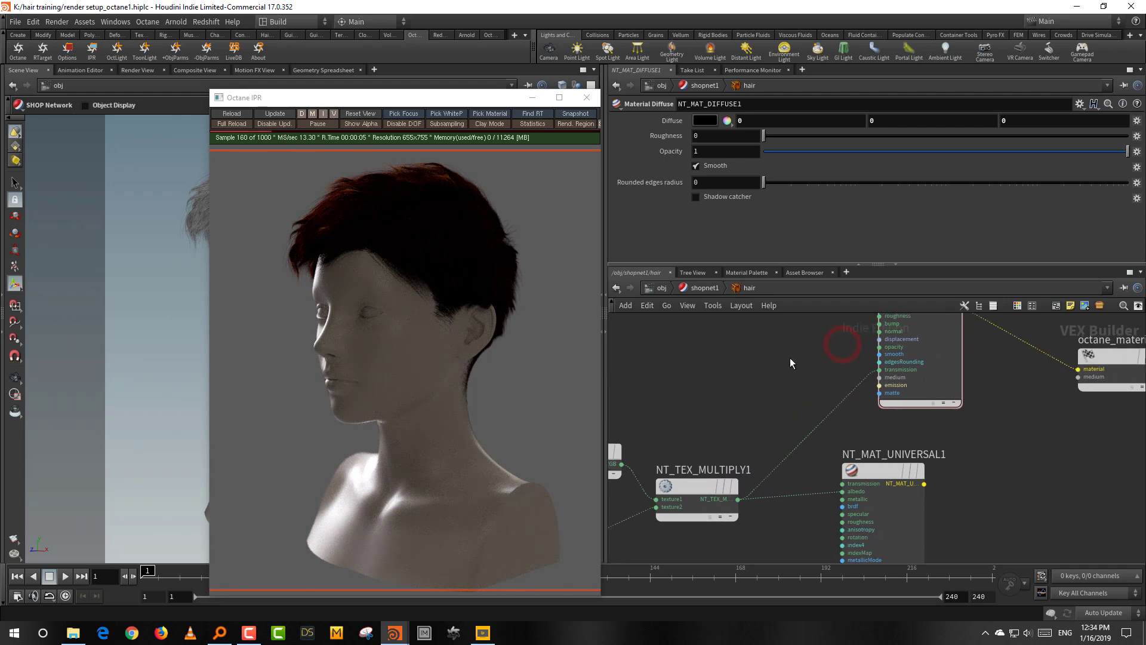
{"action": "key", "text": "Tab"}
{"action": "type", "text": "col"}
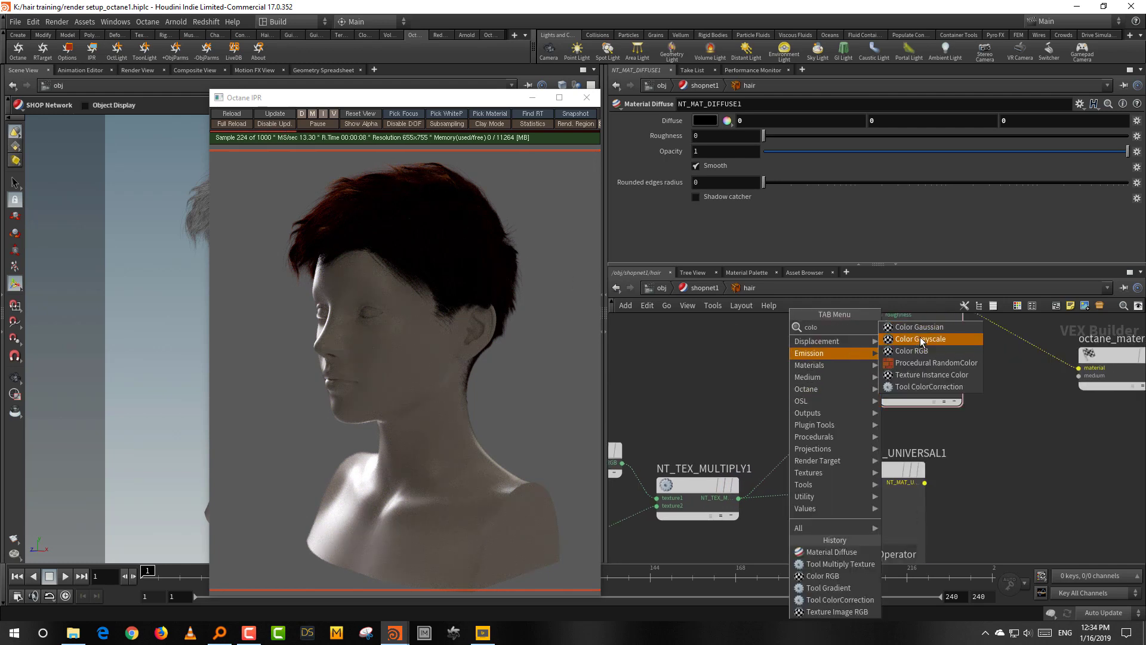
{"action": "left_click", "coordinate": [938, 386]}
{"action": "left_click", "coordinate": [829, 423]}
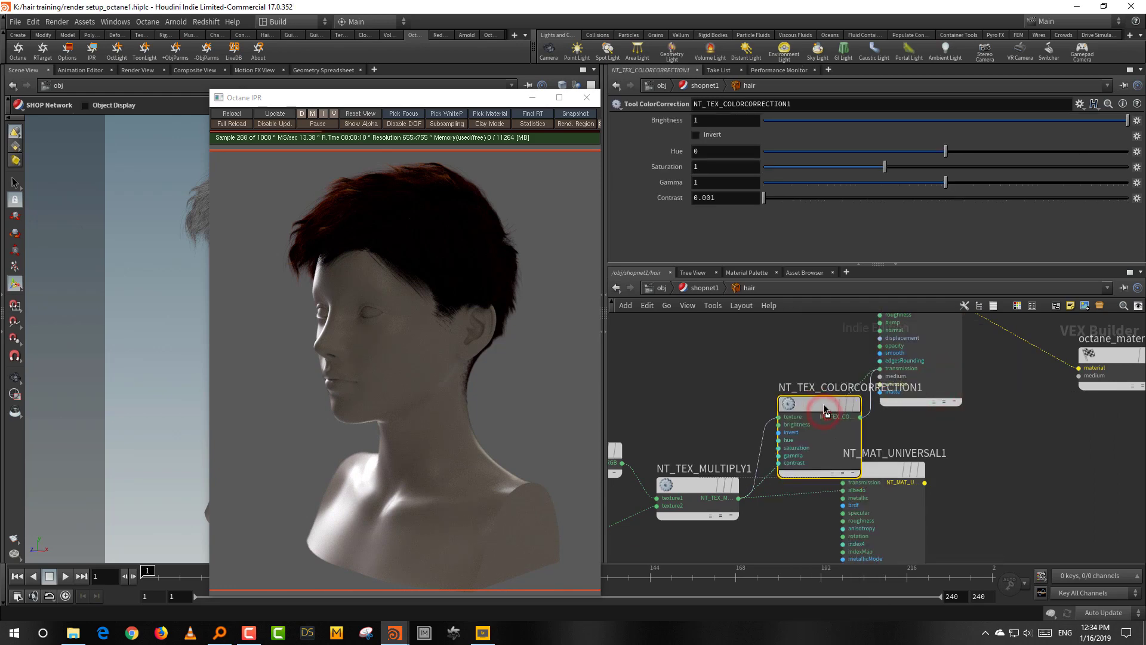
Set the gamma of the colour correction node to 0.5 after testing lower values.
{"action": "left_click", "coordinate": [852, 184]}
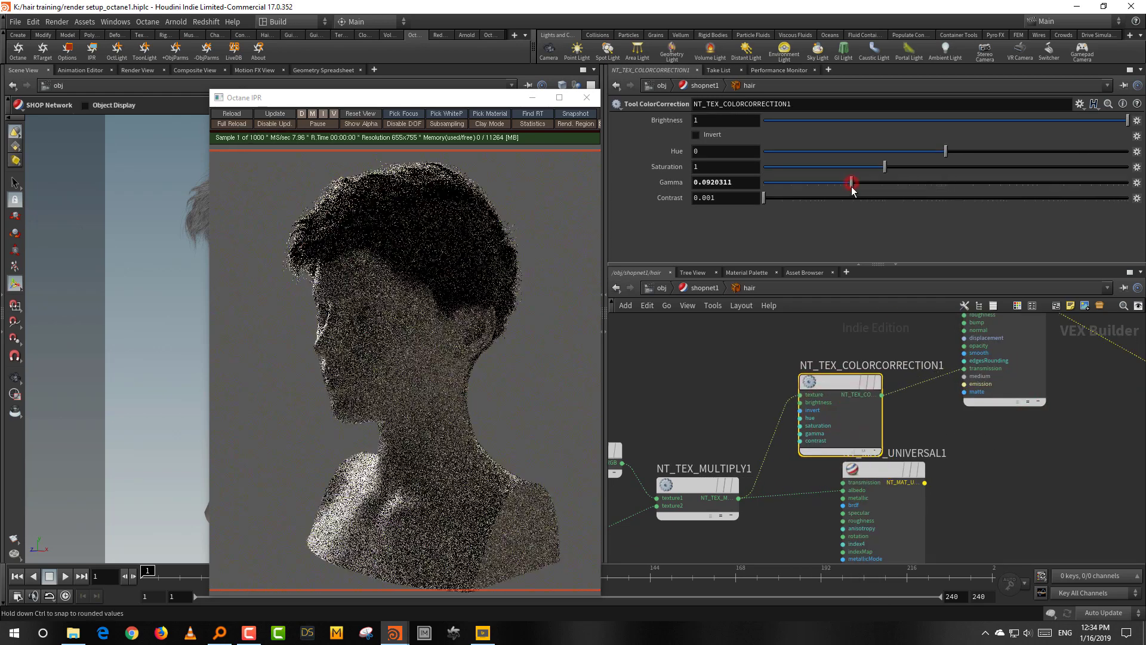
{"action": "left_click", "coordinate": [879, 183]}
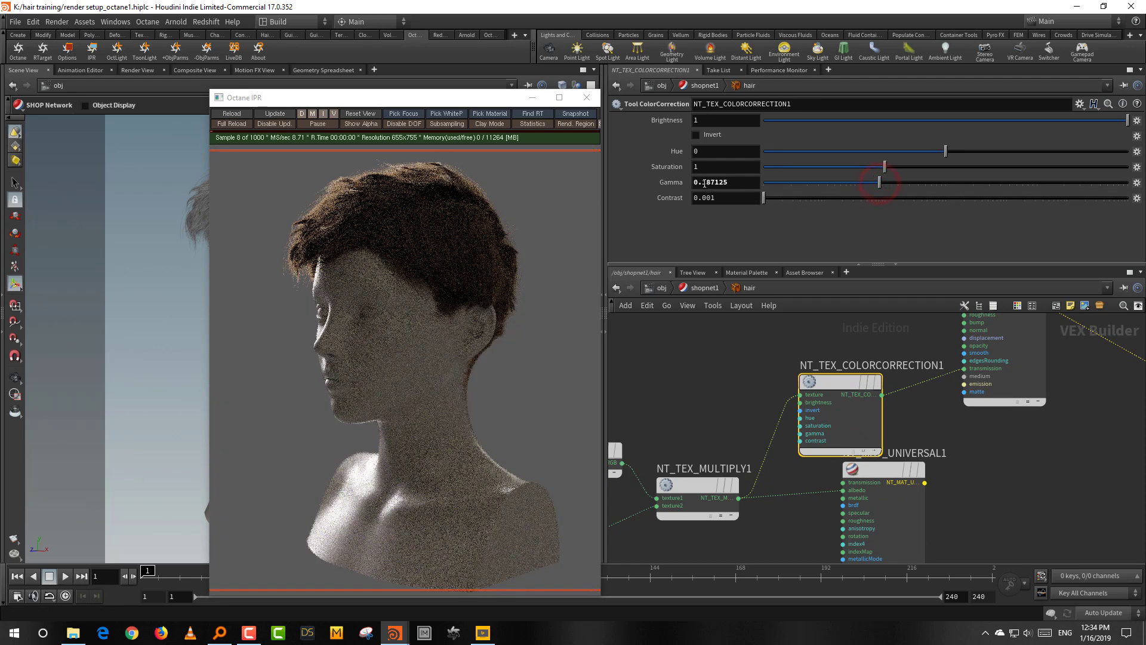
{"action": "double_click", "coordinate": [704, 183]}
{"action": "type", "text": "5"}
{"action": "key", "text": "Return"}
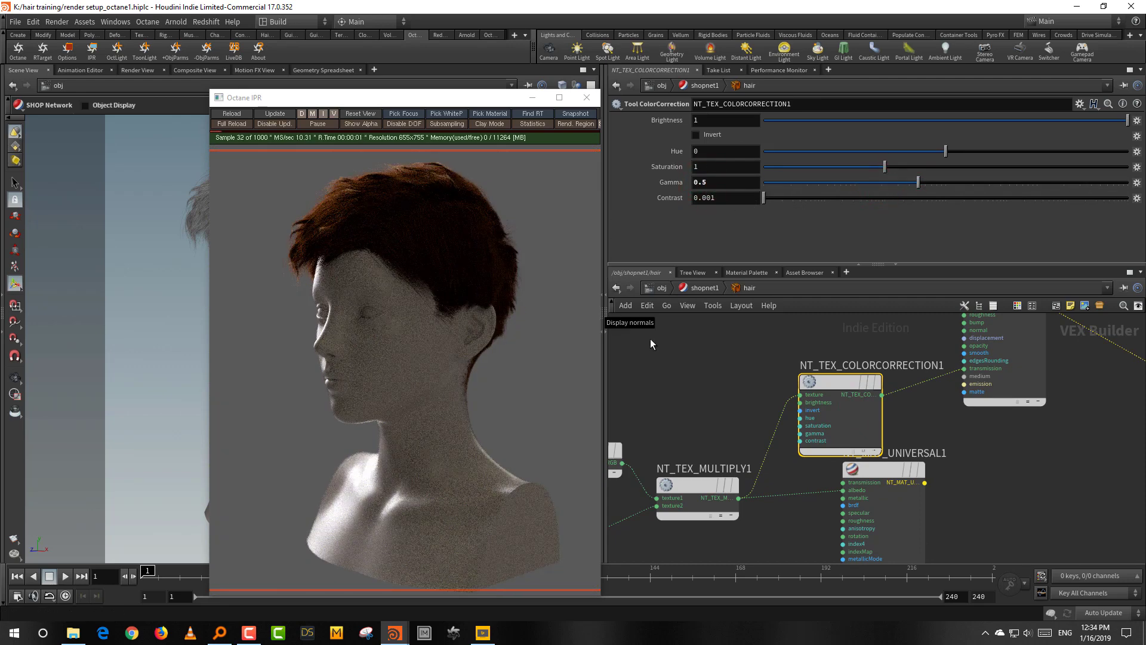
Try lighter peach swatches as the RGB texture node's colour, ending back on the brown-orange colour.
{"action": "middle_click_drag", "start_coordinate": [686, 441], "coordinate": [849, 375]}
{"action": "left_click_drag", "start_coordinate": [679, 363], "coordinate": [794, 418]}
{"action": "left_click", "coordinate": [706, 121]}
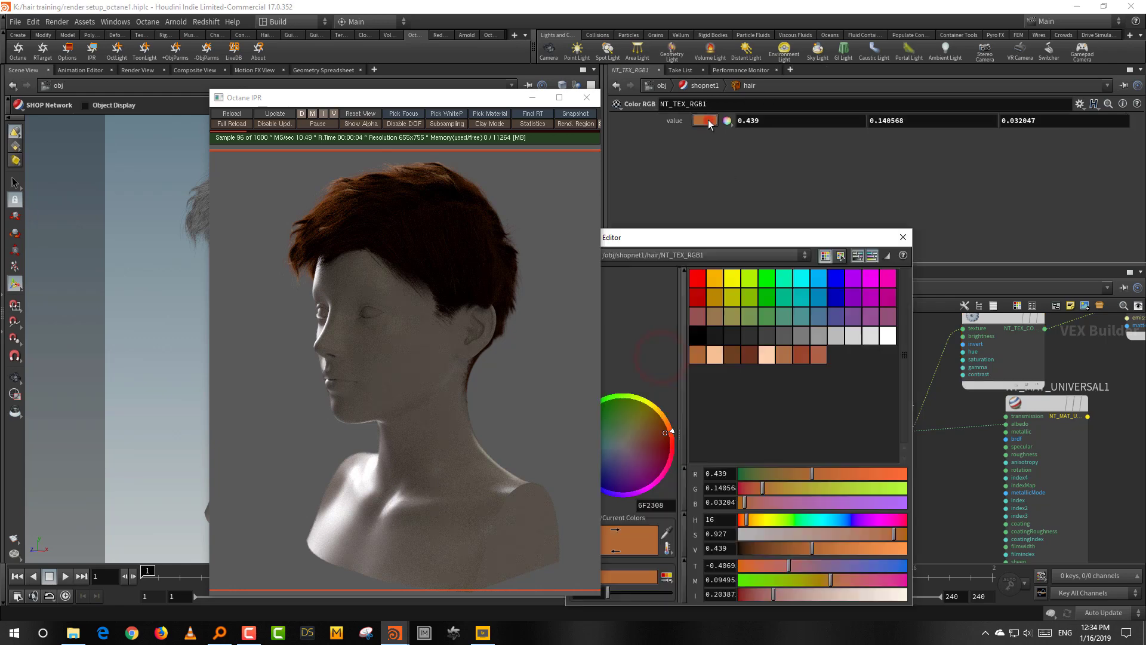
{"action": "left_click", "coordinate": [711, 356]}
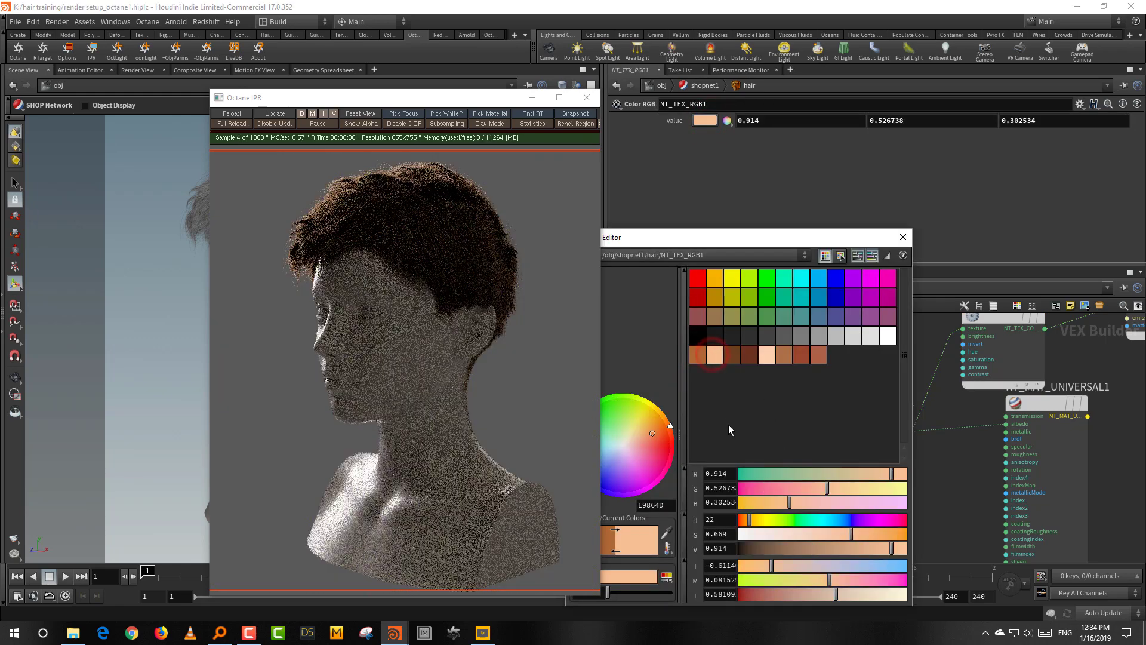
{"action": "left_click", "coordinate": [769, 357]}
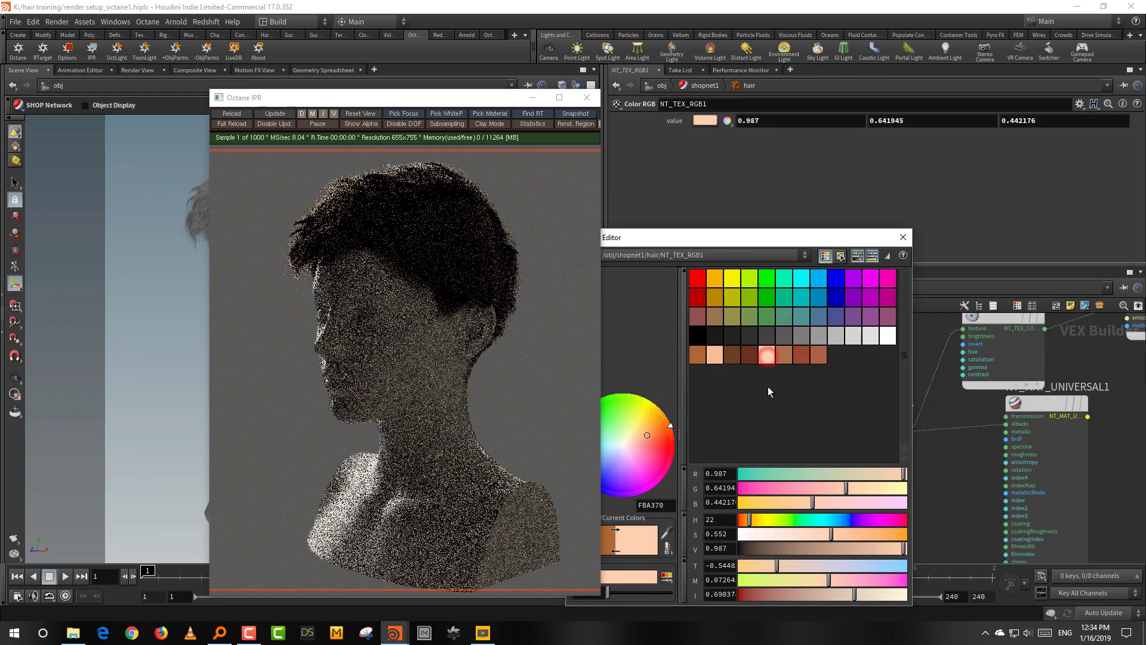
{"action": "left_click", "coordinate": [784, 357]}
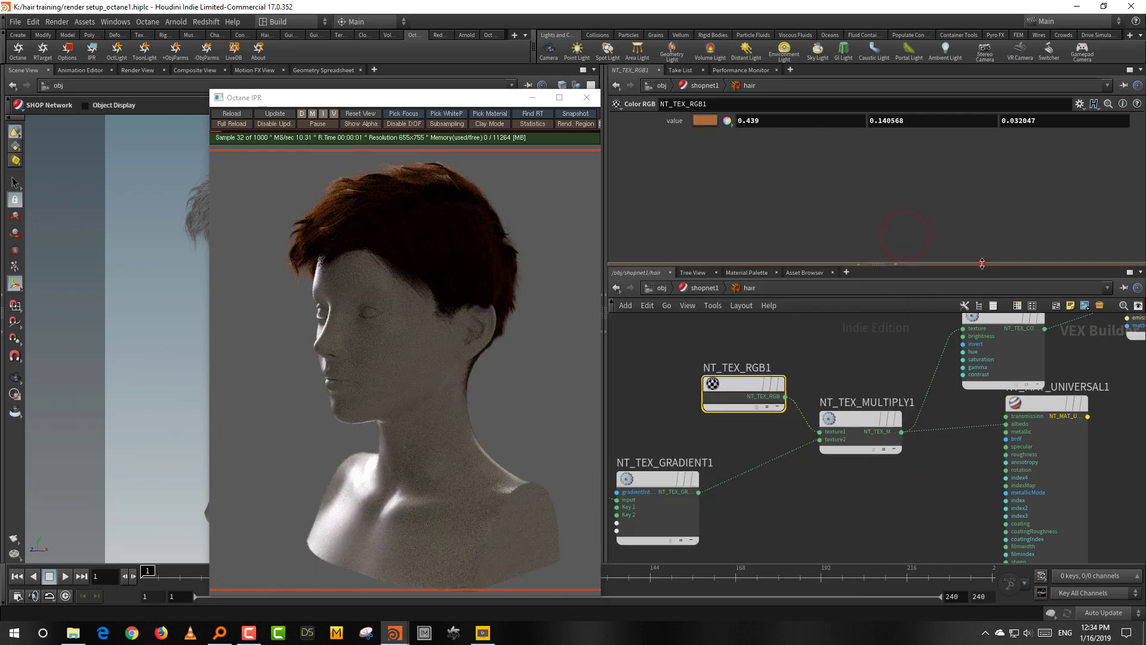
Enlarge the network area and space out the colour correction and universal material nodes.
{"action": "left_click_drag", "start_coordinate": [982, 263], "coordinate": [984, 209]}
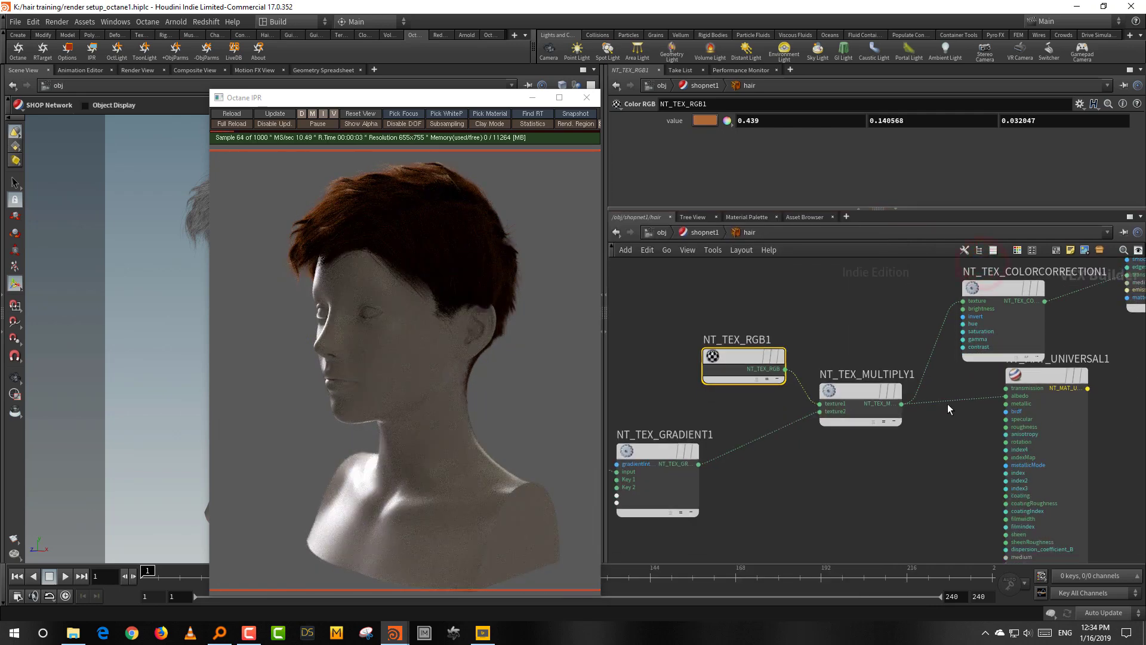
{"action": "middle_click_drag", "start_coordinate": [1097, 386], "coordinate": [909, 456]}
{"action": "left_click_drag", "start_coordinate": [872, 454], "coordinate": [960, 487]}
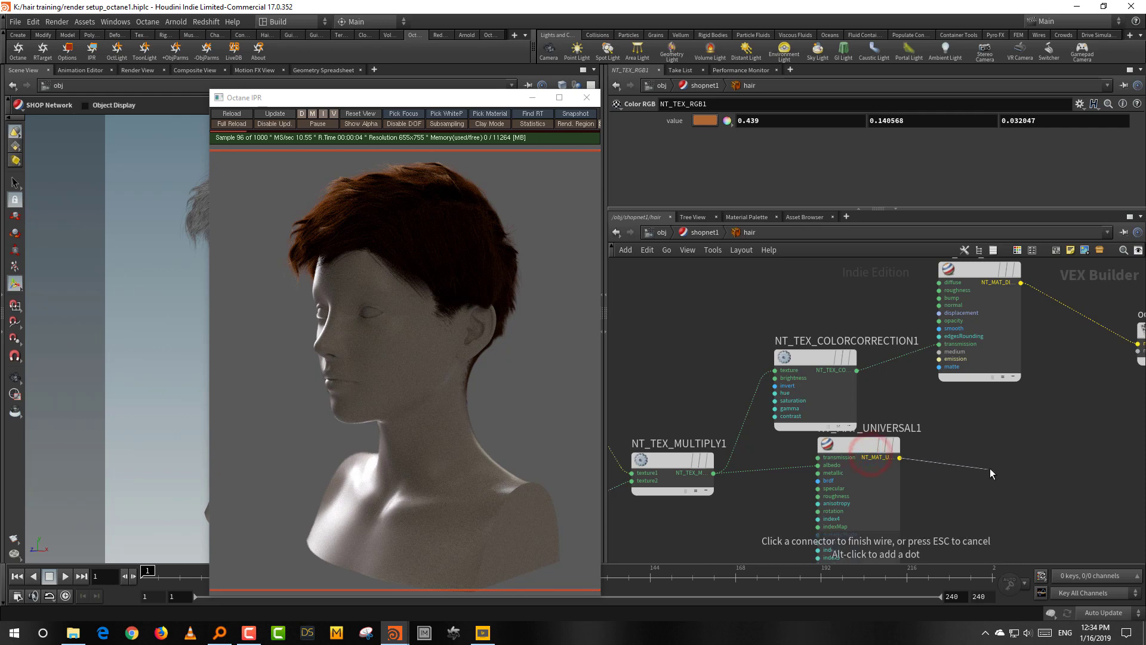
{"action": "left_click", "coordinate": [990, 468]}
{"action": "left_click_drag", "start_coordinate": [857, 446], "coordinate": [962, 484]}
{"action": "left_click_drag", "start_coordinate": [814, 358], "coordinate": [817, 342]}
{"action": "middle_click_drag", "start_coordinate": [962, 426], "coordinate": [935, 444]}
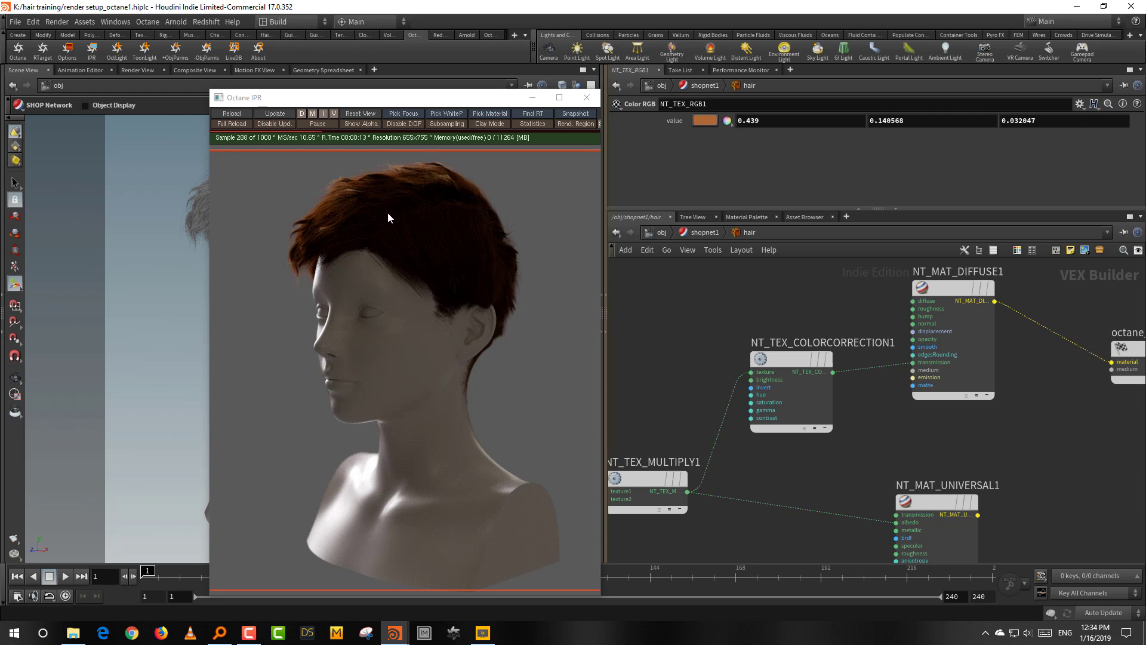
Add a Material Mixer node and place it between the diffuse material and the Octane material output.
{"action": "scroll", "coordinate": [979, 451], "scroll_direction": "down", "scroll_amount": 2}
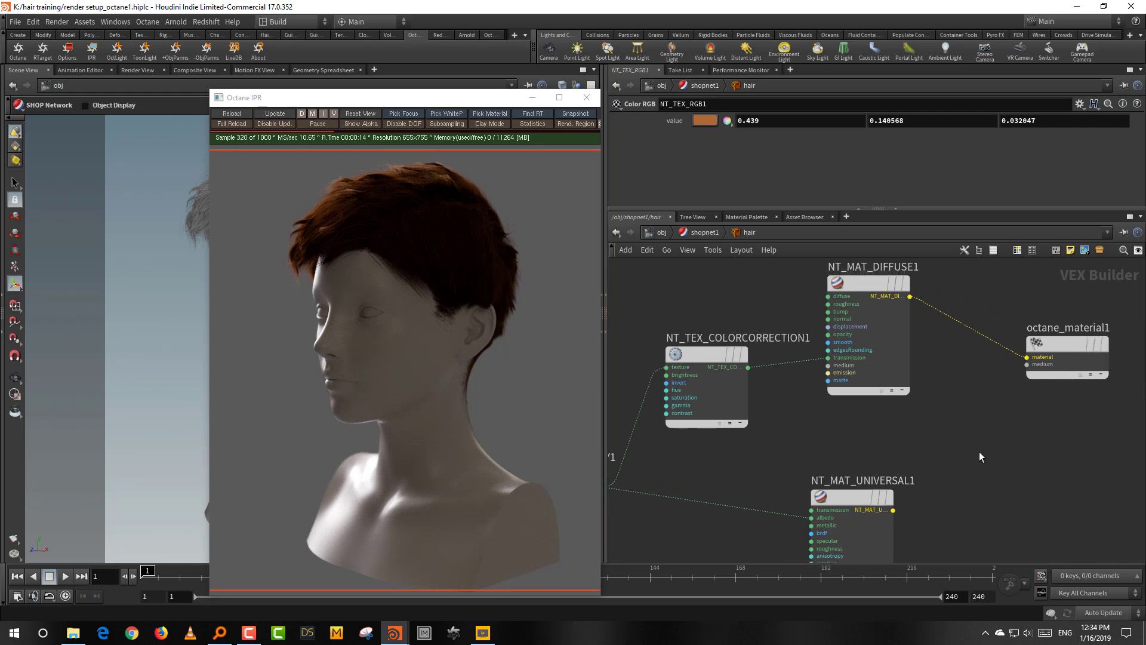
{"action": "key", "text": "Tab"}
{"action": "type", "text": "mix"}
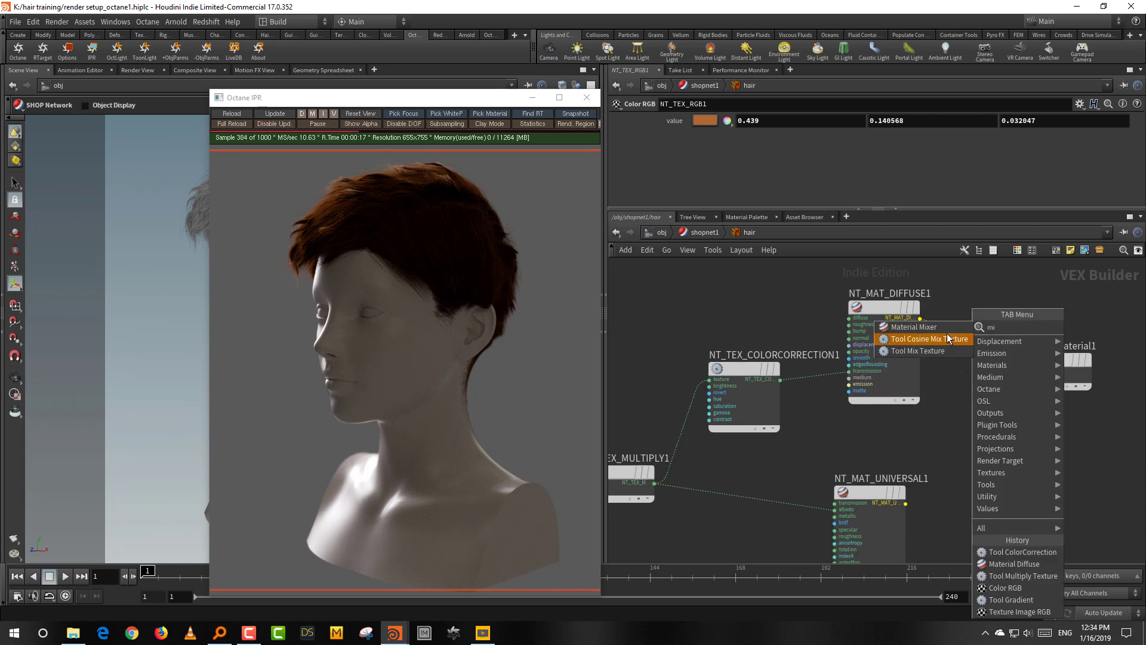
{"action": "left_click", "coordinate": [941, 323]}
{"action": "left_click", "coordinate": [988, 425]}
{"action": "left_click_drag", "start_coordinate": [1038, 361], "coordinate": [1102, 350]}
{"action": "left_click_drag", "start_coordinate": [991, 419], "coordinate": [1039, 395]}
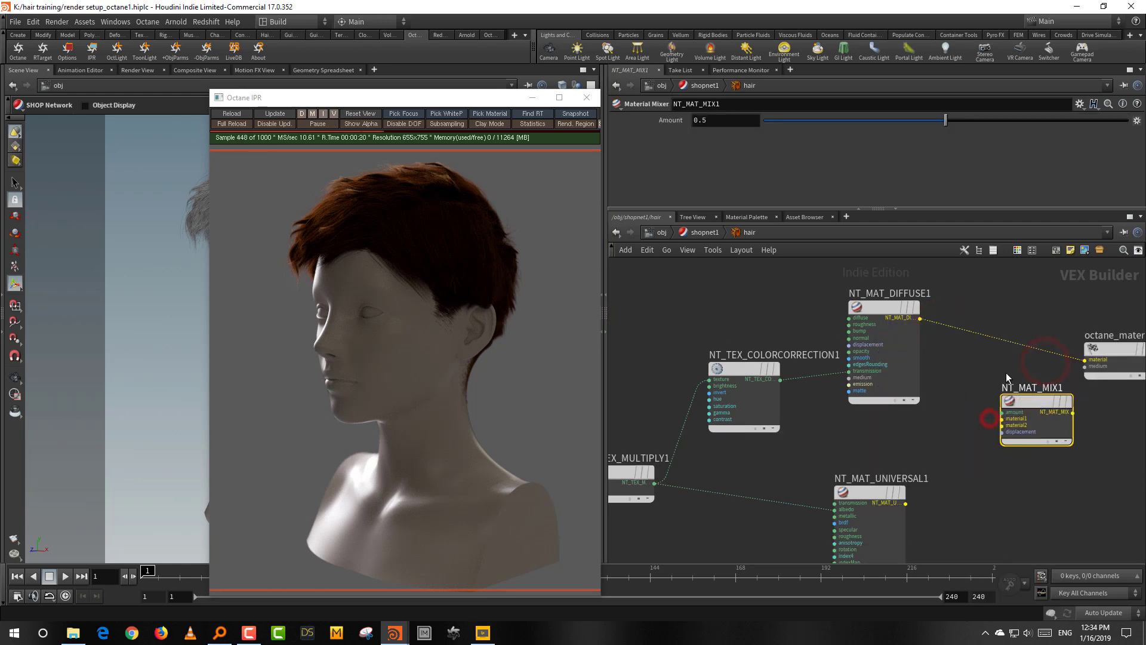
Connect the diffuse material's output to the mixer's material1 input.
{"action": "left_click_drag", "start_coordinate": [920, 319], "coordinate": [990, 485]}
{"action": "left_click", "coordinate": [1003, 419]}
{"action": "left_click", "coordinate": [905, 503]}
{"action": "left_click", "coordinate": [990, 484]}
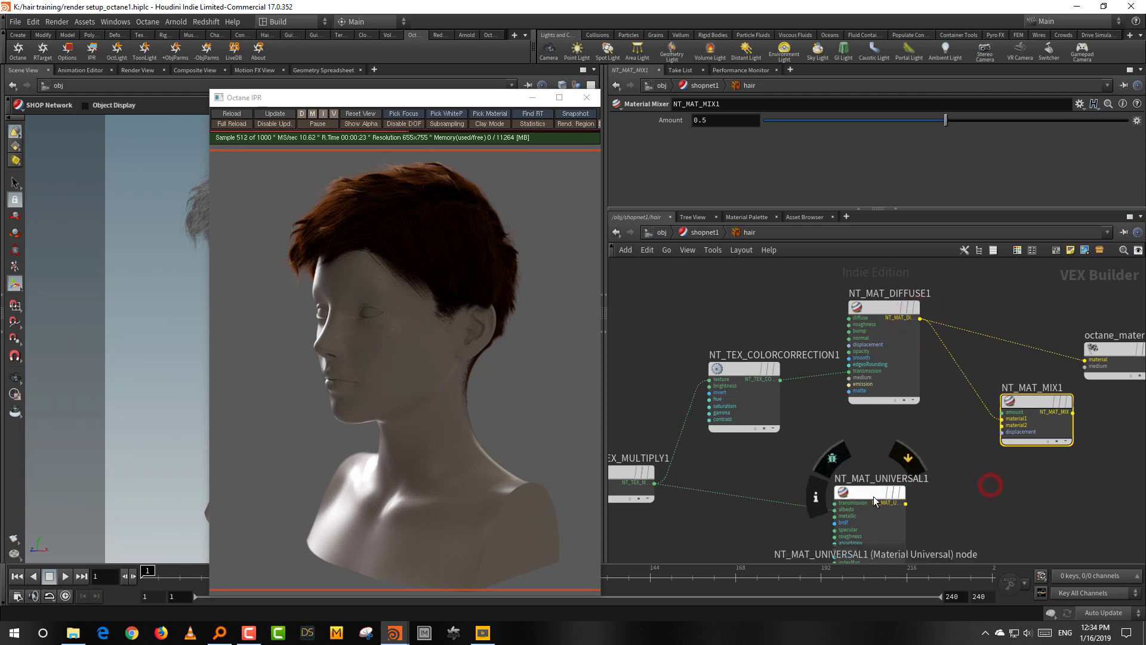
Move the universal material down, add a Material Glossy node above it and connect it to the mixer's material2 input.
{"action": "left_click_drag", "start_coordinate": [871, 494], "coordinate": [872, 536]}
{"action": "left_click", "coordinate": [917, 442]}
{"action": "key", "text": "Tab"}
{"action": "type", "text": "gl"}
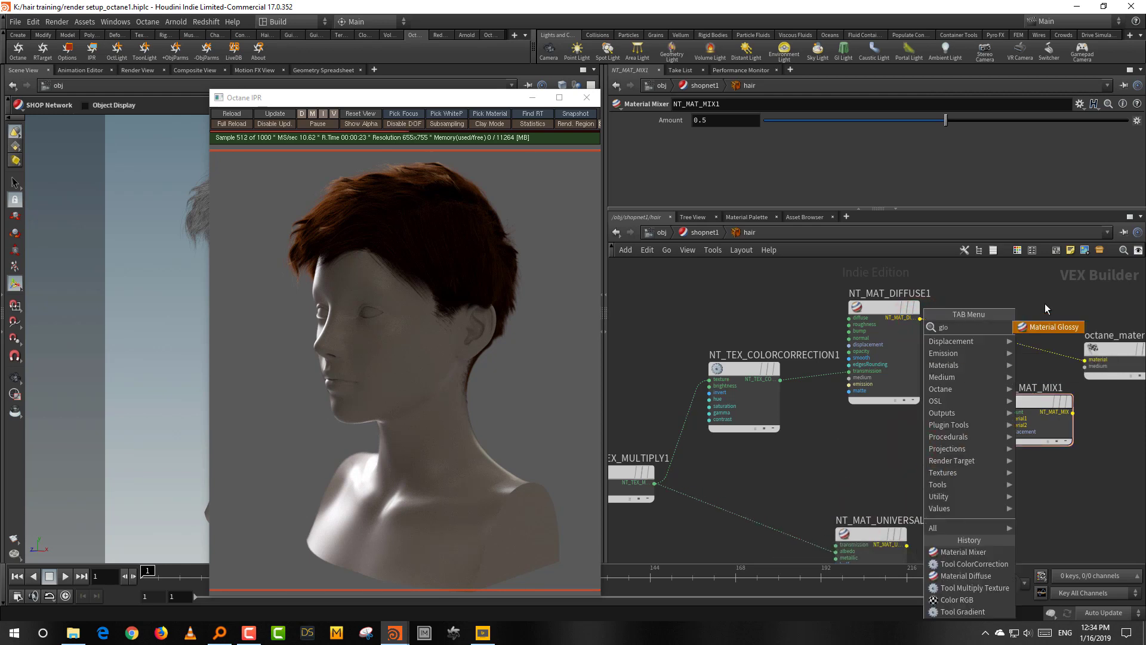
{"action": "left_click", "coordinate": [1038, 327]}
{"action": "left_click", "coordinate": [901, 459]}
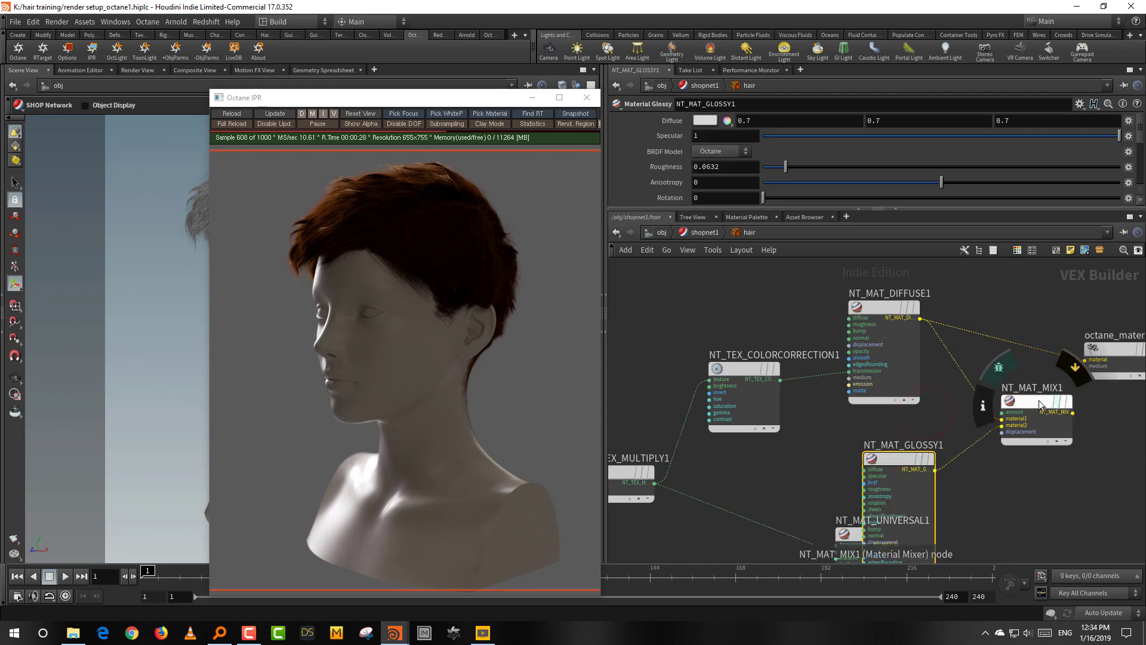
Set the glossy material's diffuse colour to bright blue (0, 0.383333, 1) and connect the mixer to the Octane material output.
{"action": "left_click_drag", "start_coordinate": [1031, 412], "coordinate": [1024, 395]}
{"action": "left_click", "coordinate": [703, 122]}
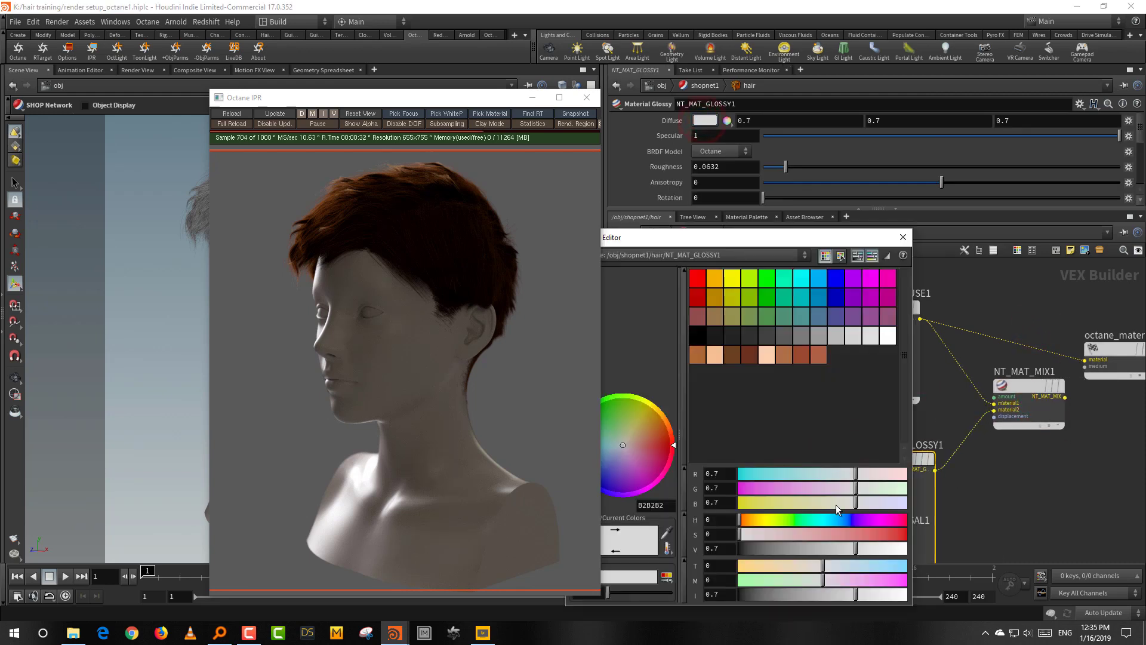
{"action": "left_click", "coordinate": [839, 520]}
{"action": "left_click_drag", "start_coordinate": [860, 534], "coordinate": [958, 527]}
{"action": "left_click_drag", "start_coordinate": [894, 544], "coordinate": [932, 538]}
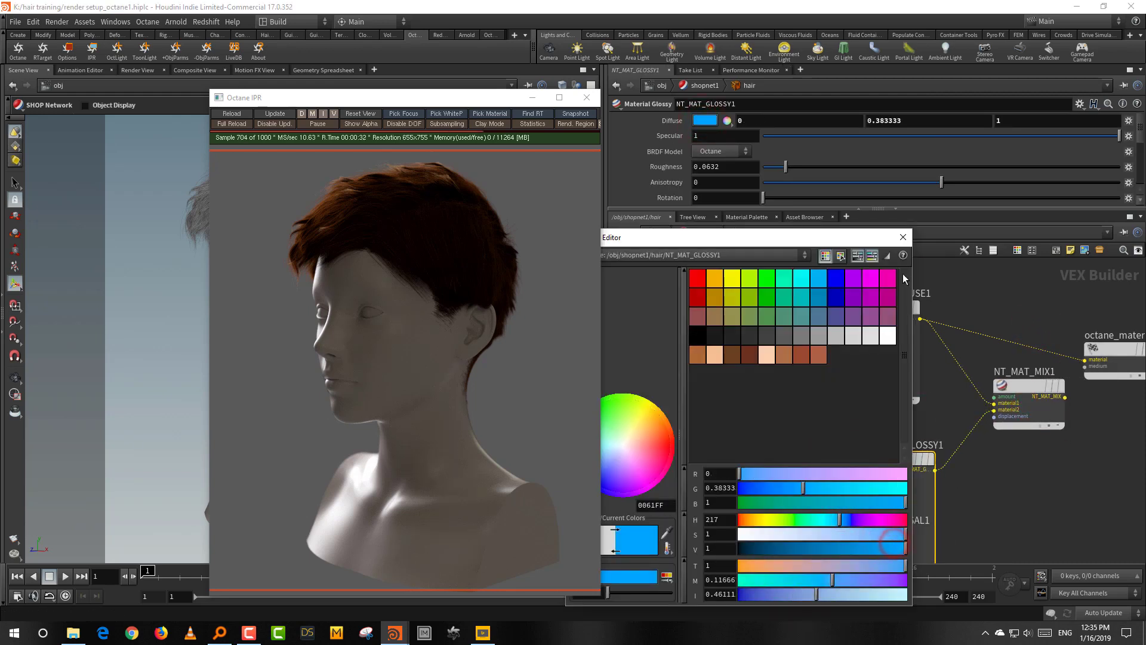
{"action": "left_click", "coordinate": [903, 237]}
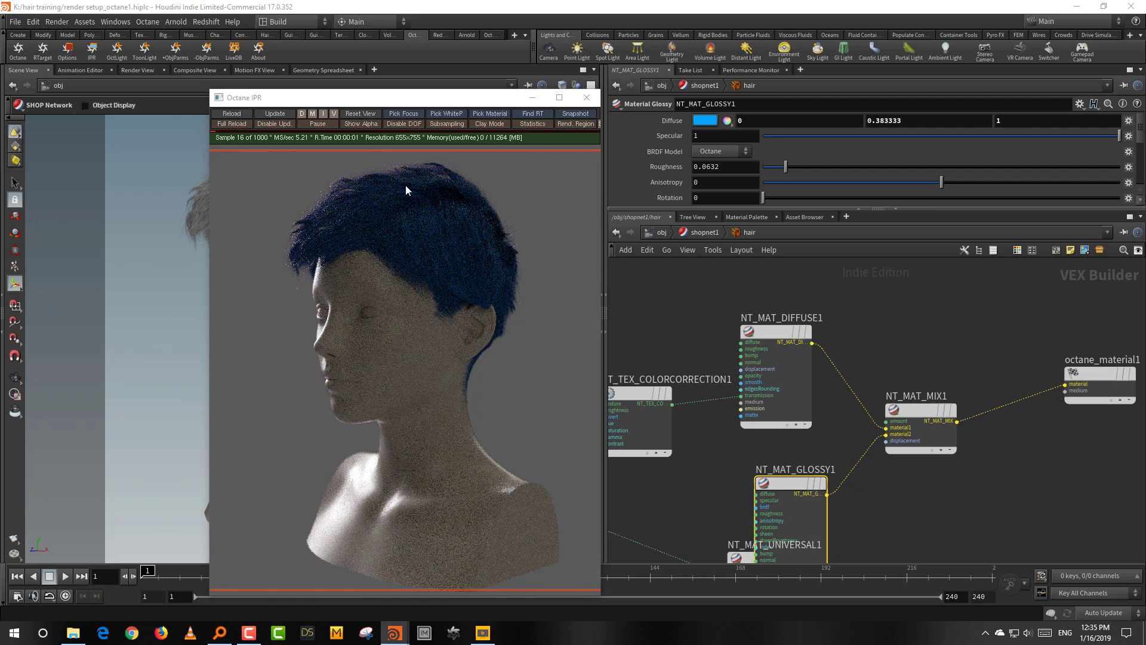
Add a Tool W Coordinate node above the diffuse material.
{"action": "right_click", "coordinate": [956, 329]}
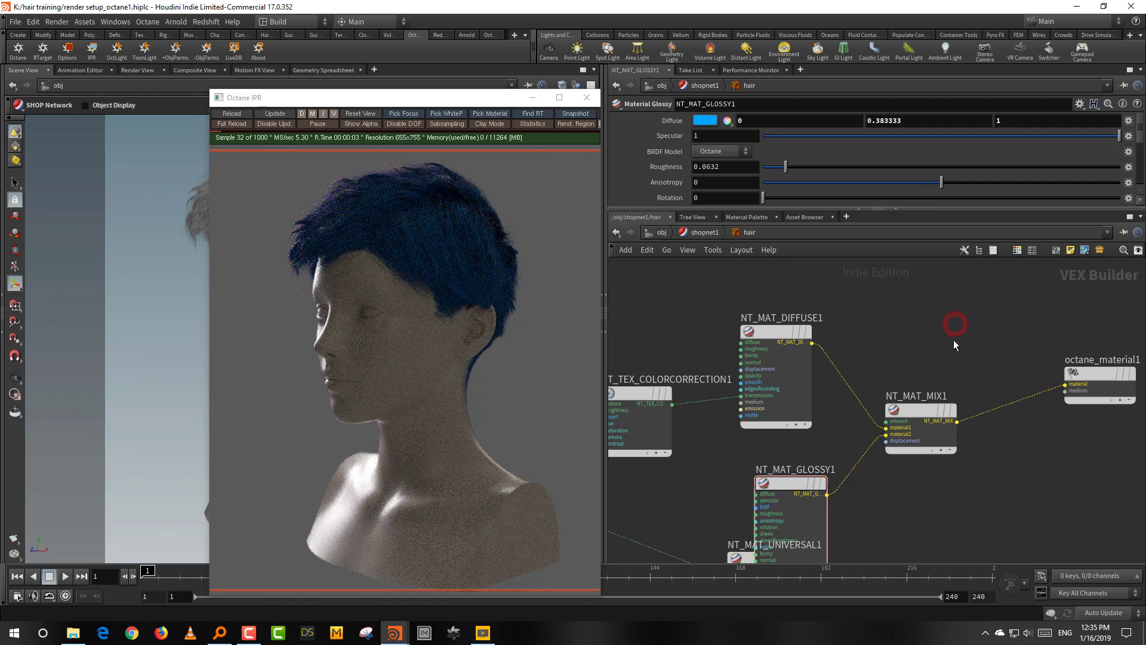
{"action": "type", "text": "w"}
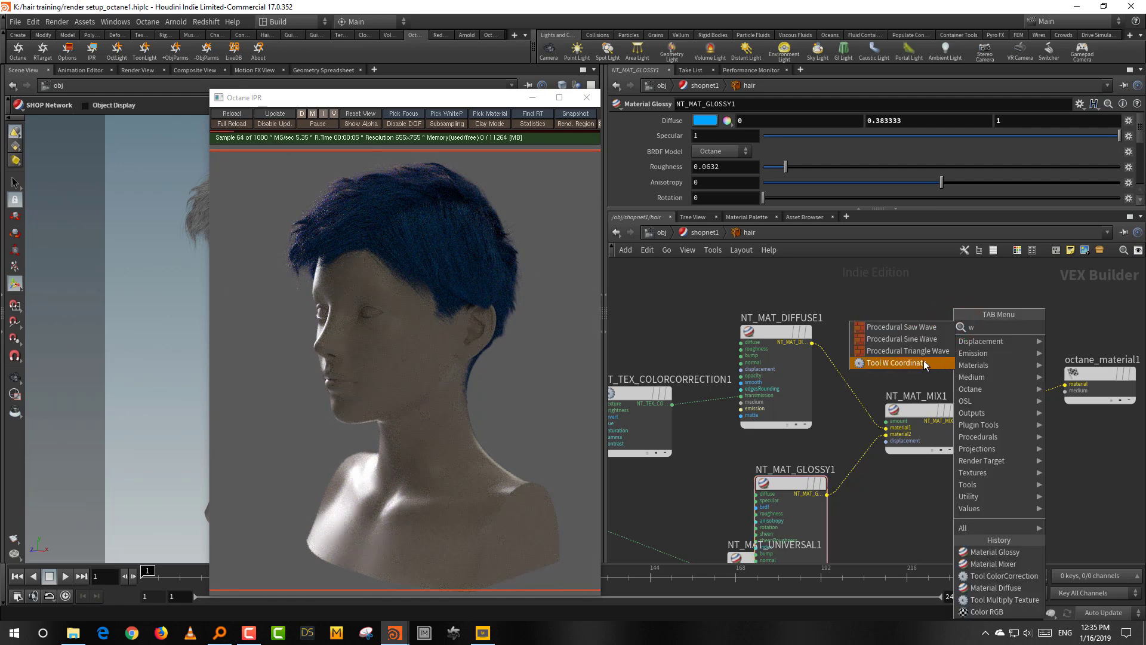
{"action": "left_click", "coordinate": [924, 361]}
{"action": "left_click", "coordinate": [834, 279]}
{"action": "left_click_drag", "start_coordinate": [819, 285], "coordinate": [701, 281]}
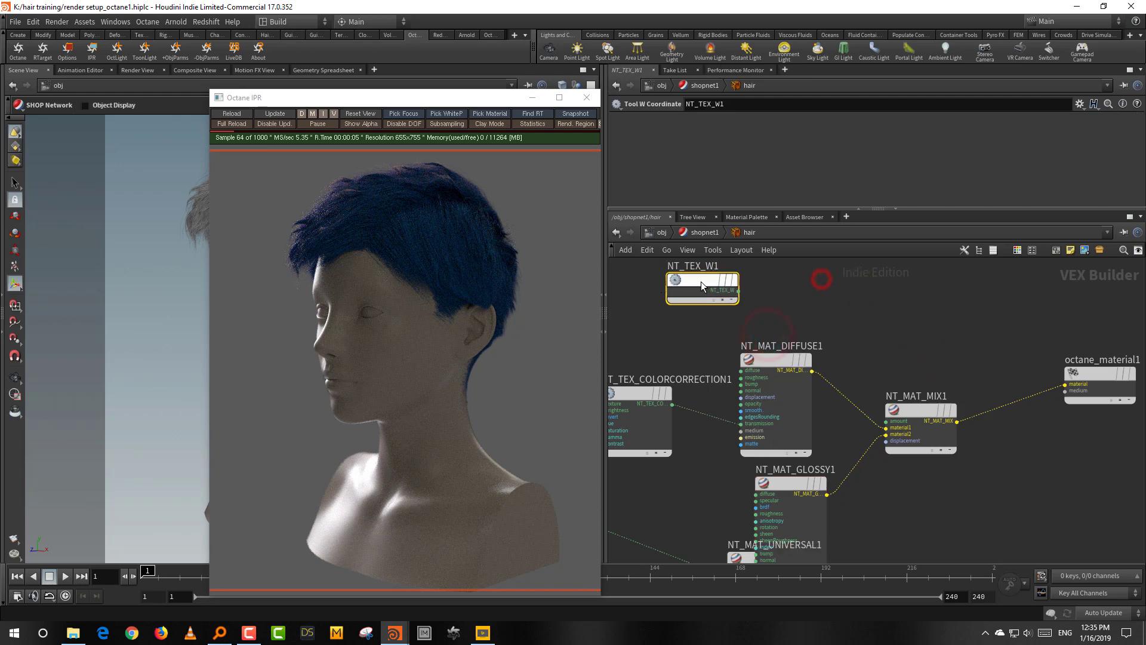
Add a Tool Gradient node, feed the W coordinate into its input and connect its output to the mixer's amount.
{"action": "key", "text": "Tab"}
{"action": "type", "text": "grad"}
{"action": "key", "text": "Return"}
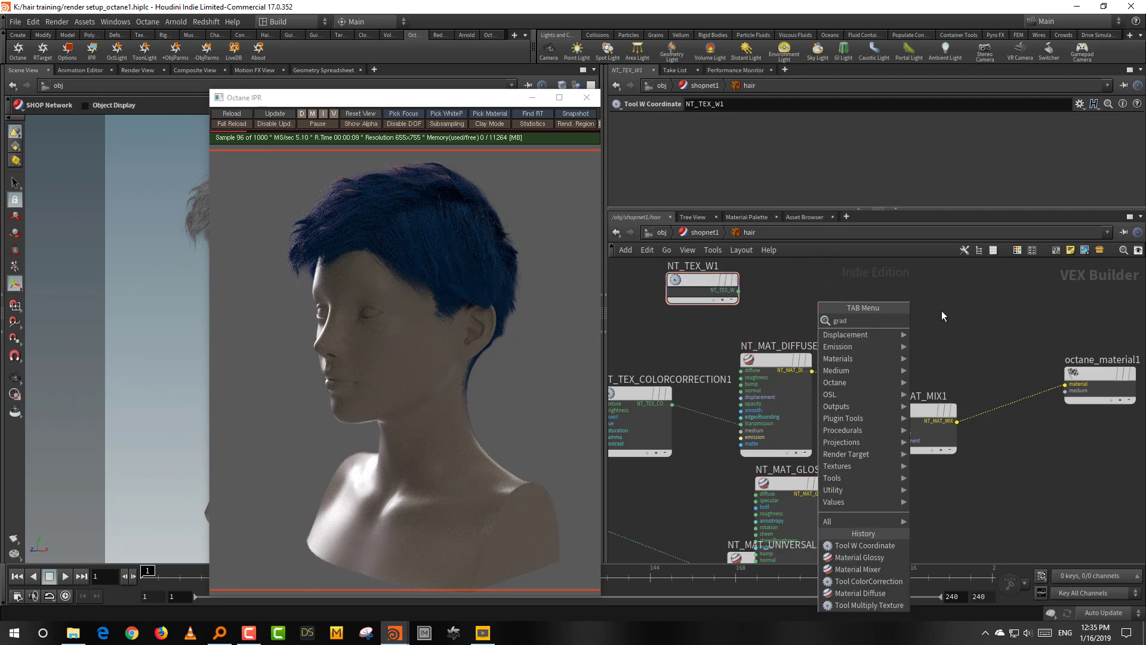
{"action": "left_click", "coordinate": [842, 297]}
{"action": "left_click_drag", "start_coordinate": [738, 290], "coordinate": [807, 297]}
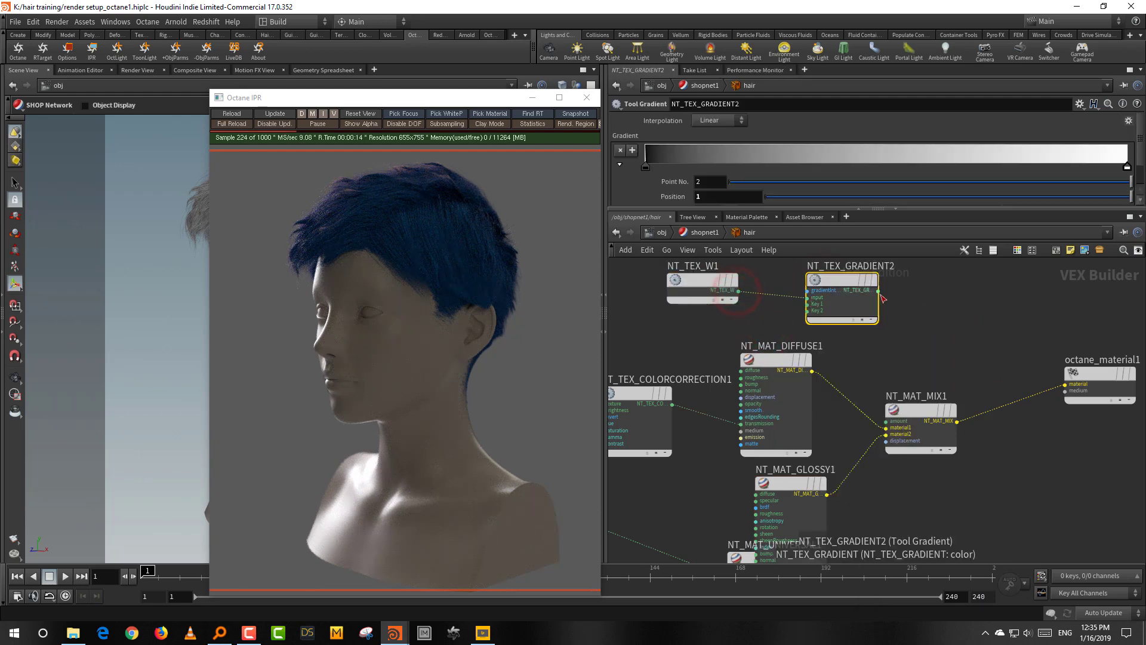
{"action": "left_click_drag", "start_coordinate": [879, 291], "coordinate": [886, 421]}
{"action": "left_click", "coordinate": [931, 334]}
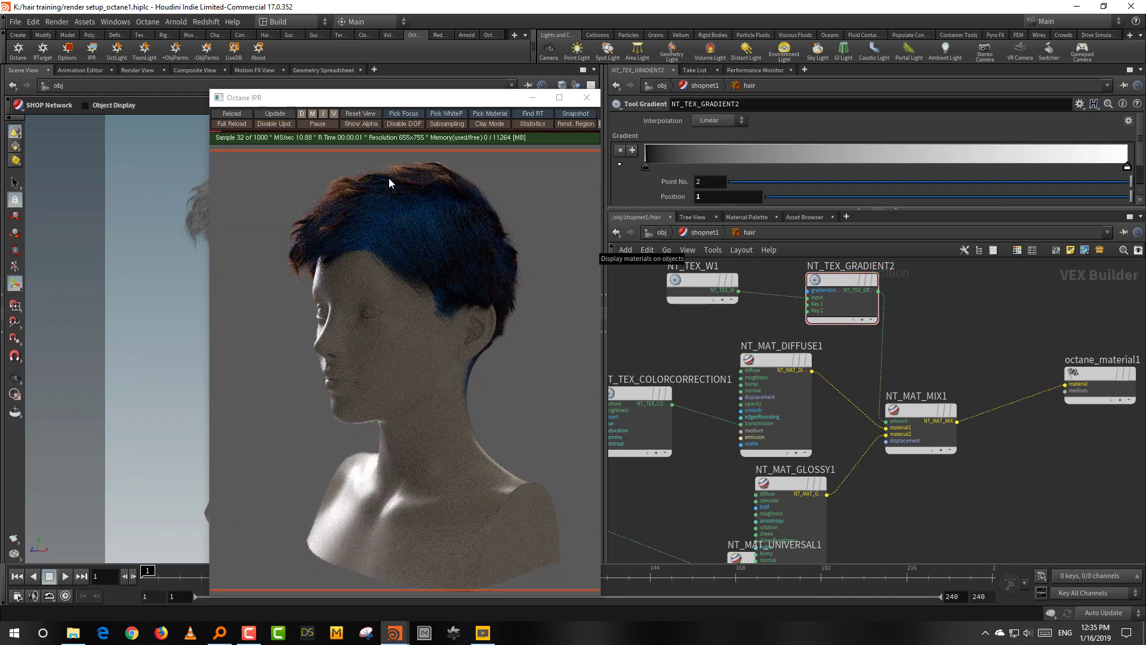
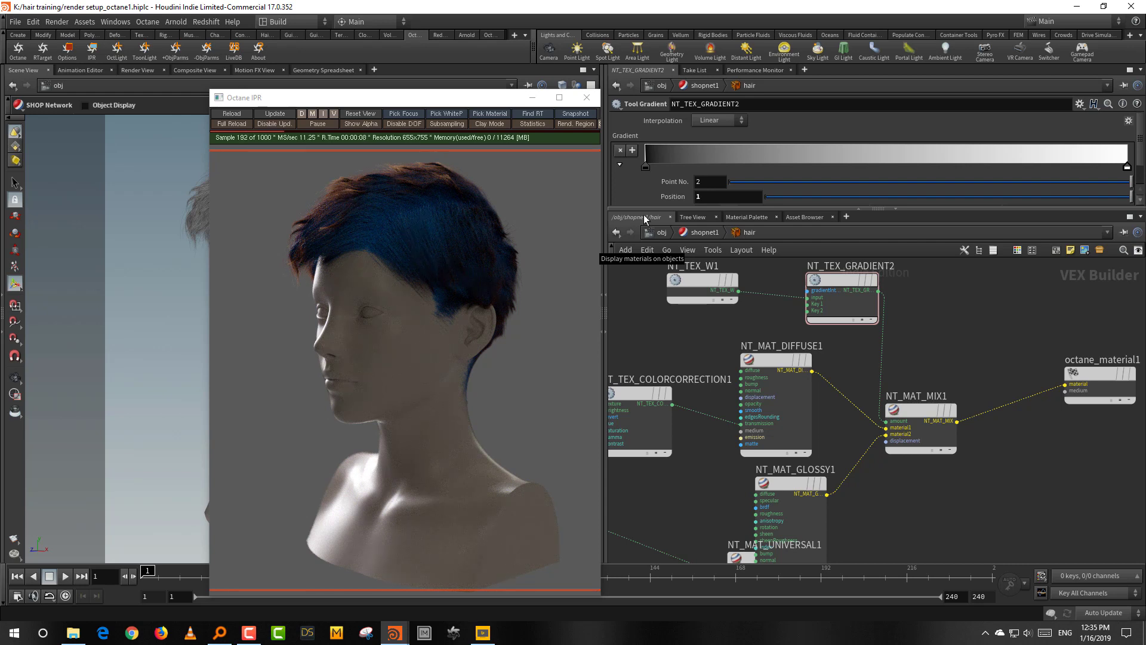
Add a black point at position 0.555143 and a white point at 0.753408 to the new gradient.
{"action": "left_click_drag", "start_coordinate": [657, 160], "coordinate": [913, 167]}
{"action": "double_click", "coordinate": [913, 167]}
{"action": "left_click_drag", "start_coordinate": [745, 548], "coordinate": [736, 547]}
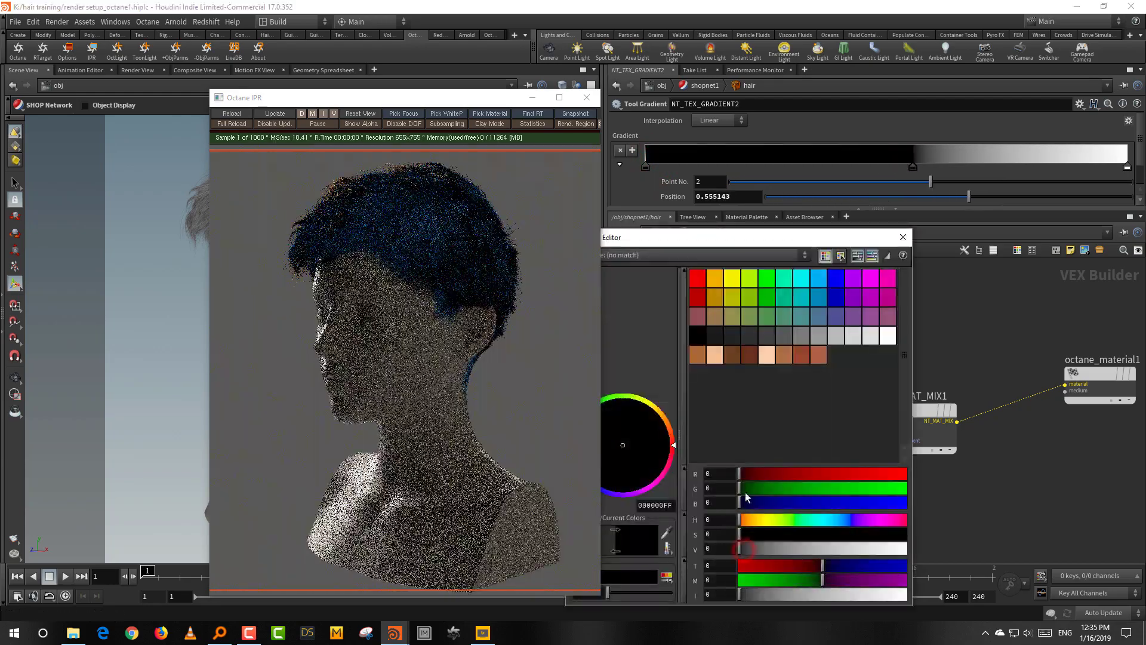
{"action": "left_click", "coordinate": [904, 237]}
{"action": "left_click_drag", "start_coordinate": [1080, 160], "coordinate": [1009, 167]}
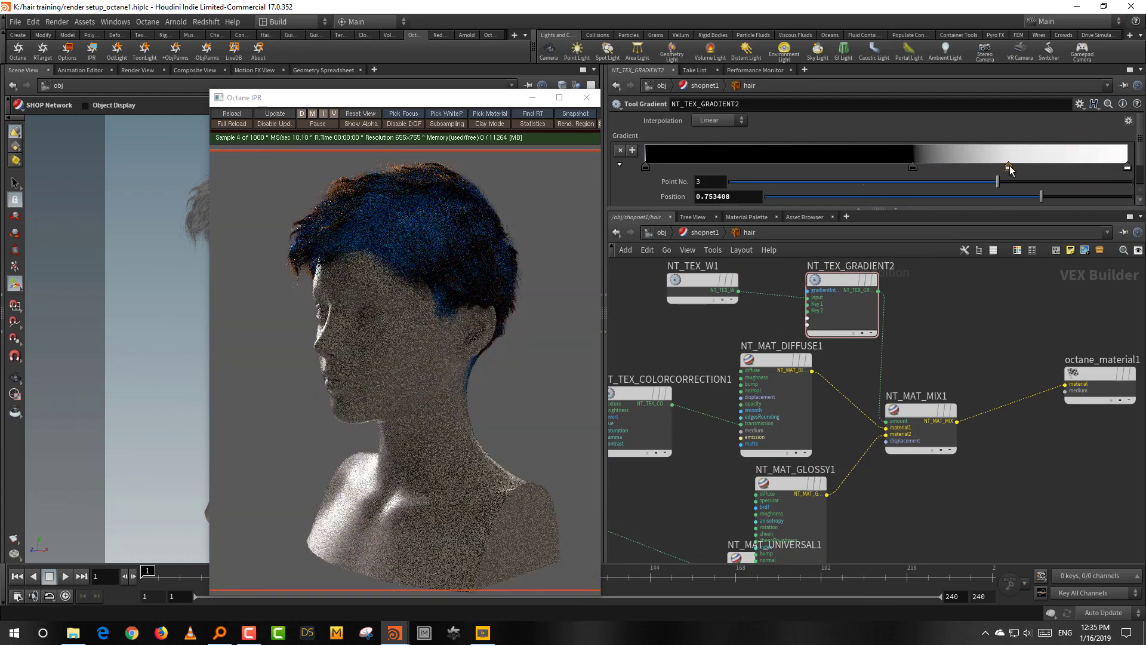
{"action": "left_click", "coordinate": [905, 233]}
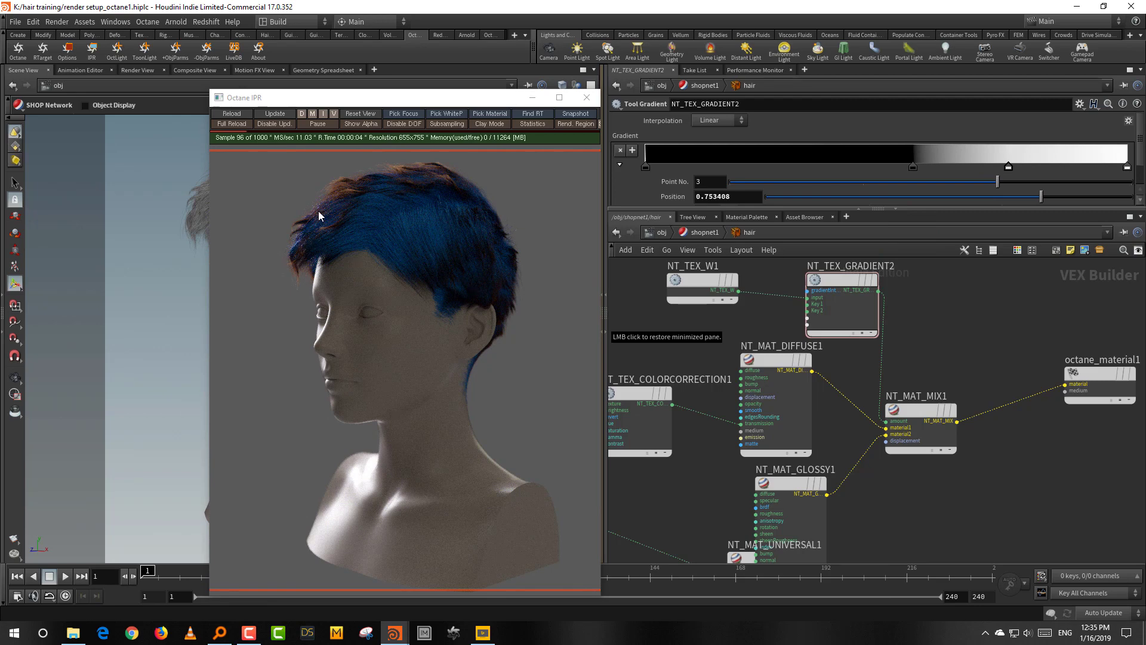
Delete the glossy material and connect the universal material's output to the mixer's material2 input.
{"action": "middle_click_drag", "start_coordinate": [929, 476], "coordinate": [926, 477]}
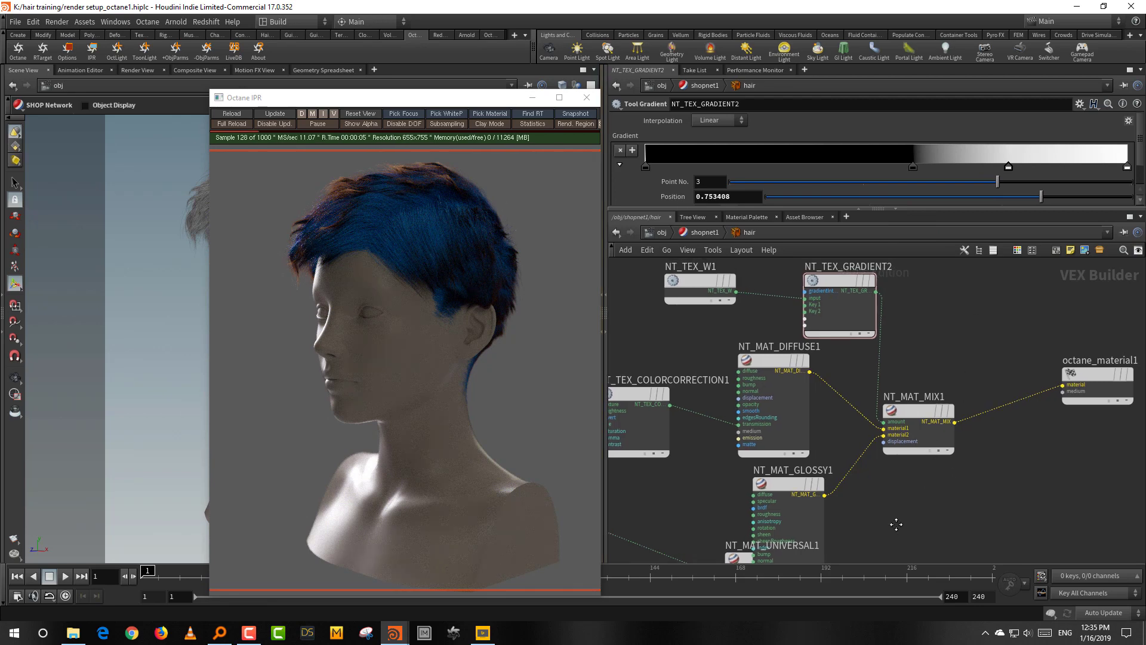
{"action": "middle_click_drag", "start_coordinate": [896, 524], "coordinate": [905, 447]}
{"action": "left_click_drag", "start_coordinate": [891, 451], "coordinate": [798, 486]}
{"action": "left_click_drag", "start_coordinate": [902, 418], "coordinate": [800, 440]}
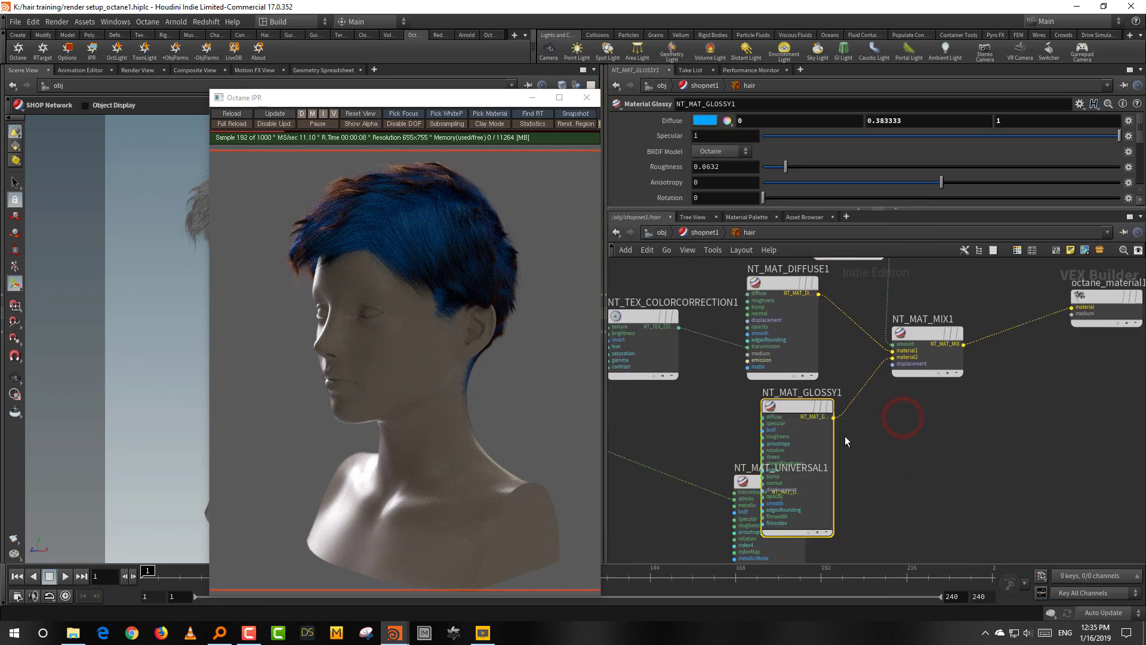
{"action": "key", "text": "Delete"}
{"action": "left_click_drag", "start_coordinate": [806, 493], "coordinate": [883, 361]}
{"action": "left_click", "coordinate": [912, 426]}
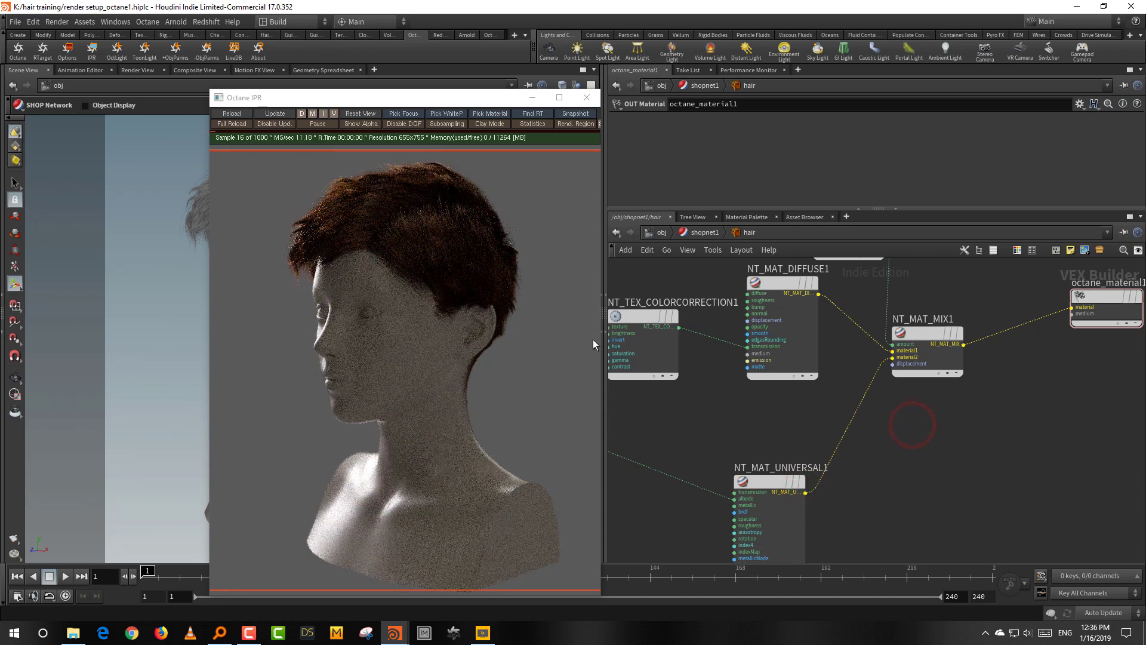
In the render network, set the gamma of the HDRI image texture studio018.hdr to 2.472.
{"action": "left_click", "coordinate": [939, 489]}
{"action": "left_click", "coordinate": [710, 232]}
{"action": "left_click", "coordinate": [874, 317]}
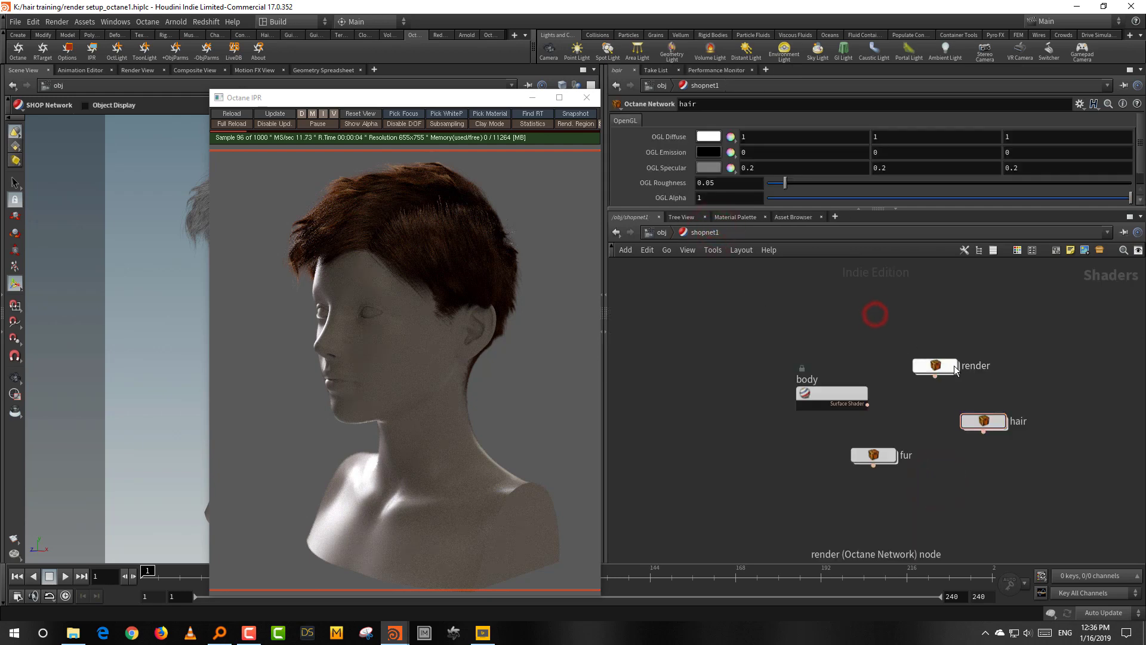
{"action": "double_click", "coordinate": [931, 366]}
{"action": "left_click", "coordinate": [818, 308]}
{"action": "left_click", "coordinate": [804, 366]}
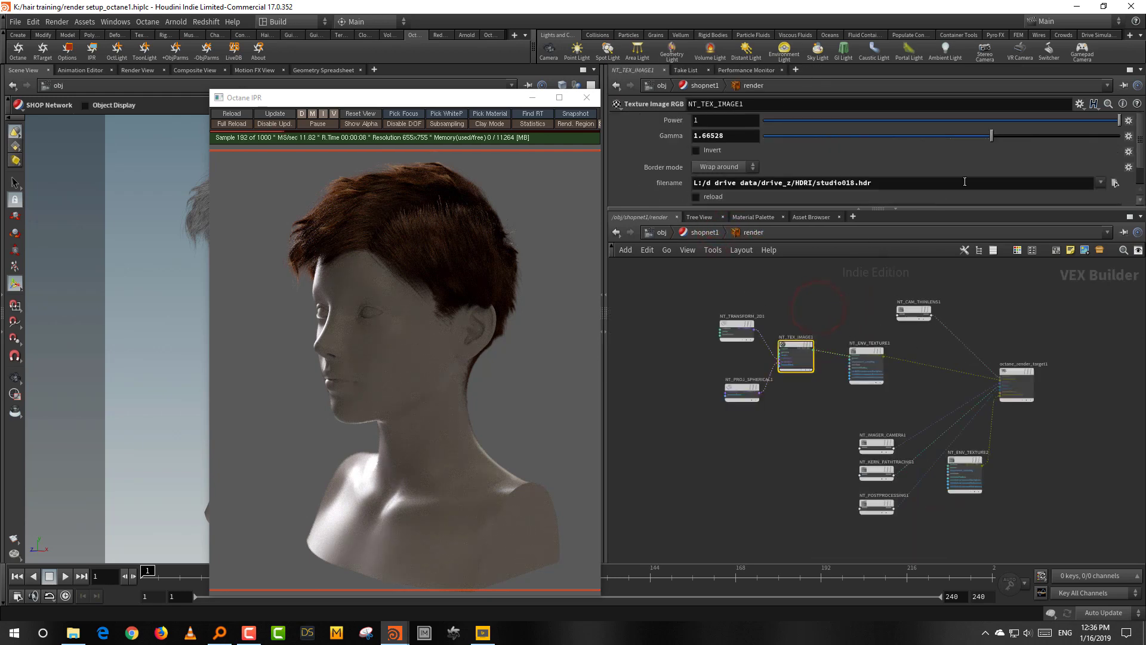
{"action": "left_click", "coordinate": [1029, 136]}
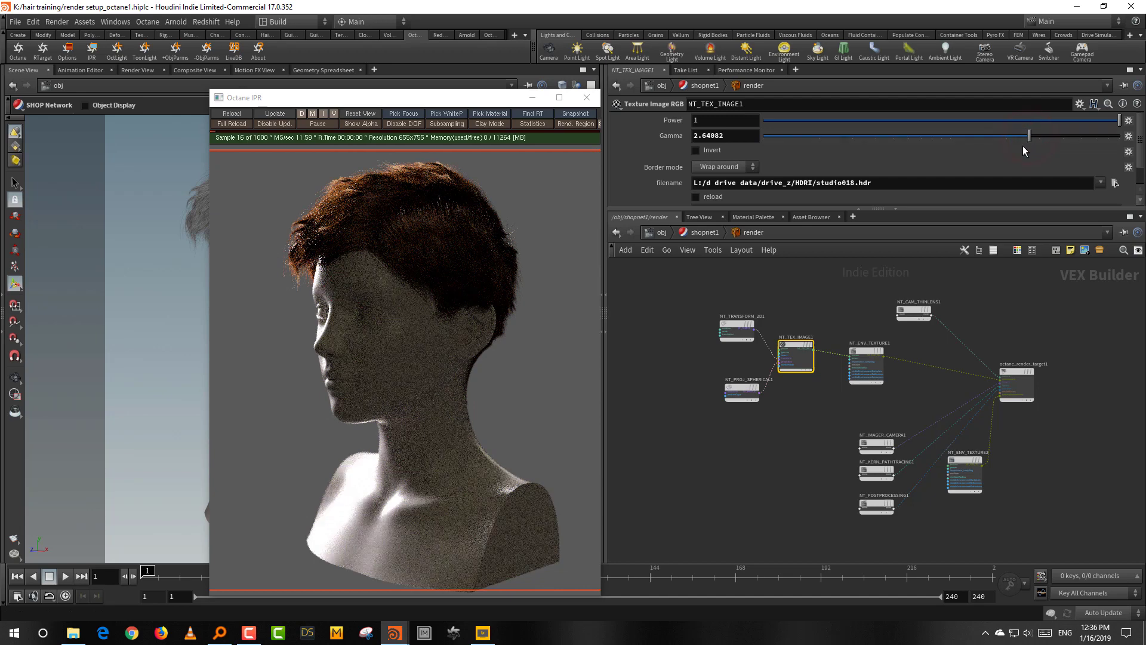
{"action": "left_click", "coordinate": [1023, 136]}
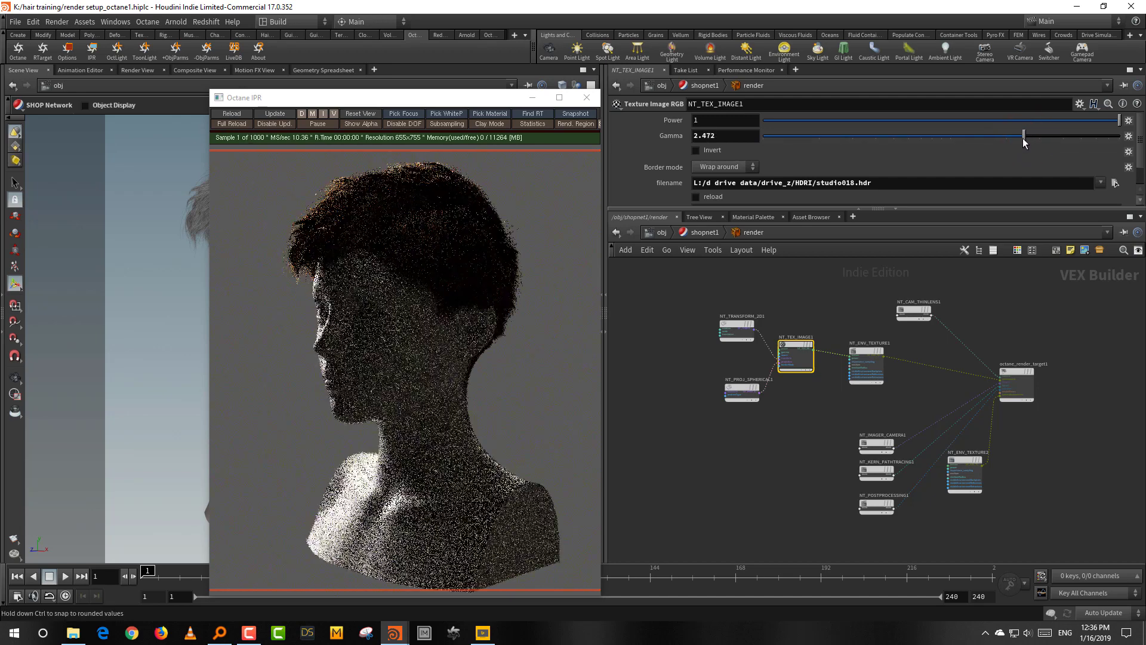
Try horizontal translation values of 1.13, 0 and 0.41 on the HDRI's Transform 2D node in the render network.
{"action": "left_click", "coordinate": [717, 232]}
{"action": "left_click", "coordinate": [935, 368]}
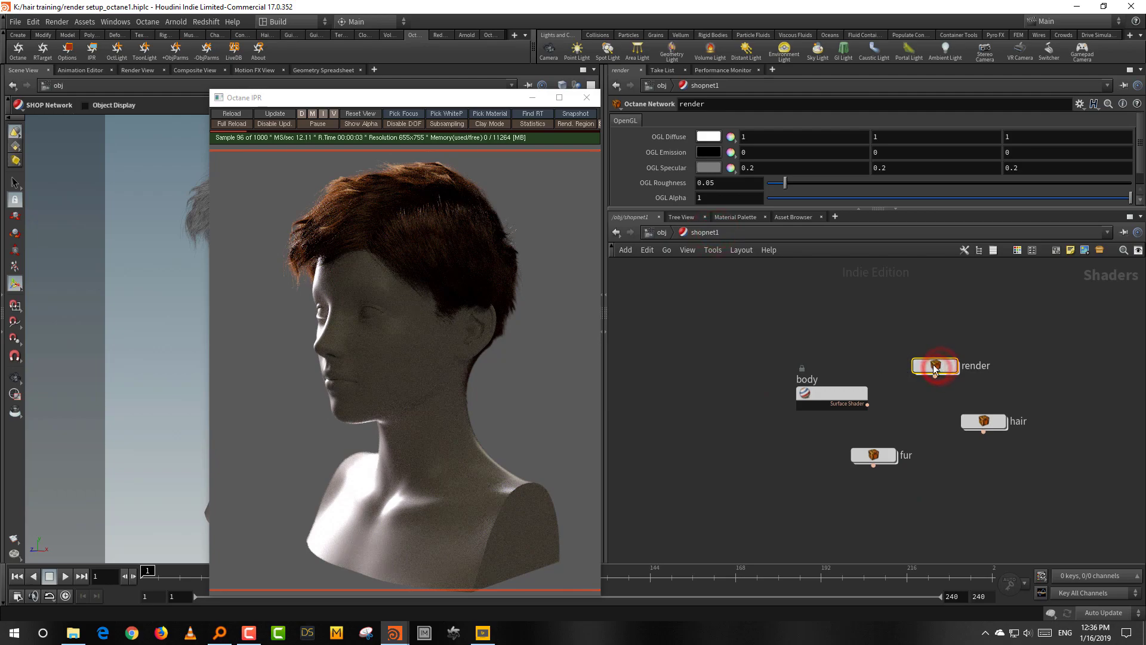
{"action": "double_click", "coordinate": [950, 363]}
{"action": "left_click_drag", "start_coordinate": [699, 289], "coordinate": [756, 340]}
{"action": "middle_click_drag", "start_coordinate": [725, 153], "coordinate": [1007, 162]}
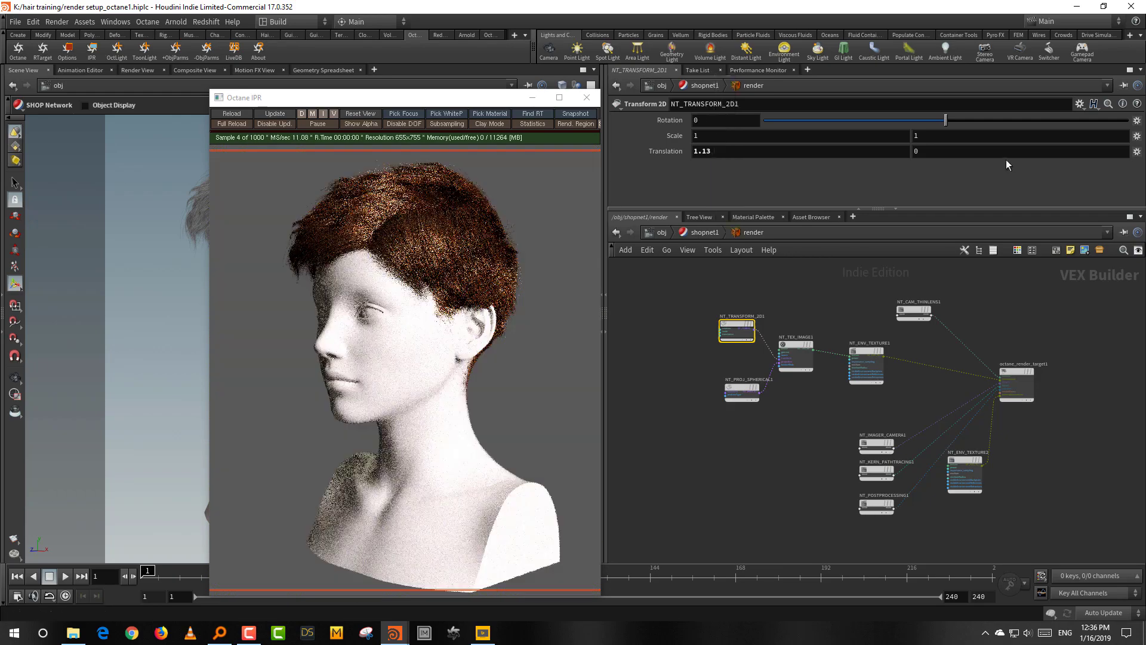
{"action": "left_click", "coordinate": [745, 150]}
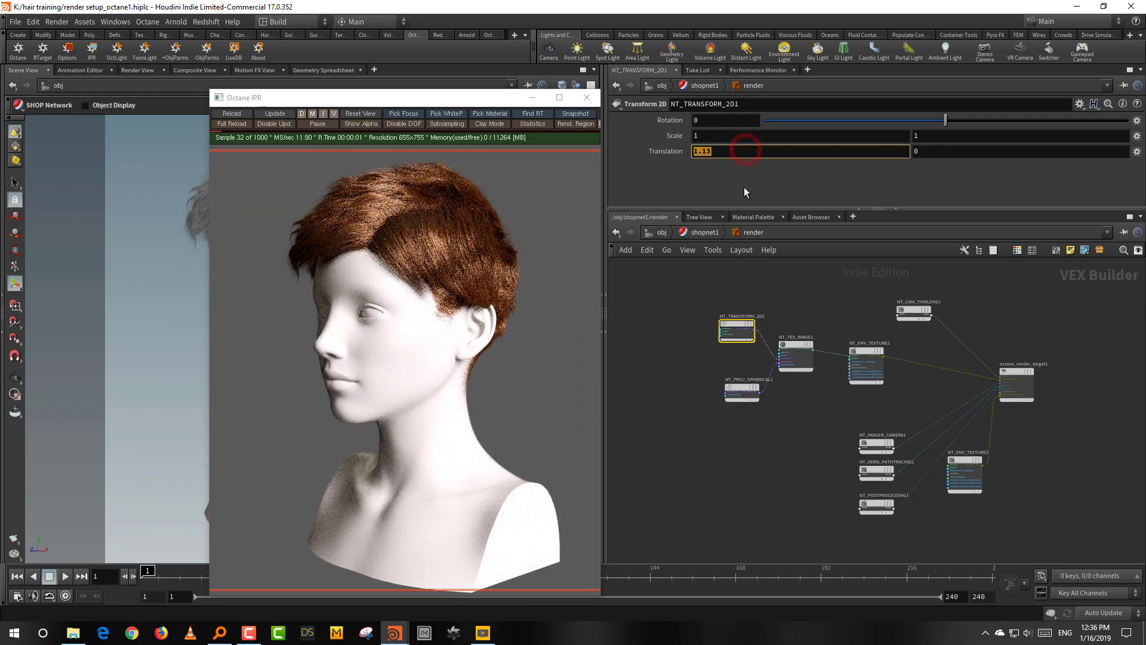
{"action": "type", "text": "0"}
{"action": "key", "text": "Return"}
{"action": "middle_click_drag", "start_coordinate": [740, 152], "coordinate": [960, 173]}
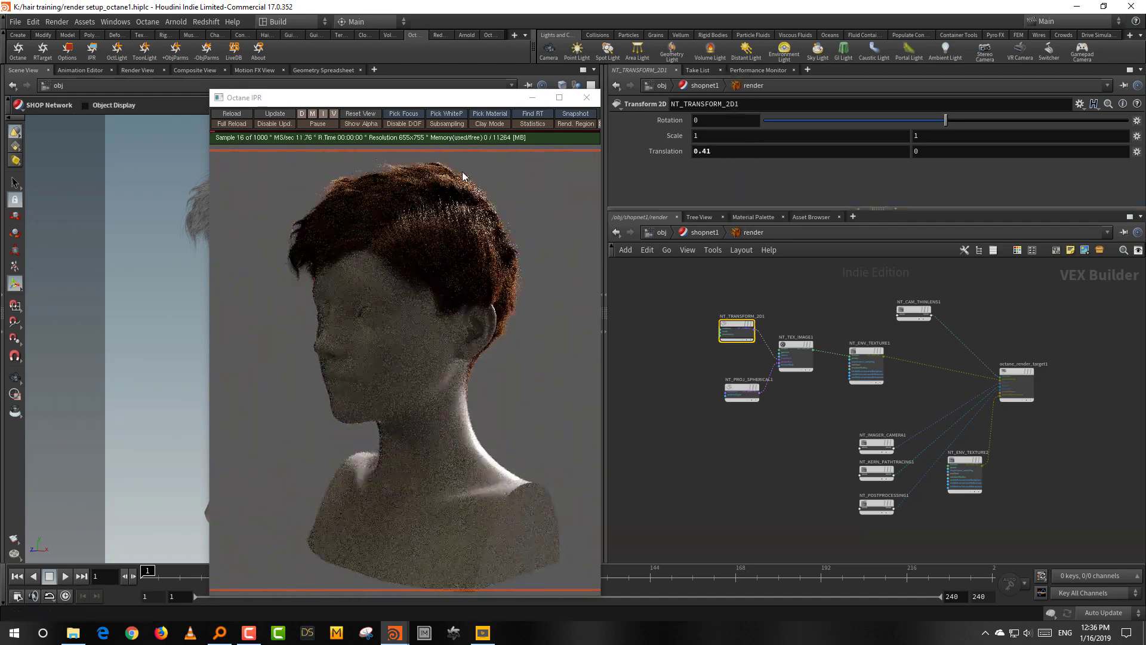
In the hair network, rearrange the image, gradient and RGB colour nodes in front of the multiply node.
{"action": "left_click", "coordinate": [705, 232]}
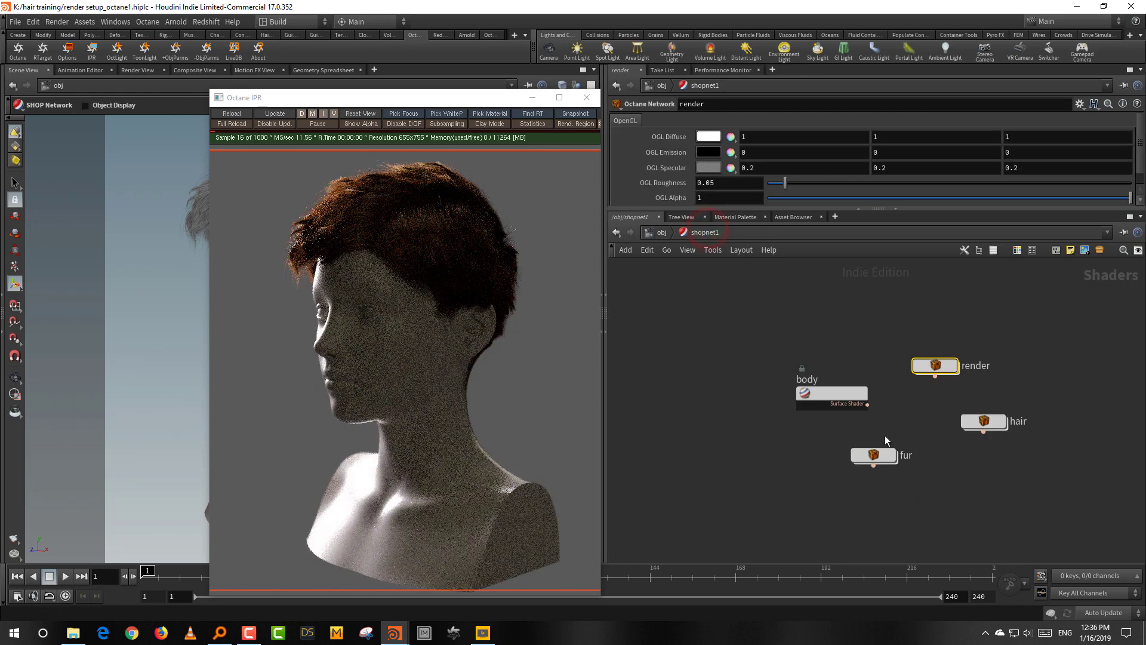
{"action": "double_click", "coordinate": [984, 420]}
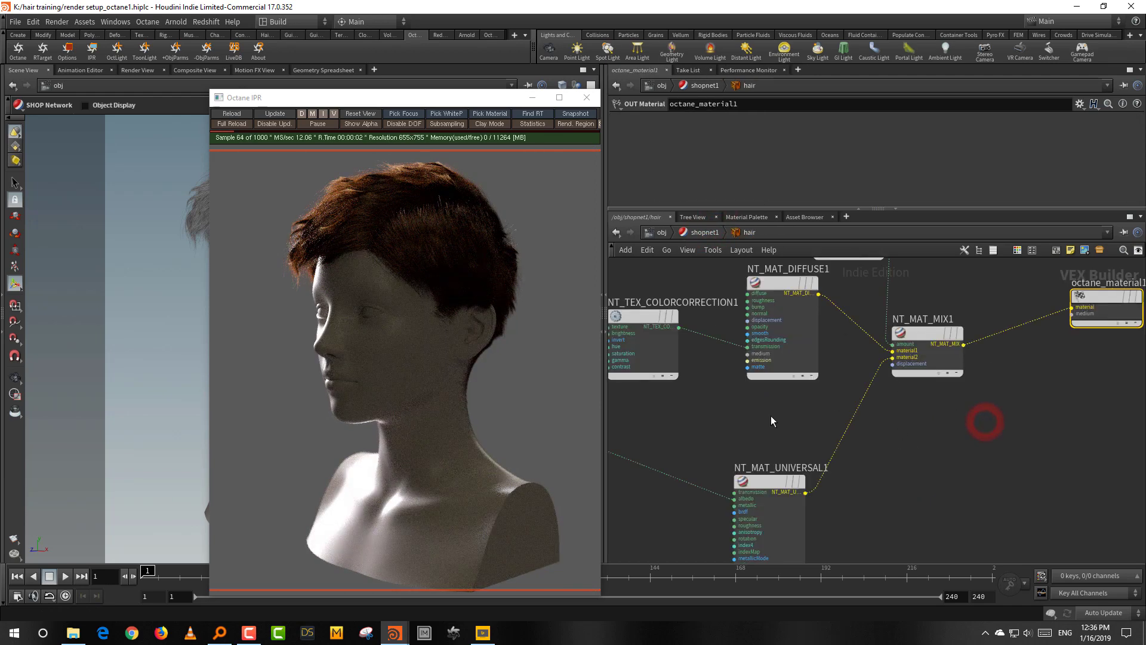
{"action": "middle_click_drag", "start_coordinate": [741, 395], "coordinate": [926, 471]}
{"action": "middle_click_drag", "start_coordinate": [718, 379], "coordinate": [801, 327]}
{"action": "right_click_drag", "start_coordinate": [800, 327], "coordinate": [764, 349]}
{"action": "middle_click_drag", "start_coordinate": [765, 349], "coordinate": [836, 332]}
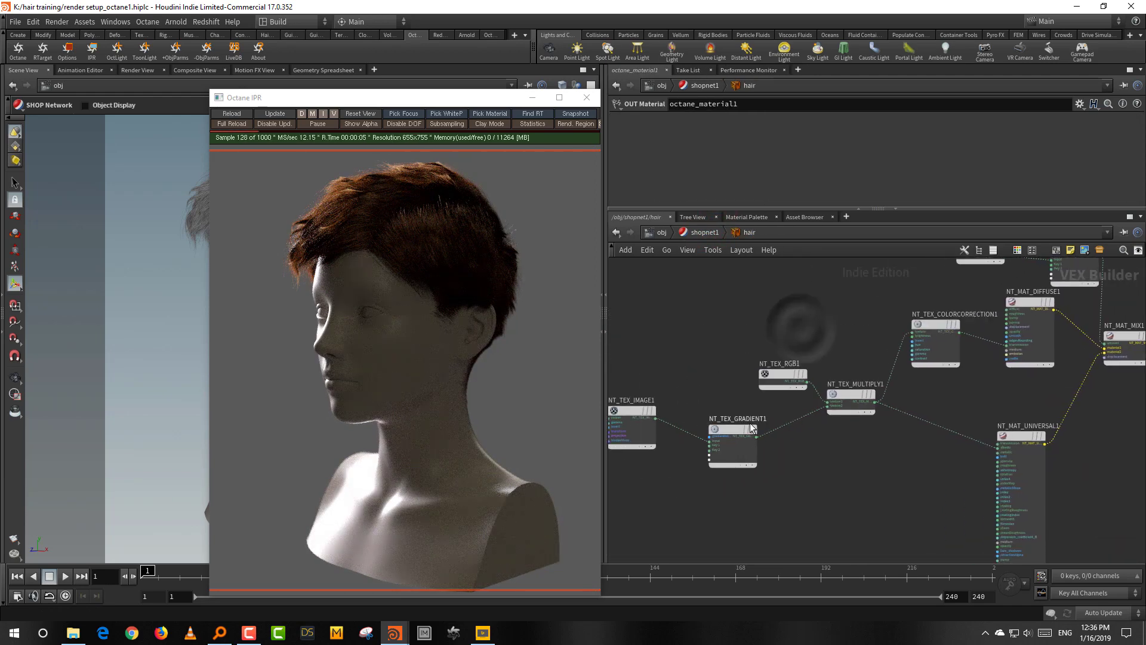
{"action": "left_click_drag", "start_coordinate": [731, 428], "coordinate": [773, 439]}
{"action": "left_click_drag", "start_coordinate": [694, 367], "coordinate": [700, 442]}
{"action": "left_click_drag", "start_coordinate": [780, 372], "coordinate": [718, 323]}
Rename the RGB colour node feeding the multiply node to main_color.
{"action": "left_click_drag", "start_coordinate": [806, 292], "coordinate": [697, 361]}
{"action": "left_click", "coordinate": [727, 315]}
{"action": "left_click_drag", "start_coordinate": [745, 315], "coordinate": [639, 338]}
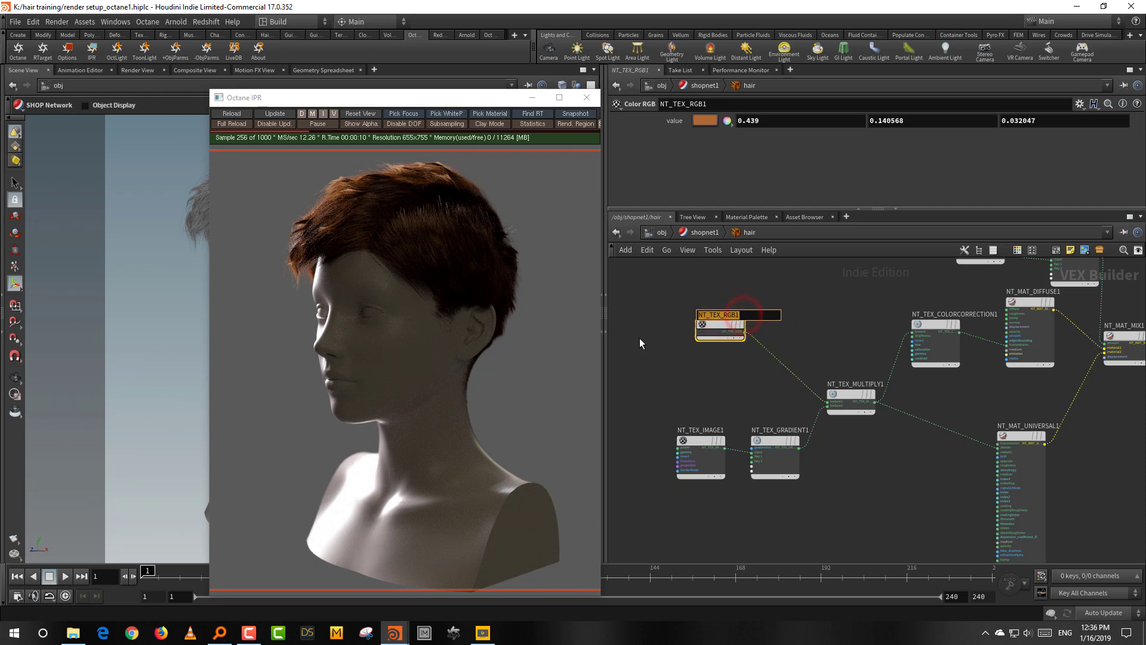
{"action": "type", "text": "main_color"}
{"action": "key", "text": "Return"}
Try the saved light and dark brown swatches on main_color, then restore the orange-brown swatch and close the colour editor.
{"action": "left_click_drag", "start_coordinate": [793, 293], "coordinate": [707, 358]}
{"action": "left_click", "coordinate": [707, 120]}
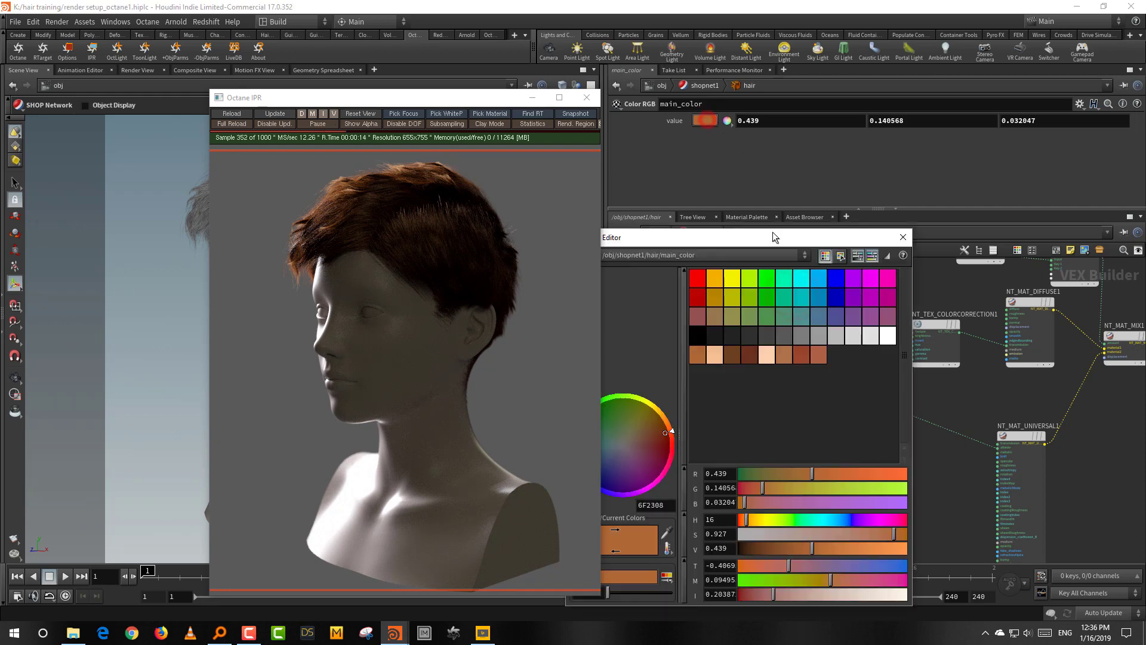
{"action": "left_click", "coordinate": [715, 355]}
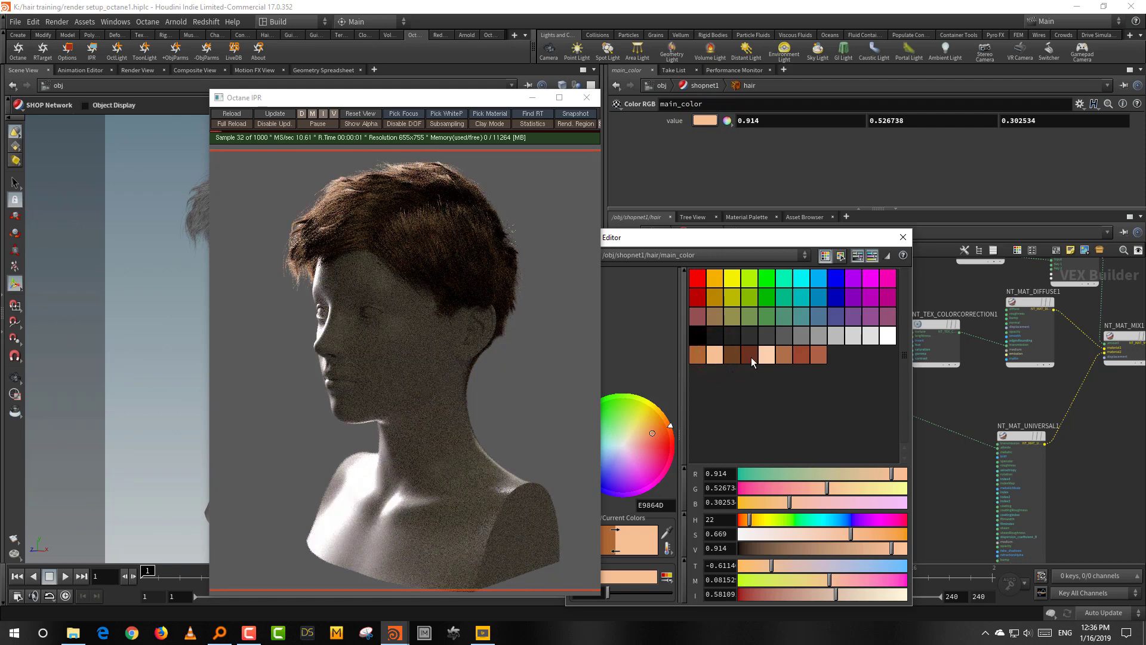
{"action": "left_click", "coordinate": [751, 357]}
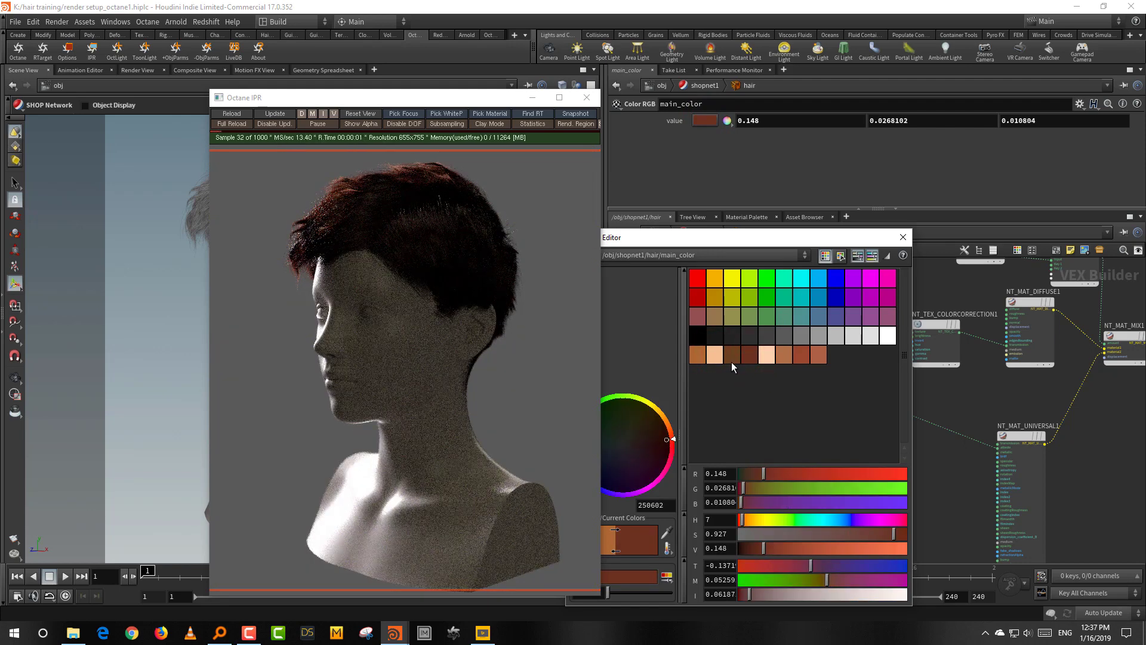
{"action": "left_click", "coordinate": [733, 360]}
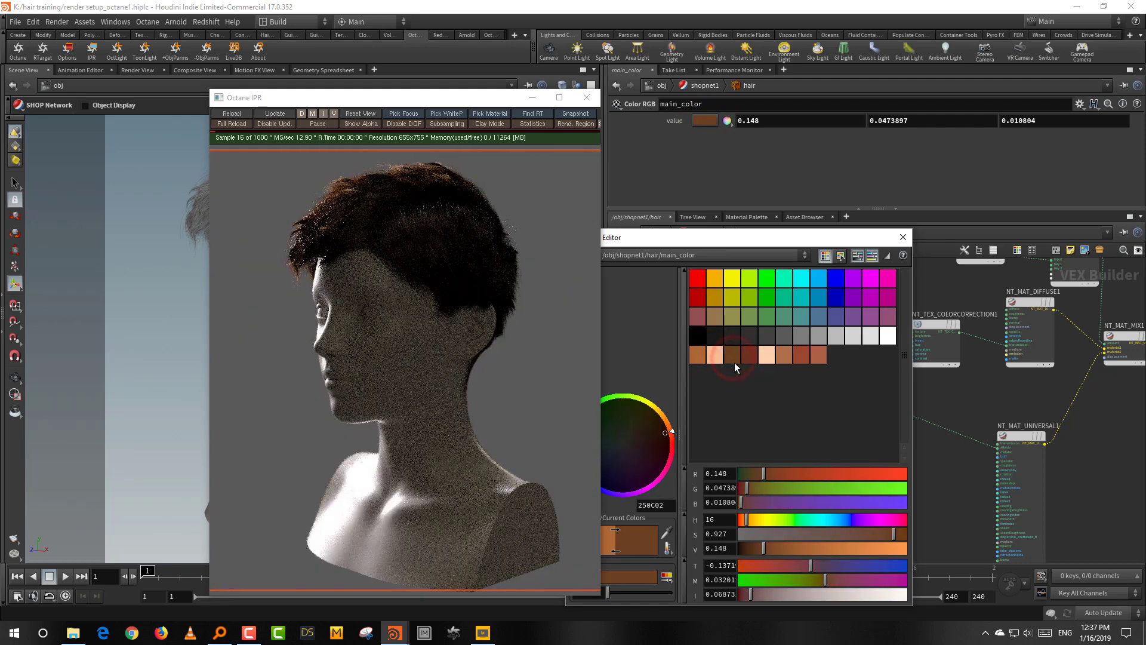
{"action": "left_click", "coordinate": [783, 356]}
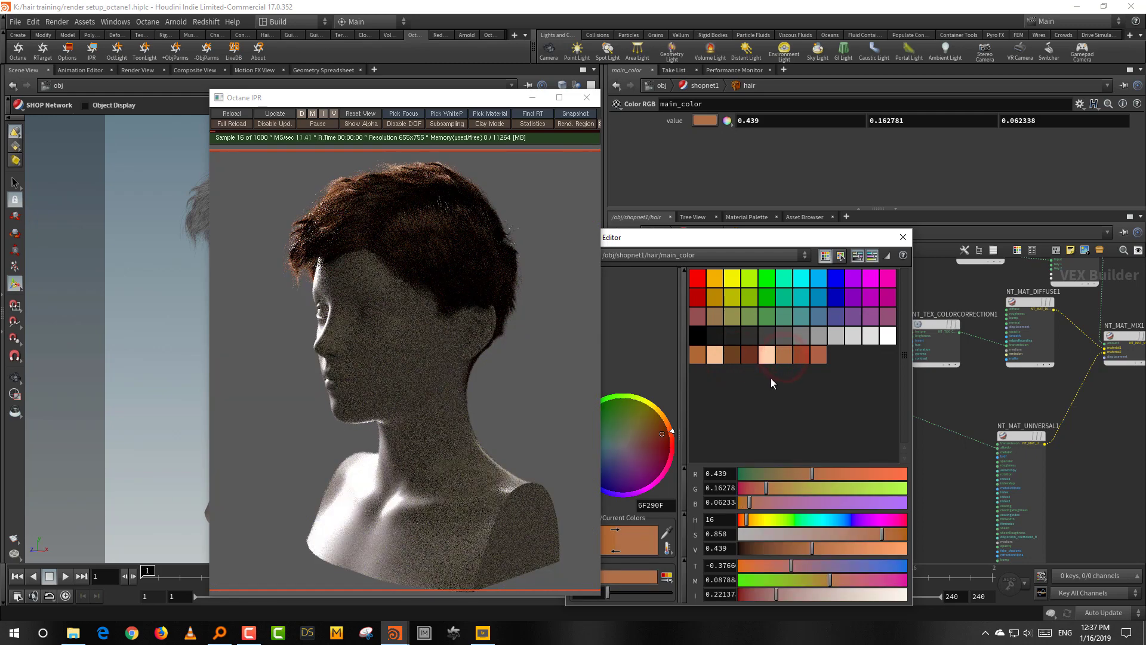
{"action": "left_click", "coordinate": [714, 355]}
{"action": "left_click", "coordinate": [697, 354]}
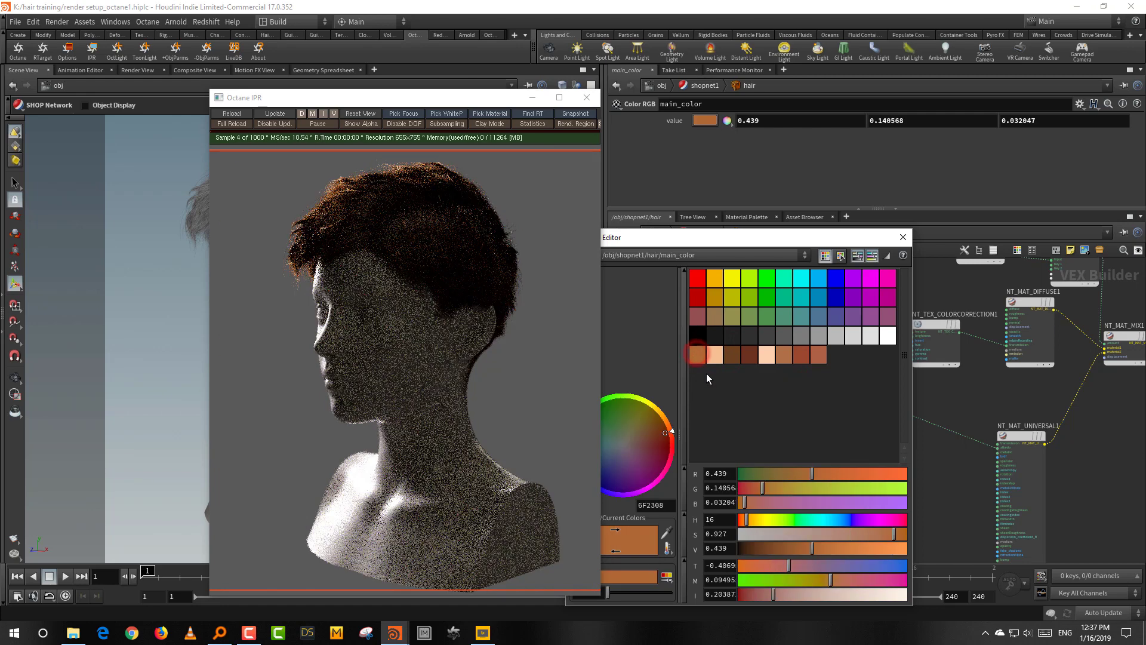
{"action": "left_click", "coordinate": [904, 237]}
Enlarge the Octane IPR window and frame the bust's head and hair closely in the render.
{"action": "left_click_drag", "start_coordinate": [409, 97], "coordinate": [335, 19]}
{"action": "left_click_drag", "start_coordinate": [529, 519], "coordinate": [659, 606]}
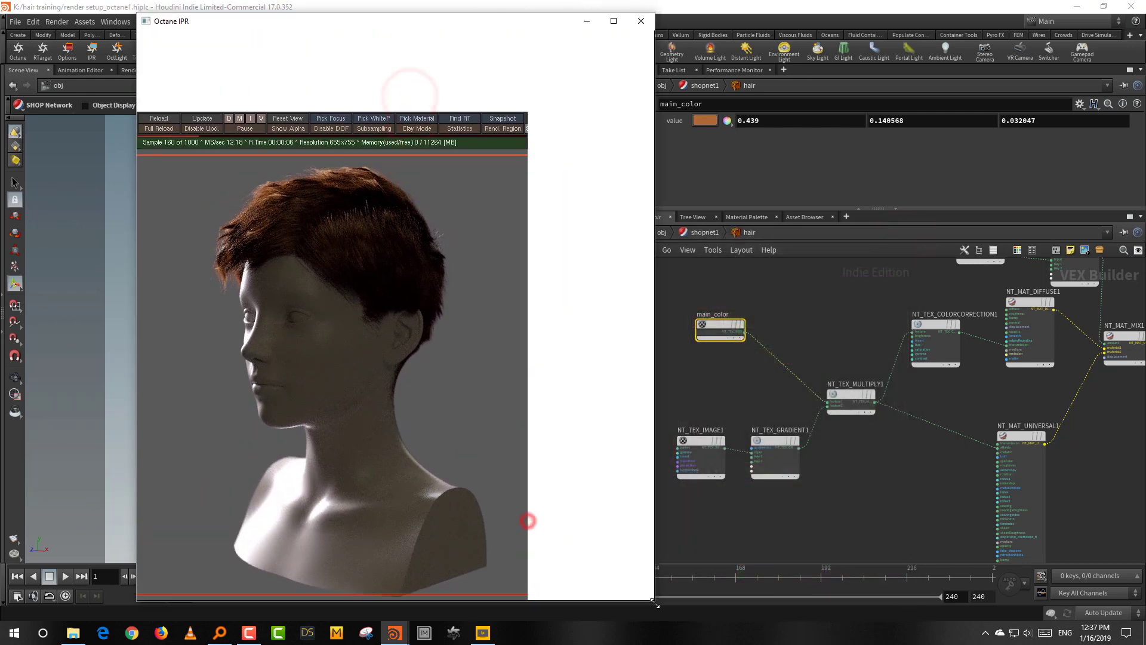
{"action": "left_click_drag", "start_coordinate": [425, 26], "coordinate": [441, 29]}
{"action": "scroll", "coordinate": [421, 167], "scroll_direction": "up", "scroll_amount": 3}
{"action": "left_click_drag", "start_coordinate": [430, 156], "coordinate": [437, 320]}
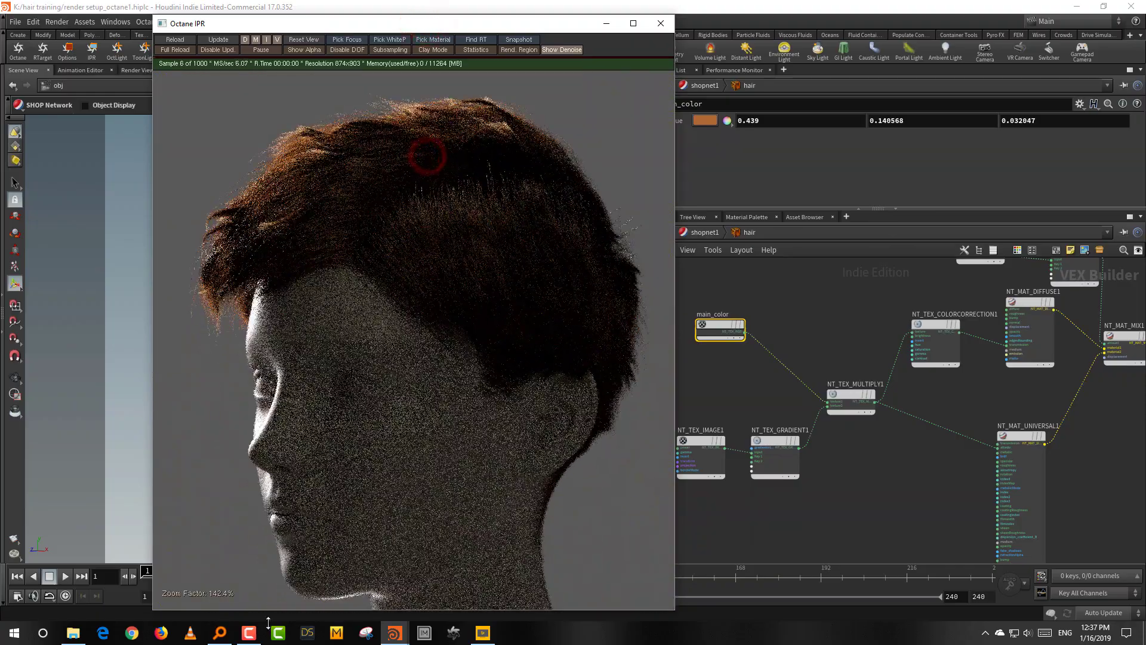
{"action": "left_click", "coordinate": [251, 631]}
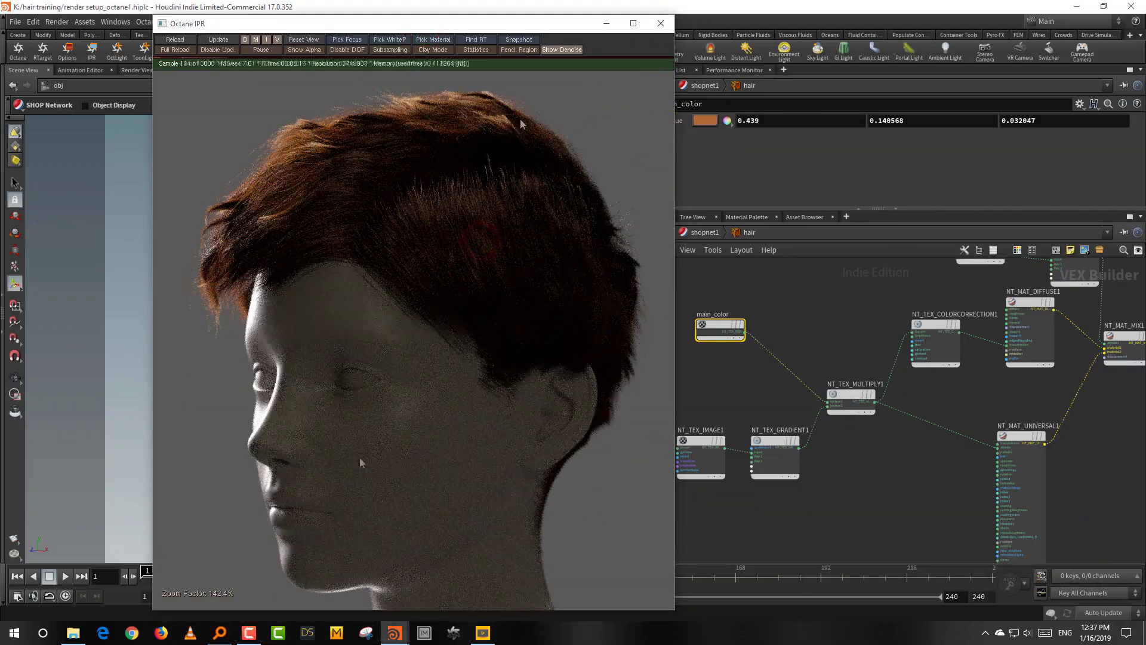
Set the horizontal translation of the HDRI's Transform 2D node to 0.
{"action": "left_click", "coordinate": [713, 151]}
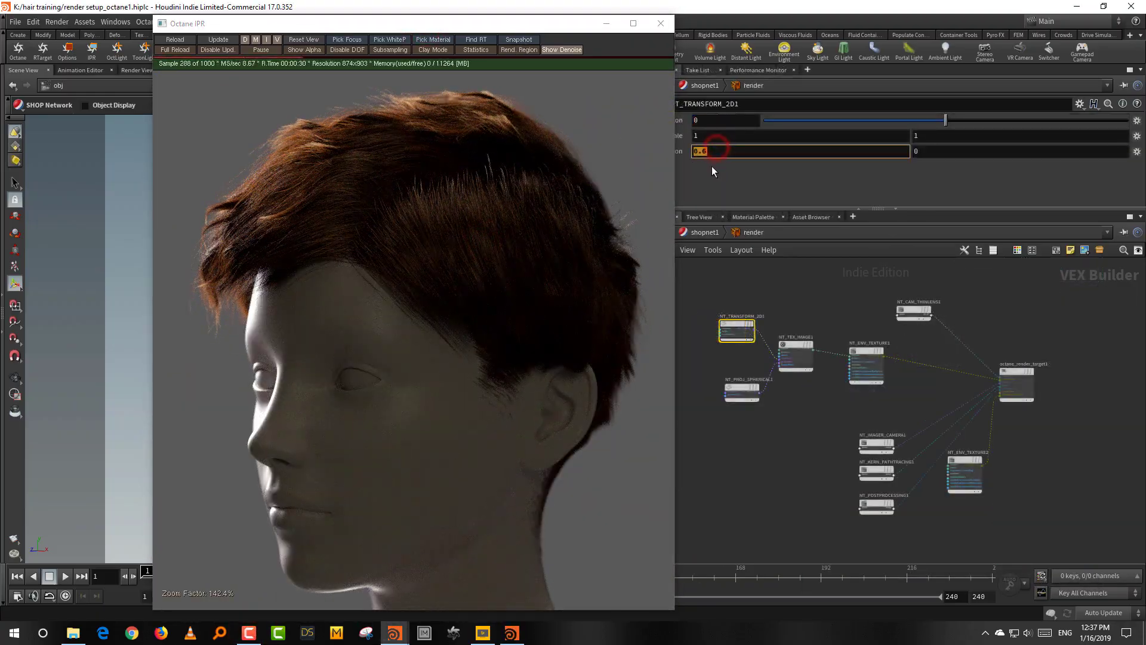
{"action": "type", "text": "0"}
{"action": "key", "text": "Return"}
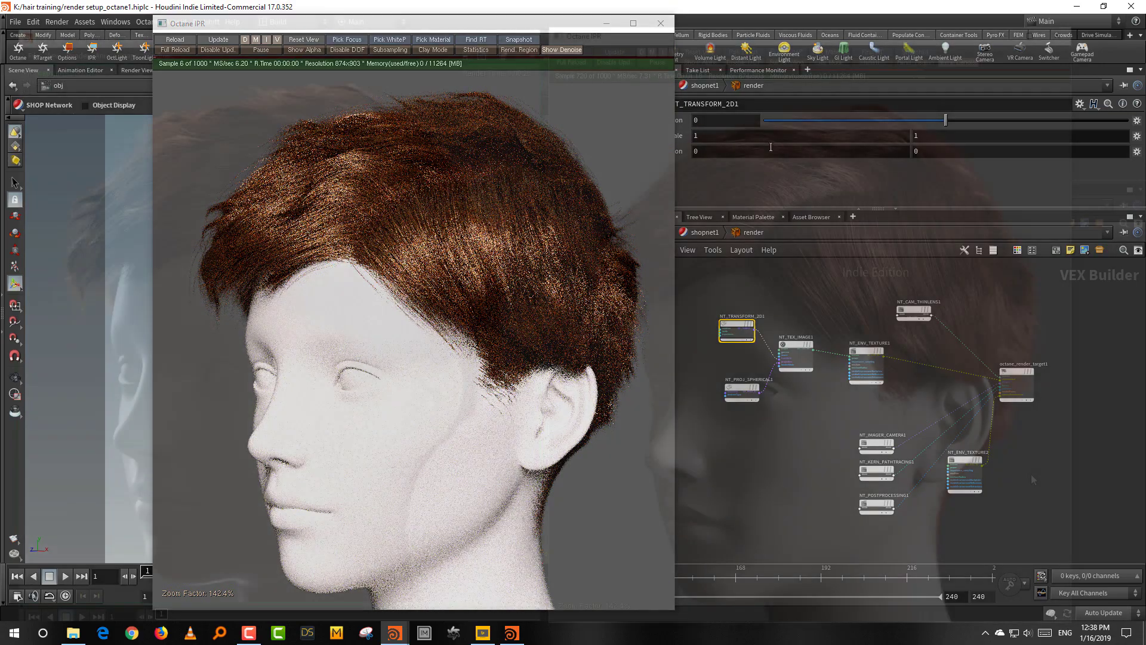